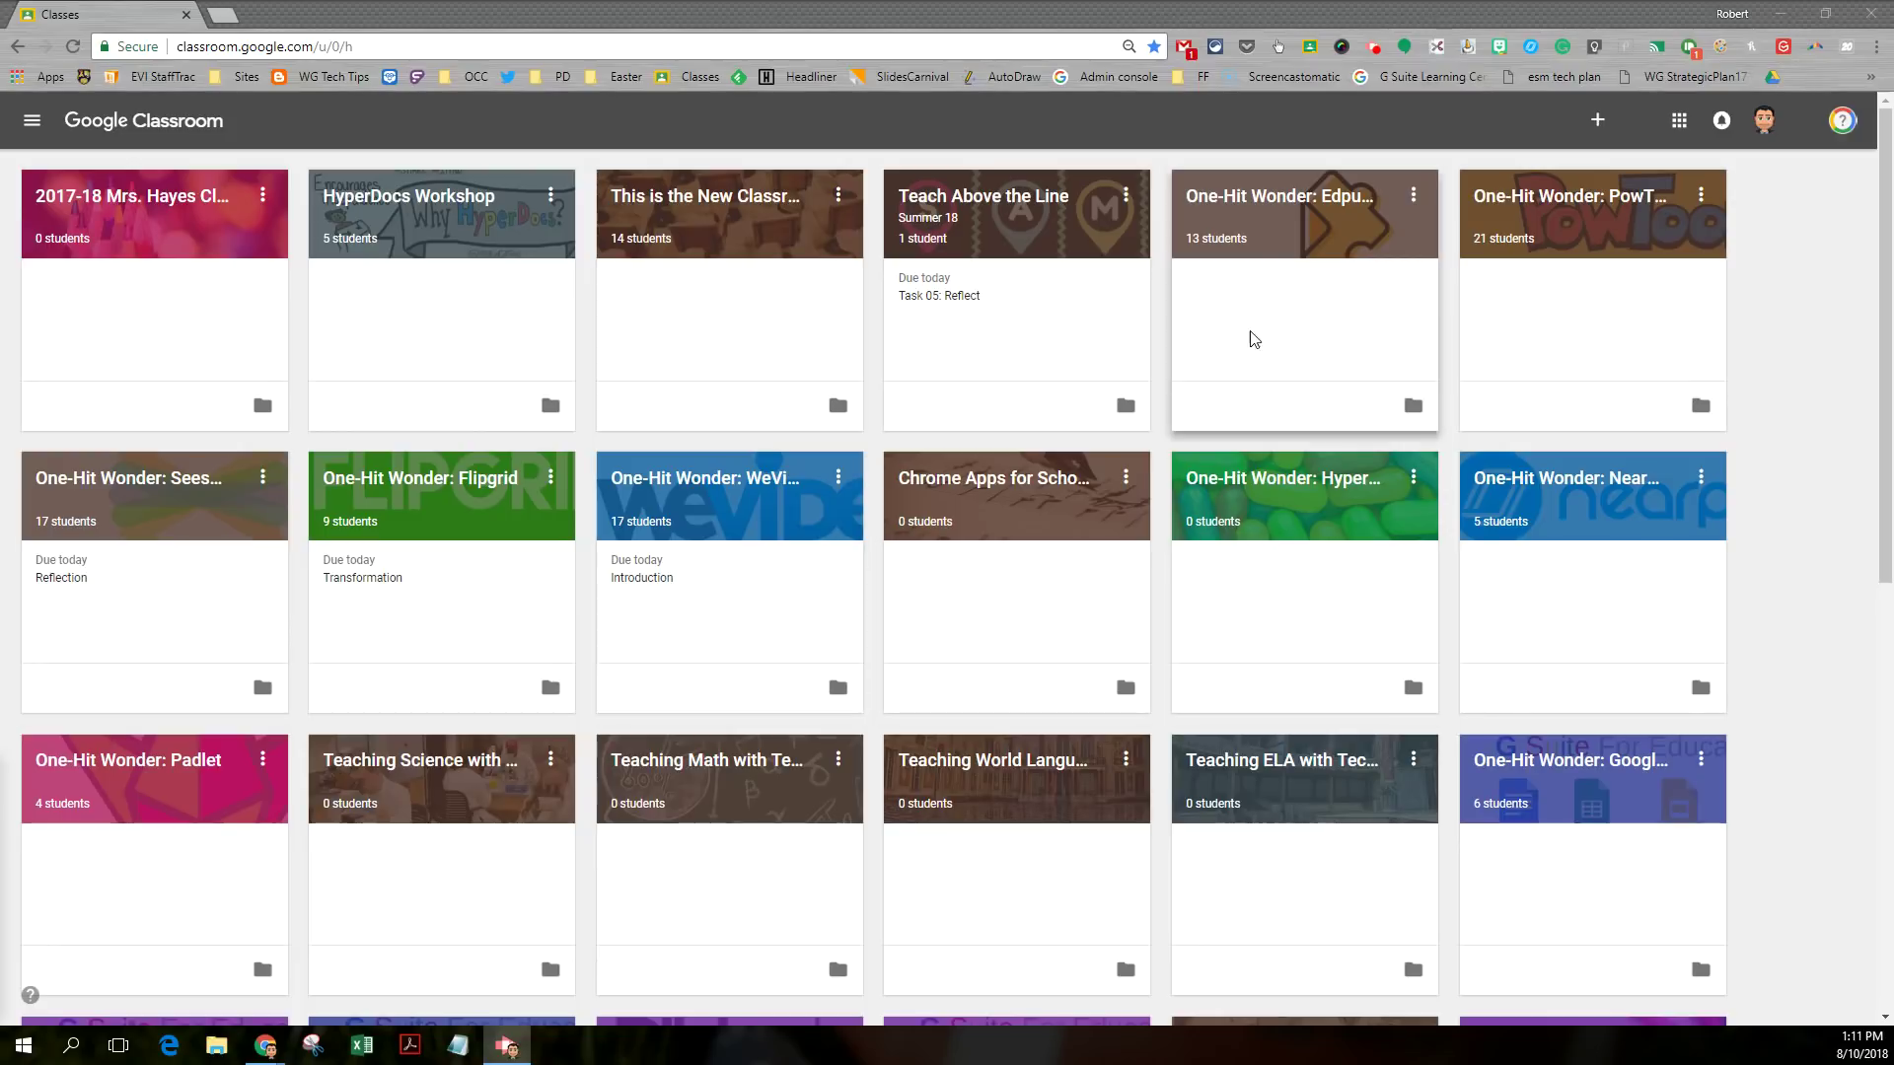
Open the One-Hit Wonder: Edpuzzle class and look over its stream posts.
{"action": "left_click", "coordinate": [1300, 207]}
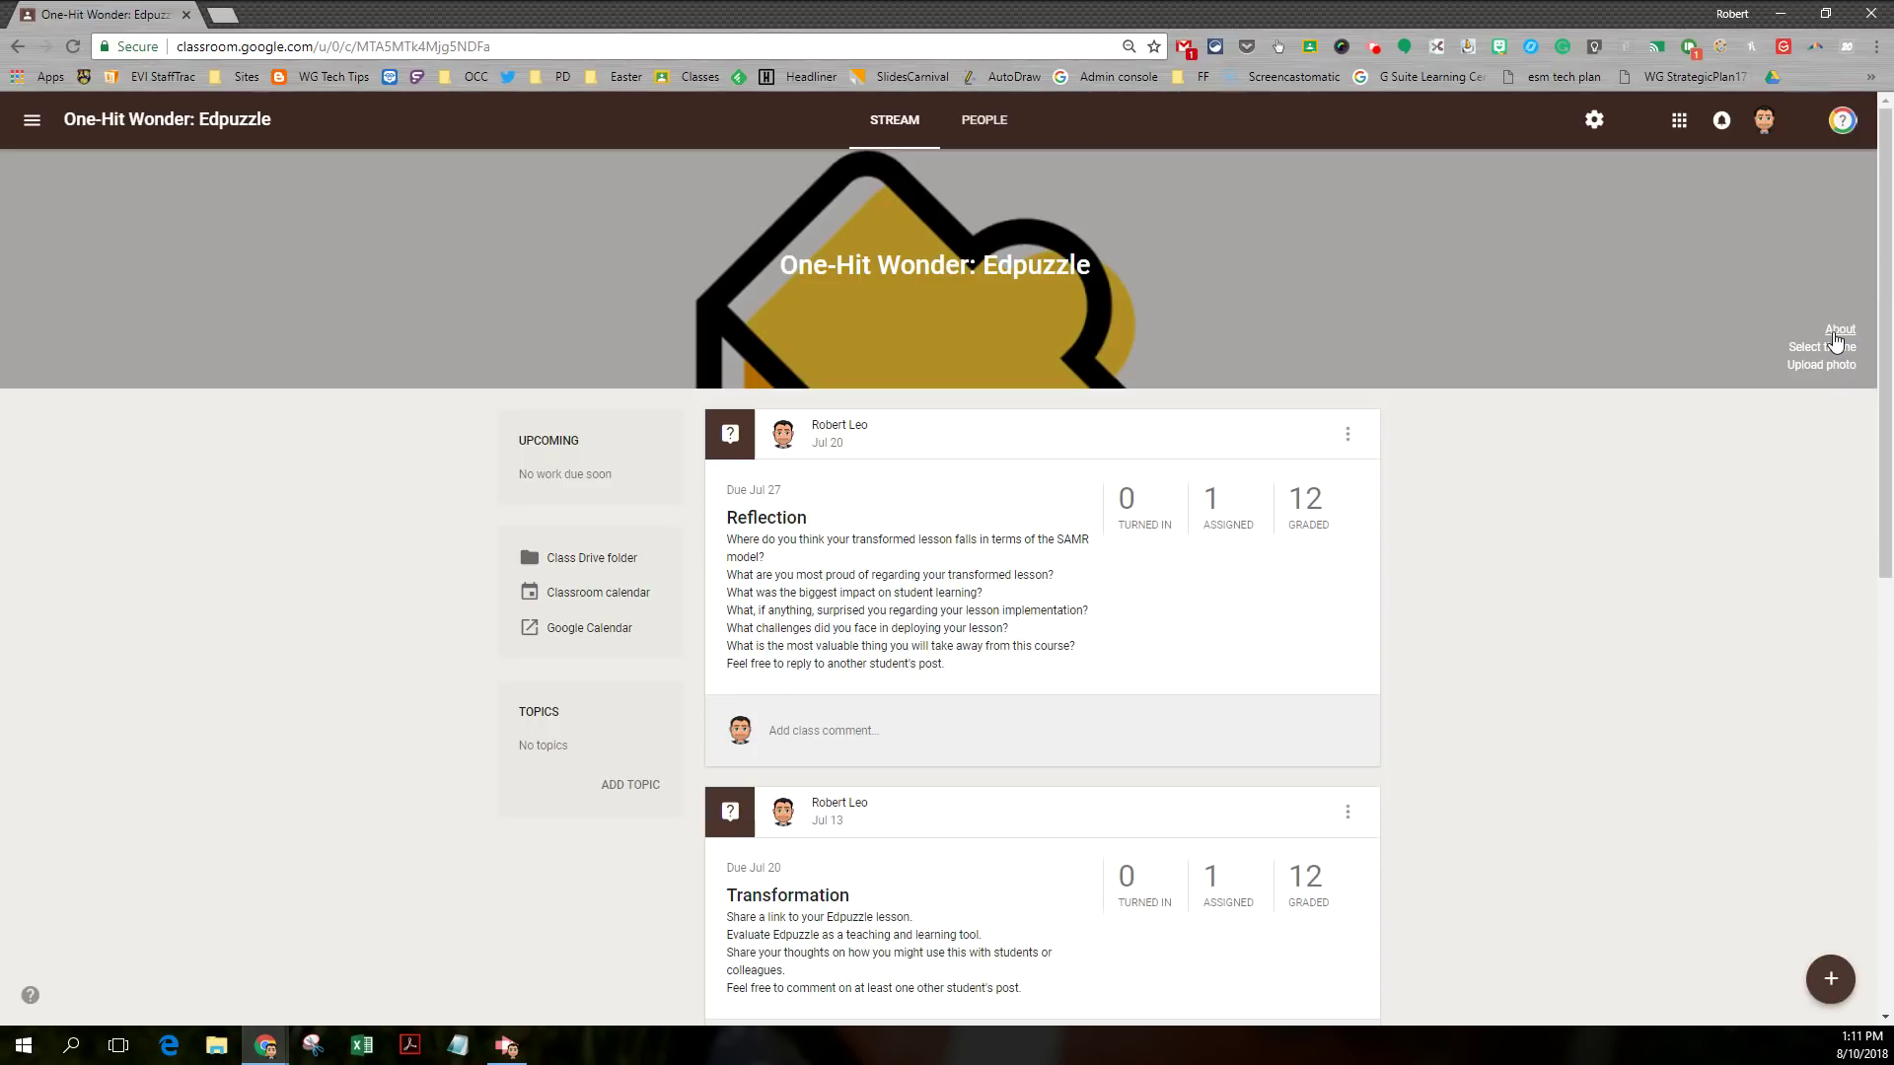
{"action": "mouse_move", "coordinate": [1829, 987]}
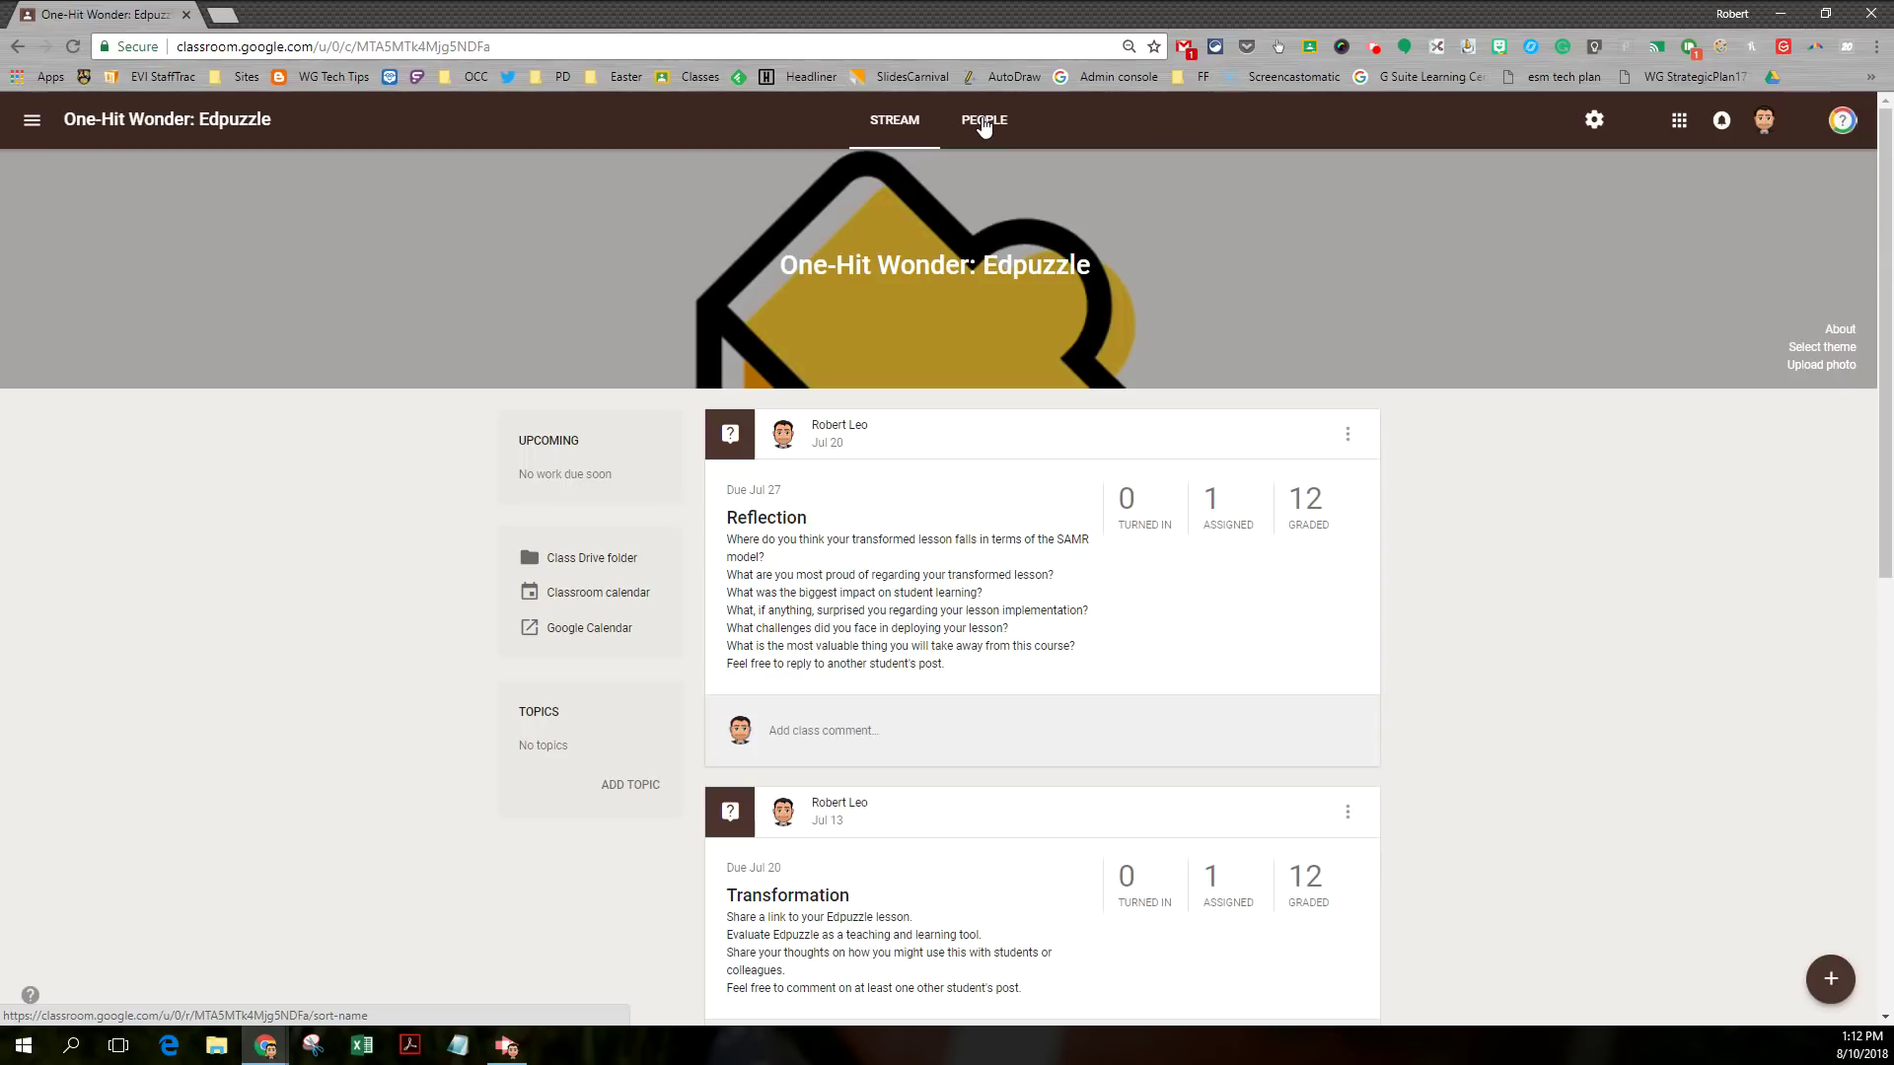
Open the class settings and back out of editing the class details without changes.
{"action": "left_click", "coordinate": [1592, 123]}
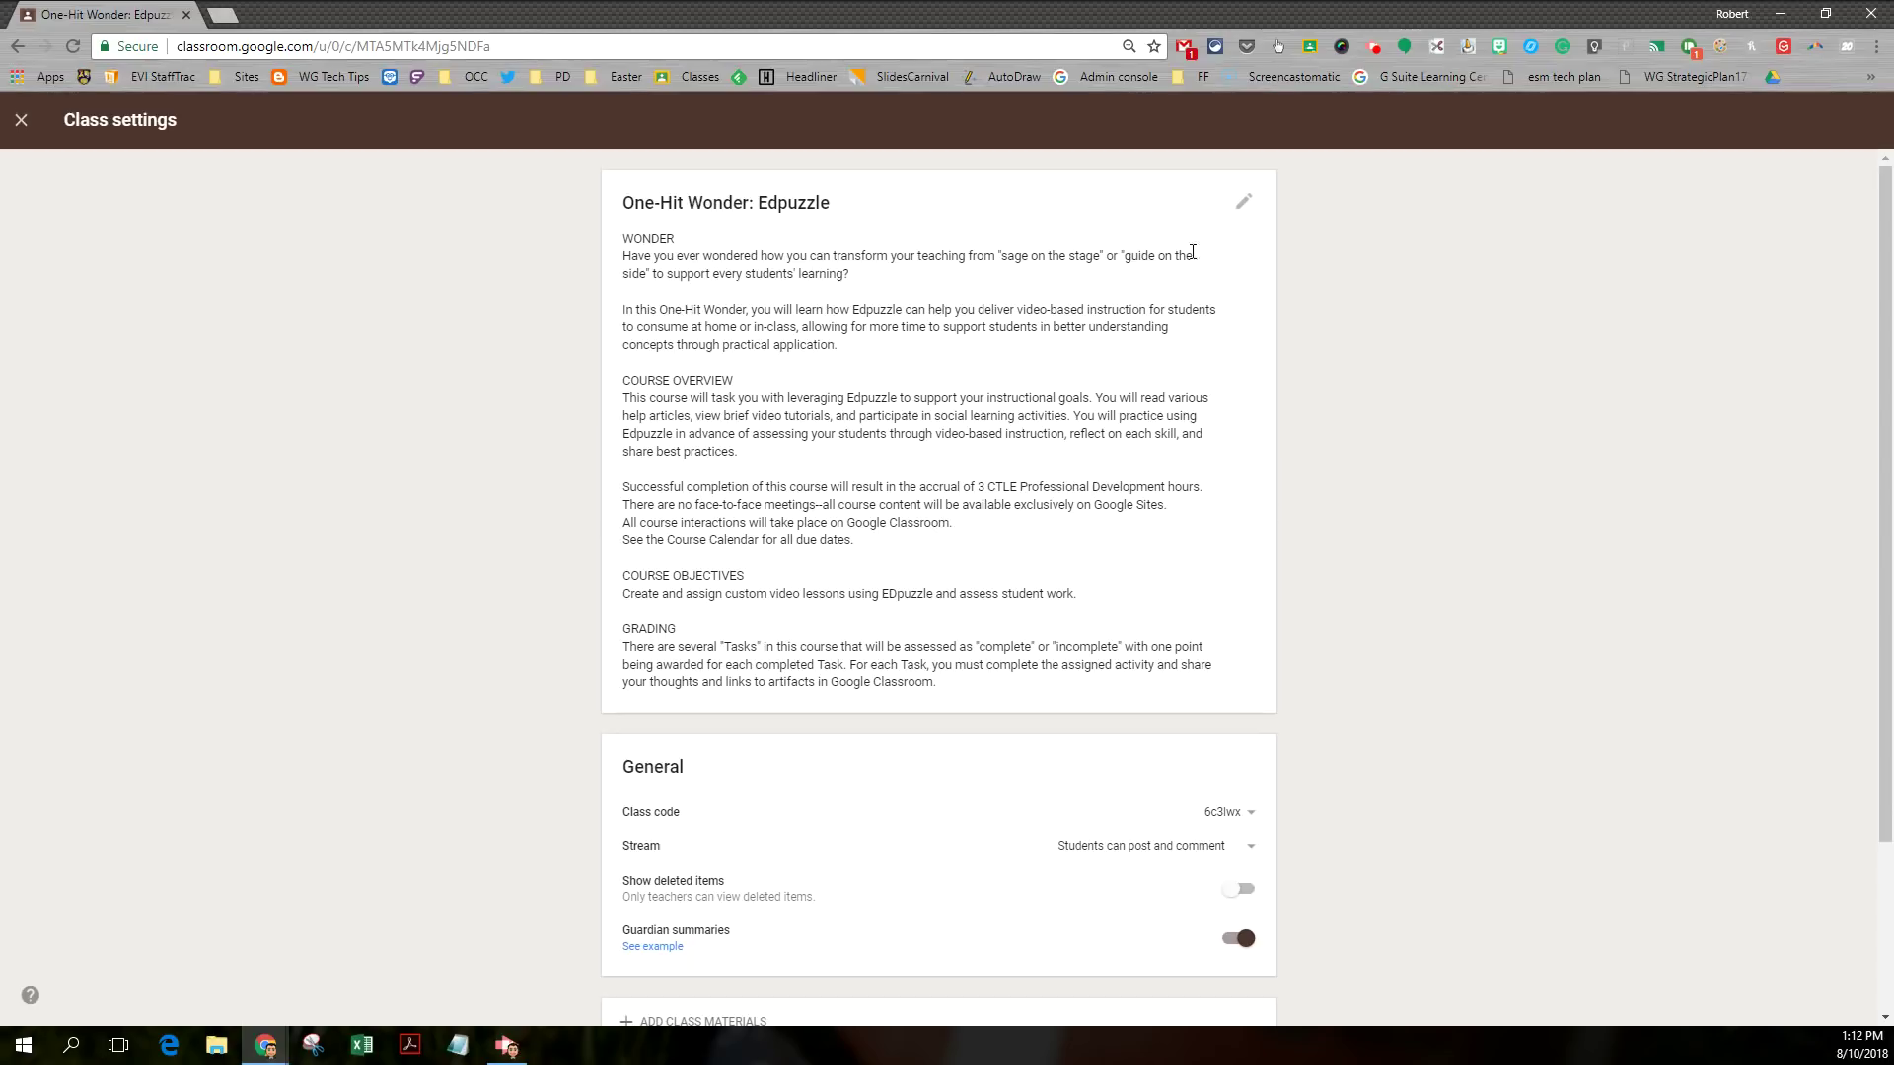
{"action": "left_click", "coordinate": [1244, 202]}
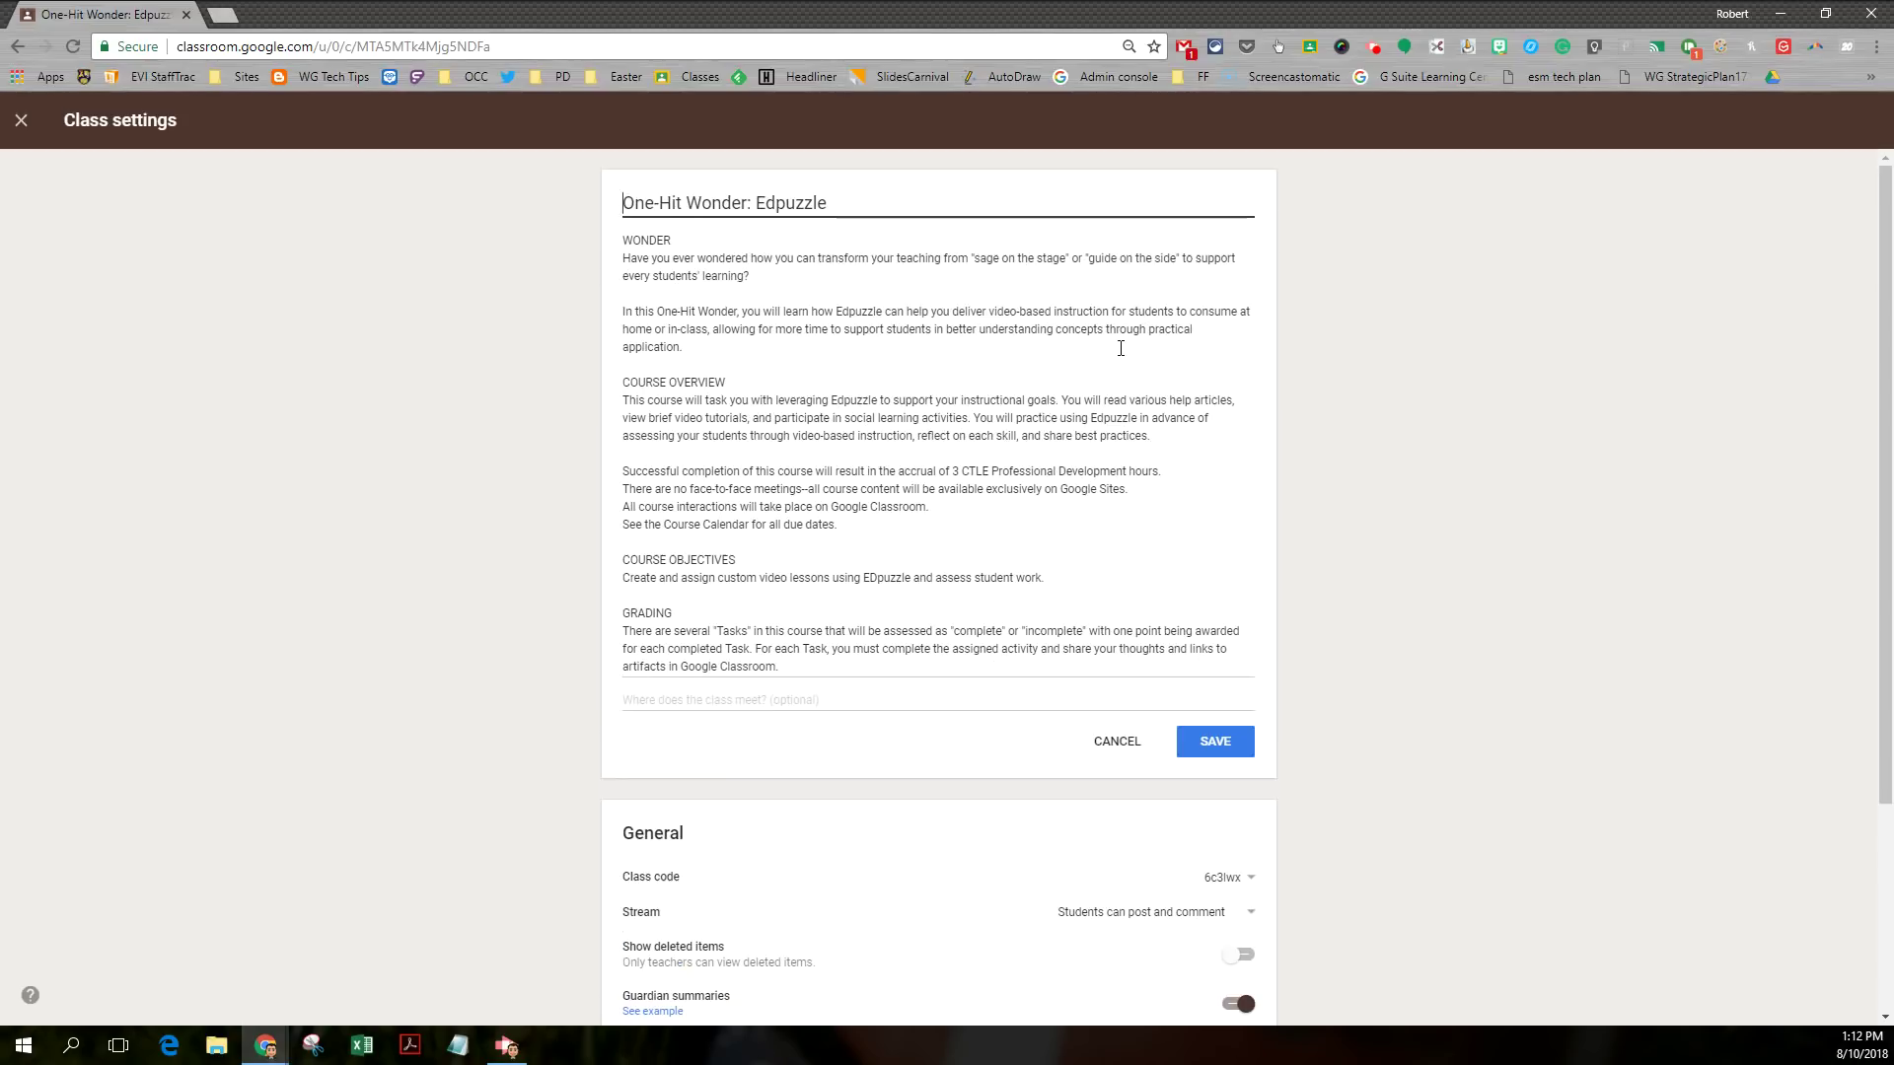
{"action": "left_click", "coordinate": [1124, 744]}
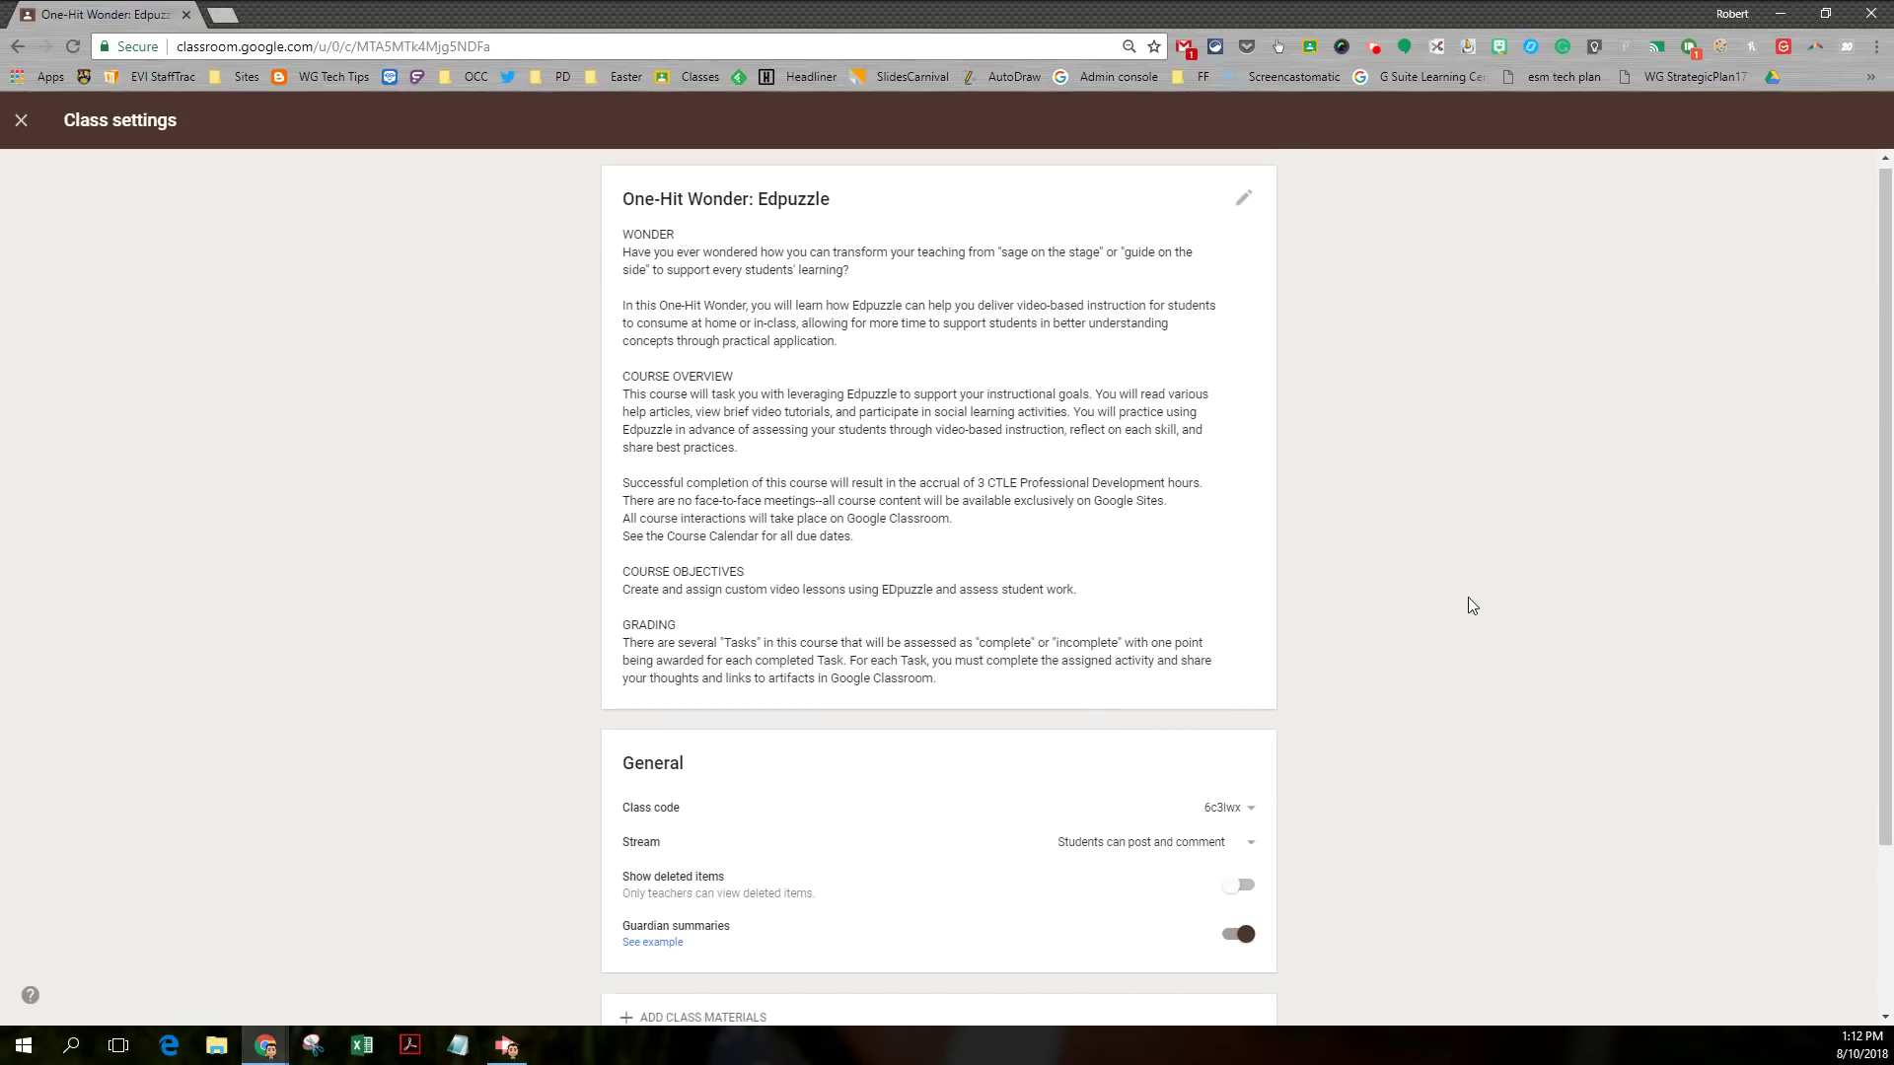
Leave stream posting options unchanged, turn on Show deleted items, and close the settings.
{"action": "scroll", "coordinate": [1470, 604], "scroll_direction": "down", "scroll_amount": 2}
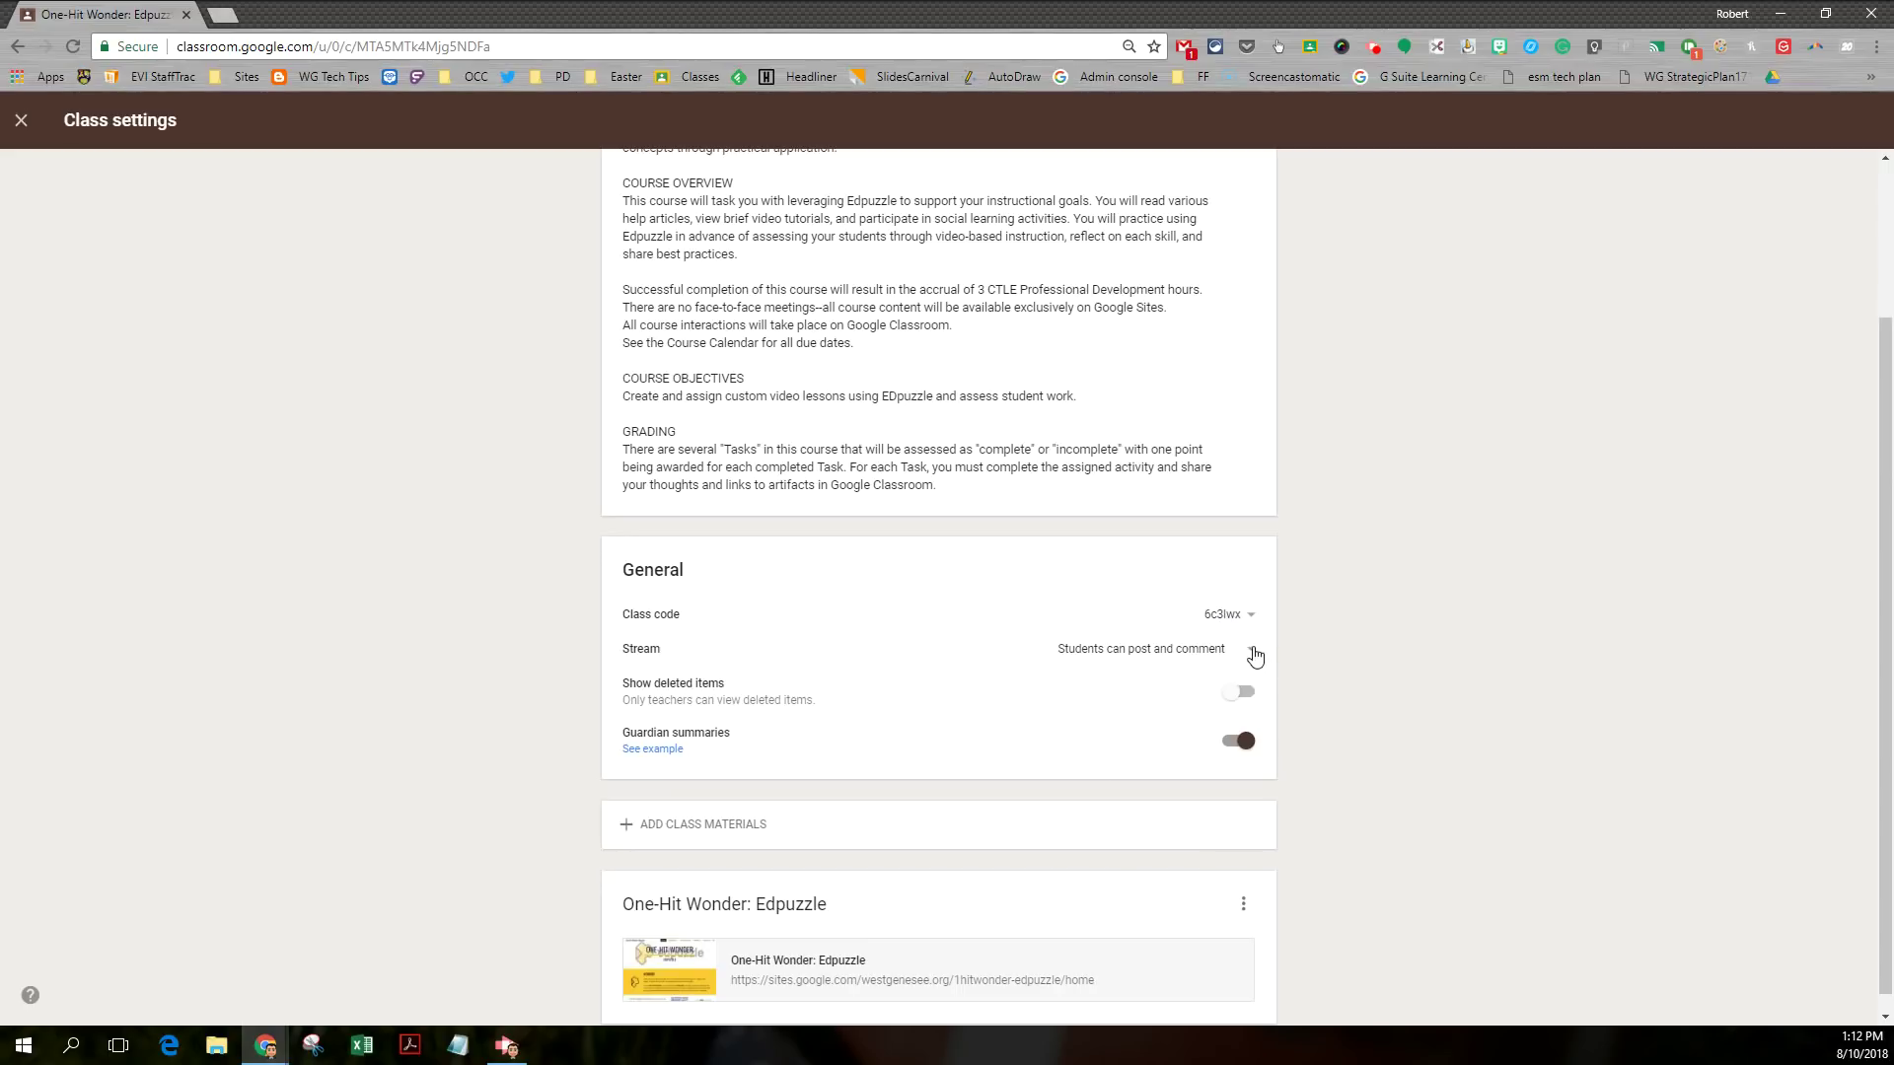
{"action": "left_click", "coordinate": [1252, 651]}
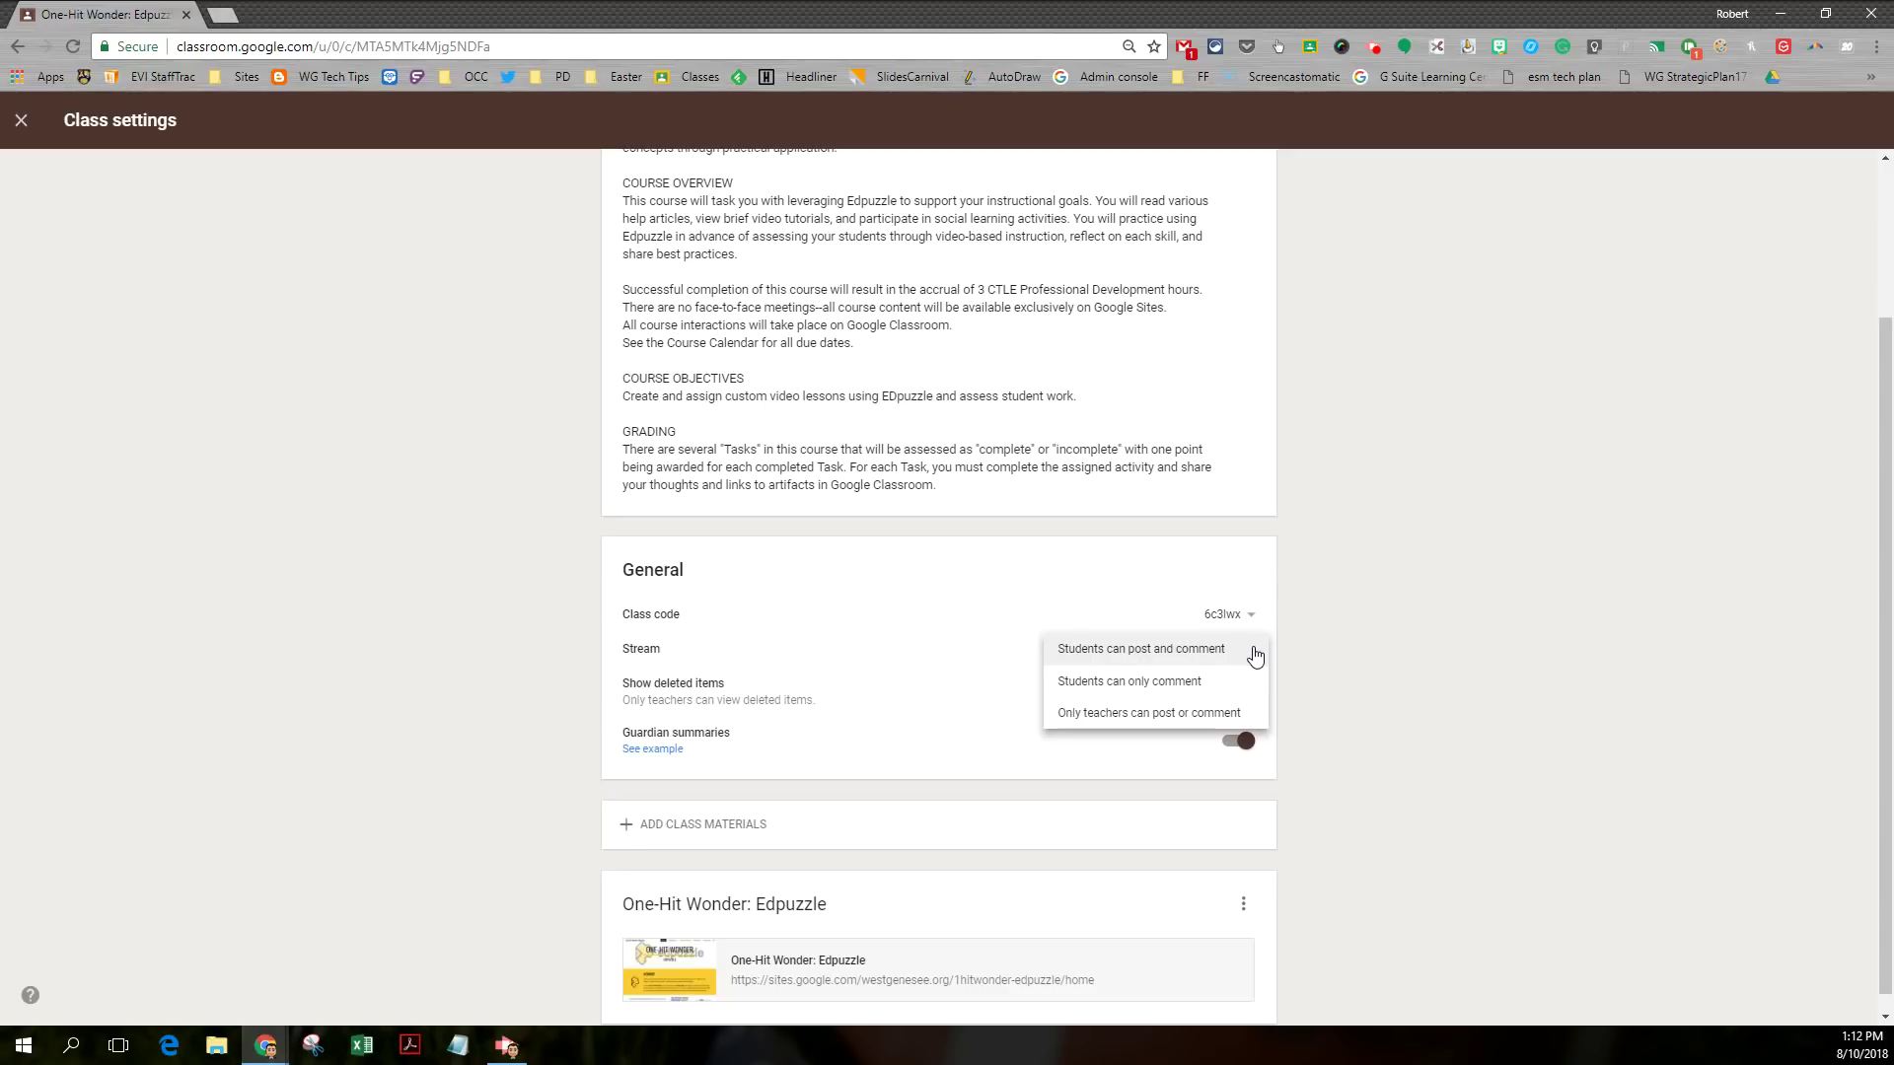
{"action": "left_click", "coordinate": [1393, 625]}
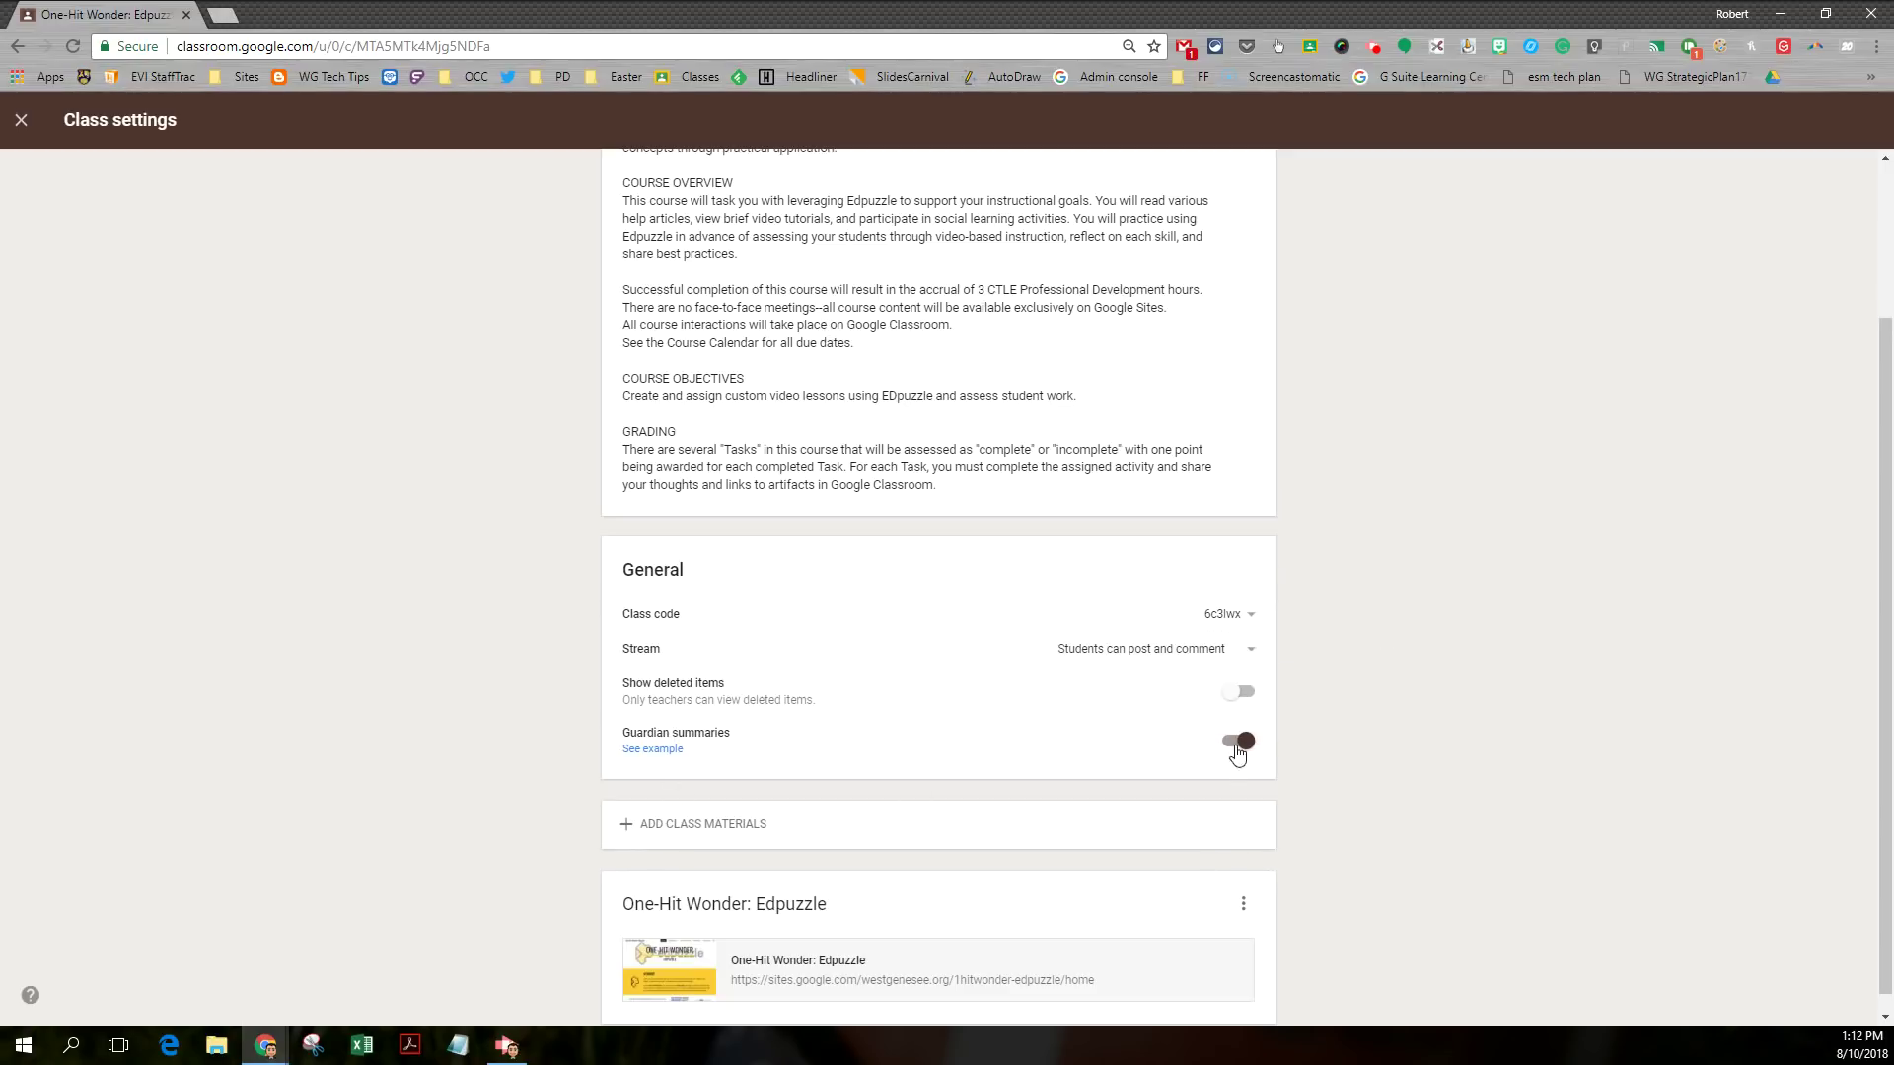
{"action": "left_click", "coordinate": [1243, 694]}
{"action": "scroll", "coordinate": [1053, 718], "scroll_direction": "down", "scroll_amount": 1}
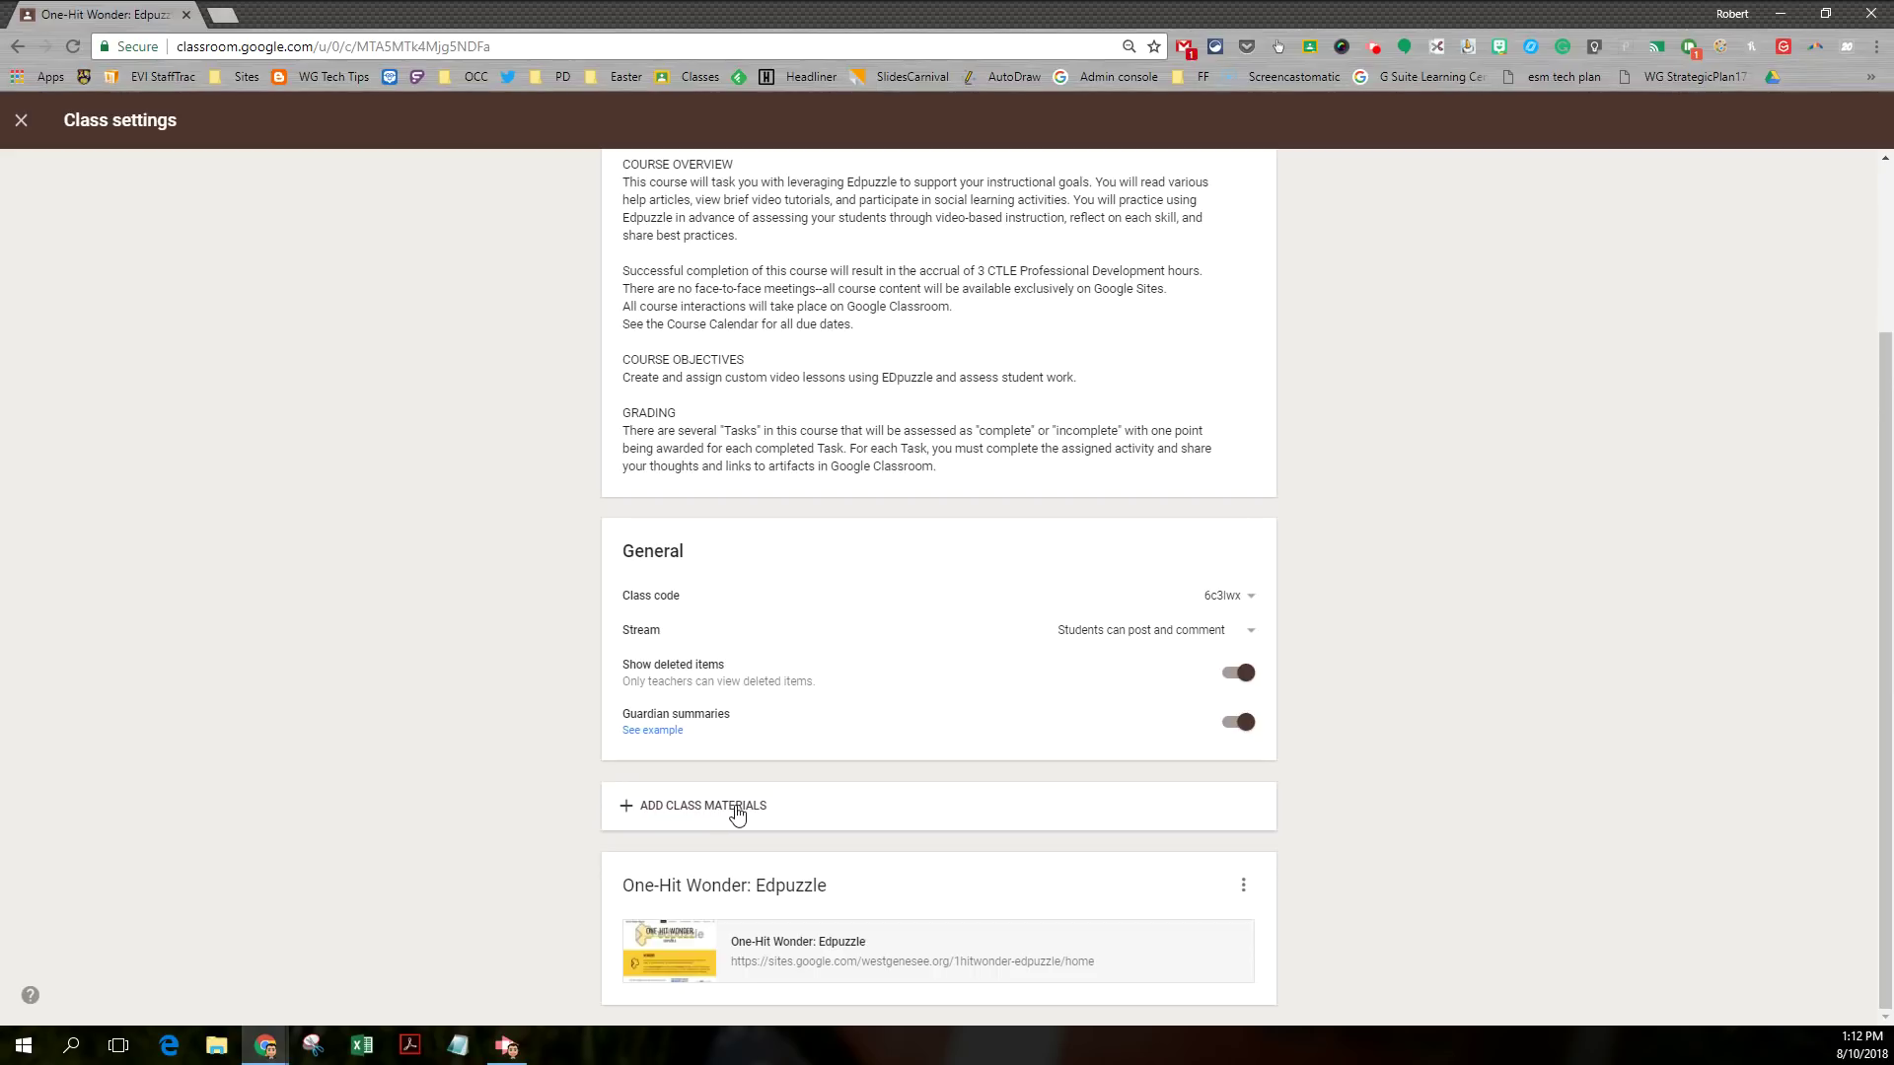
{"action": "scroll", "coordinate": [1564, 732], "scroll_direction": "up", "scroll_amount": 2}
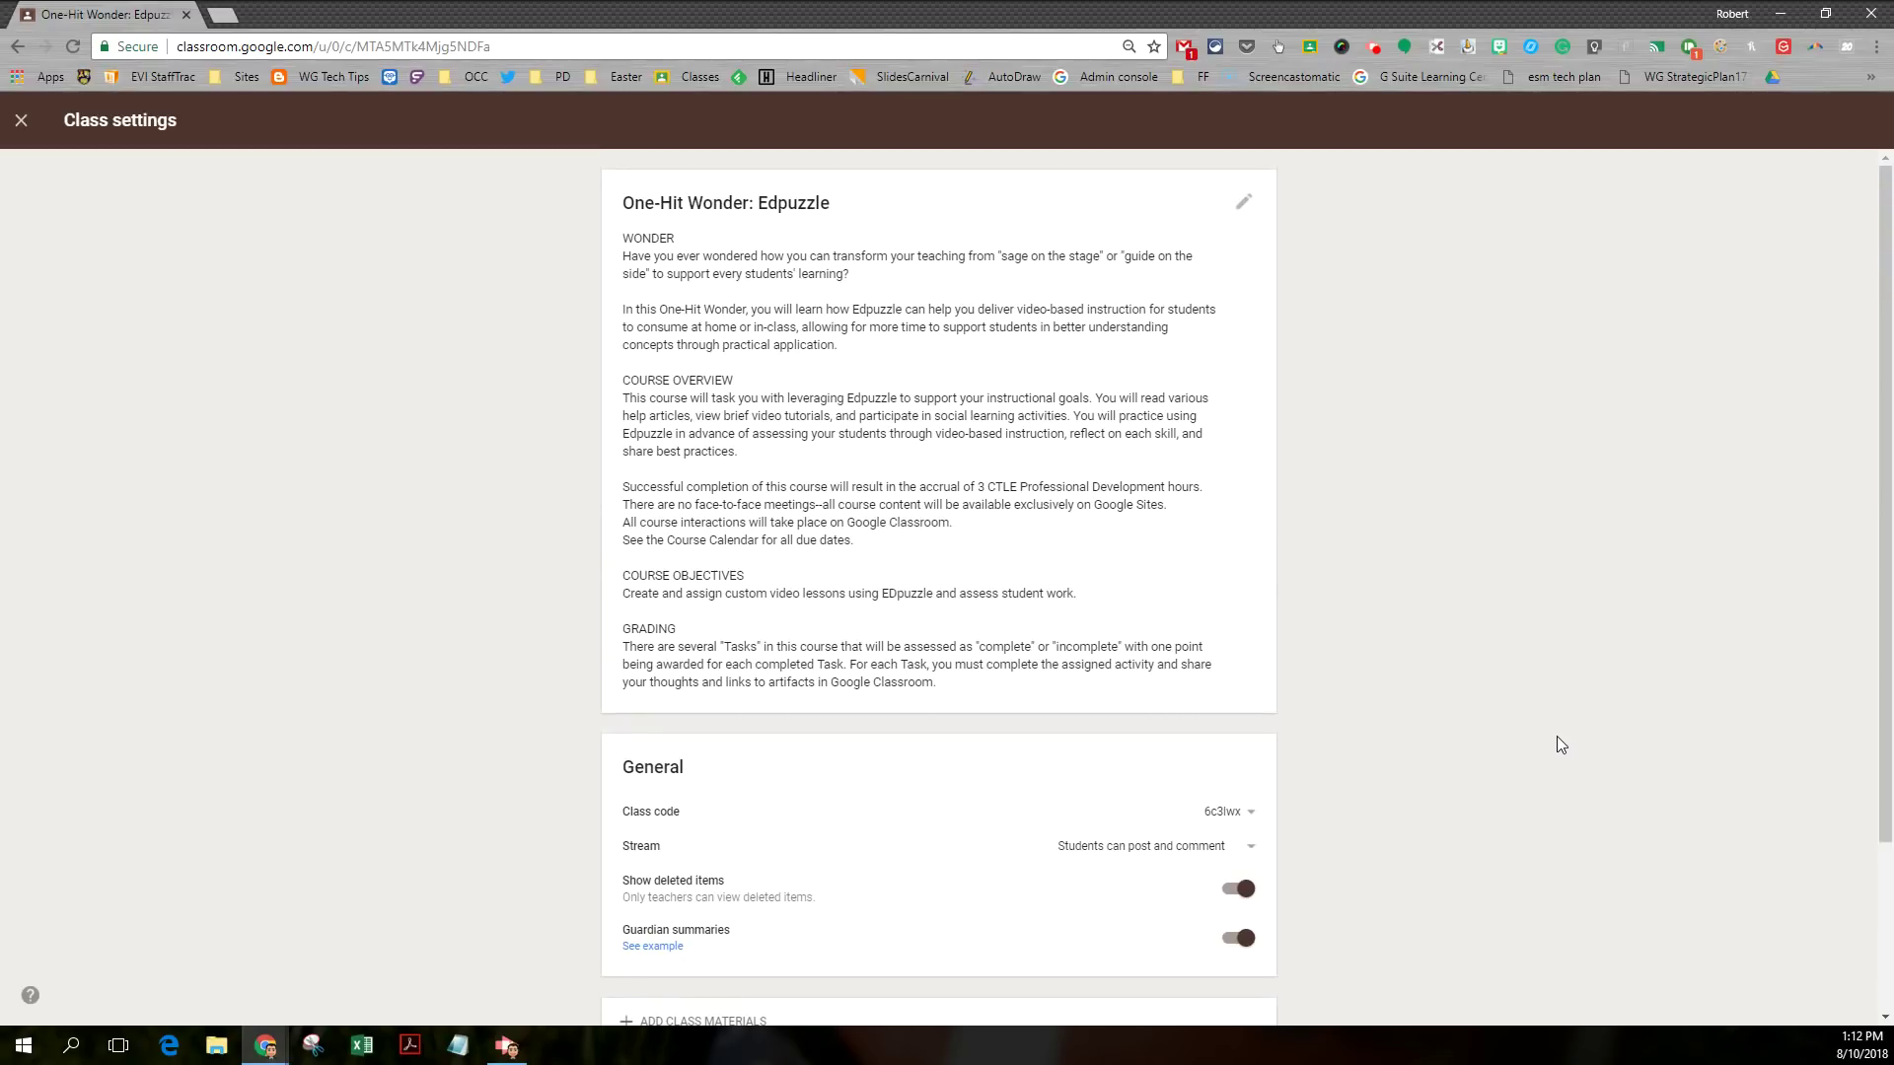
{"action": "left_click", "coordinate": [21, 121]}
Go to the Classes list and compare the option menus of the Edpuzzle and third class cards.
{"action": "left_click", "coordinate": [28, 120]}
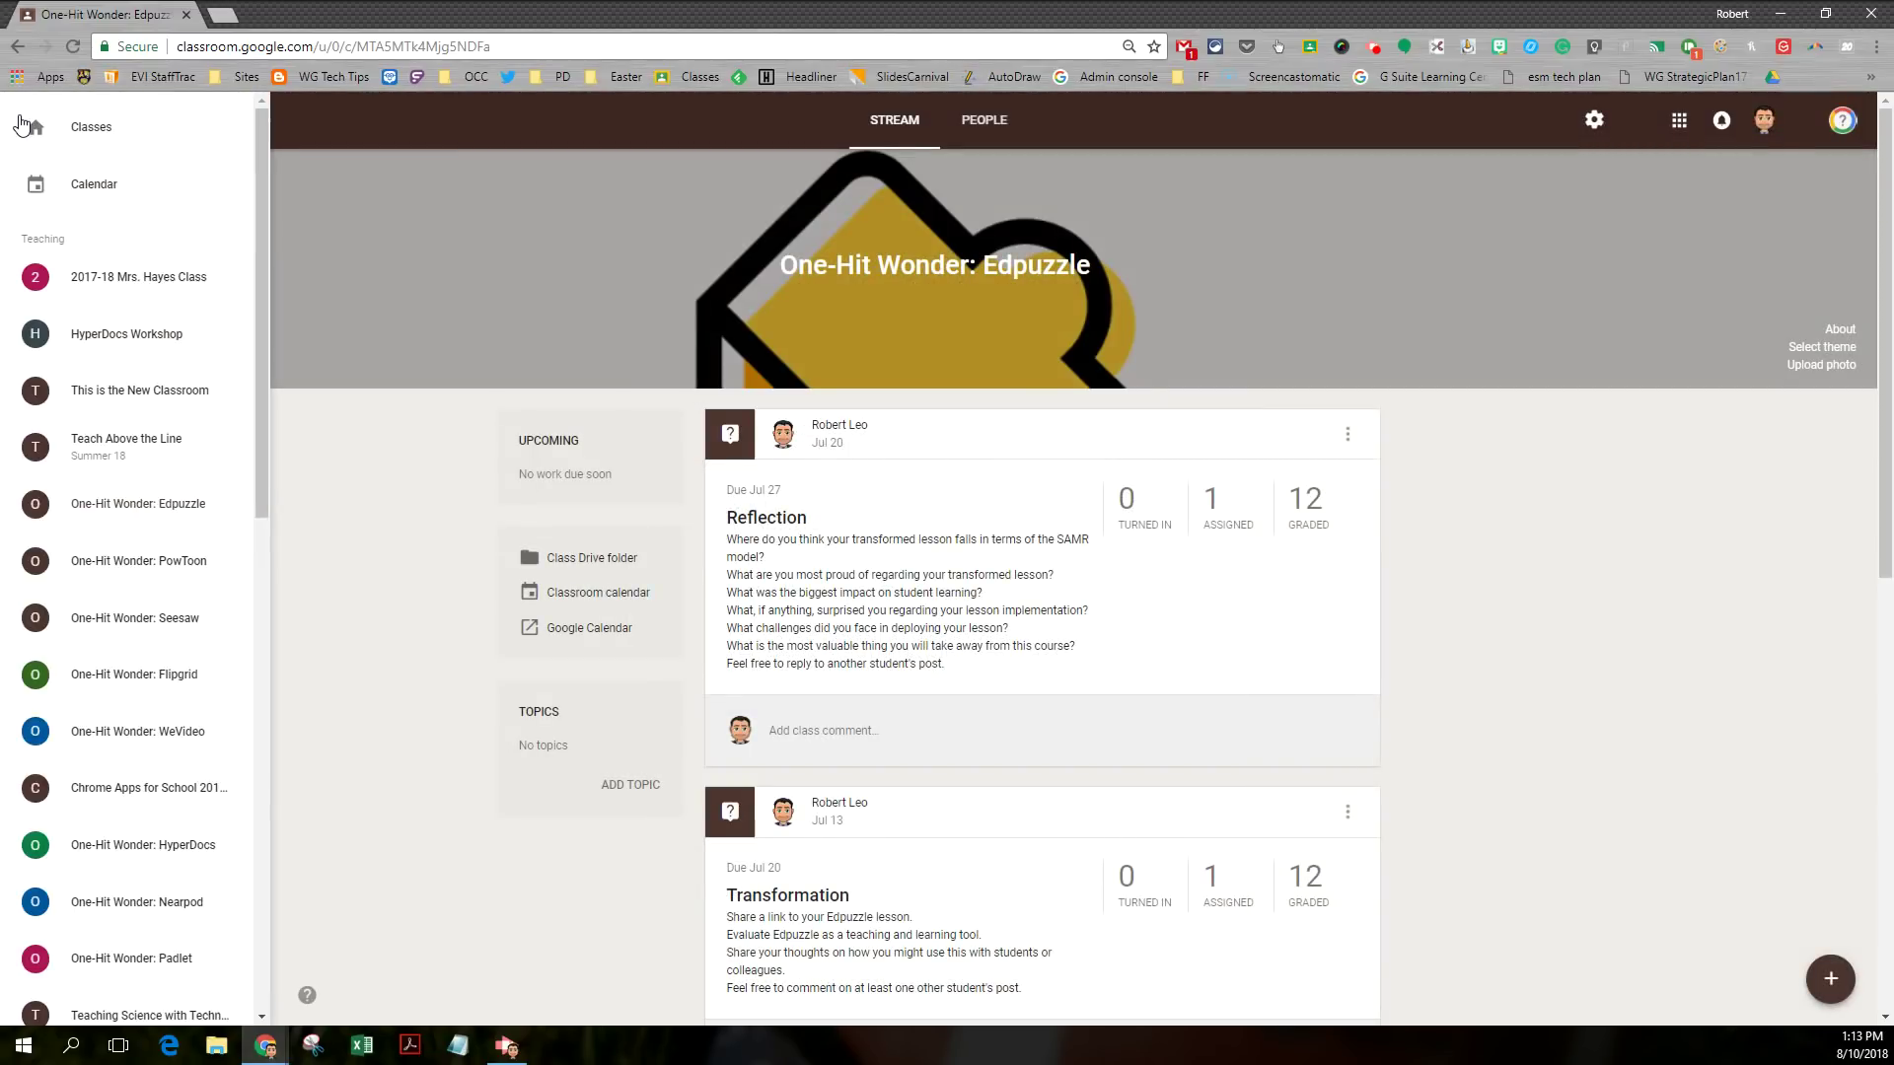
{"action": "left_click", "coordinate": [72, 135]}
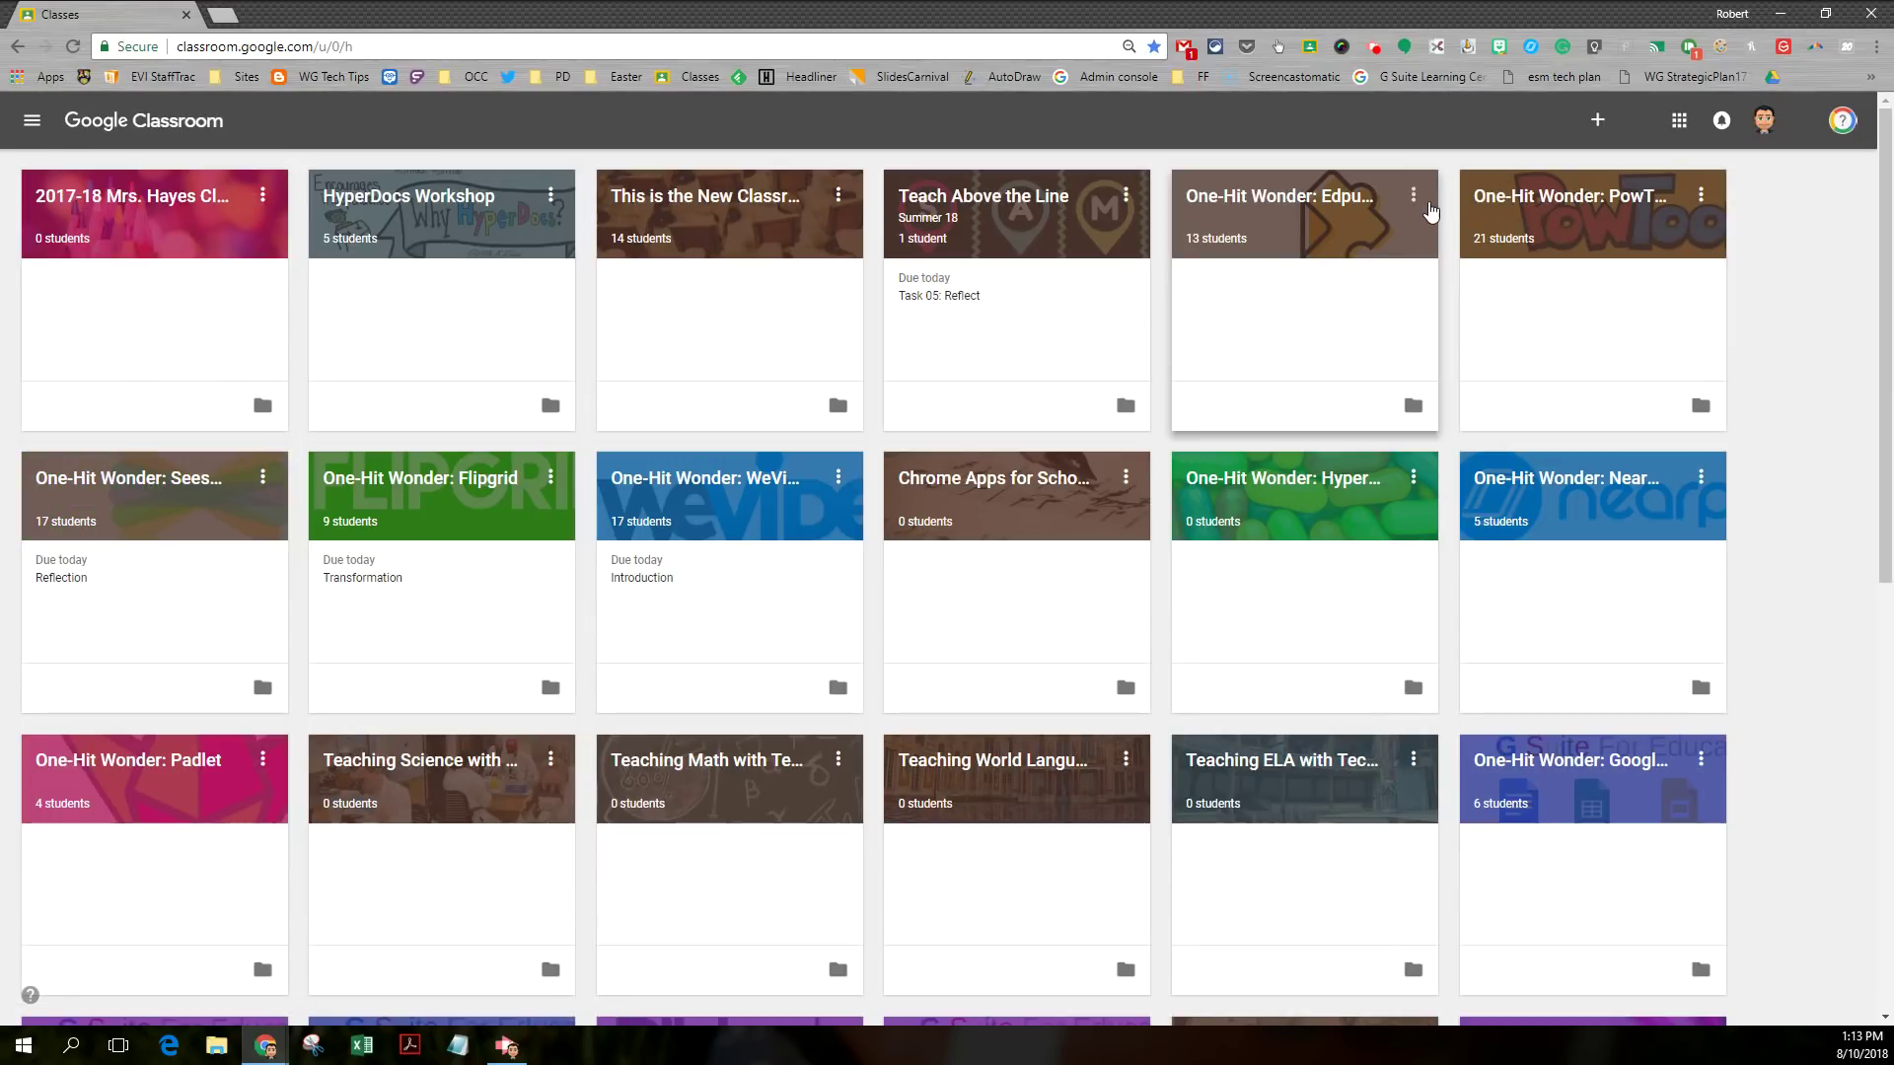
{"action": "left_click", "coordinate": [1413, 196]}
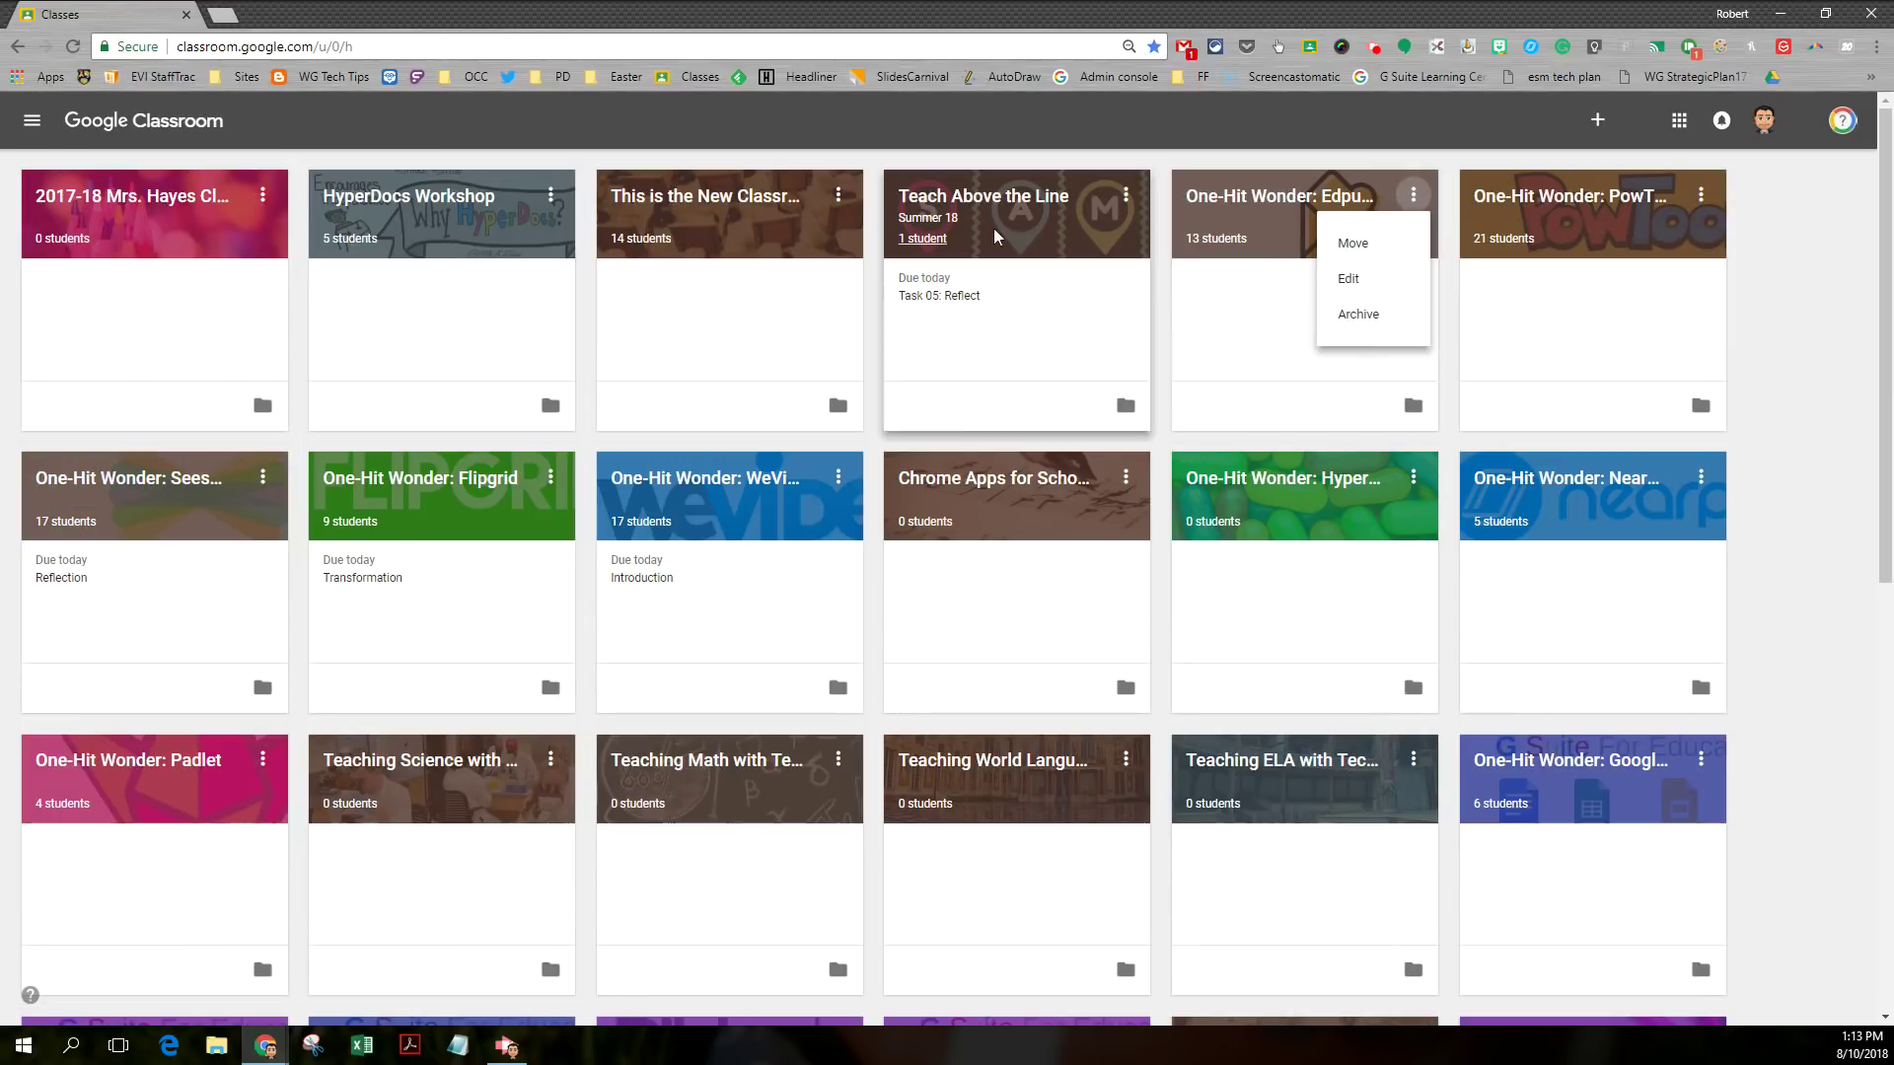
{"action": "left_click", "coordinate": [834, 197]}
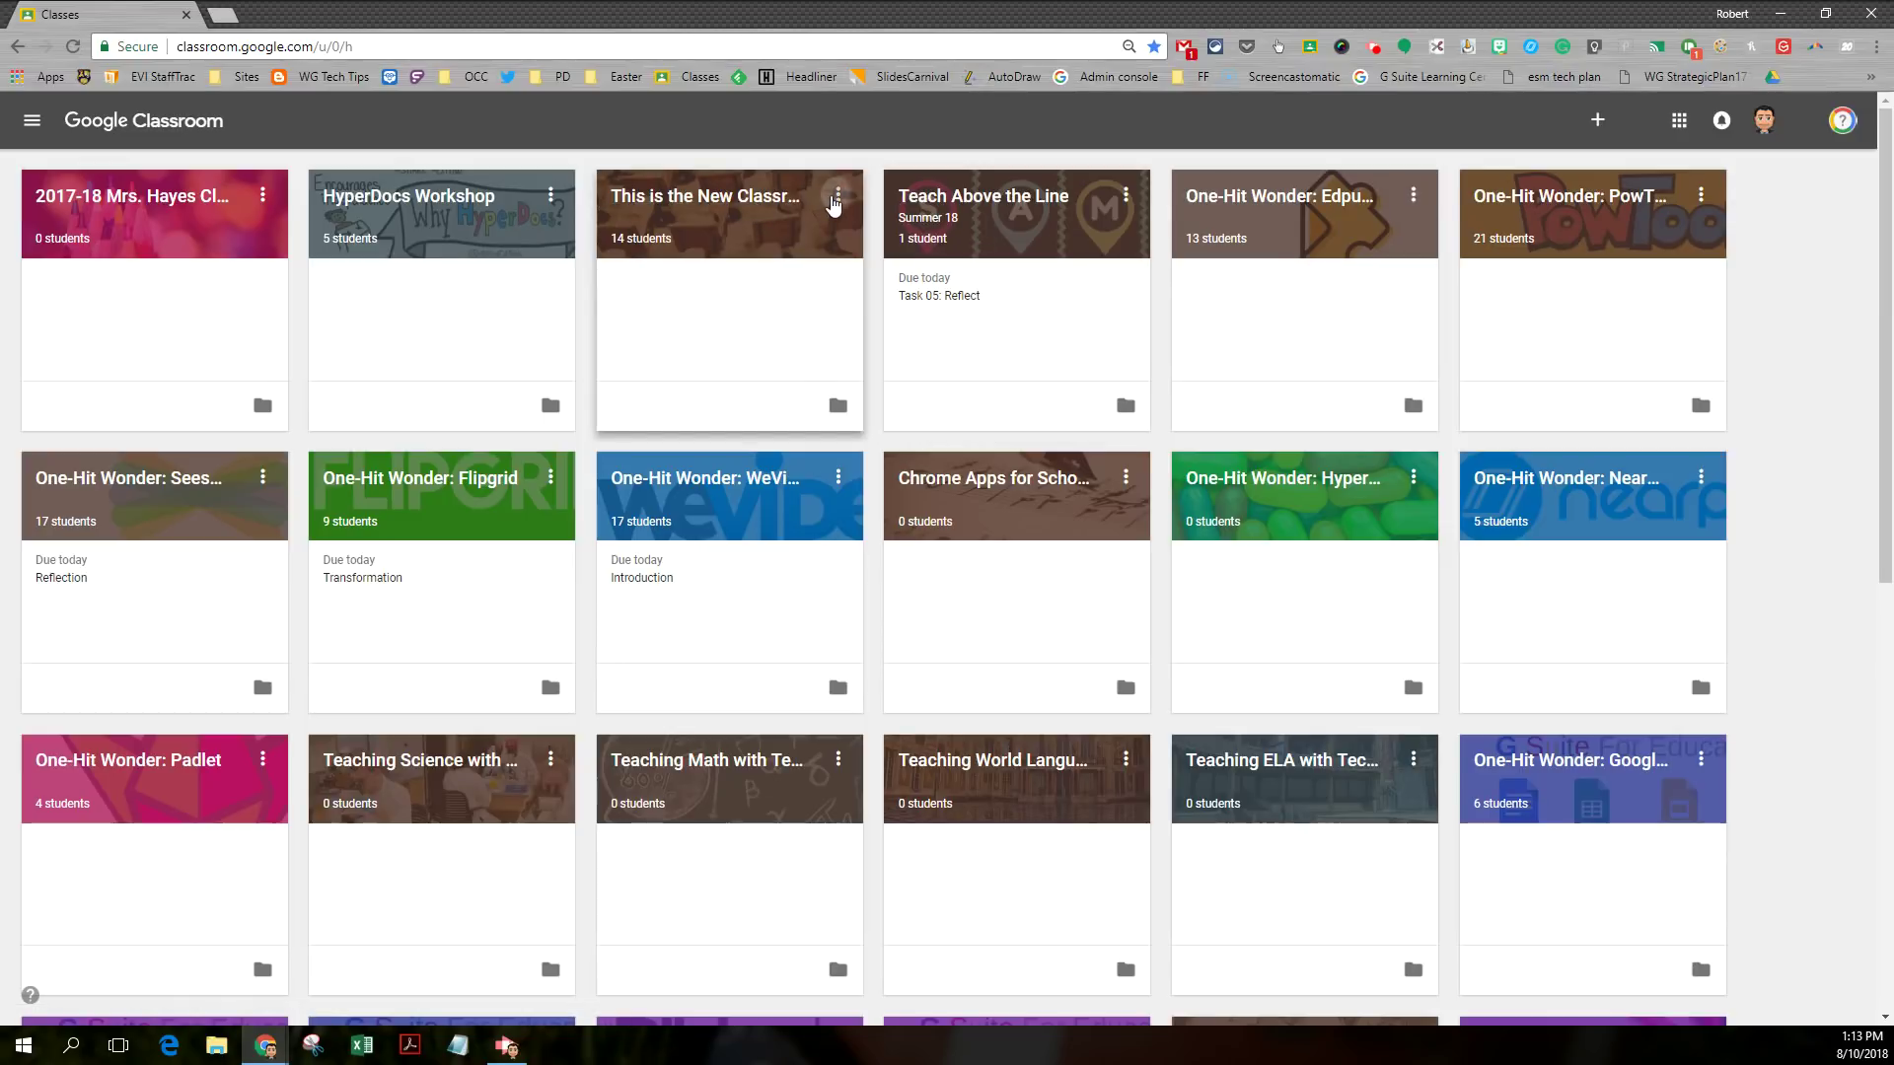
{"action": "left_click", "coordinate": [838, 195]}
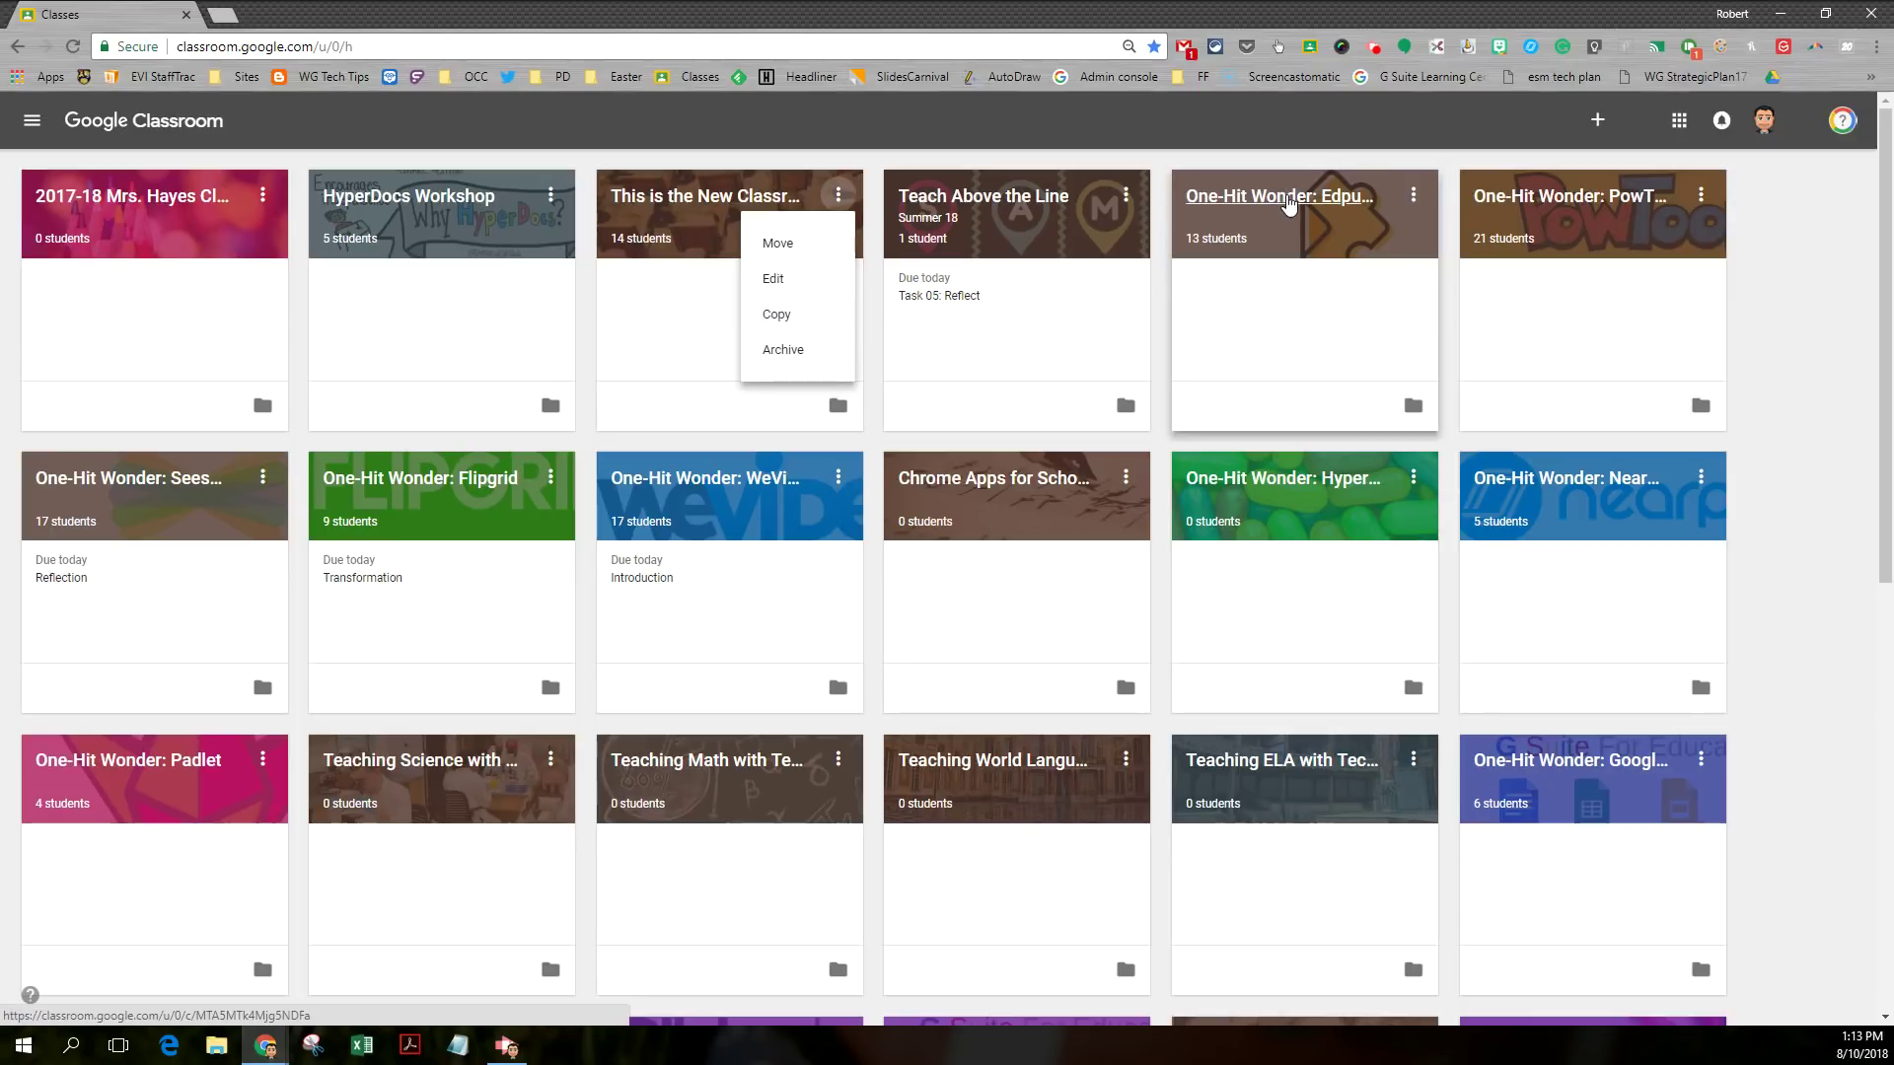
Create a new class with the class name '1-Hit Wonder: Edpuzzle'.
{"action": "left_click", "coordinate": [1597, 122]}
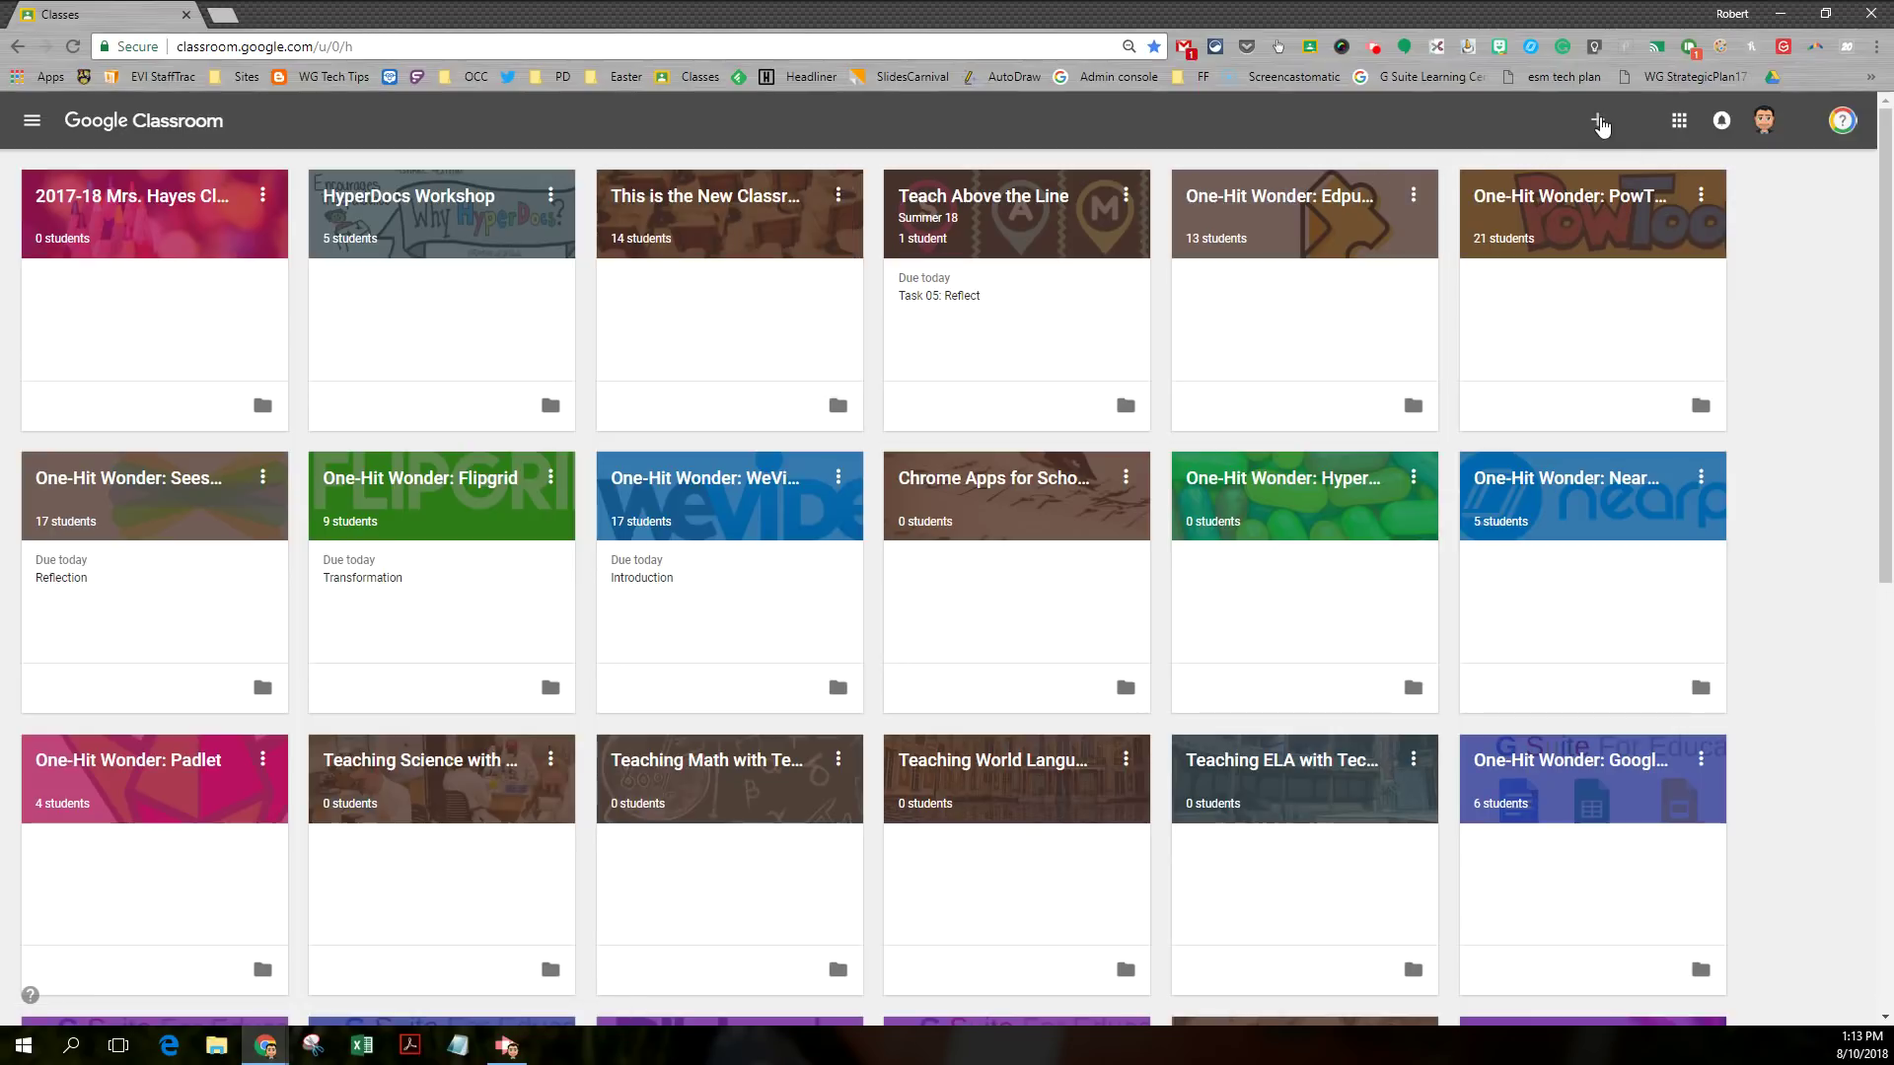
{"action": "left_click", "coordinate": [1600, 122]}
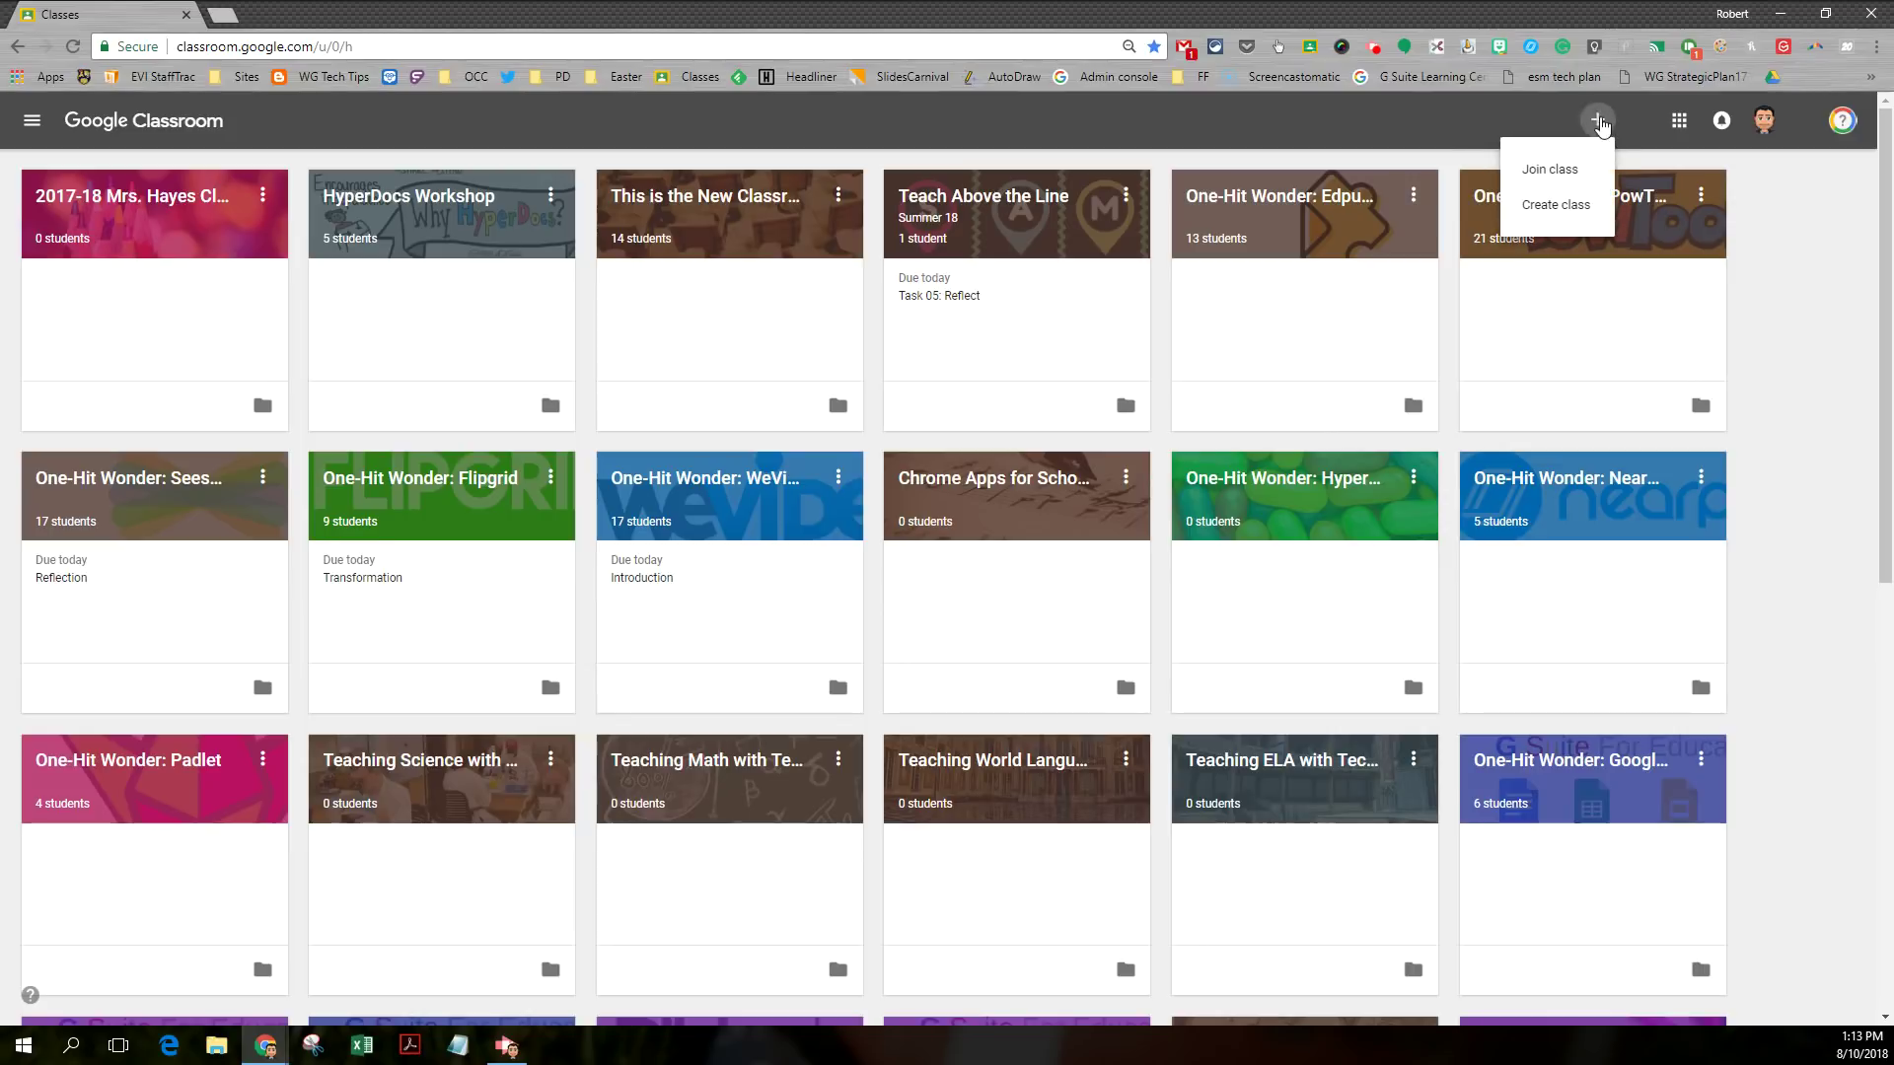
{"action": "left_click", "coordinate": [1548, 209]}
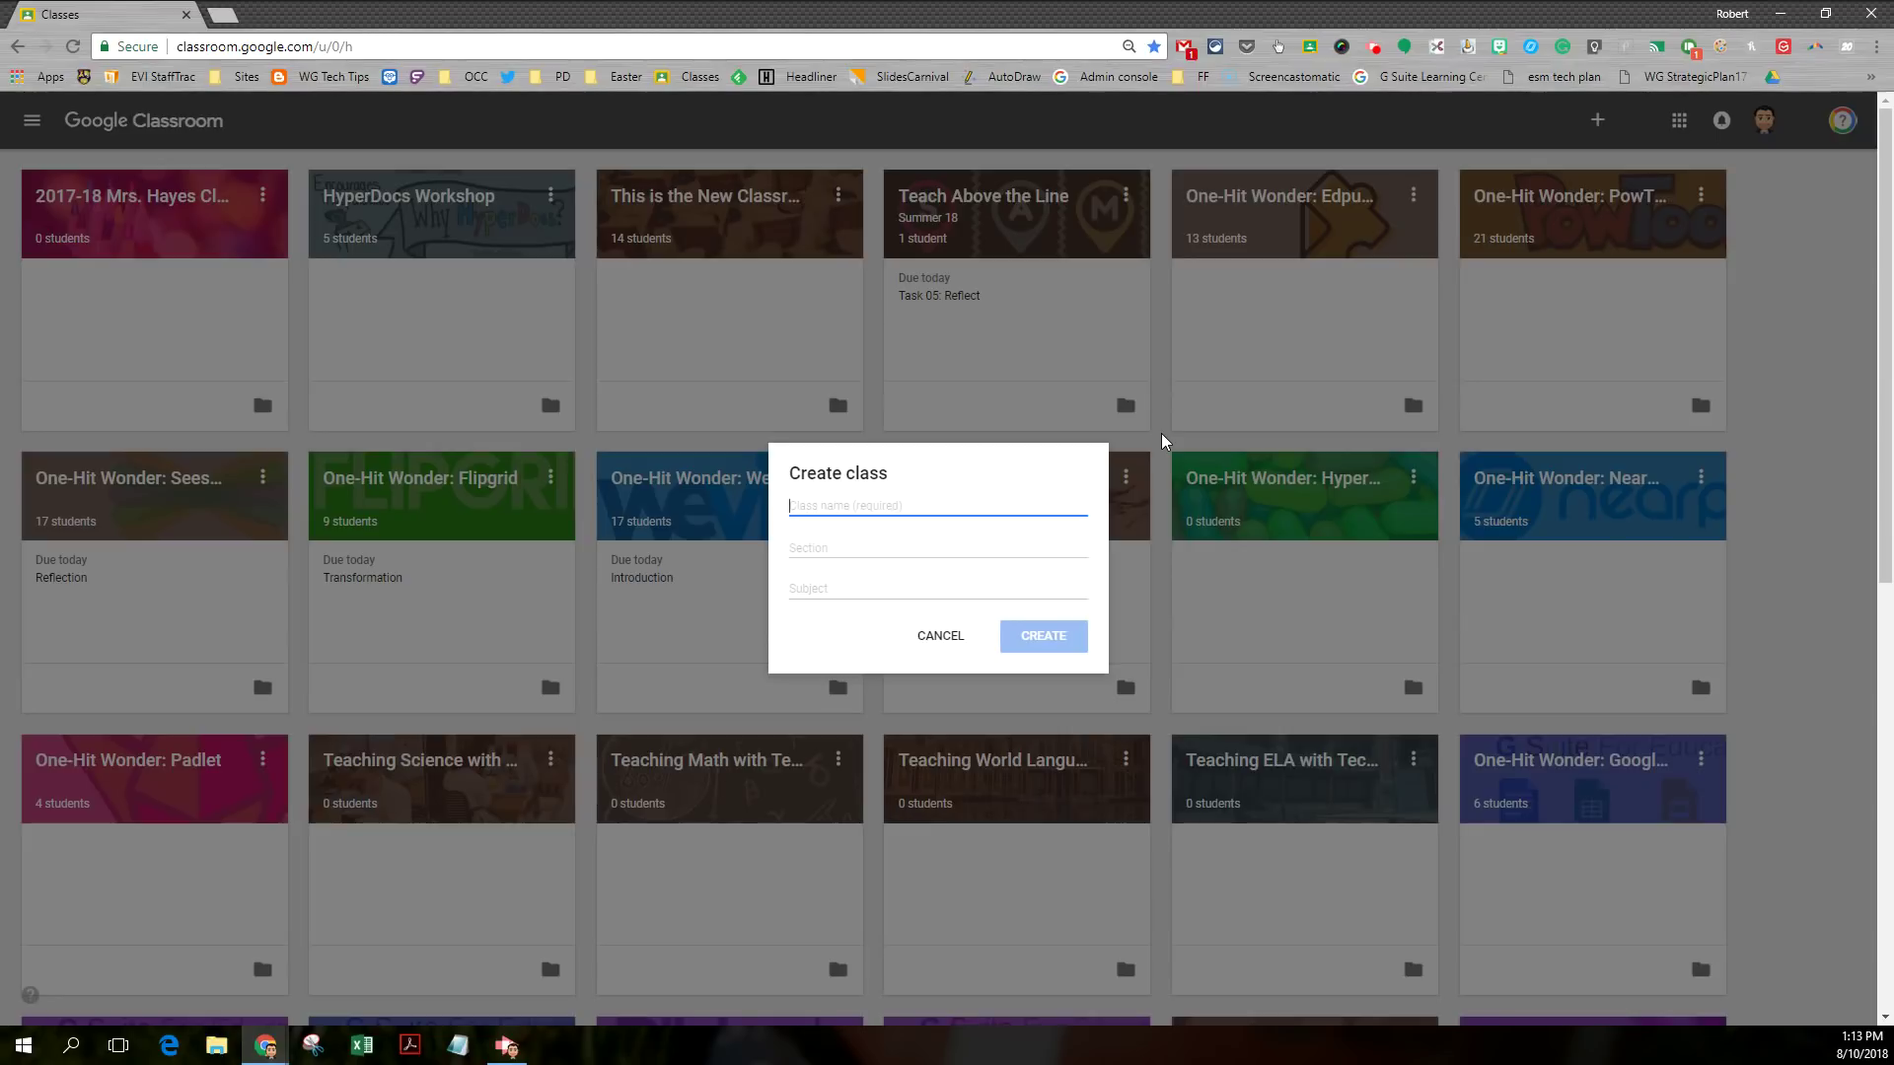
{"action": "type", "text": "1-Hit Wonder"}
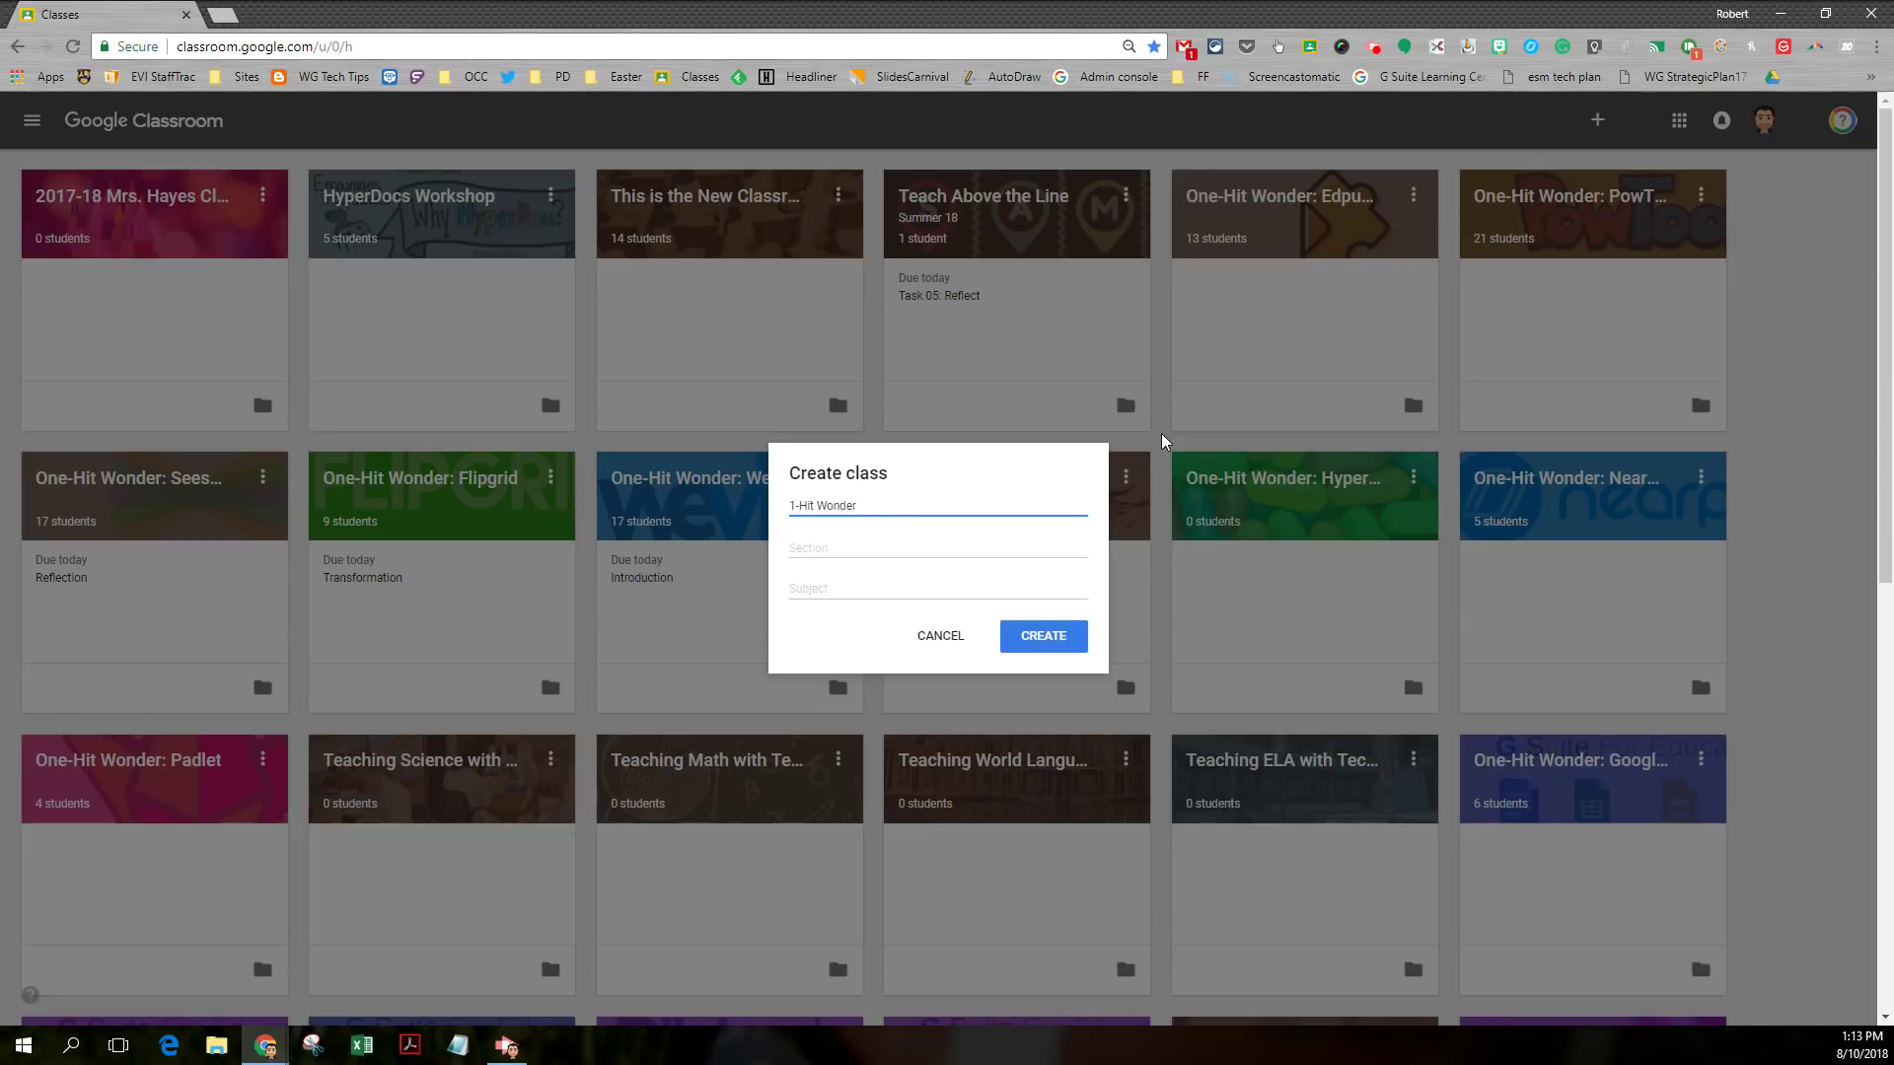
{"action": "type", "text": ": Edpuzzle"}
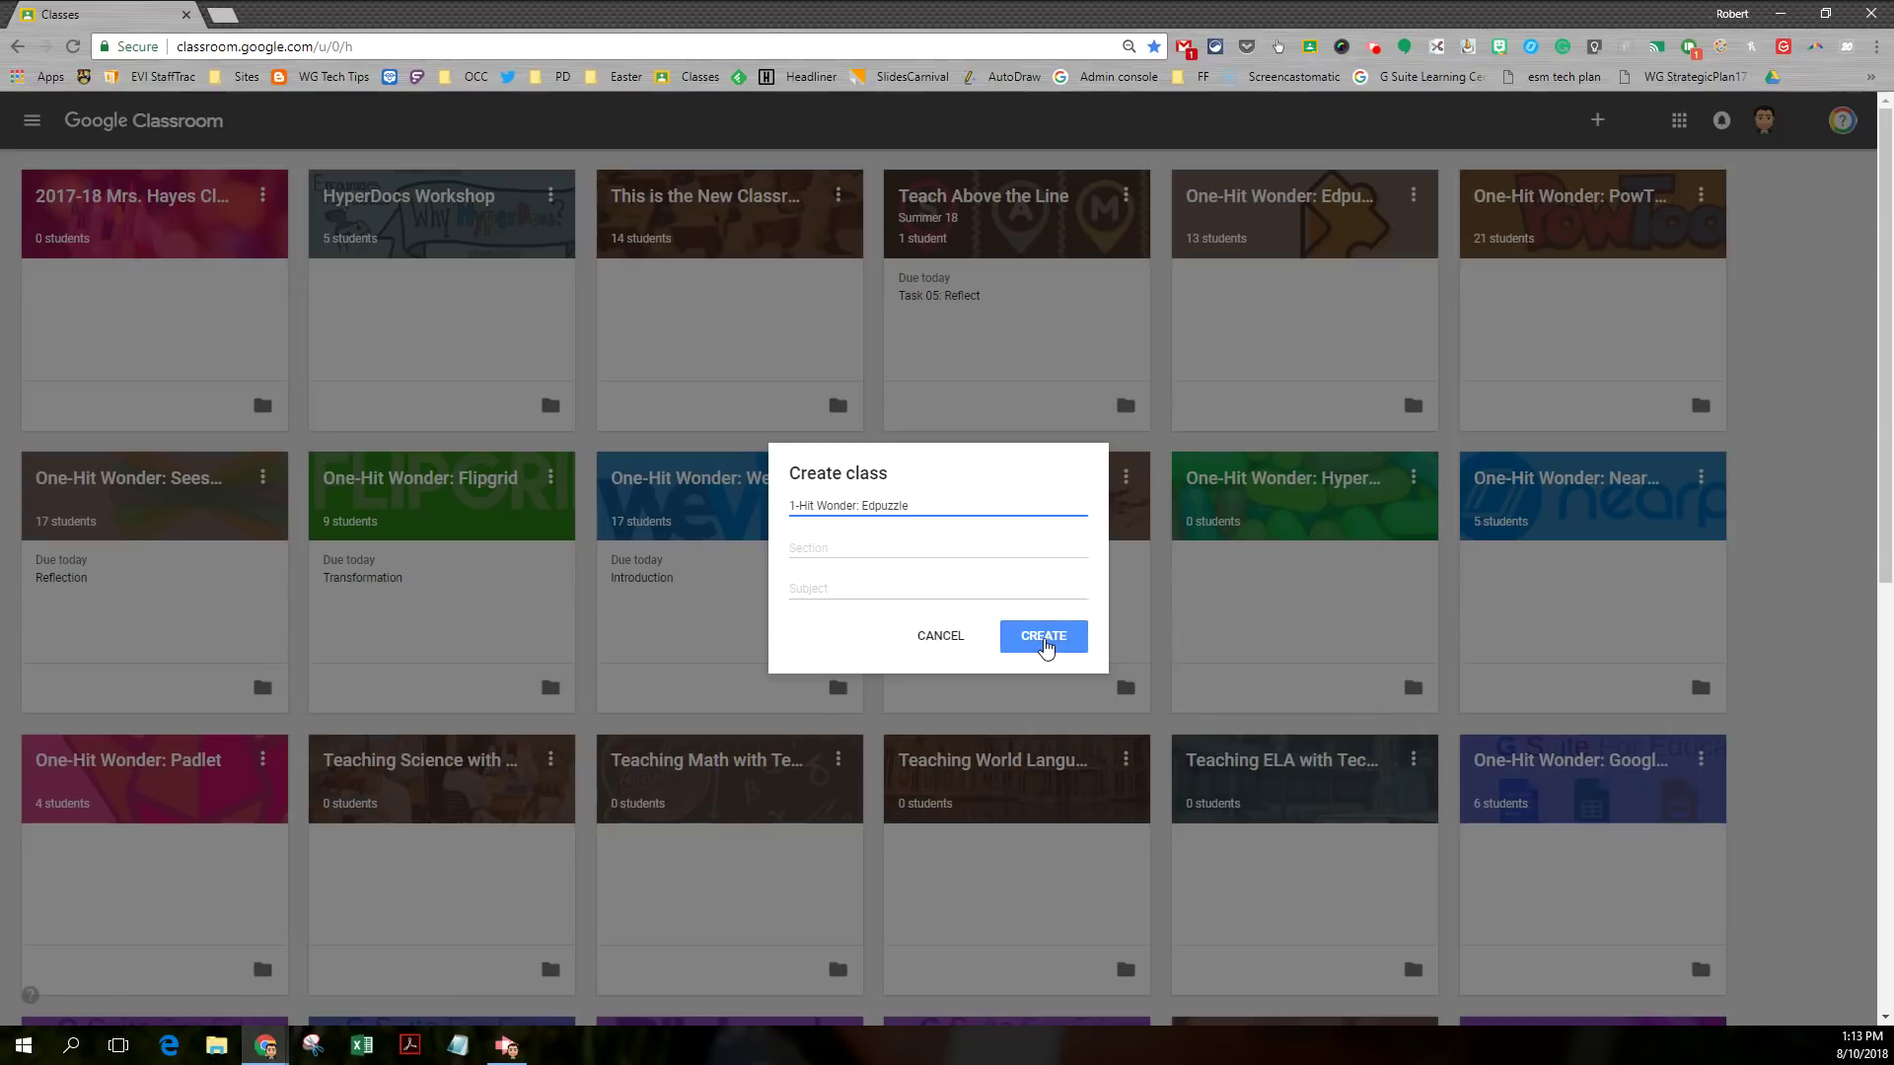
{"action": "left_click", "coordinate": [1043, 636]}
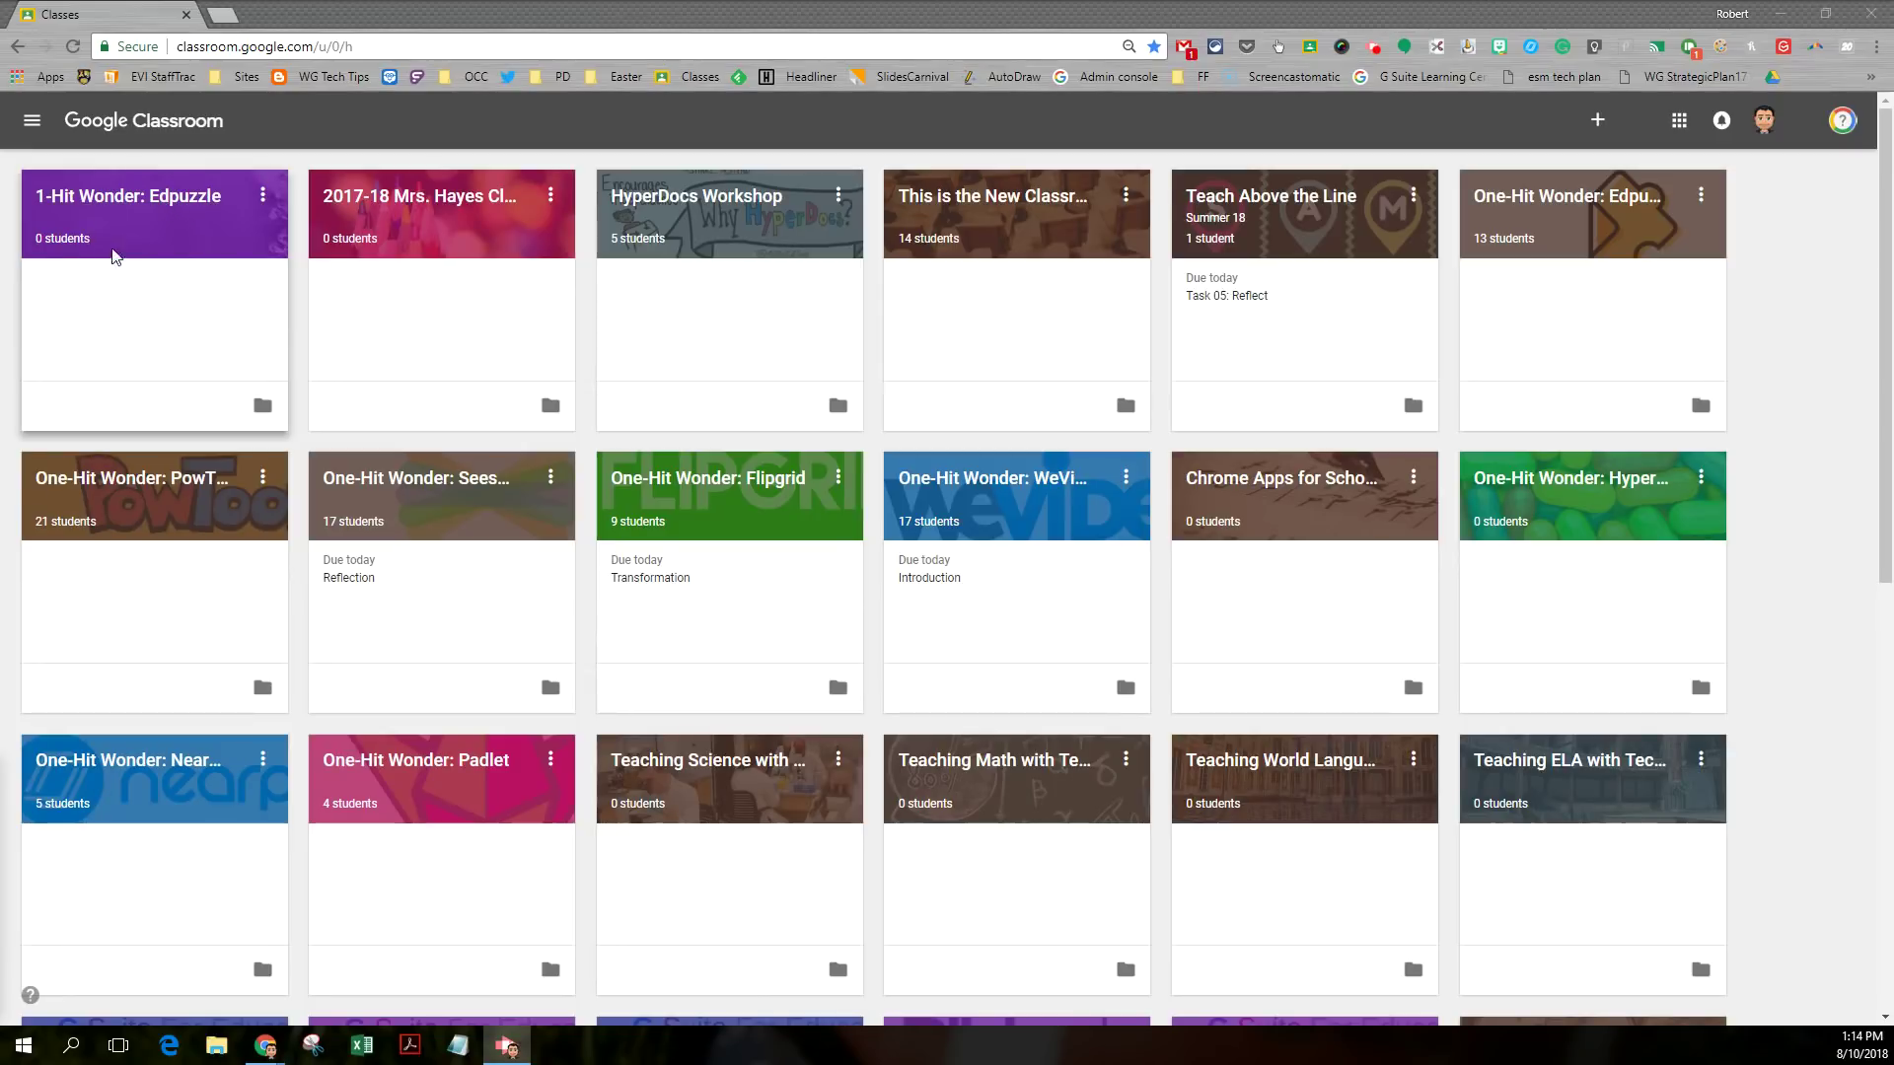
Upload the Edpuzzle logo as the new class's header, cropped around the edpuzzle wordmark.
{"action": "left_click", "coordinate": [88, 204]}
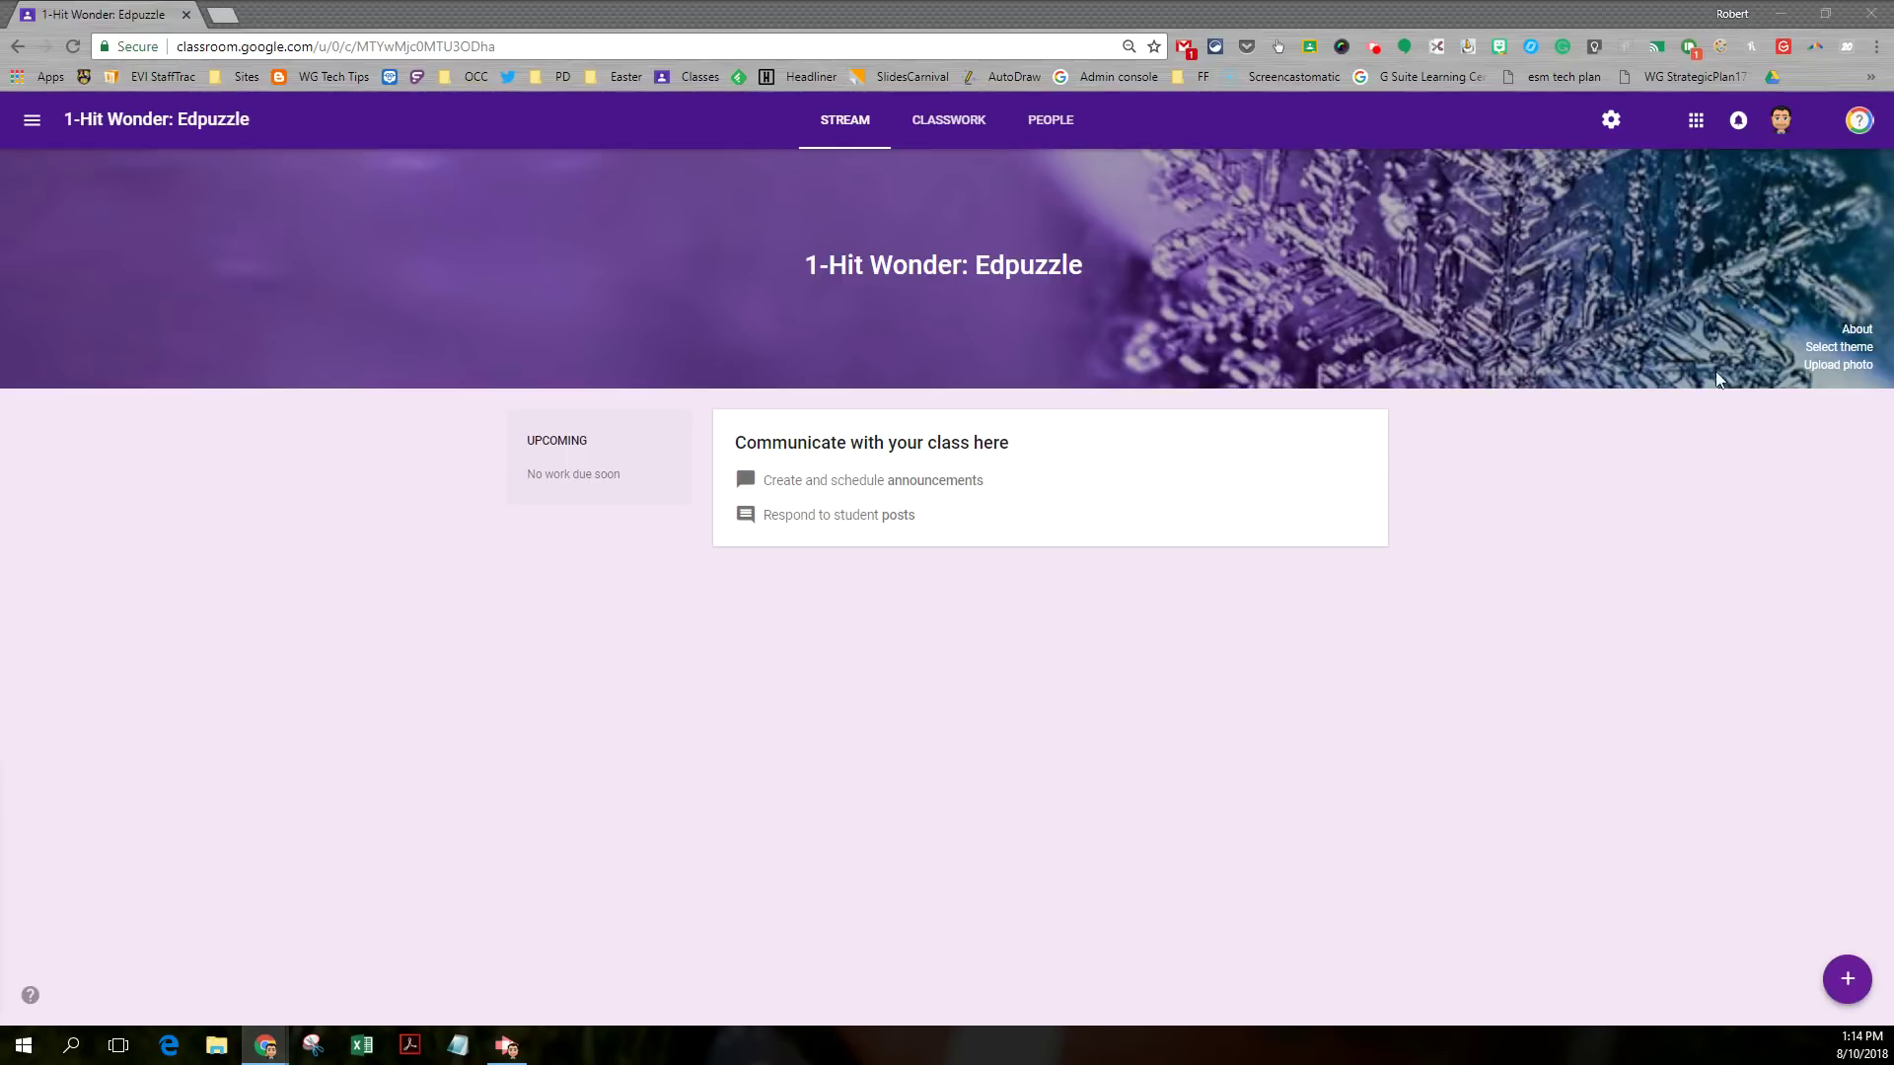
{"action": "left_click", "coordinate": [1834, 364]}
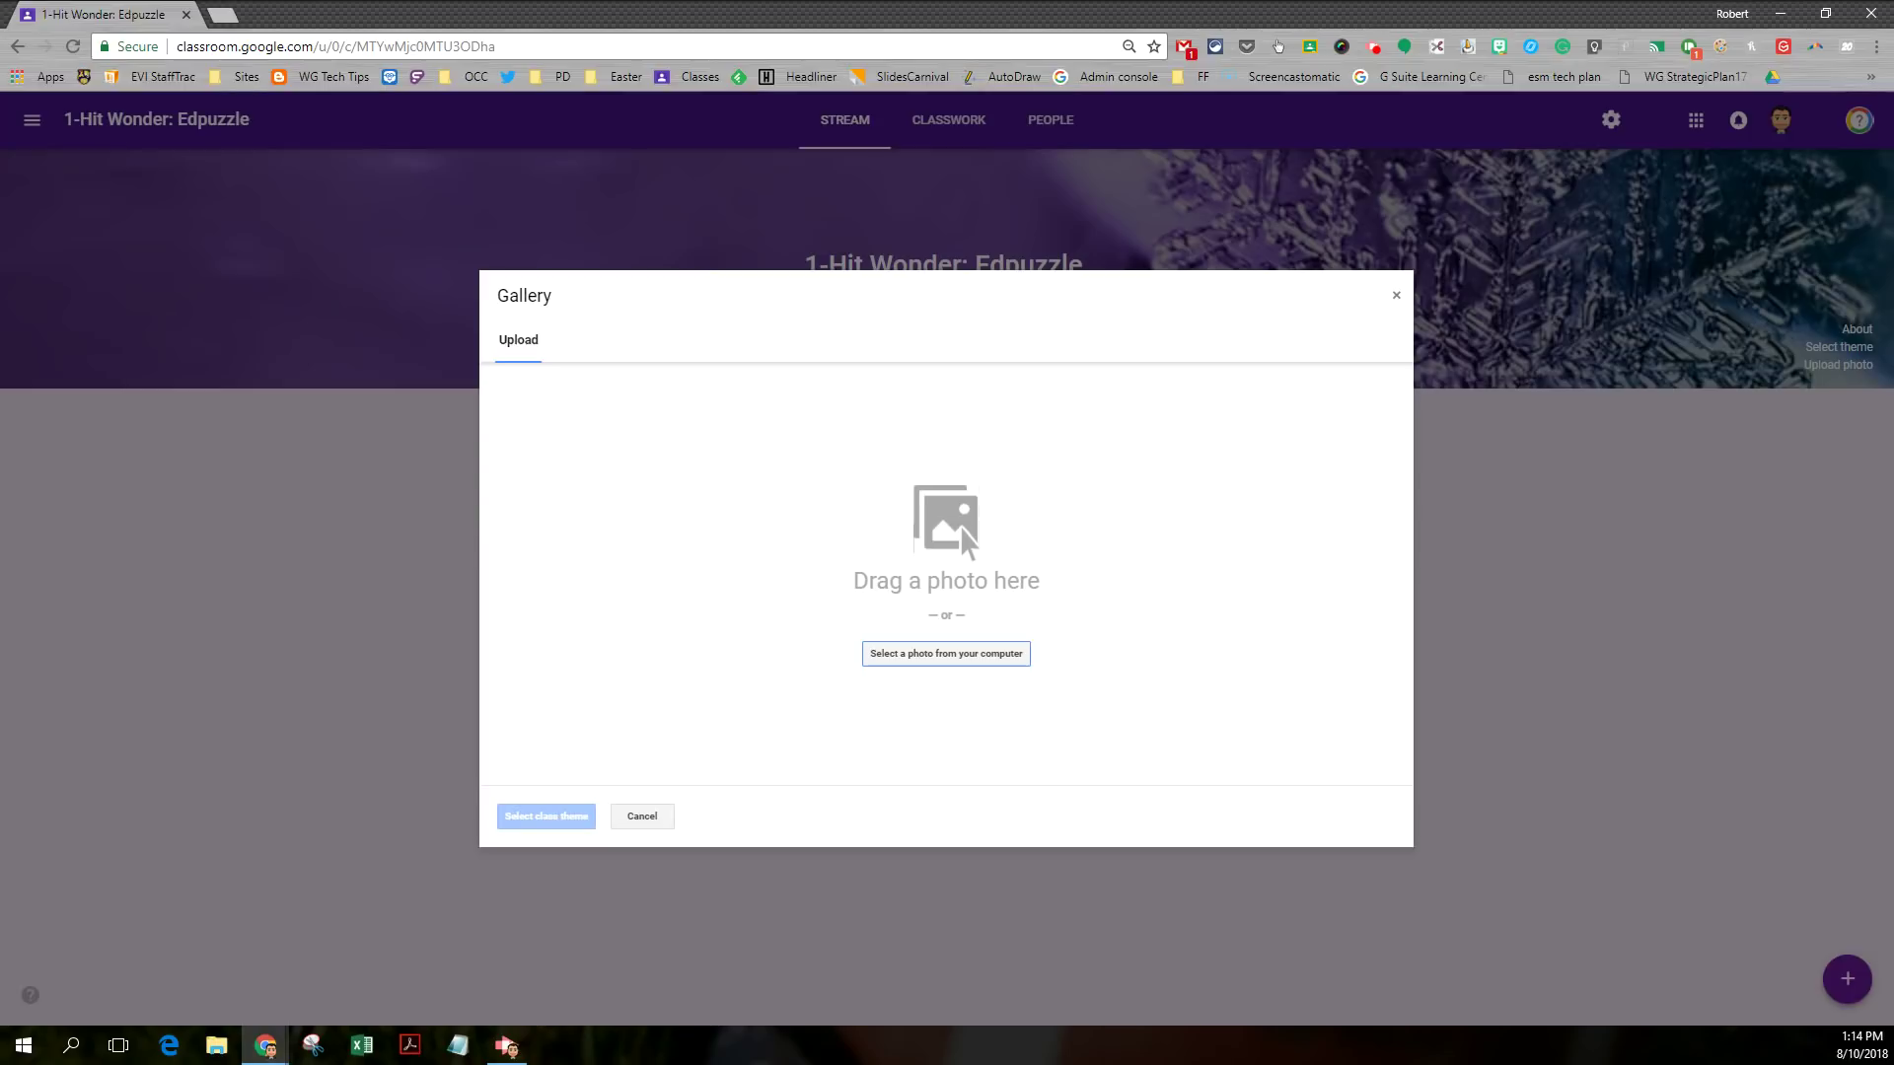
{"action": "left_click_drag", "start_coordinate": [0, 582], "coordinate": [947, 563]}
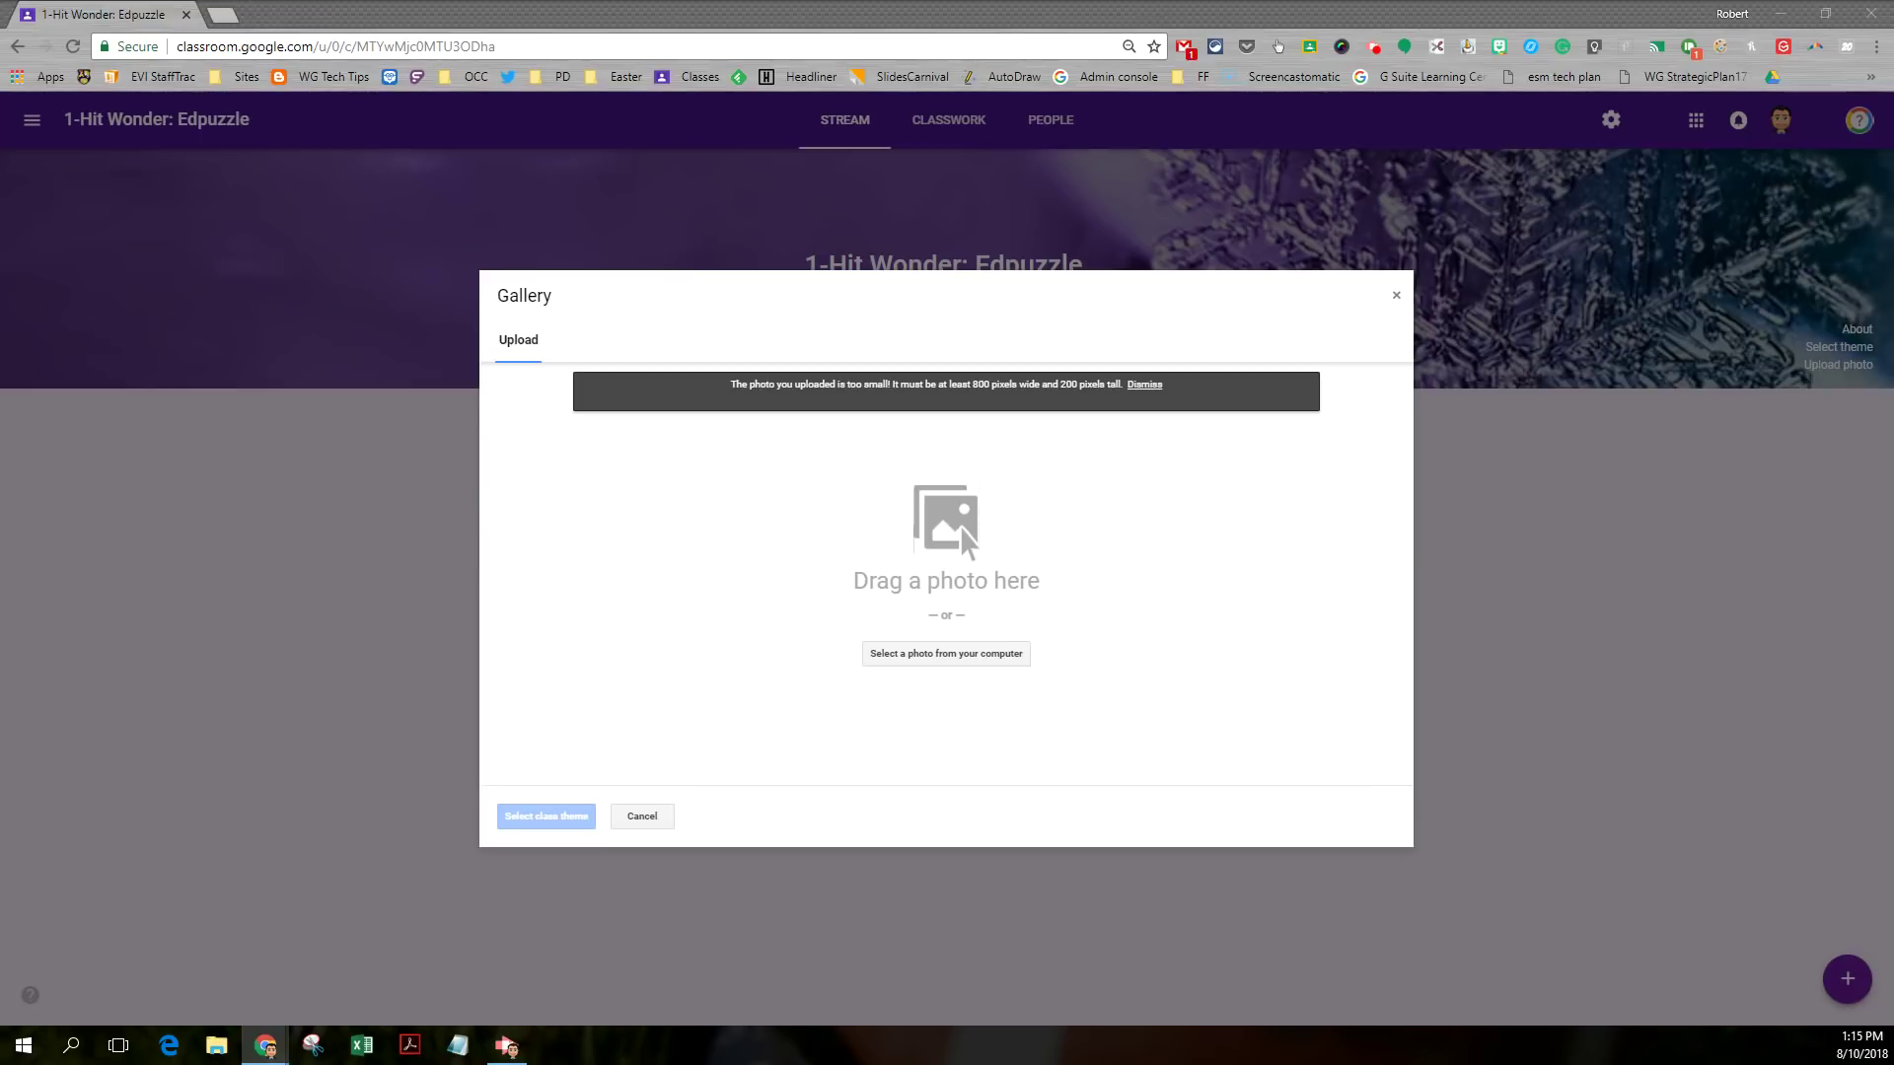
{"action": "left_click_drag", "start_coordinate": [1007, 469], "coordinate": [953, 531]}
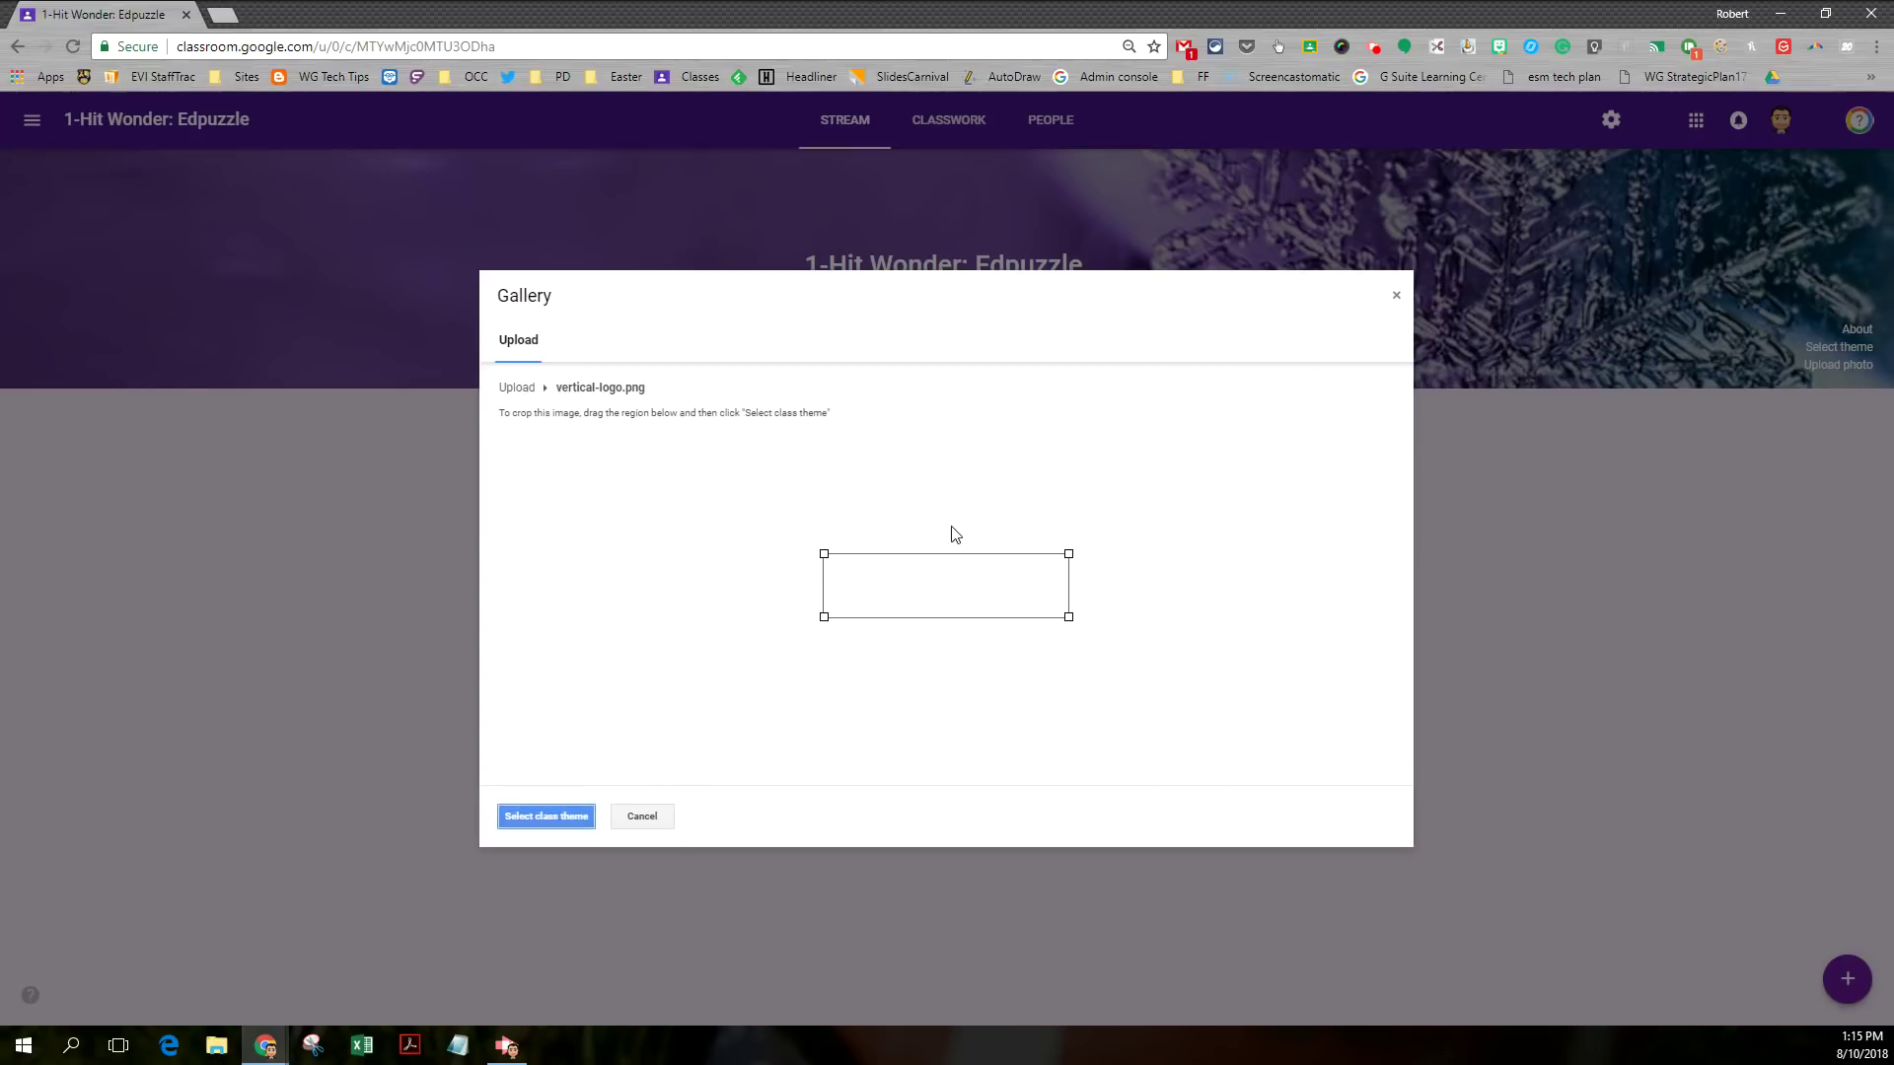
{"action": "left_click_drag", "start_coordinate": [825, 556], "coordinate": [786, 535]}
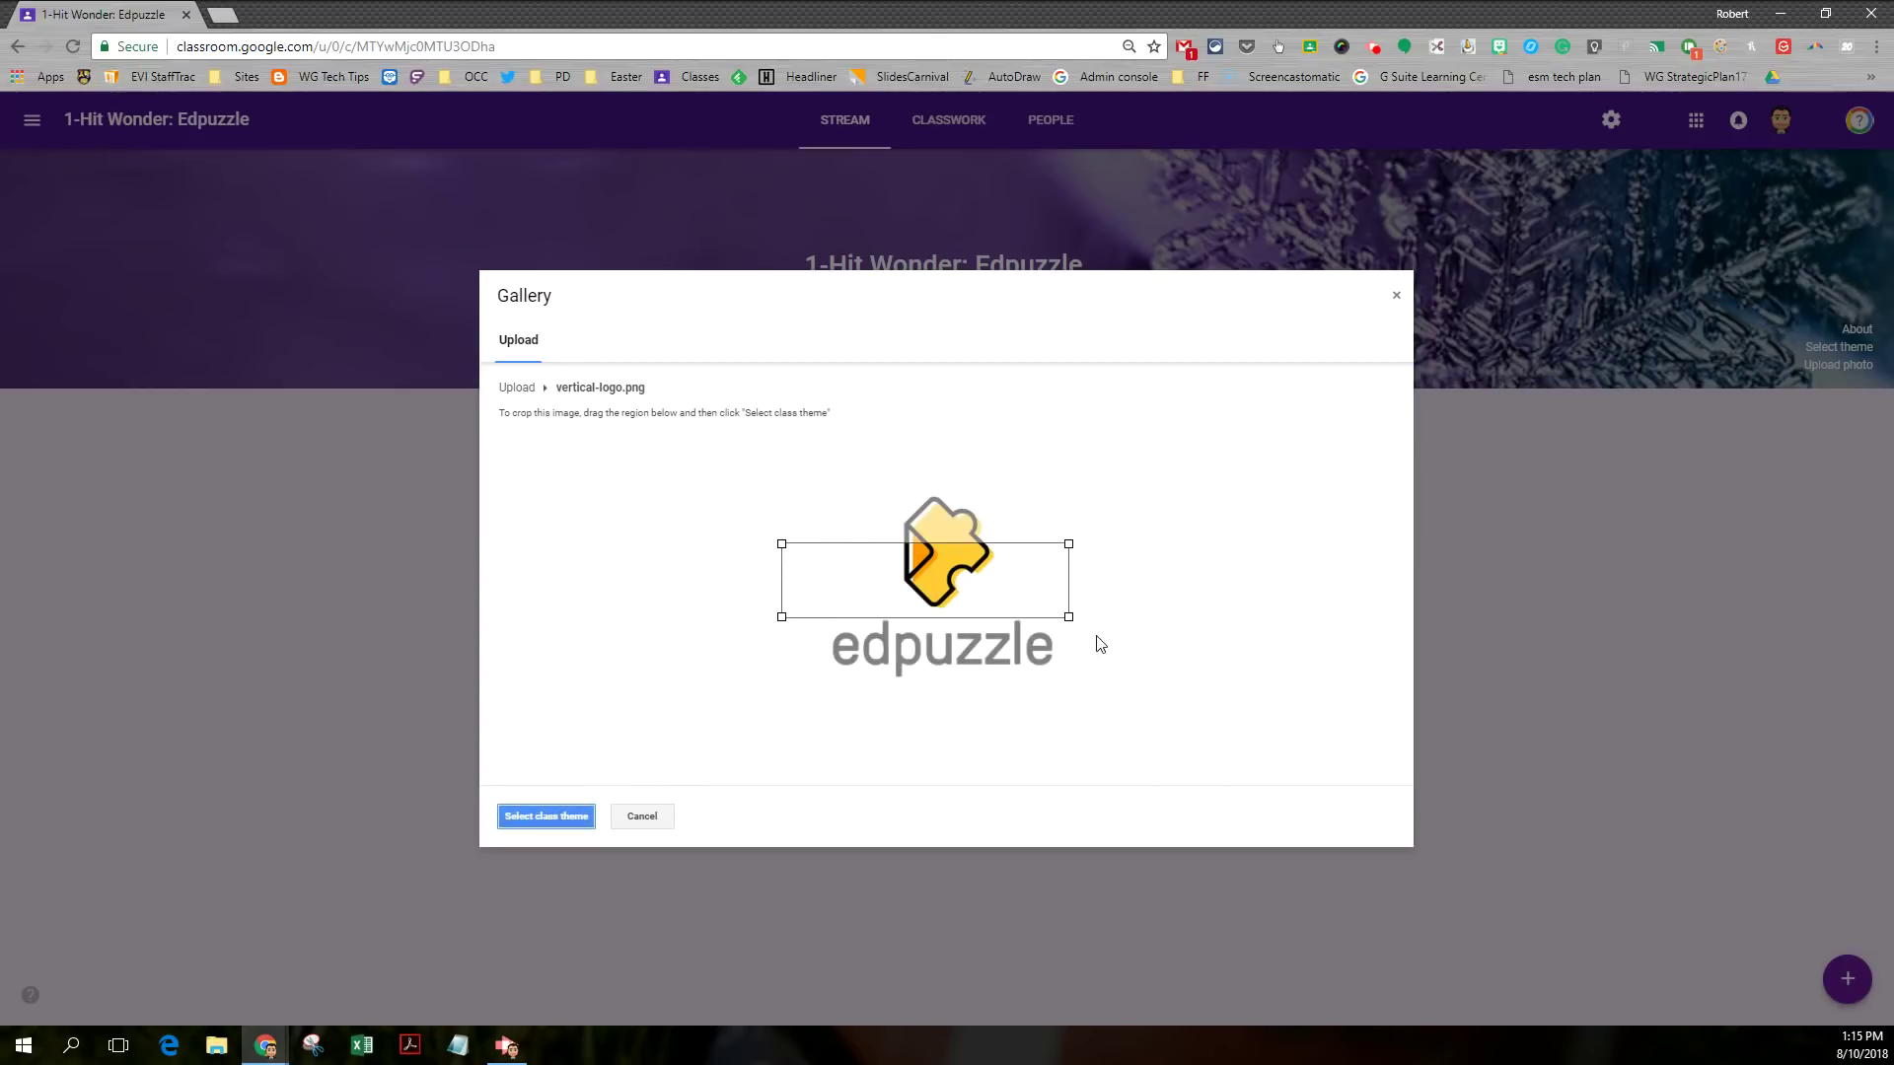
{"action": "left_click_drag", "start_coordinate": [1068, 616], "coordinate": [1206, 730]}
{"action": "left_click_drag", "start_coordinate": [1013, 606], "coordinate": [1038, 673]}
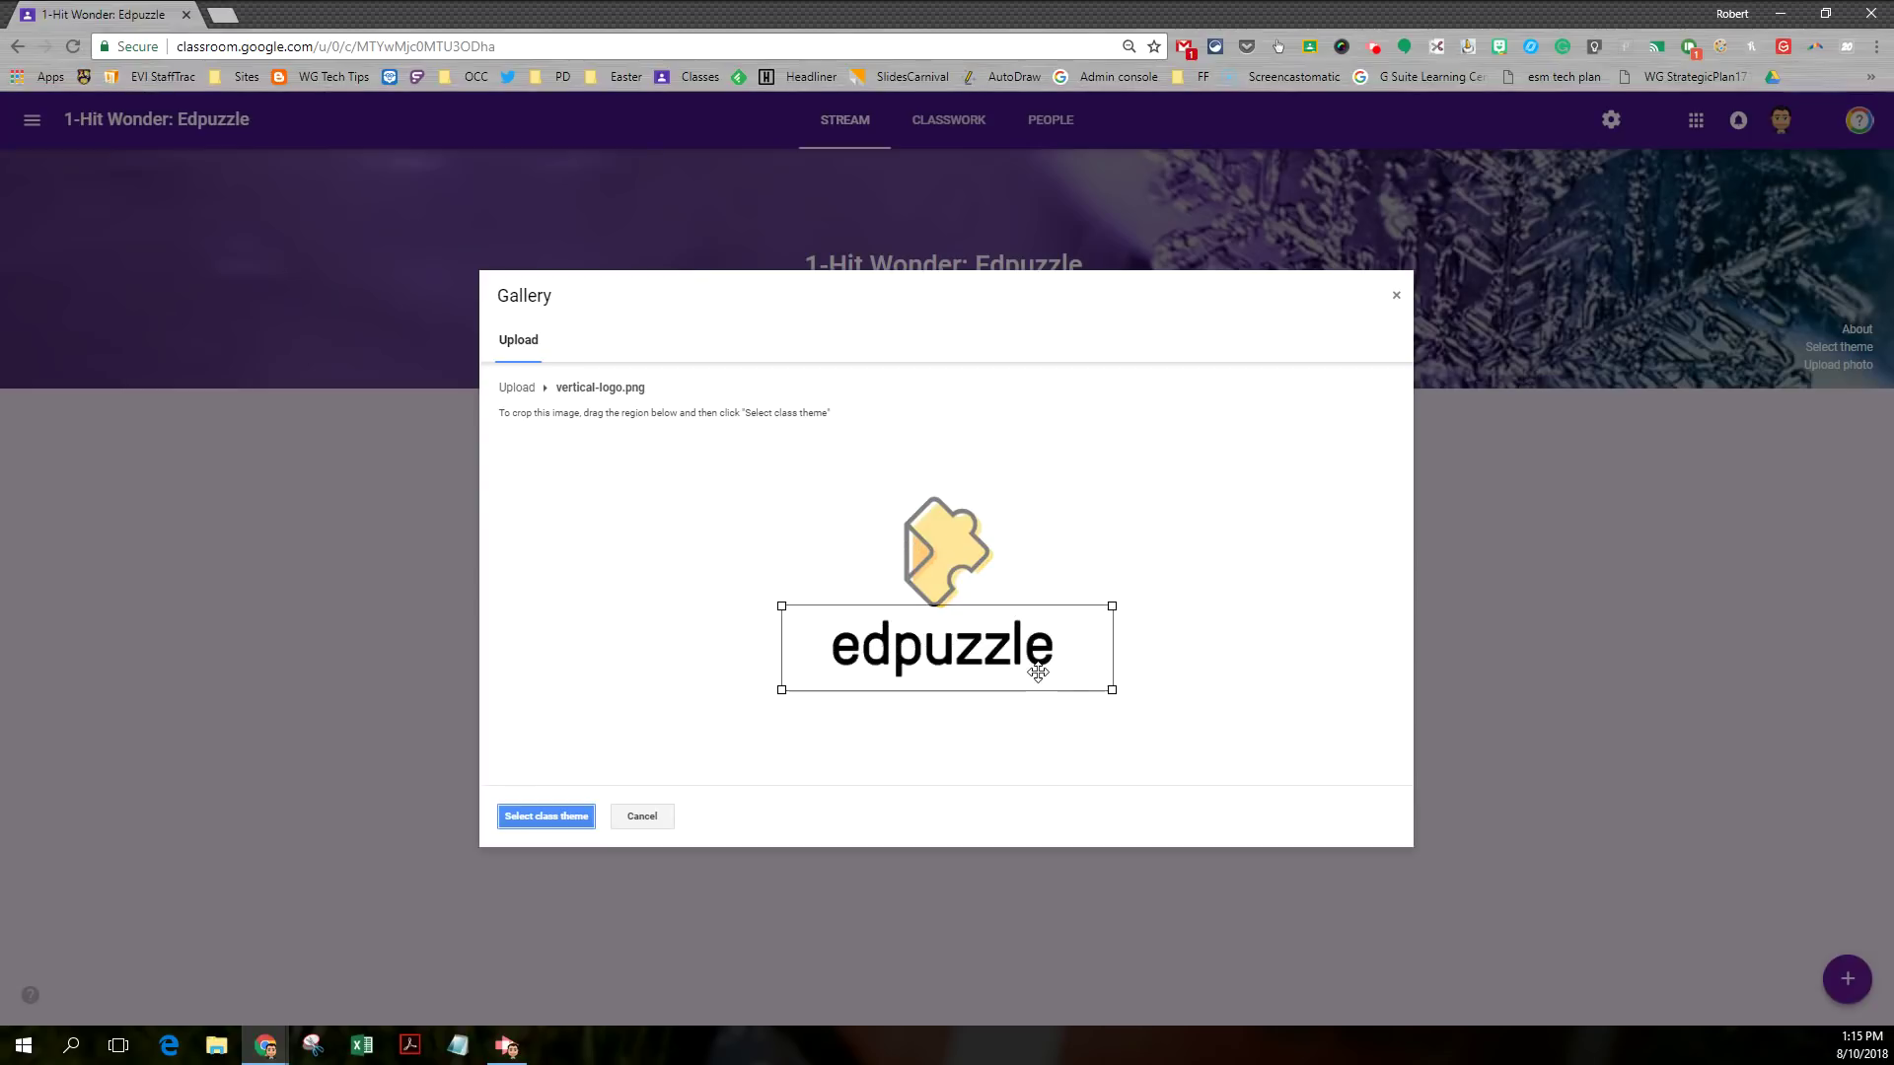
{"action": "left_click", "coordinate": [546, 816]}
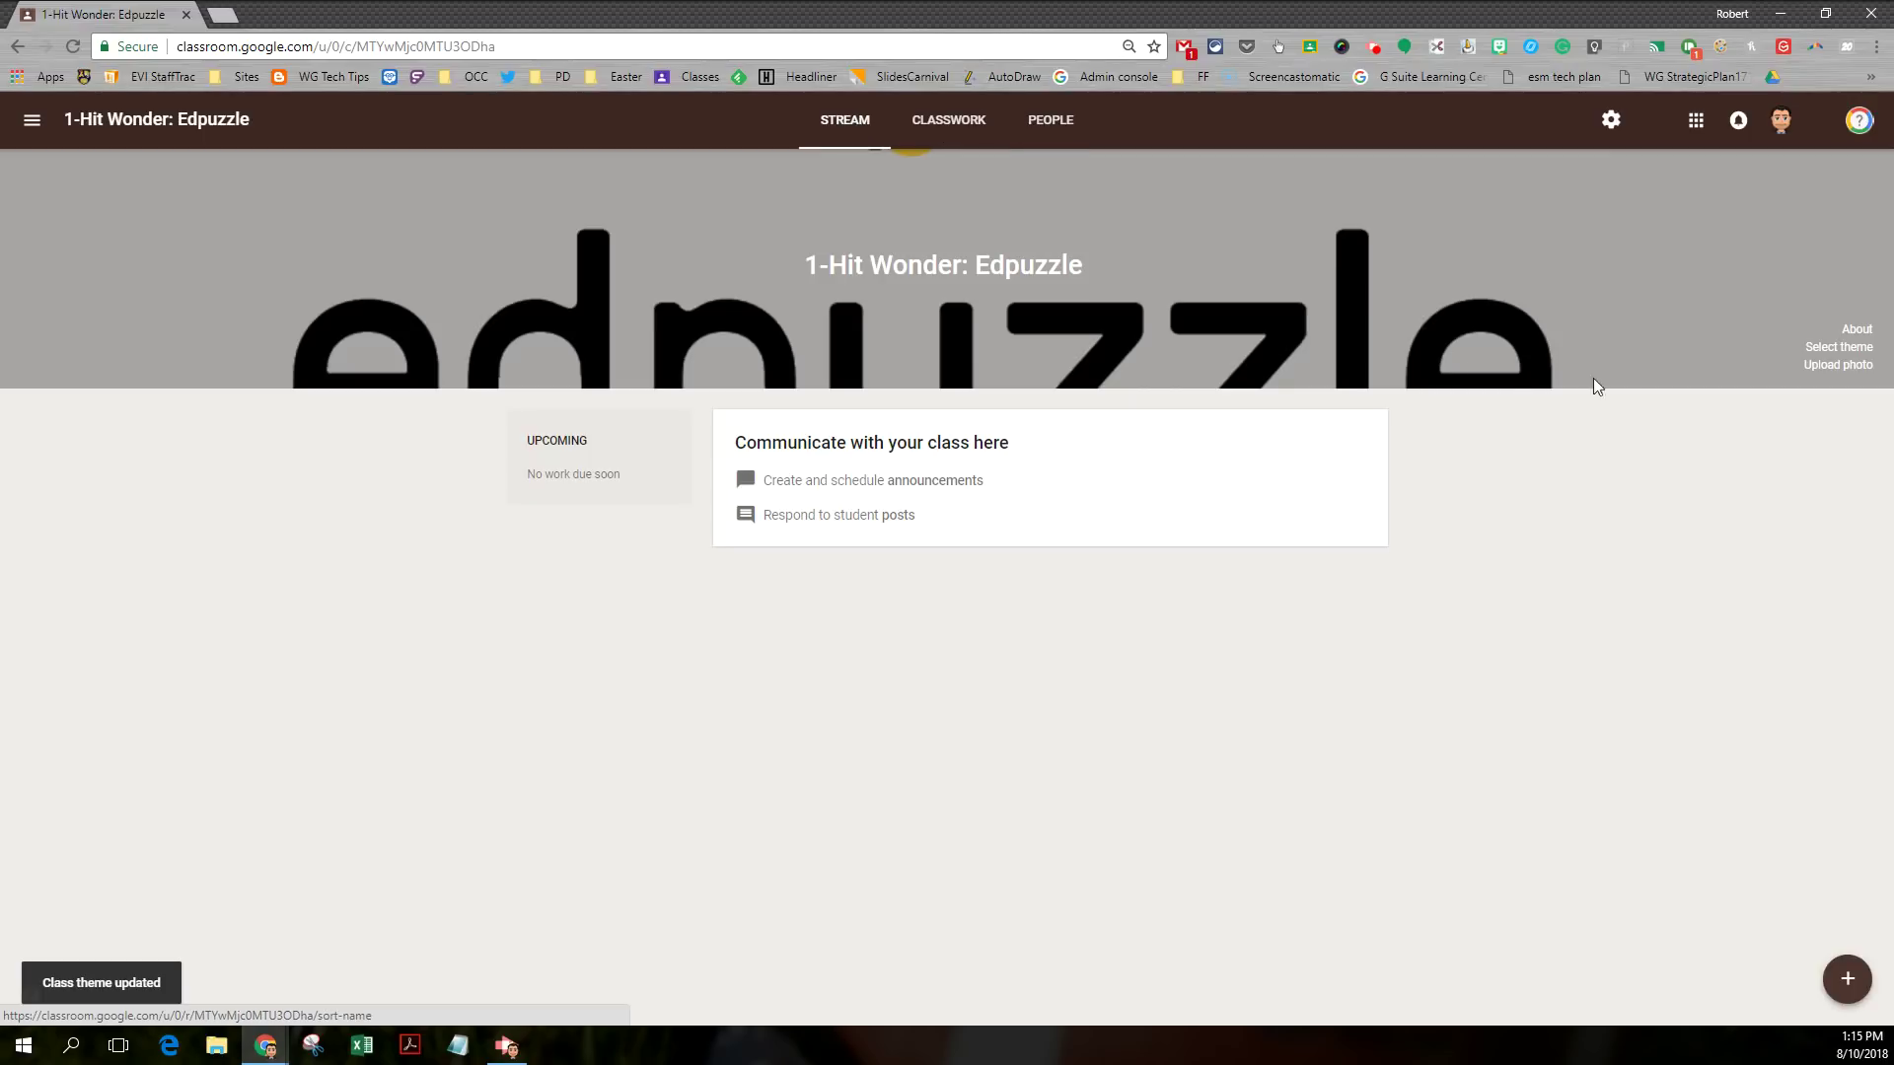
In a new tab, open the One-Hit Wonder class settings and select its full description.
{"action": "left_click", "coordinate": [230, 15]}
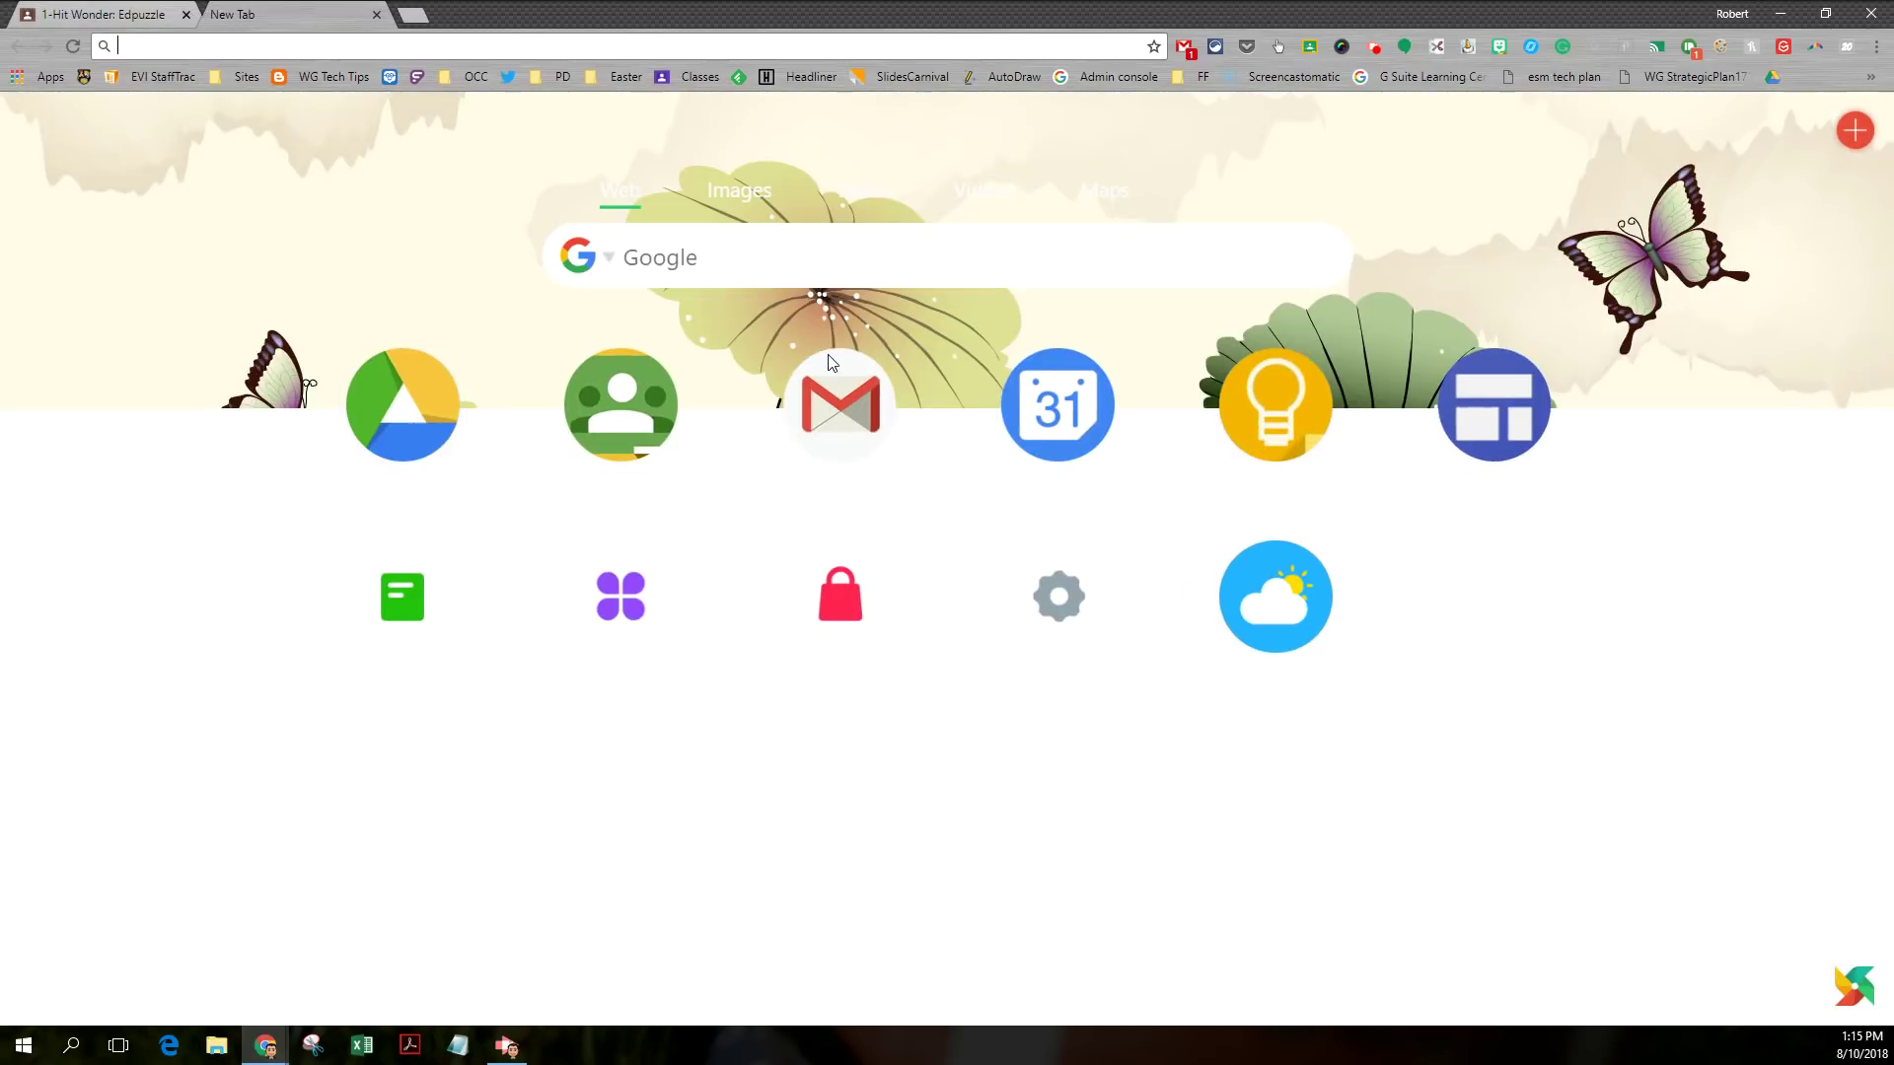
{"action": "left_click", "coordinate": [704, 79]}
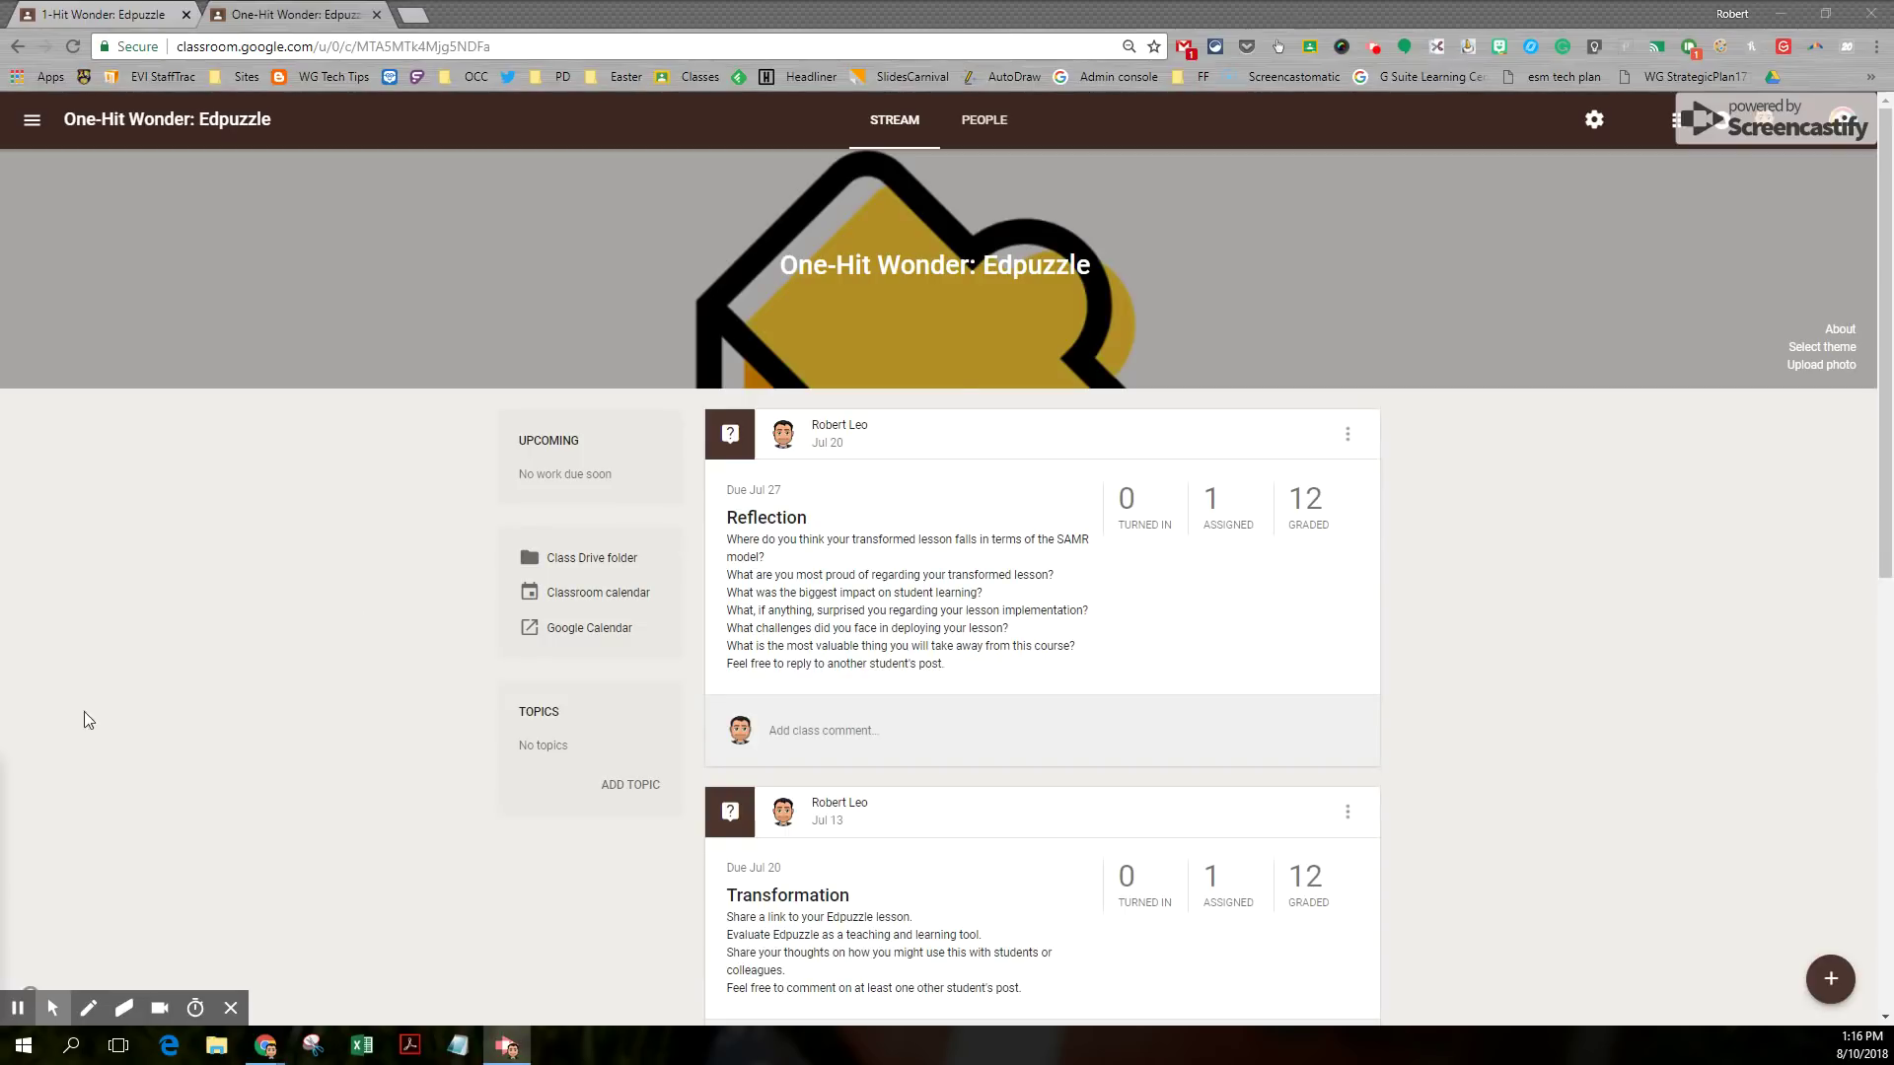
{"action": "left_click", "coordinate": [1594, 122]}
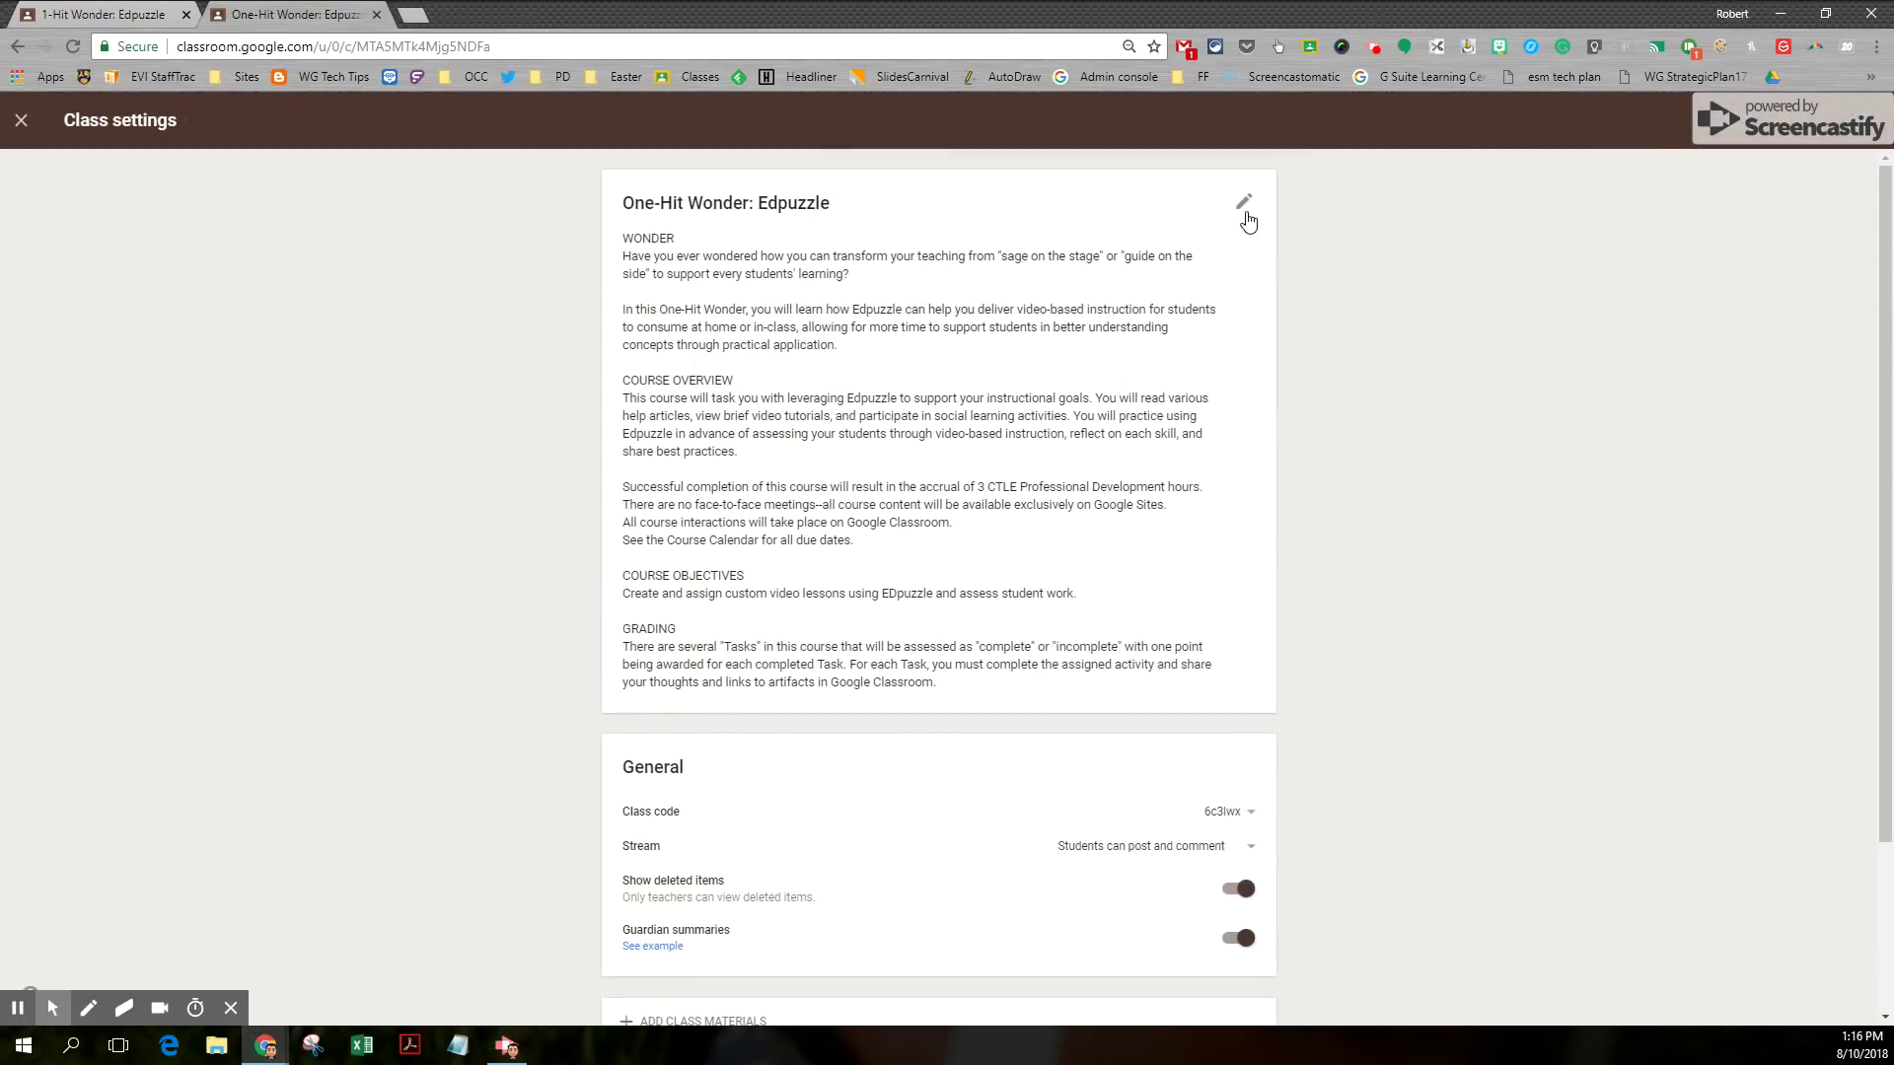
{"action": "left_click_drag", "start_coordinate": [625, 240], "coordinate": [990, 694]}
{"action": "key", "text": "ctrl+c"}
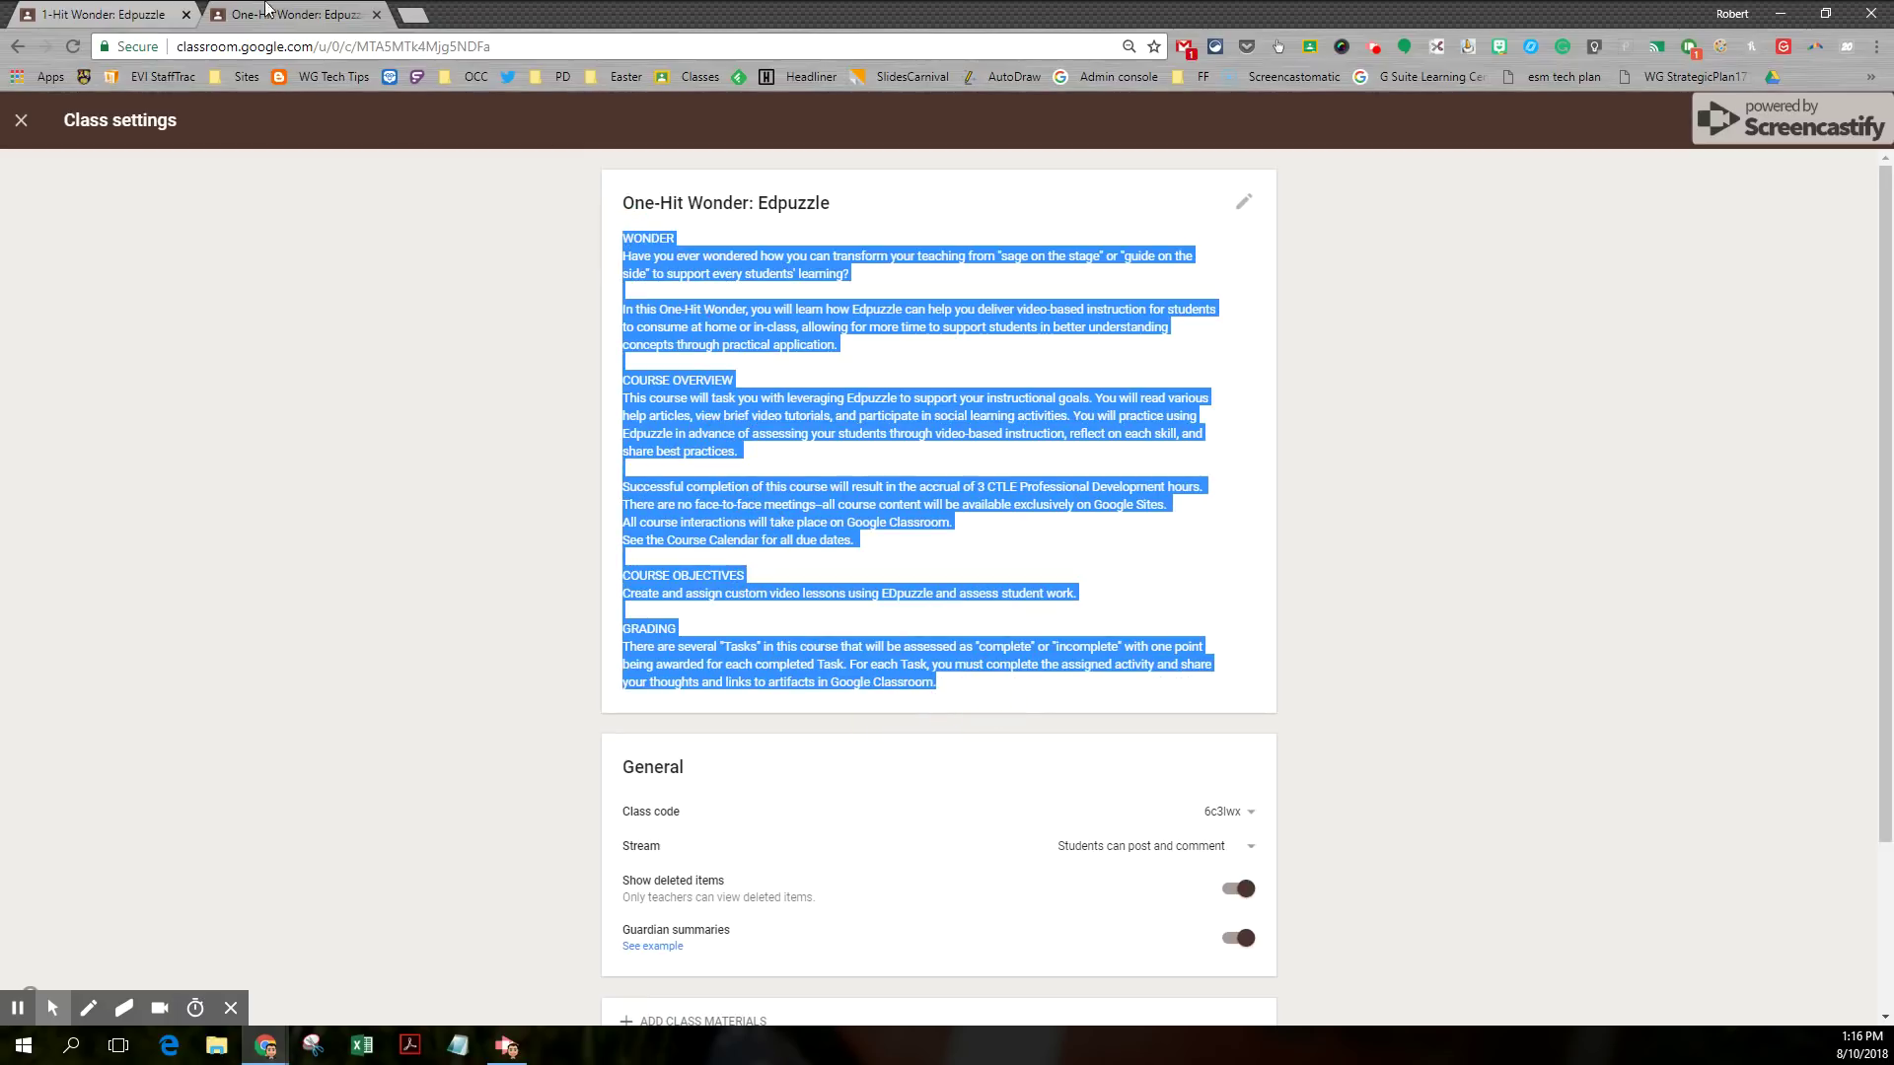
Paste the copied description into the 1-Hit Wonder class description, followed by a line break.
{"action": "left_click", "coordinate": [81, 15]}
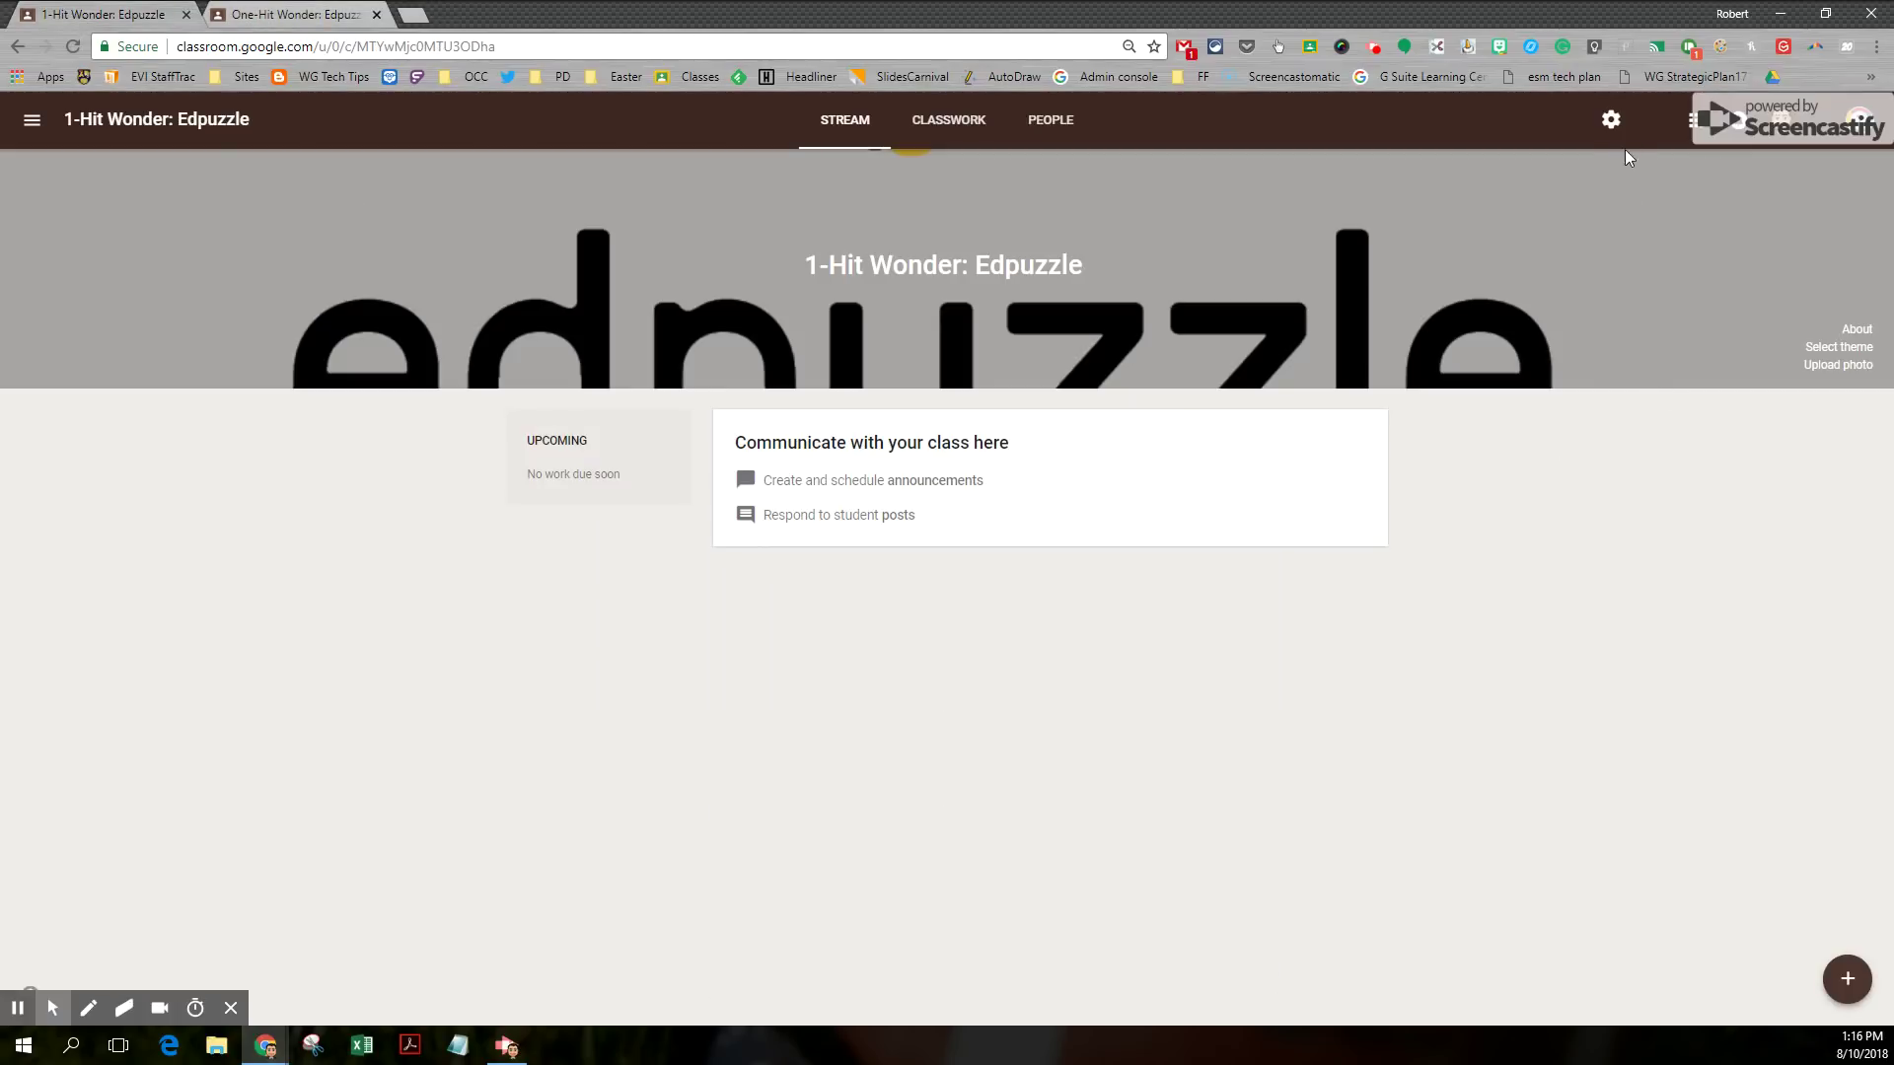
{"action": "left_click", "coordinate": [1611, 120]}
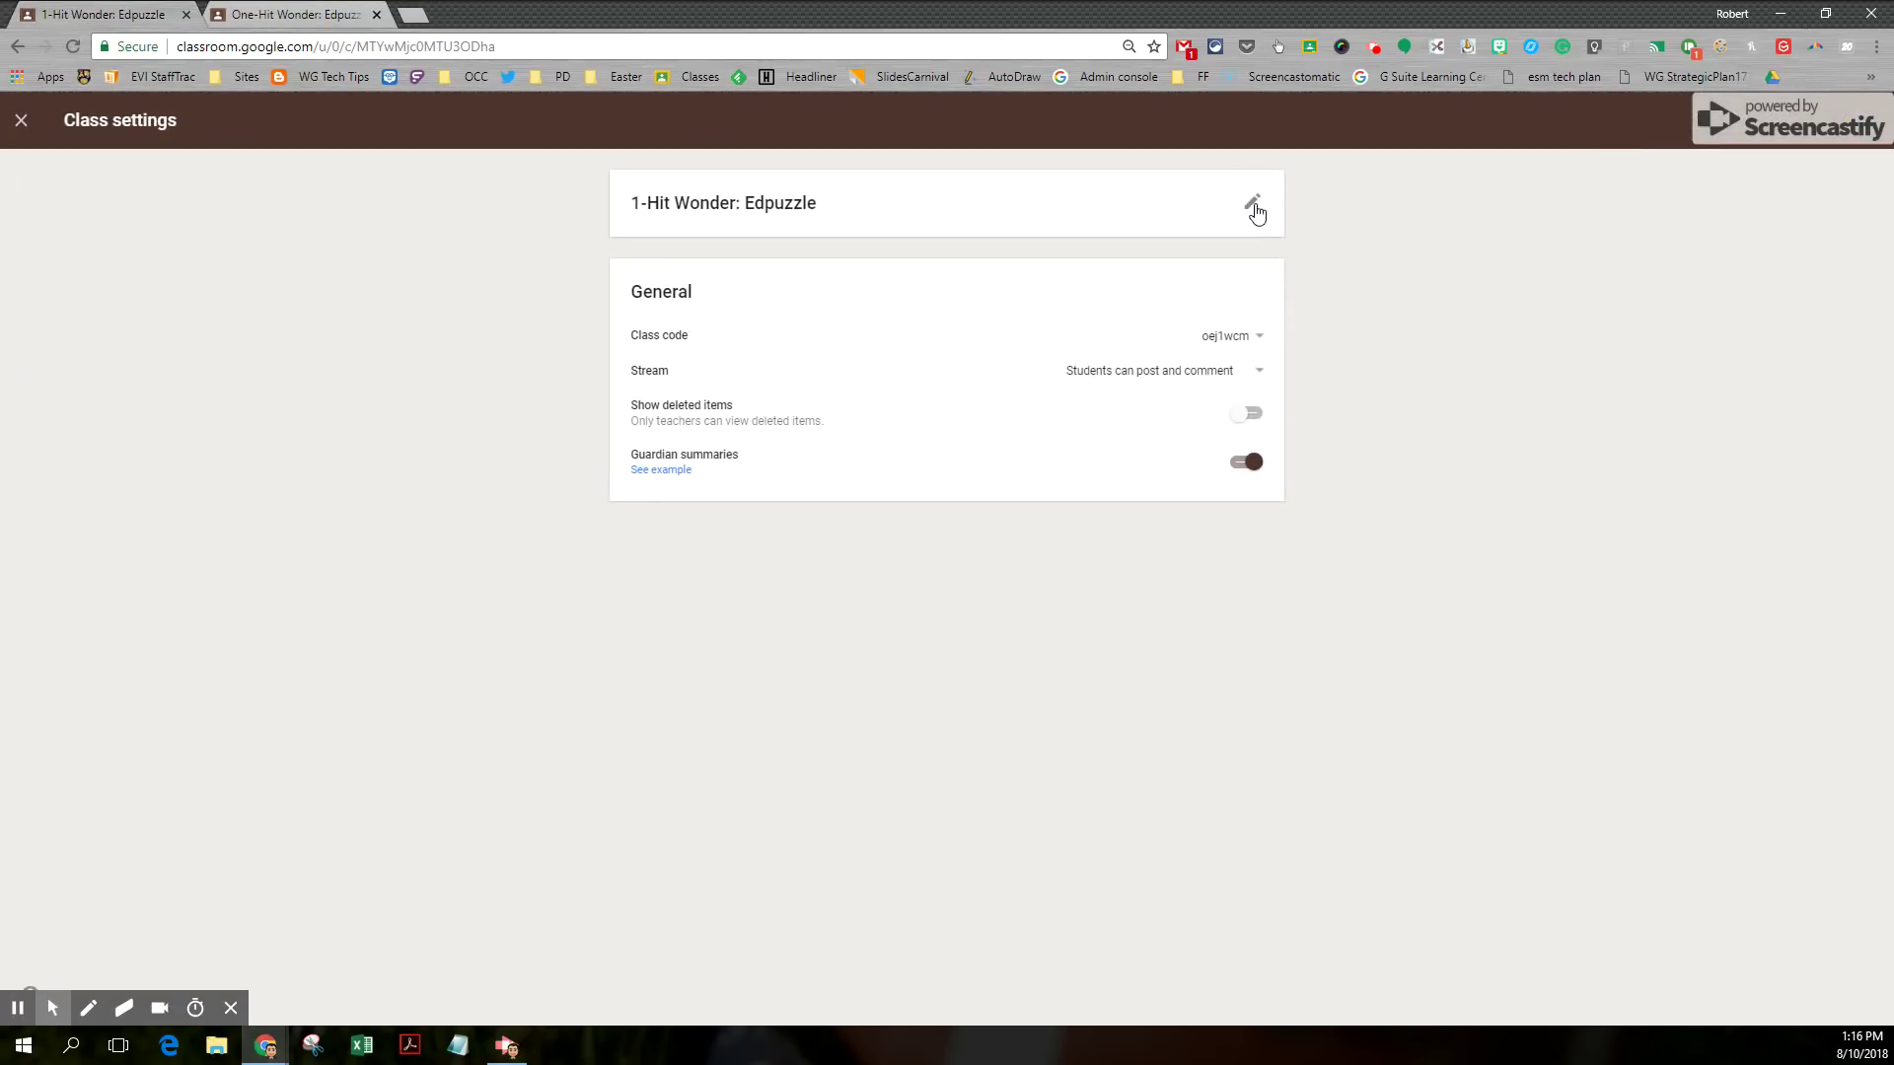
{"action": "left_click", "coordinate": [1251, 203]}
{"action": "left_click", "coordinate": [696, 238]}
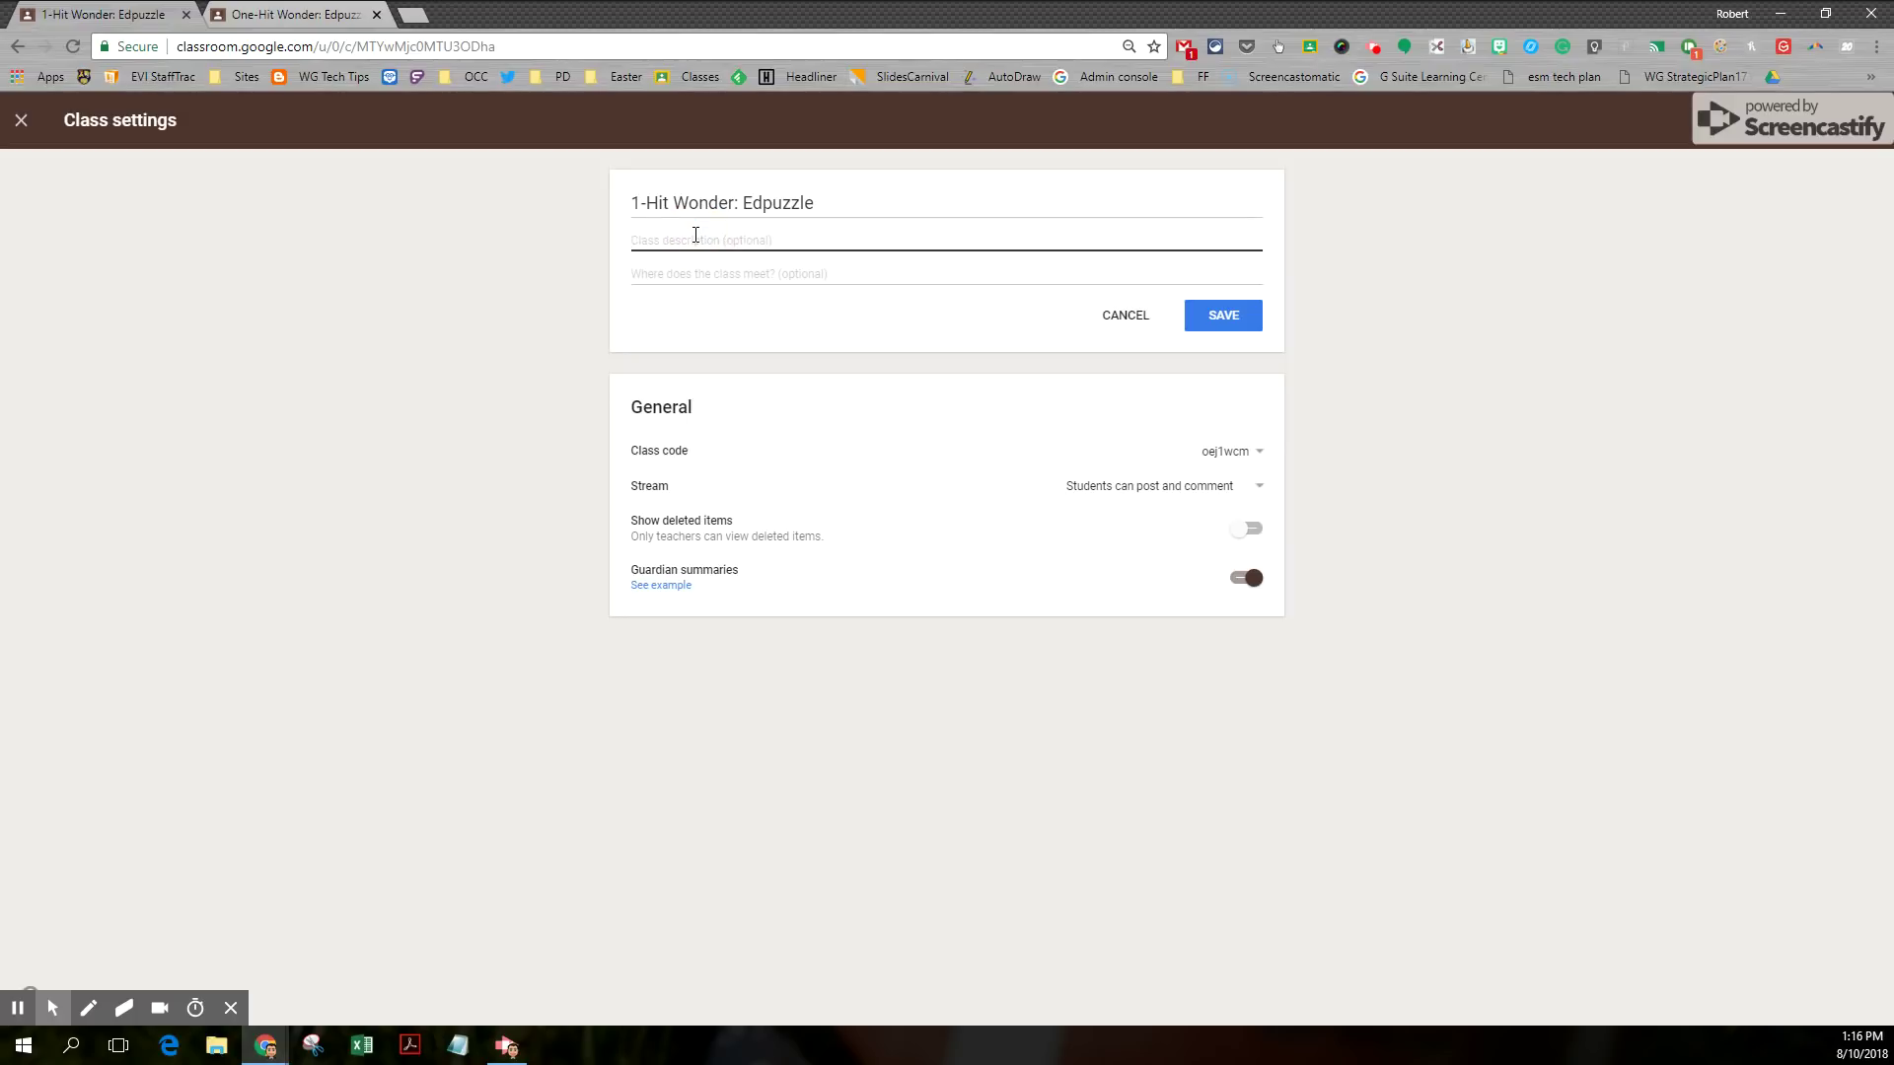
{"action": "key", "text": "ctrl+v"}
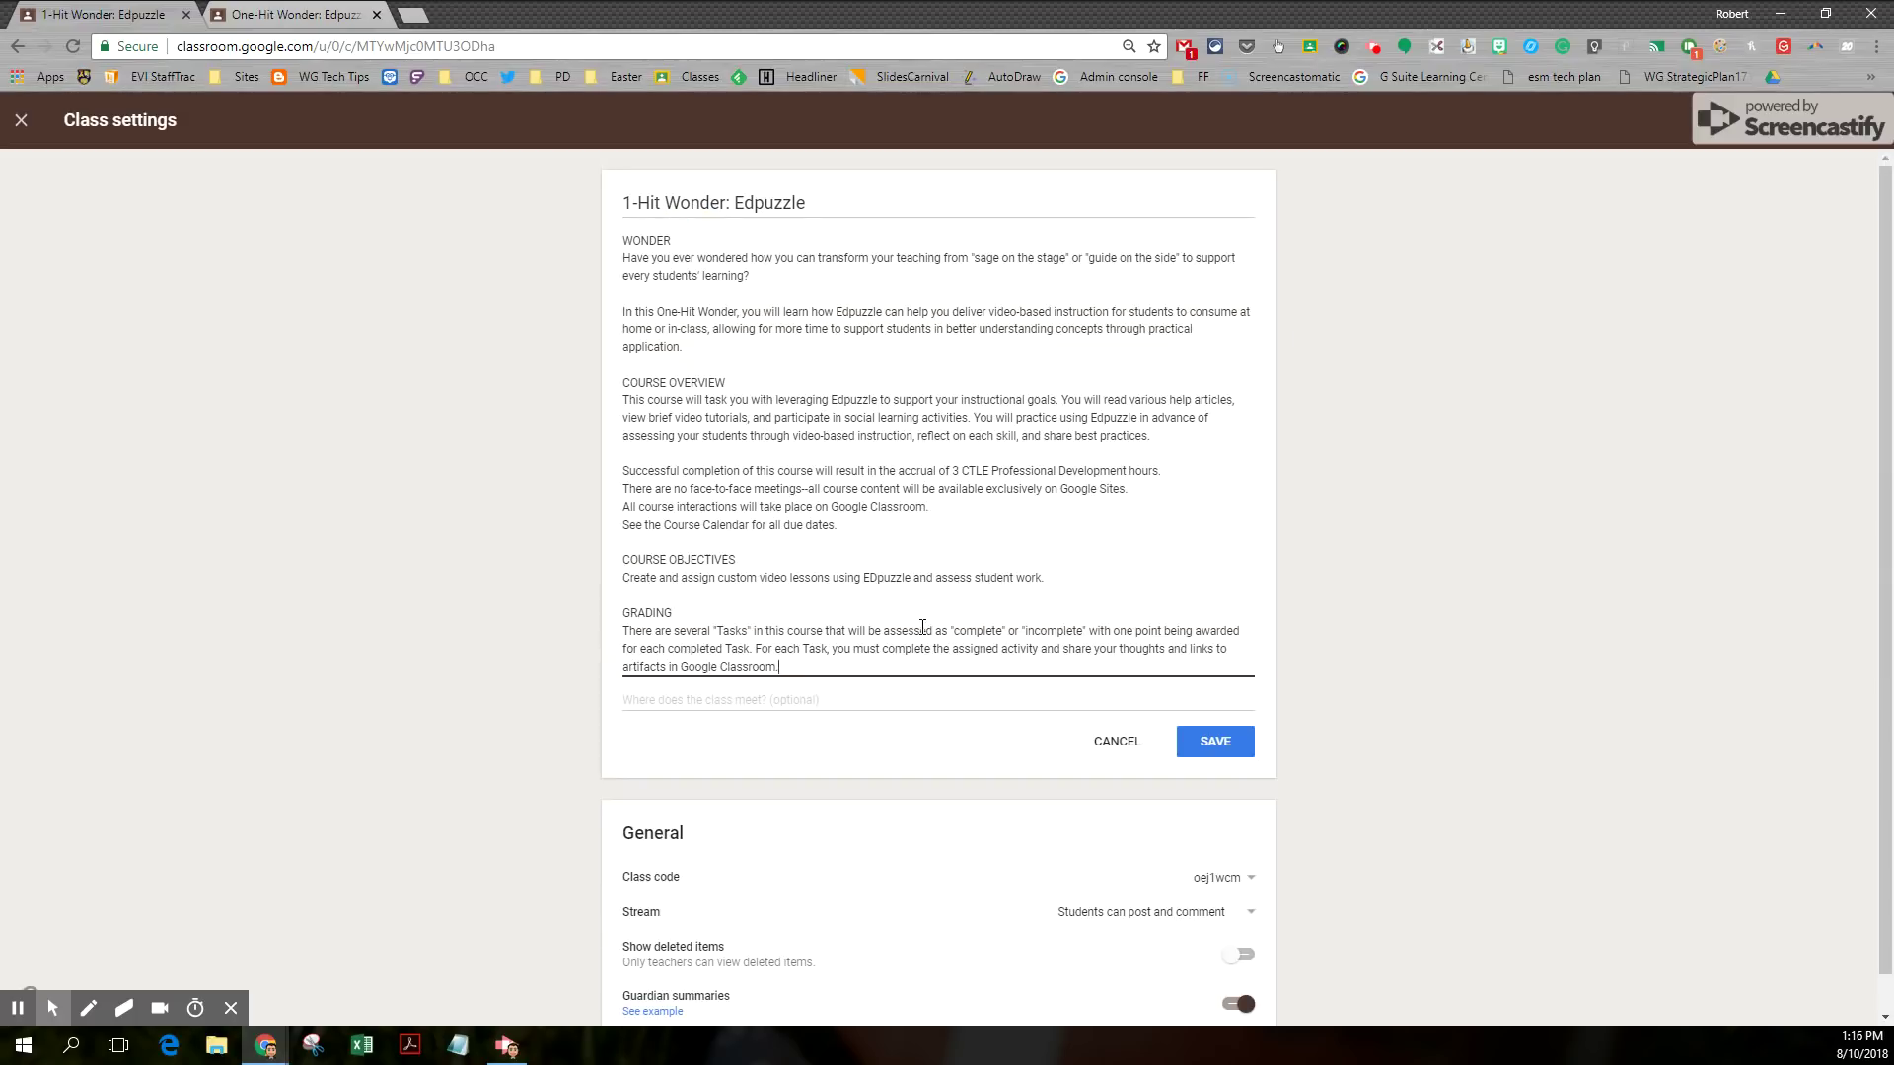
{"action": "key", "text": "Return"}
{"action": "key", "text": "Return"}
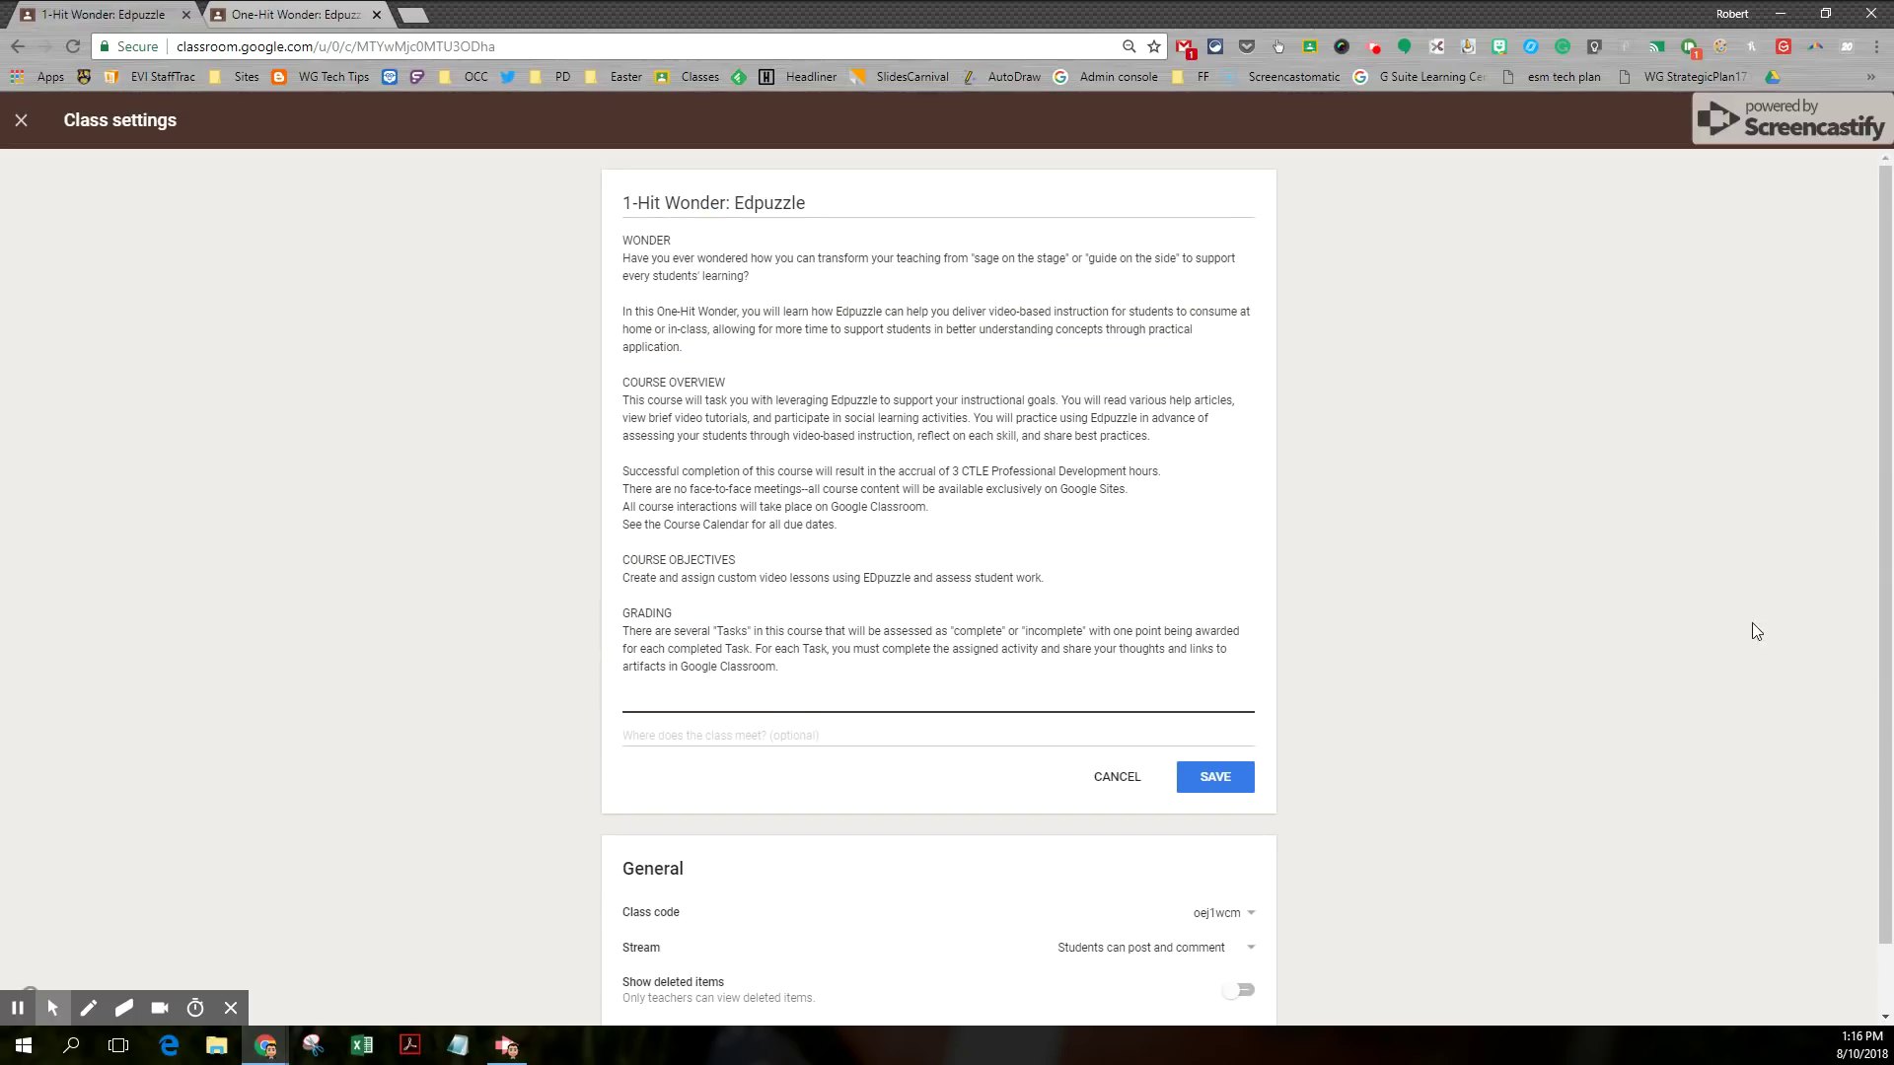
Copy the course site link address from the One-Hit Wonder class settings.
{"action": "scroll", "coordinate": [1676, 646], "scroll_direction": "down", "scroll_amount": 1}
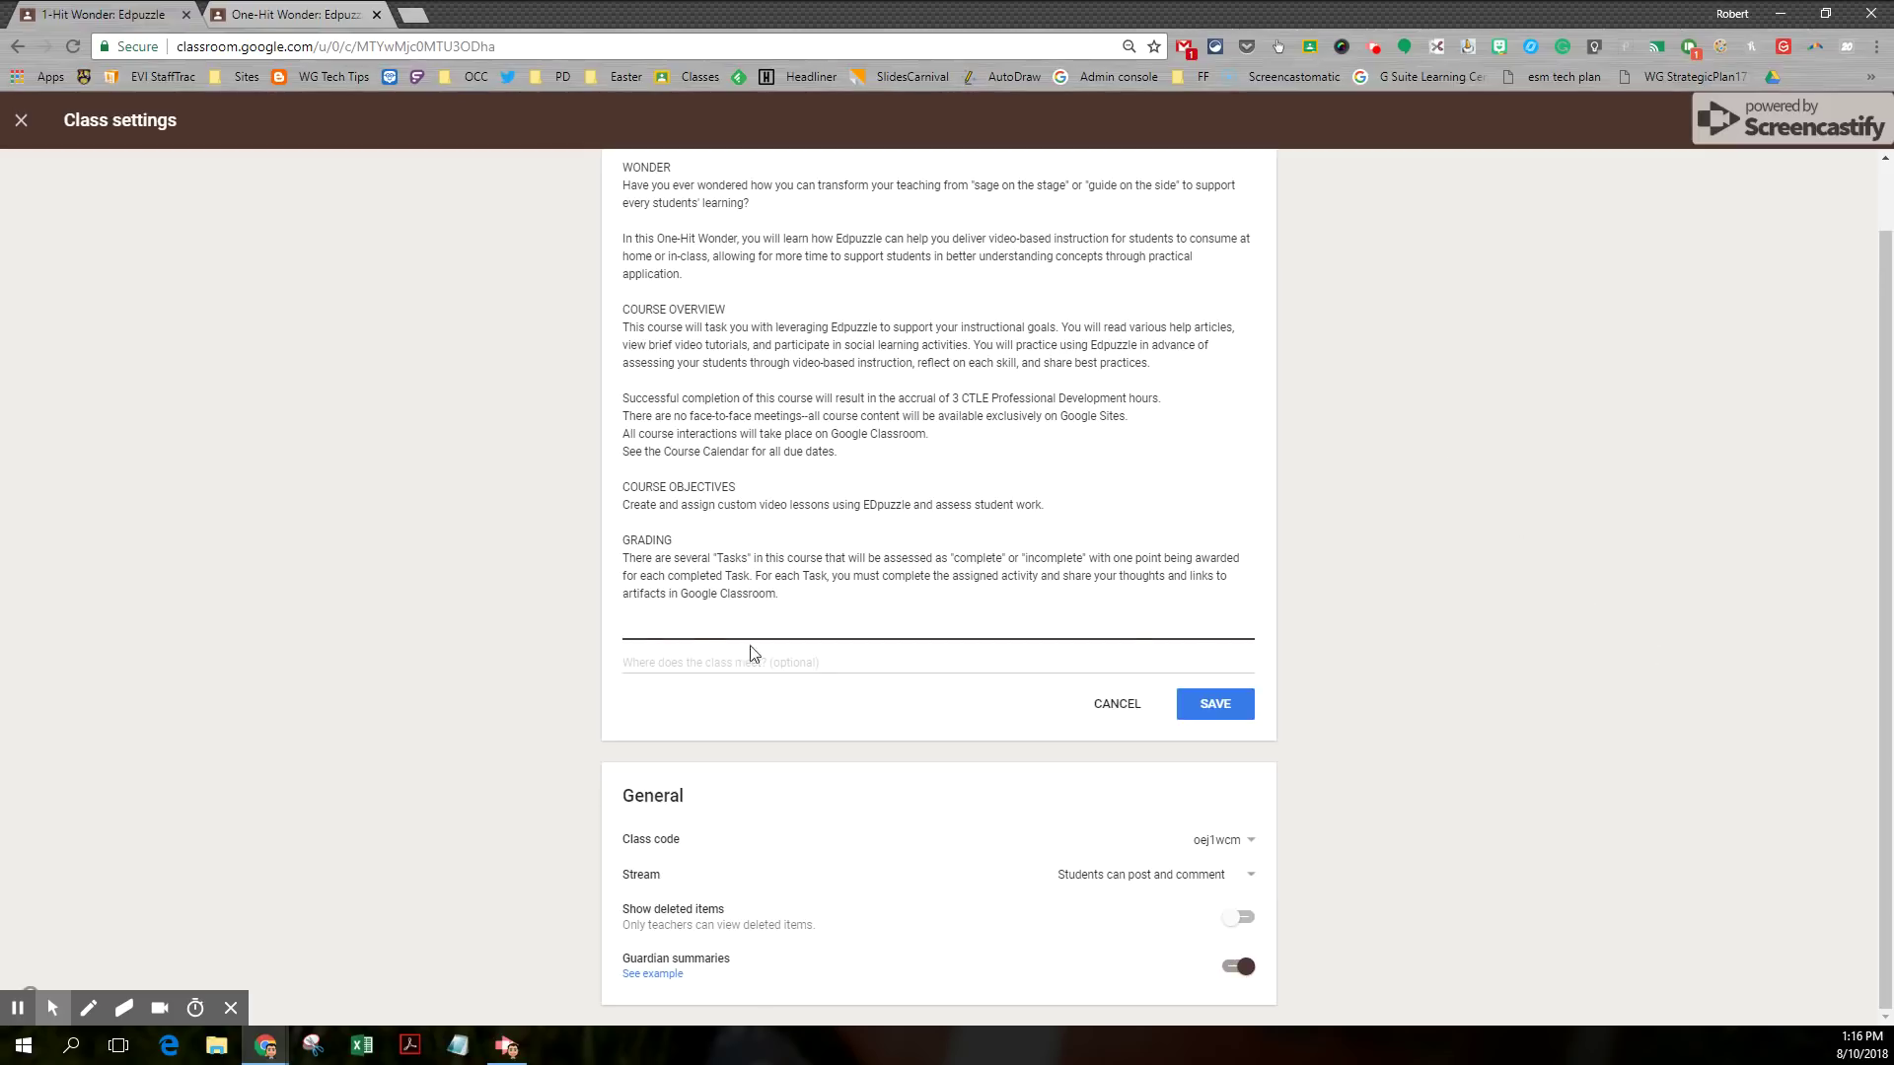
{"action": "left_click", "coordinate": [269, 20]}
{"action": "scroll", "coordinate": [1044, 559], "scroll_direction": "down", "scroll_amount": 2}
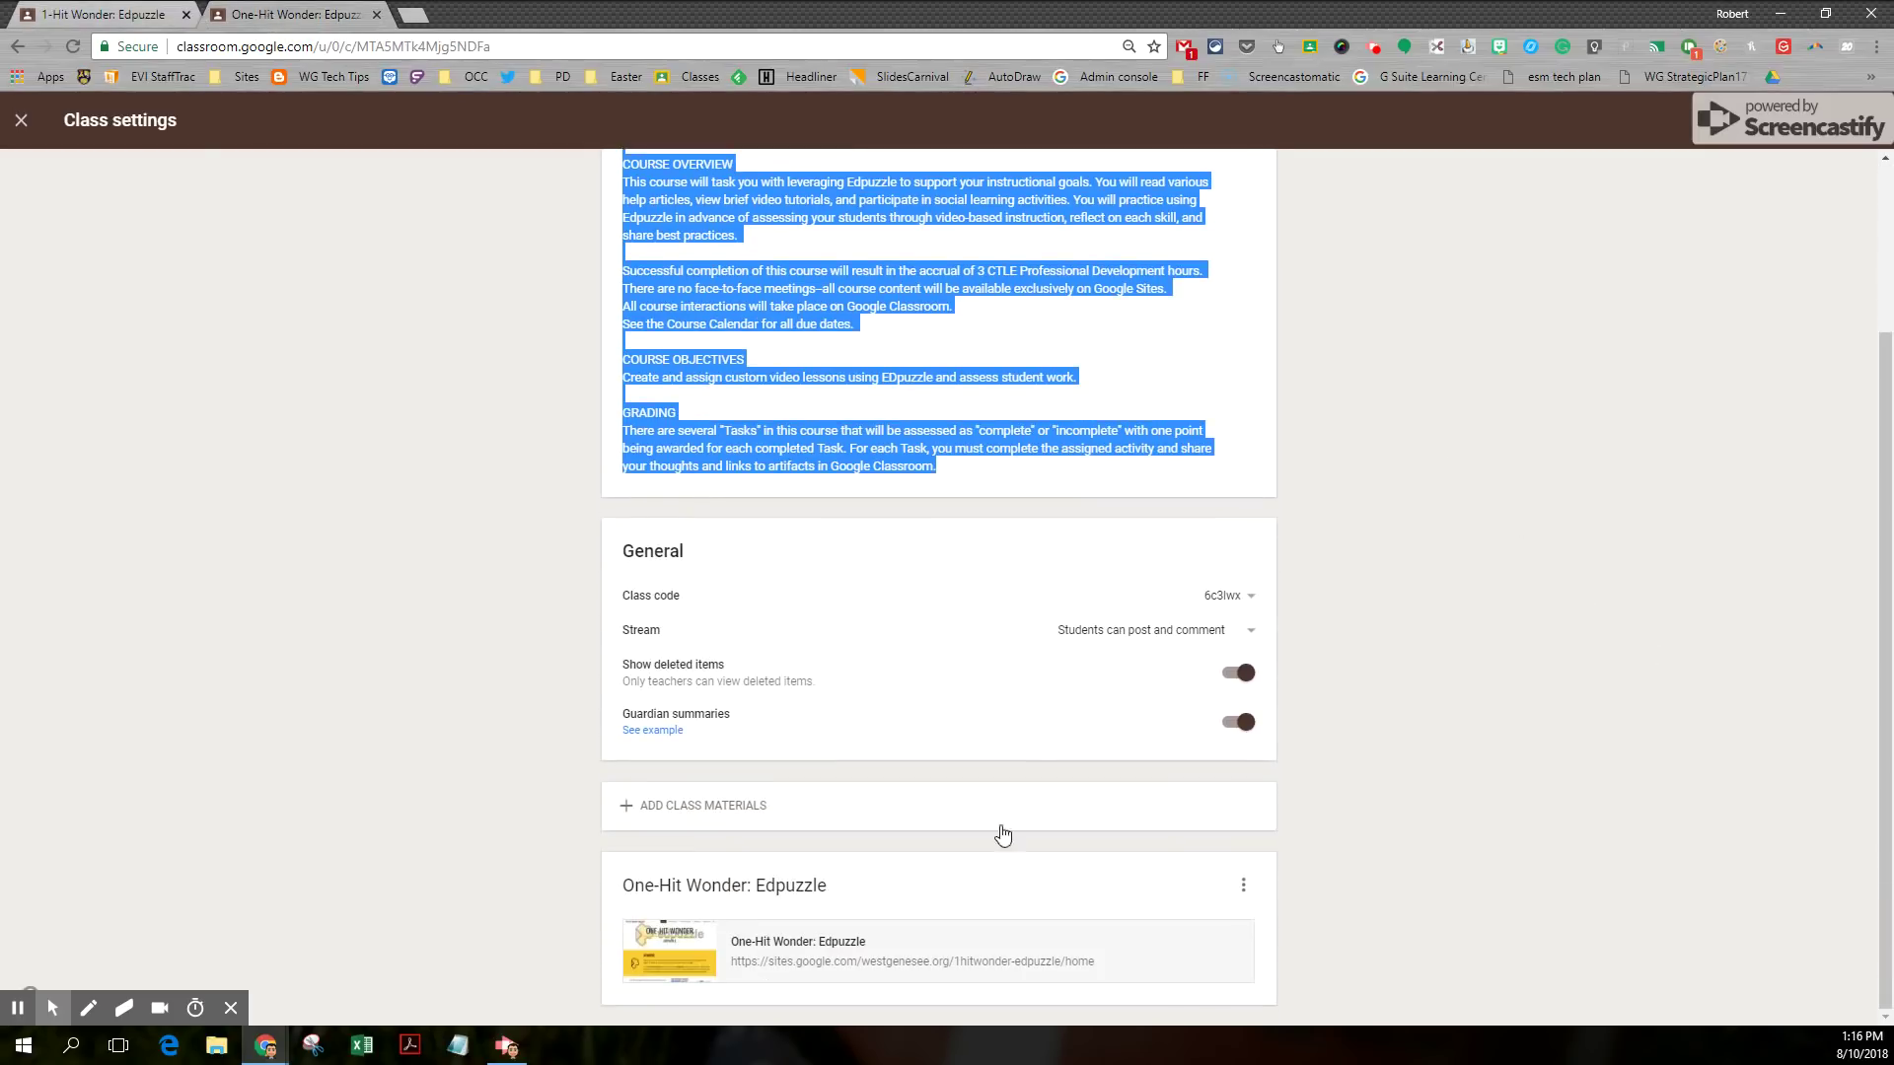
{"action": "right_click", "coordinate": [836, 953]}
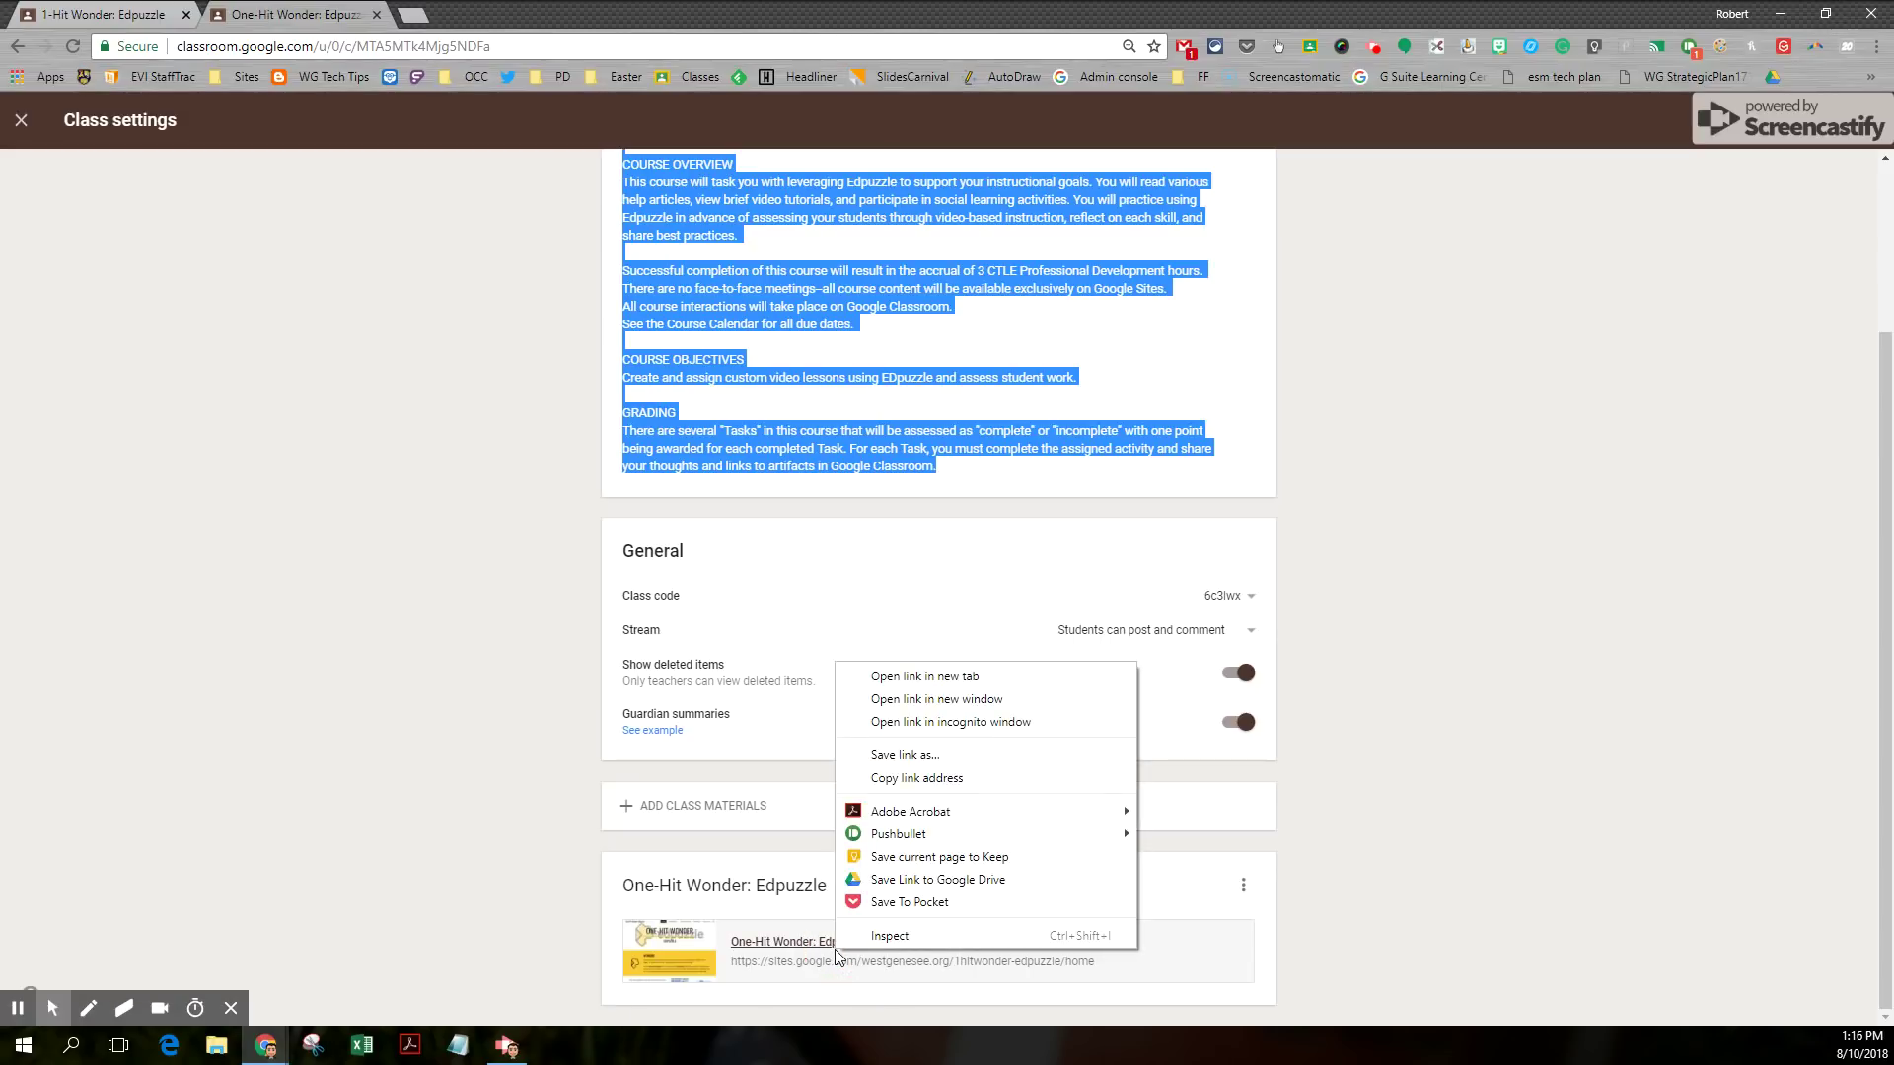
{"action": "left_click", "coordinate": [893, 777]}
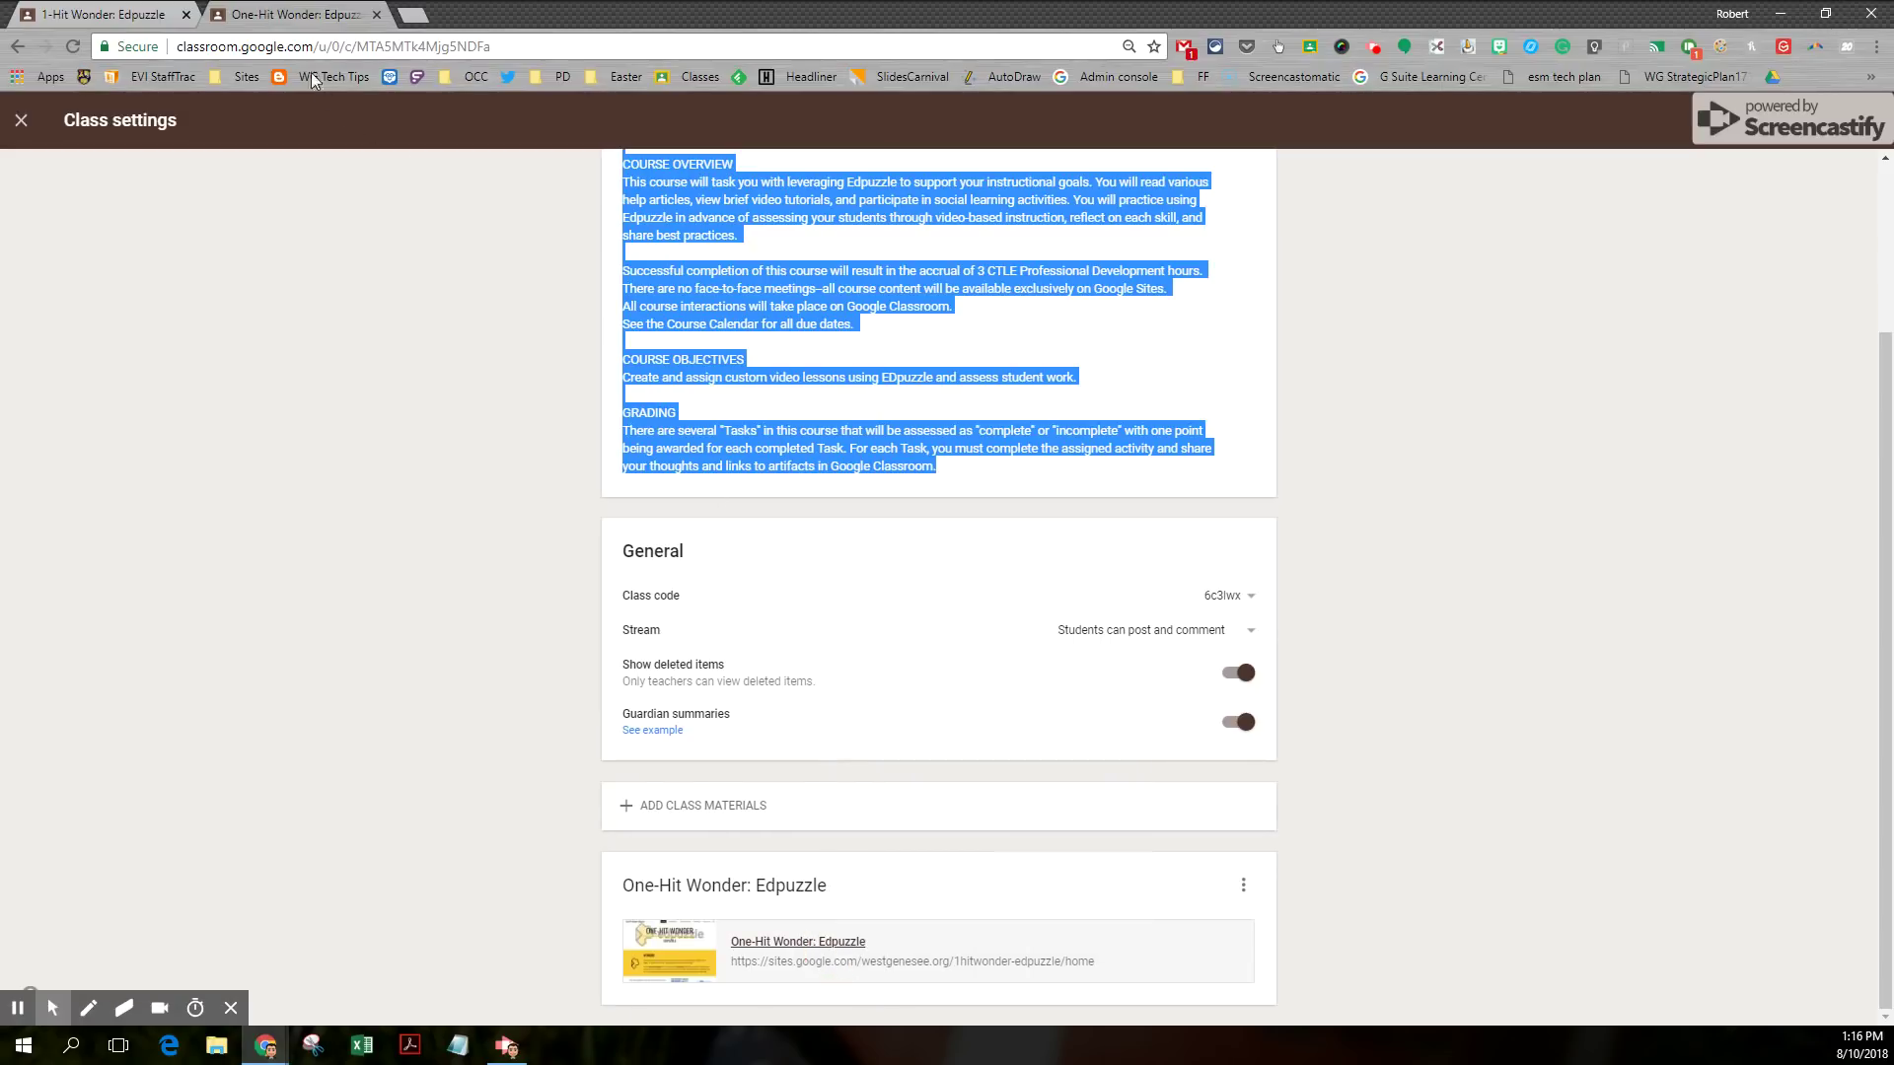
Add 'Class Materials:' with the pasted site URL below it, then save the description.
{"action": "left_click", "coordinate": [129, 19]}
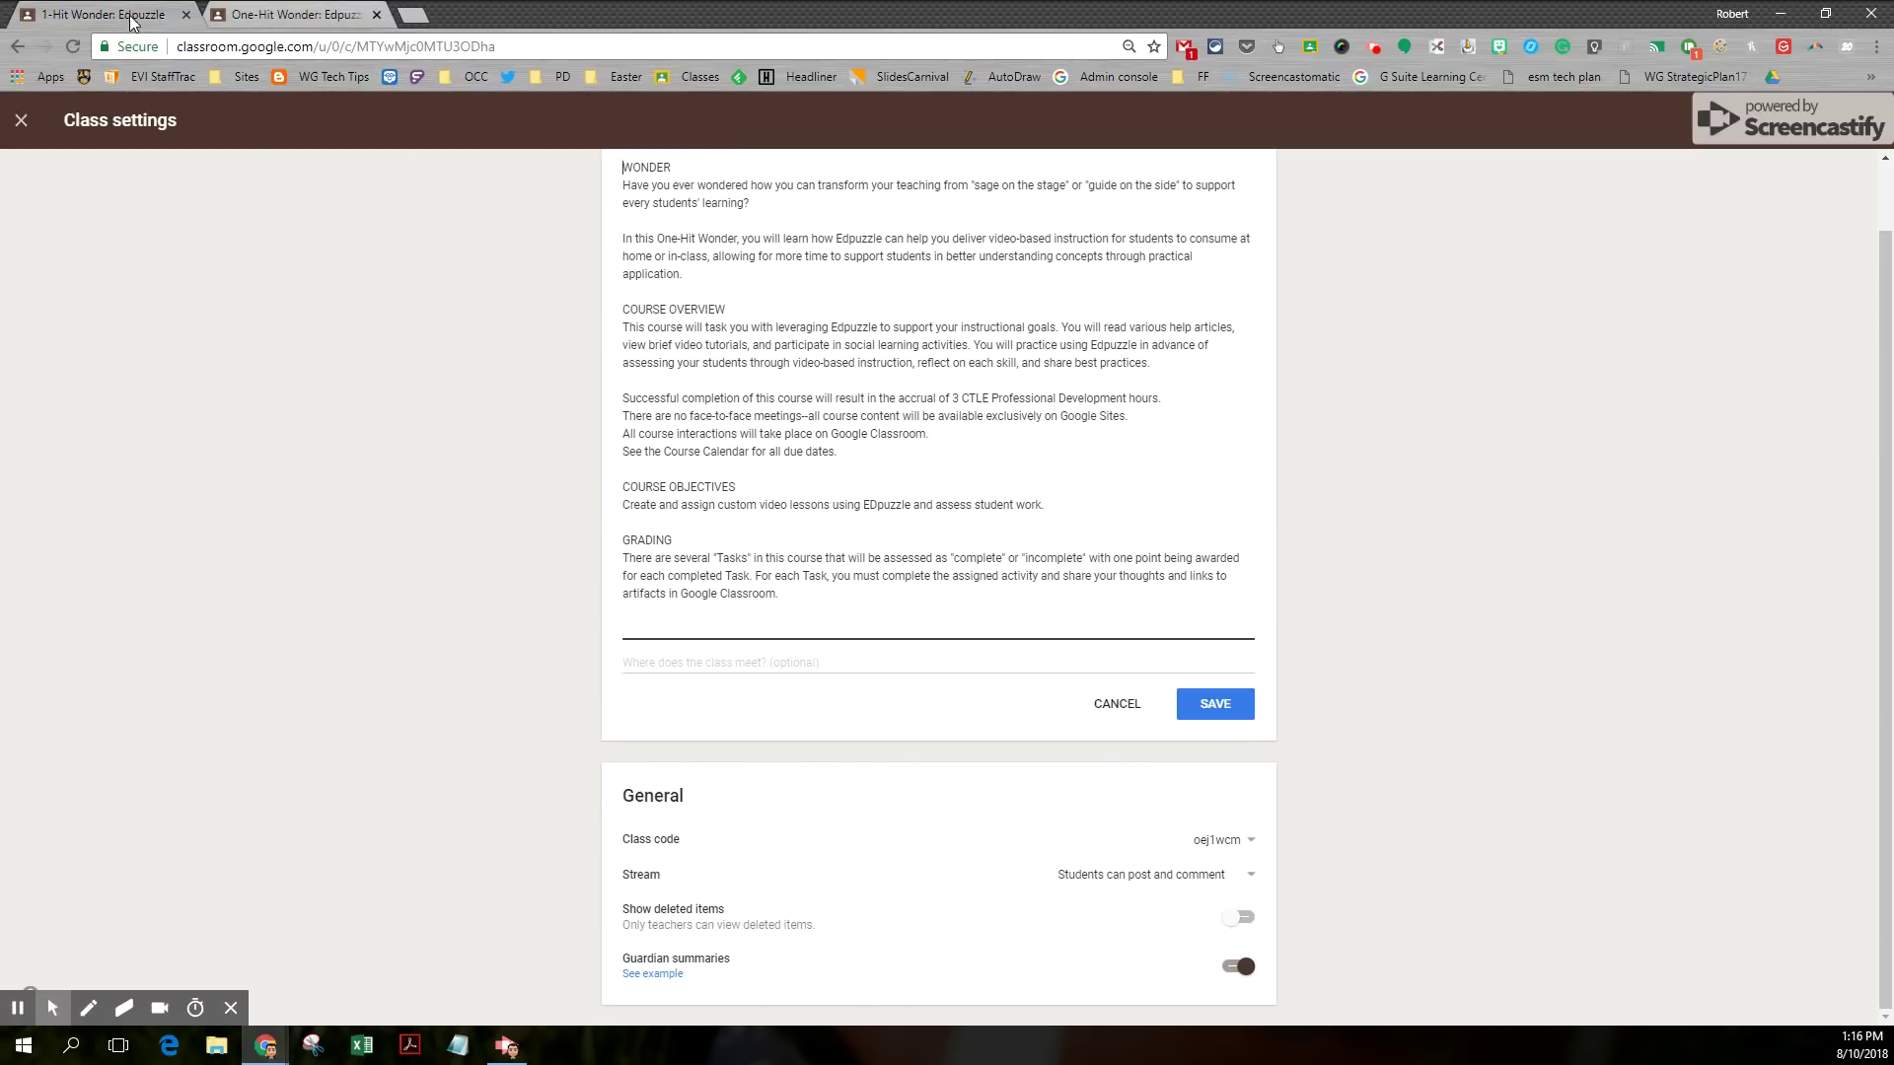
{"action": "left_click", "coordinate": [655, 624]}
{"action": "type", "text": "Class Materials:"}
{"action": "key", "text": "Return"}
{"action": "type", "text": "https://sites.google.com/westgenesee.org/1hitwonder-edpuzzle/home"}
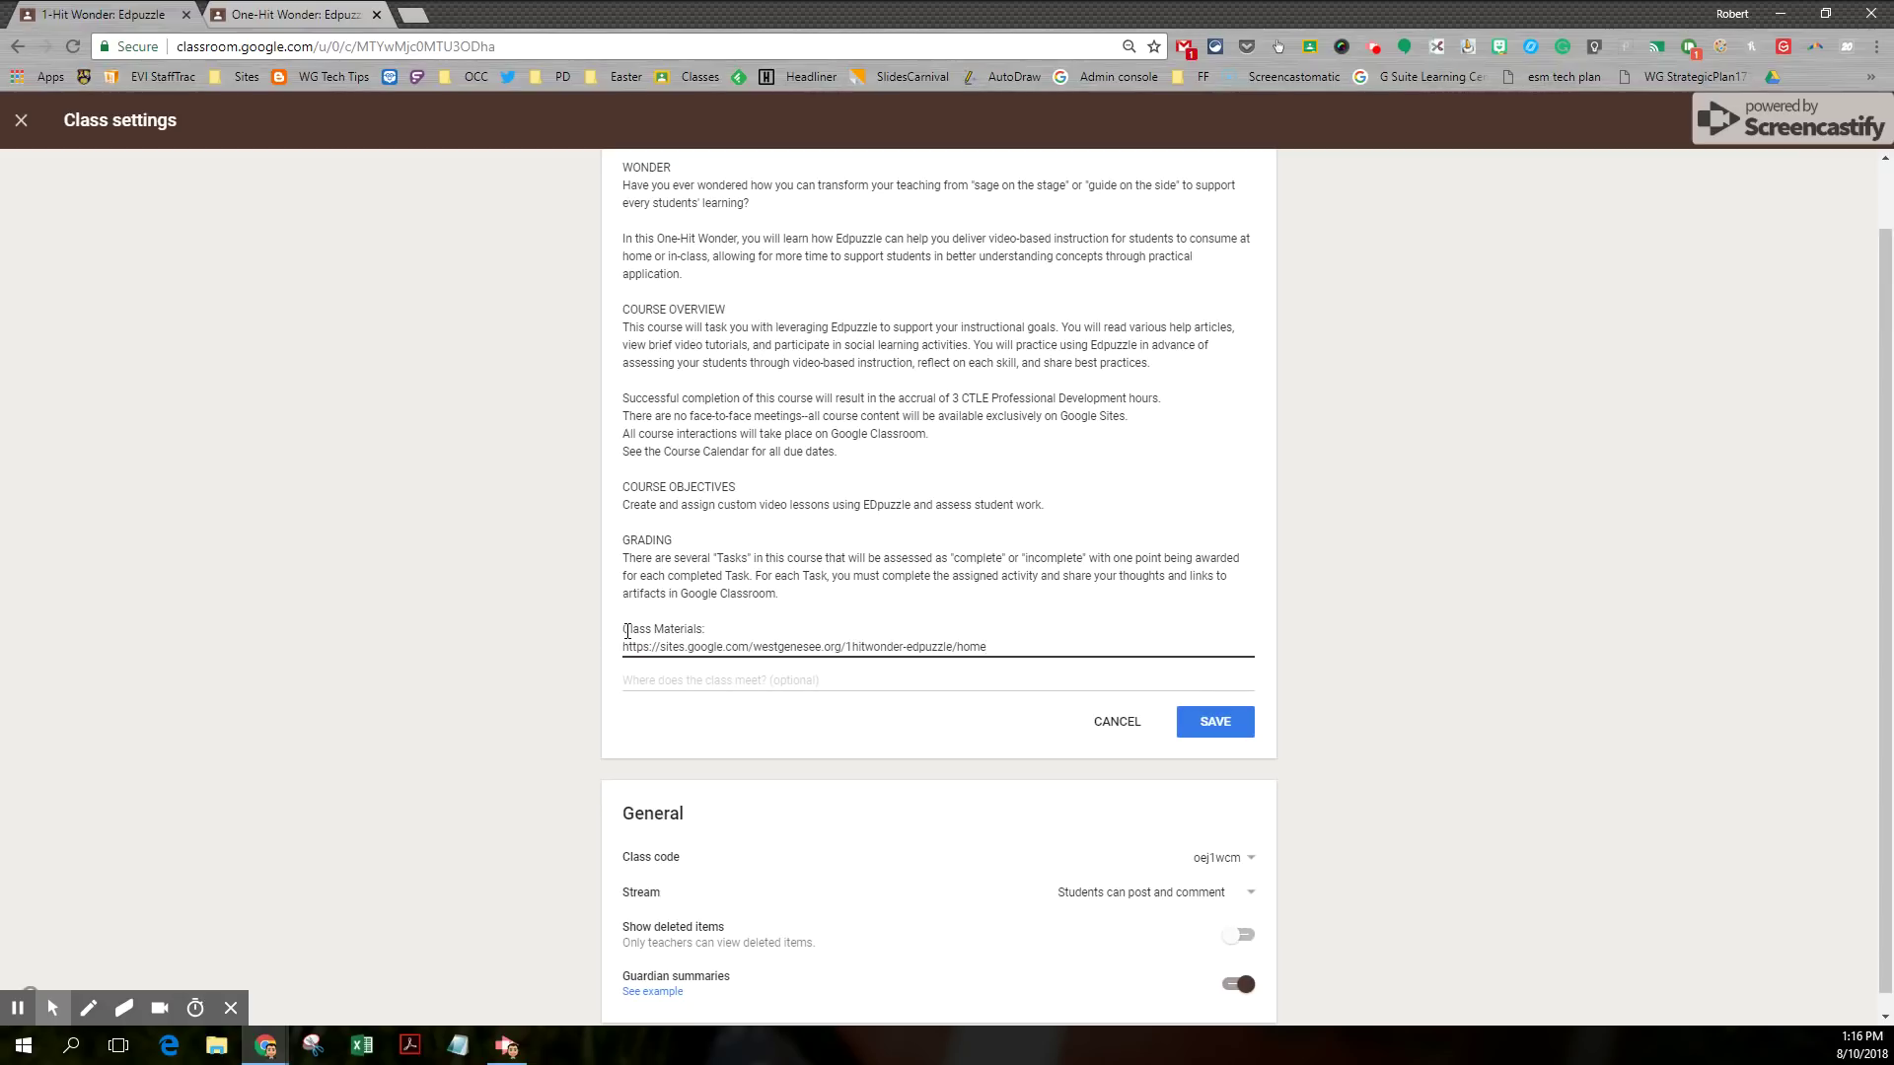
{"action": "left_click", "coordinate": [1231, 727]}
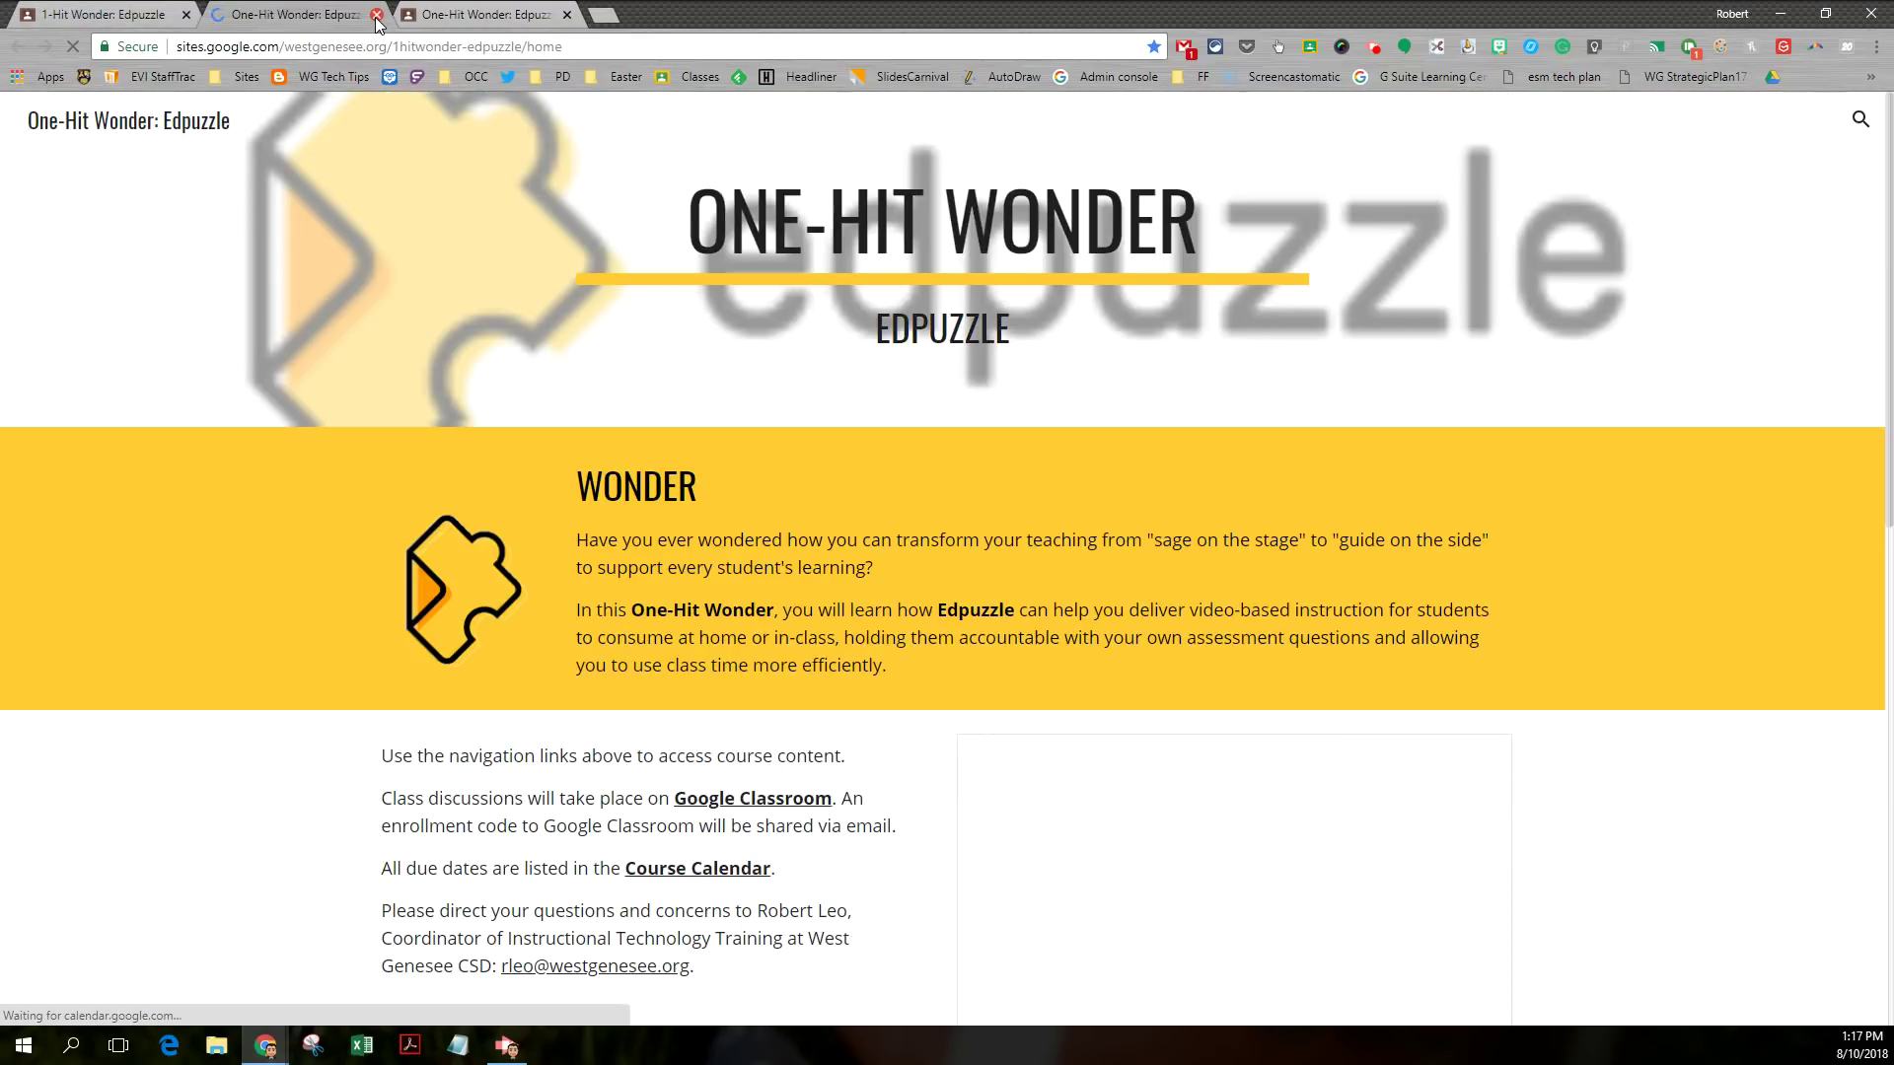
Close the Sites tab, set the stream to 'Students can only comment', and enable Show deleted items.
{"action": "left_click", "coordinate": [376, 15]}
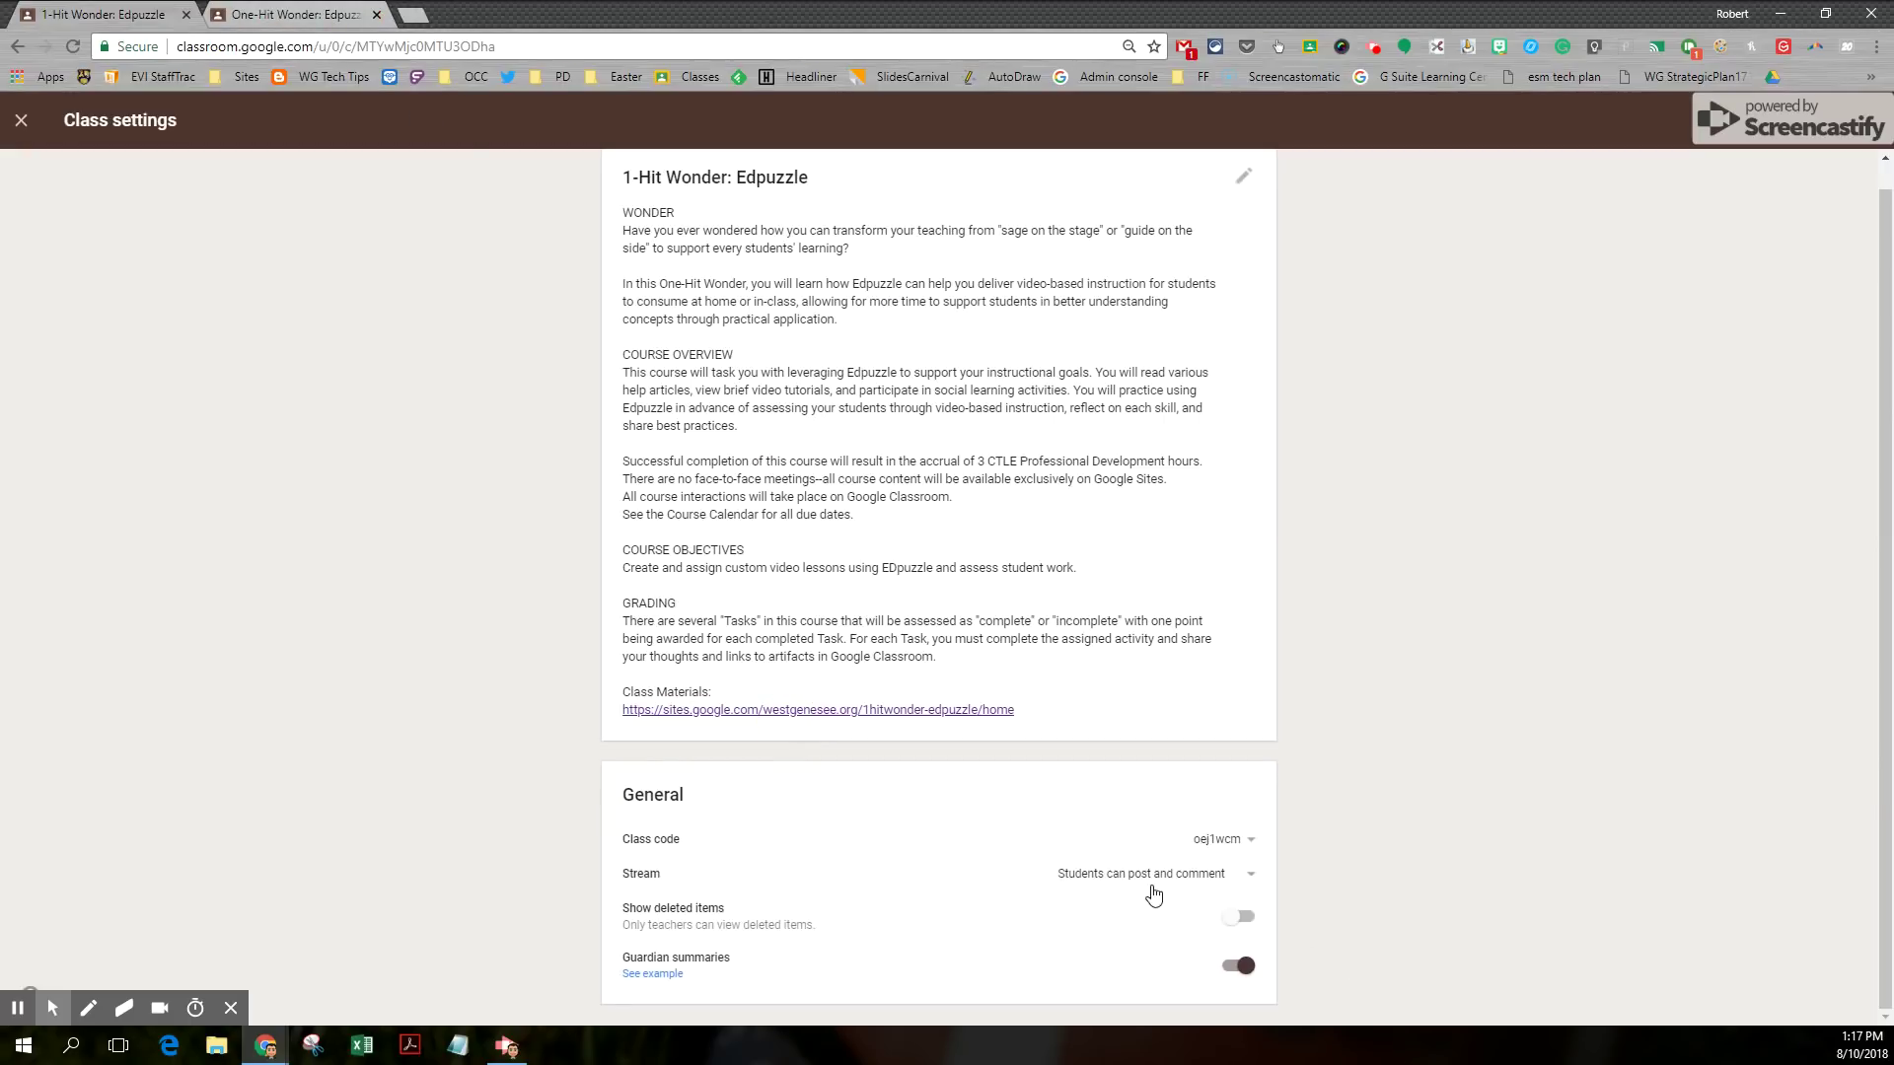
{"action": "left_click", "coordinate": [1247, 886]}
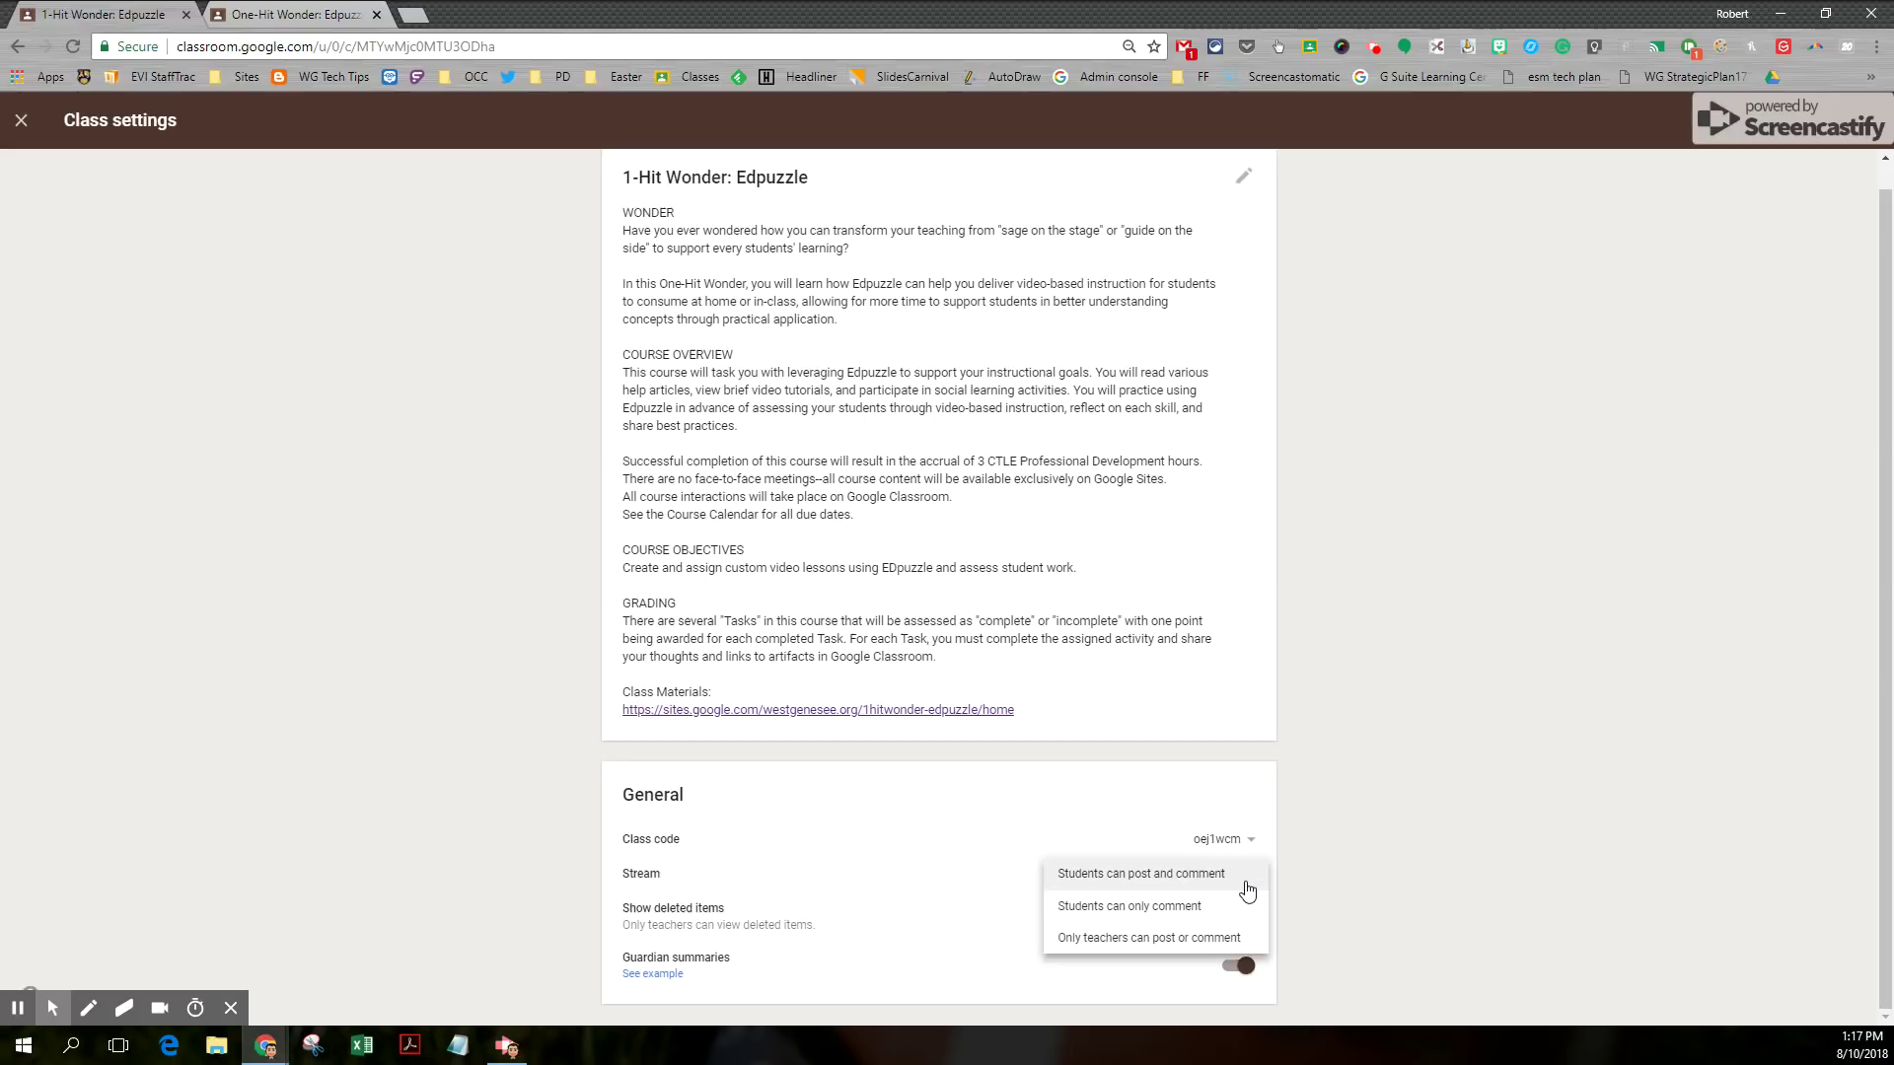
{"action": "left_click", "coordinate": [1120, 907]}
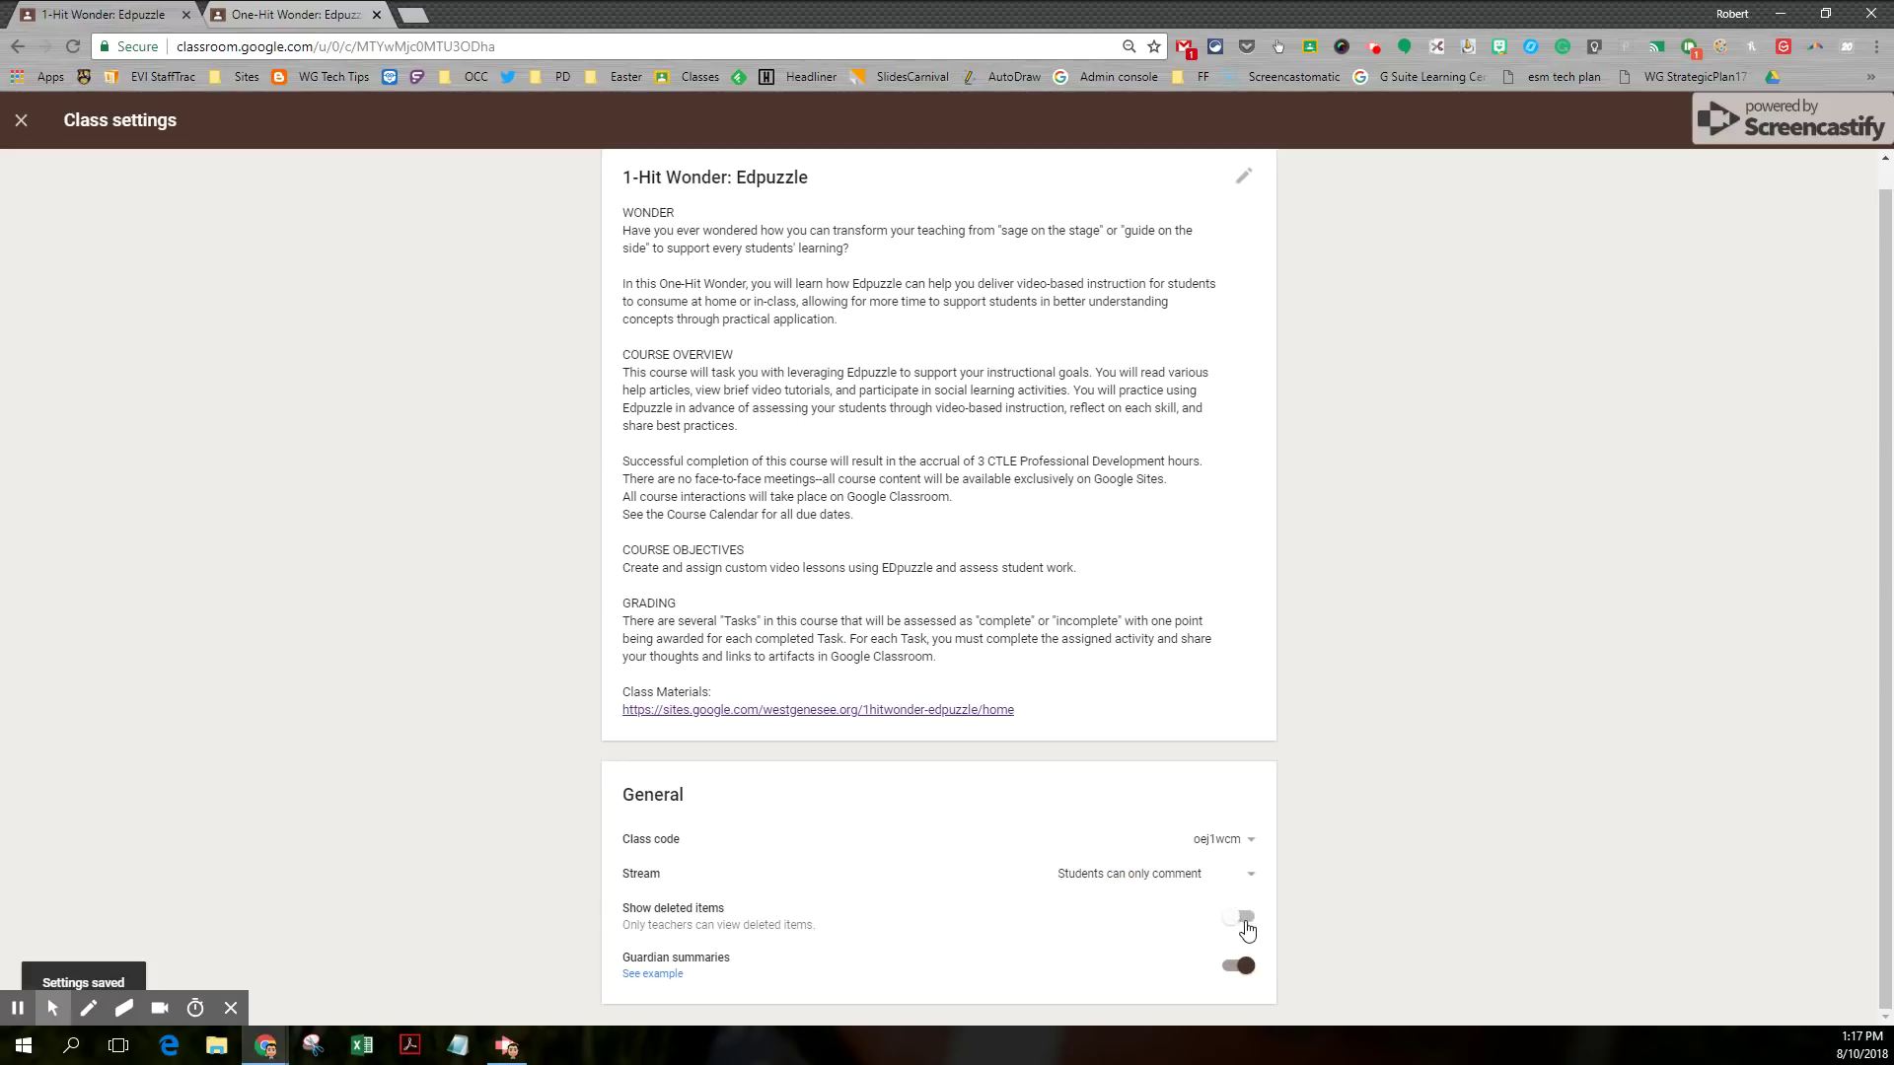
{"action": "left_click", "coordinate": [1243, 919]}
{"action": "scroll", "coordinate": [1346, 671], "scroll_direction": "up", "scroll_amount": 1}
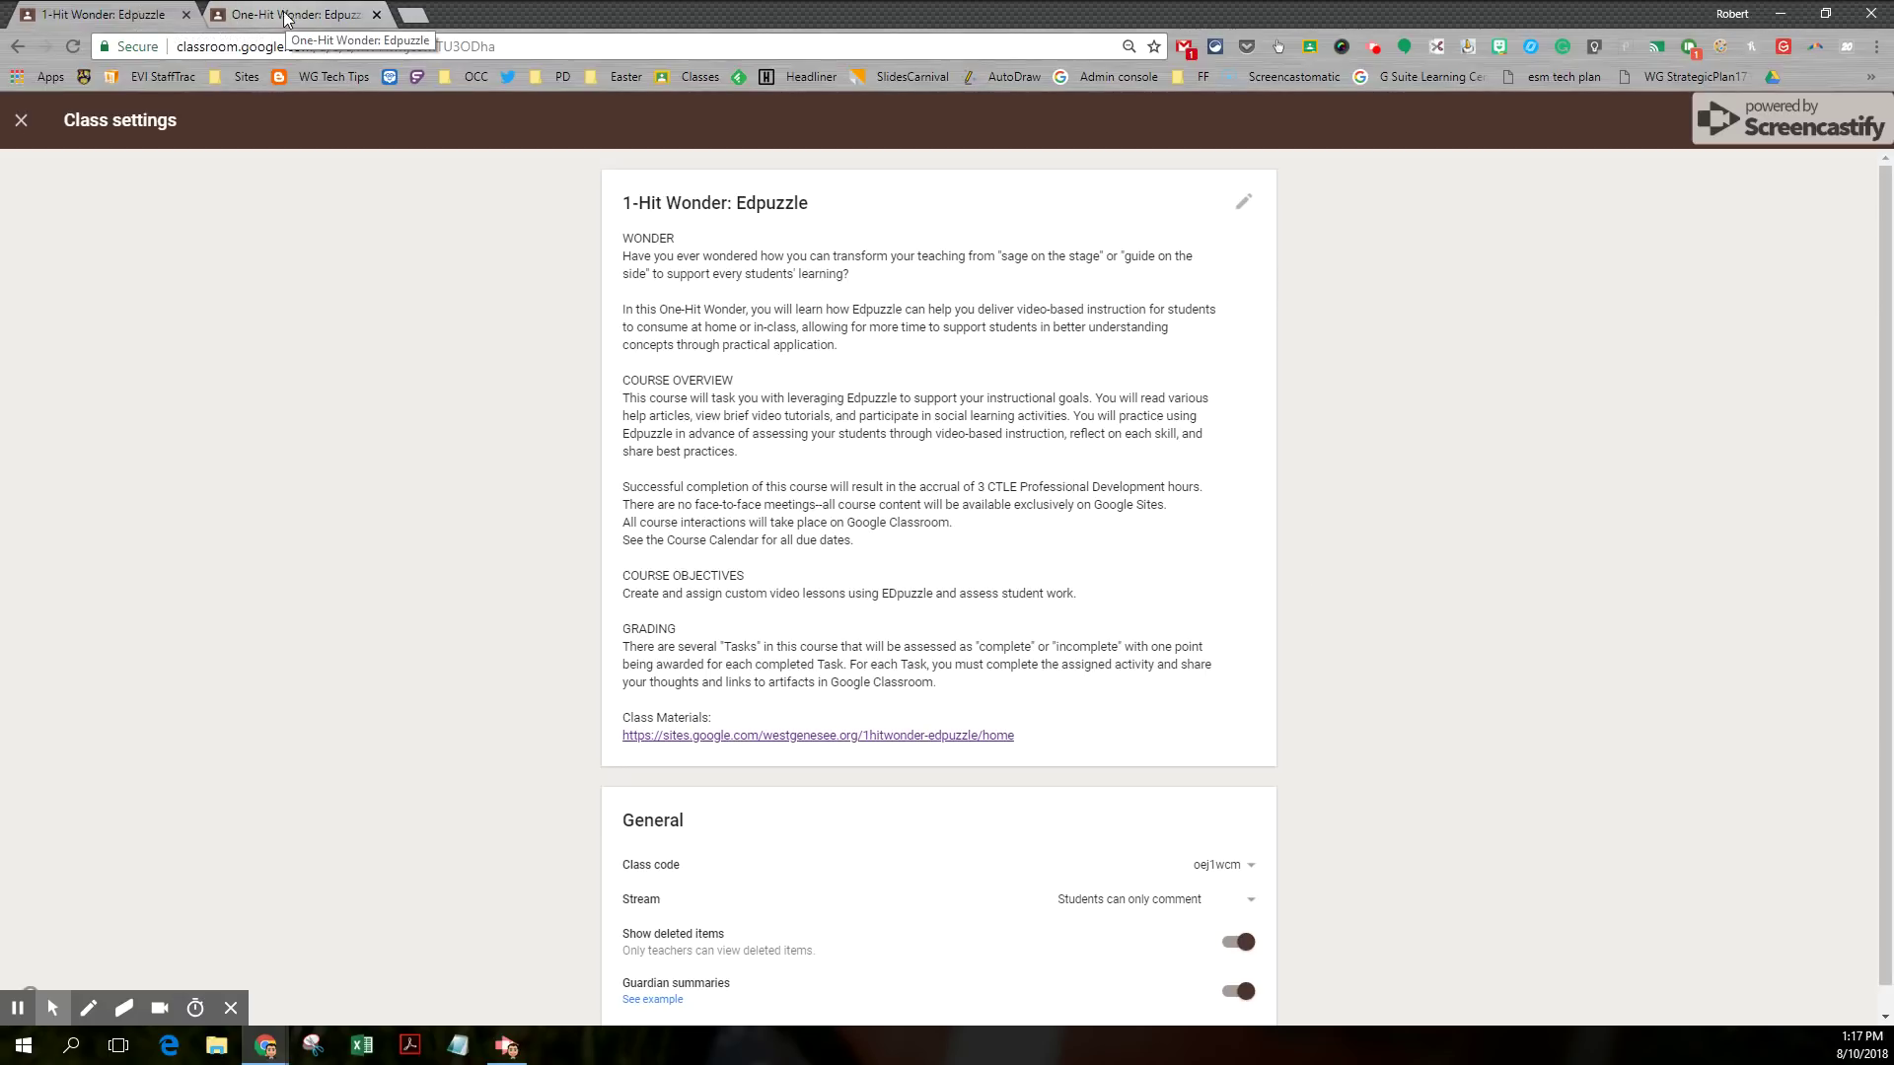
Close the One-Hit Wonder settings, scan its stream posts, then return to the 1-Hit Wonder tab.
{"action": "left_click", "coordinate": [246, 14]}
{"action": "scroll", "coordinate": [984, 445], "scroll_direction": "up", "scroll_amount": 3}
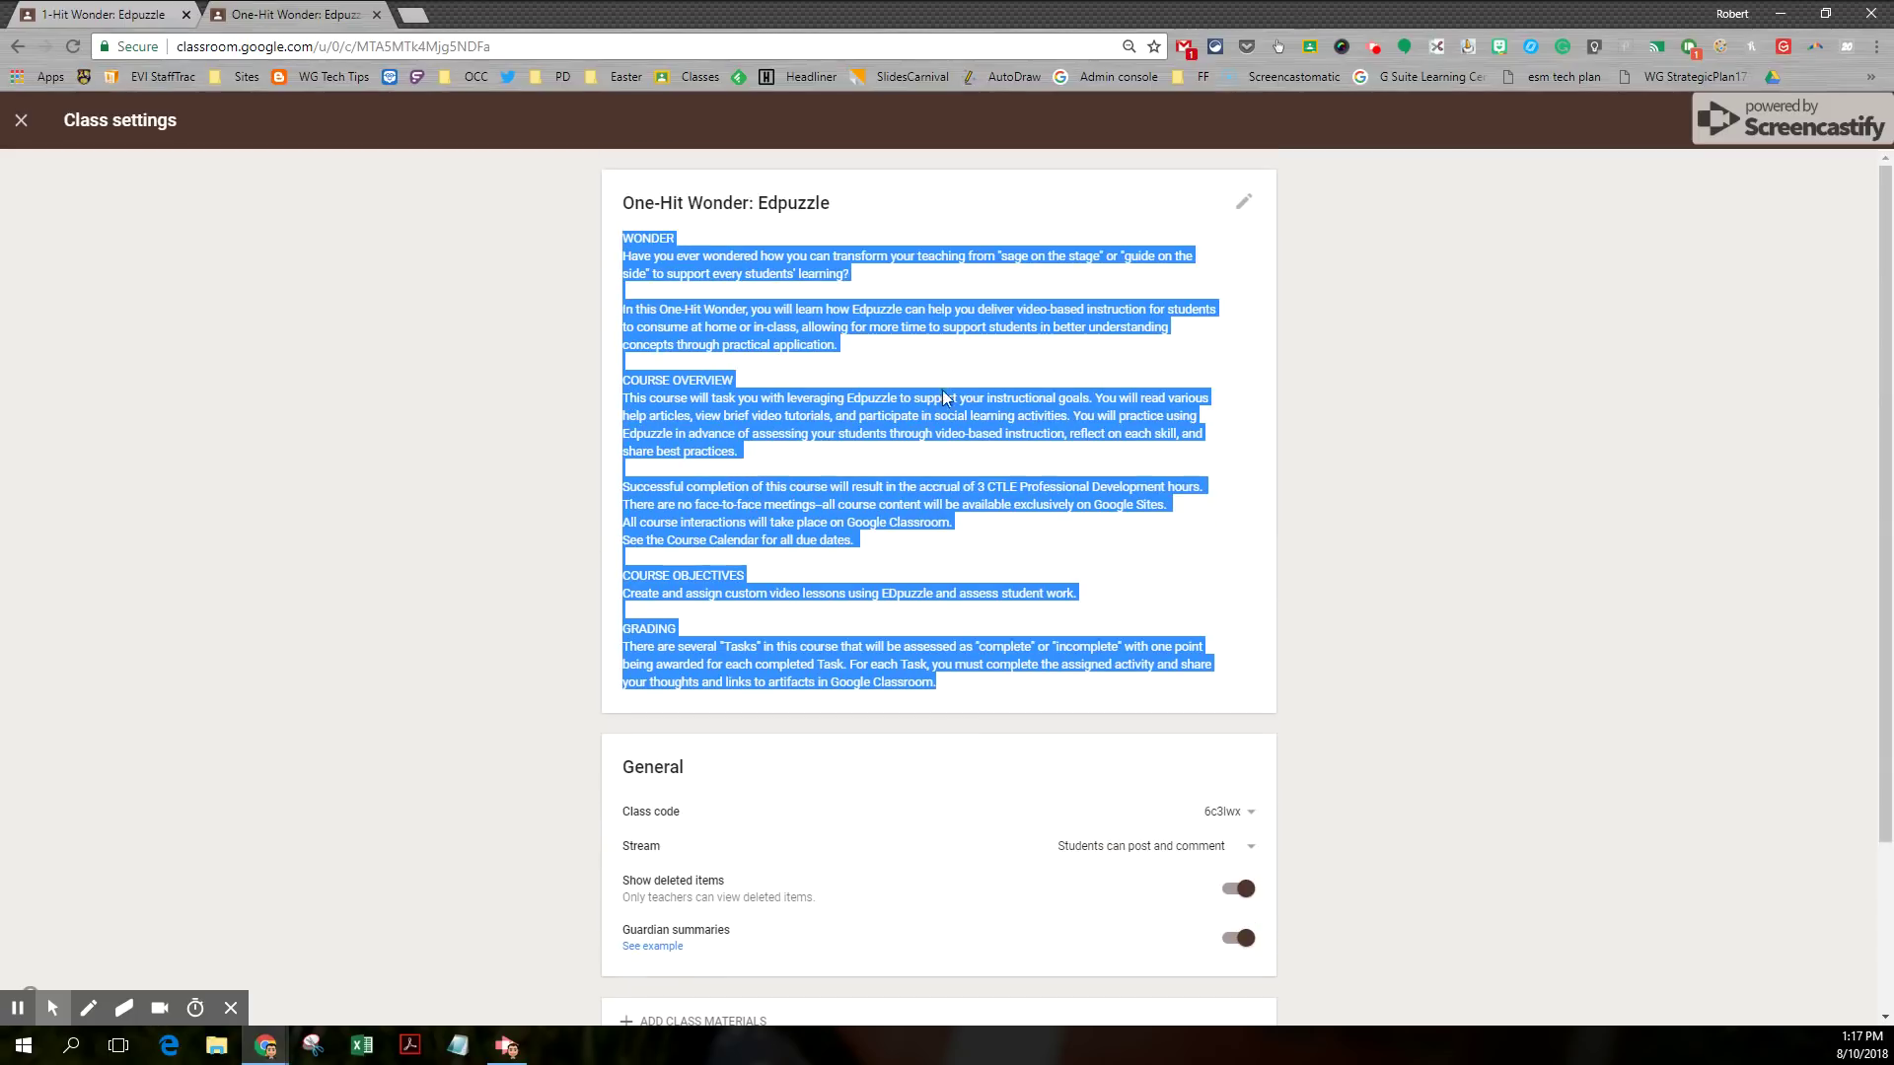
{"action": "left_click", "coordinate": [21, 120]}
{"action": "scroll", "coordinate": [1418, 605], "scroll_direction": "down", "scroll_amount": 9}
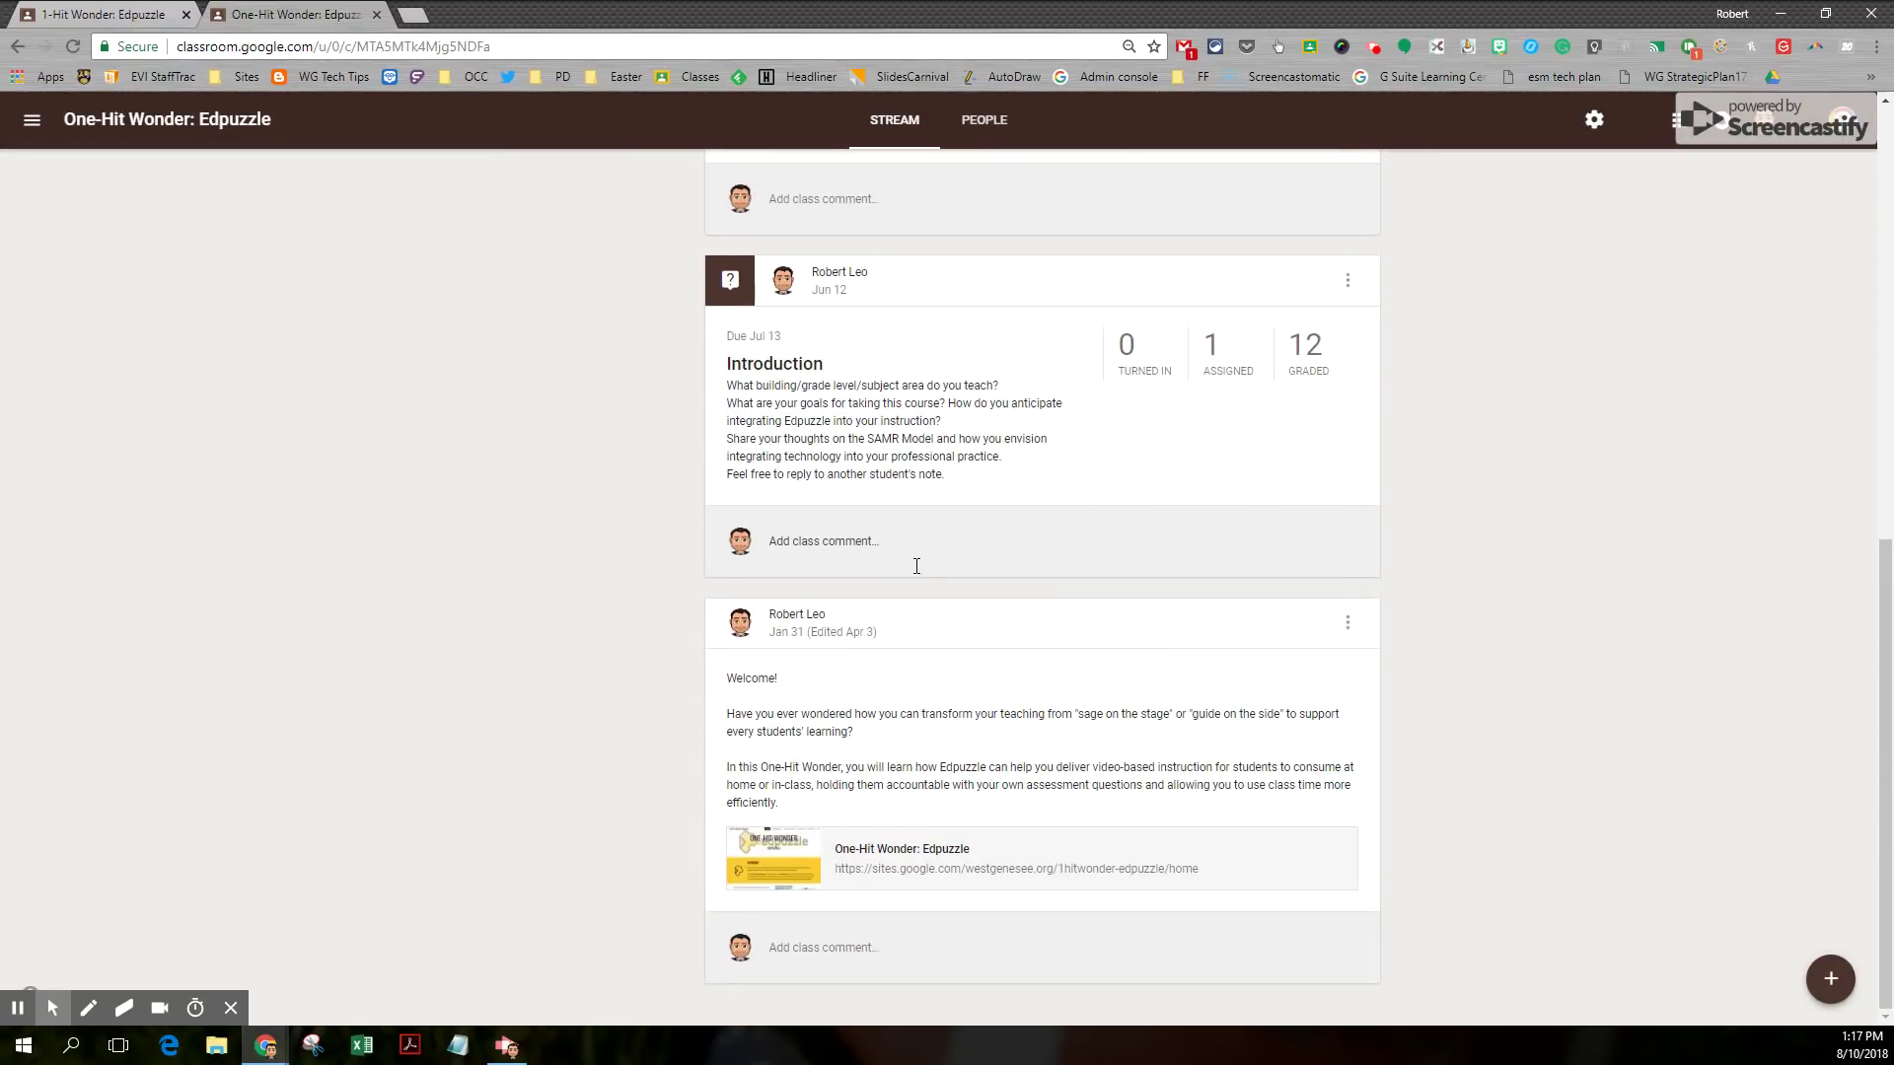
{"action": "scroll", "coordinate": [869, 565], "scroll_direction": "up", "scroll_amount": 5}
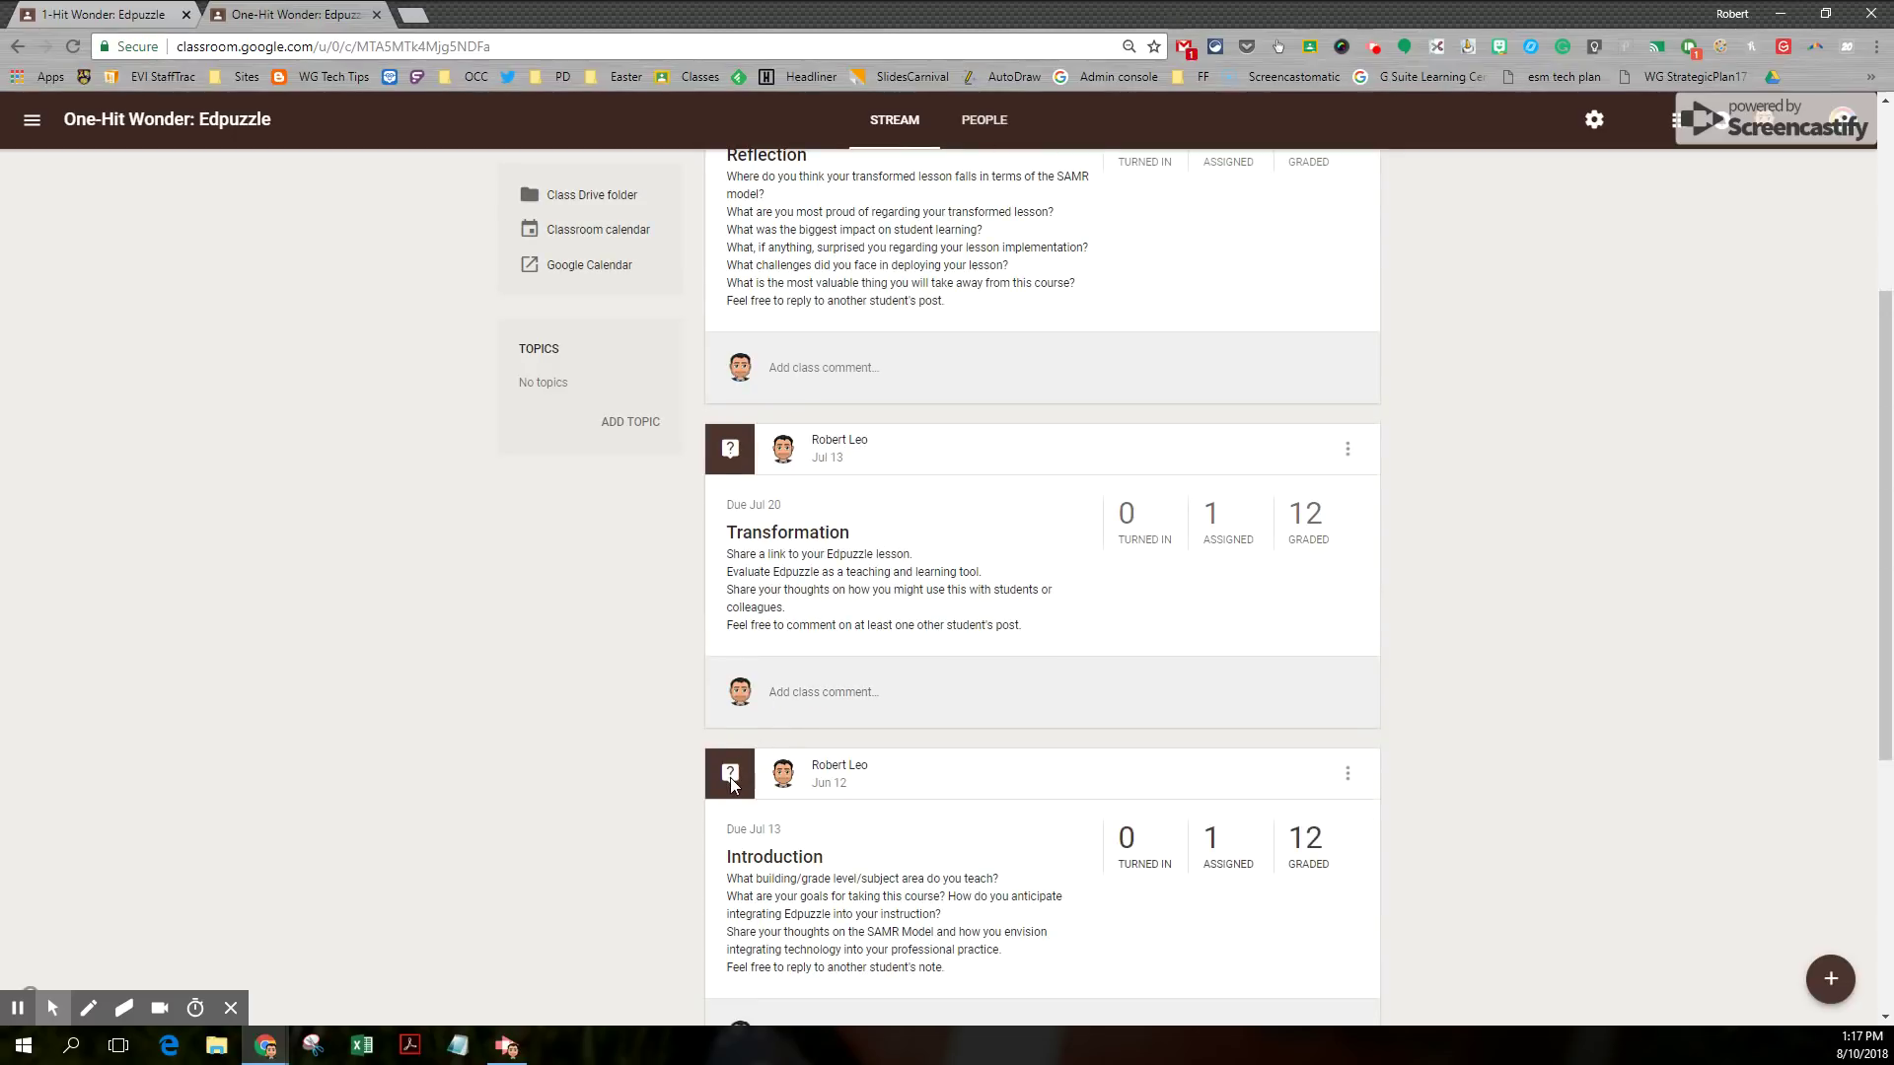
{"action": "scroll", "coordinate": [760, 711], "scroll_direction": "down", "scroll_amount": 5}
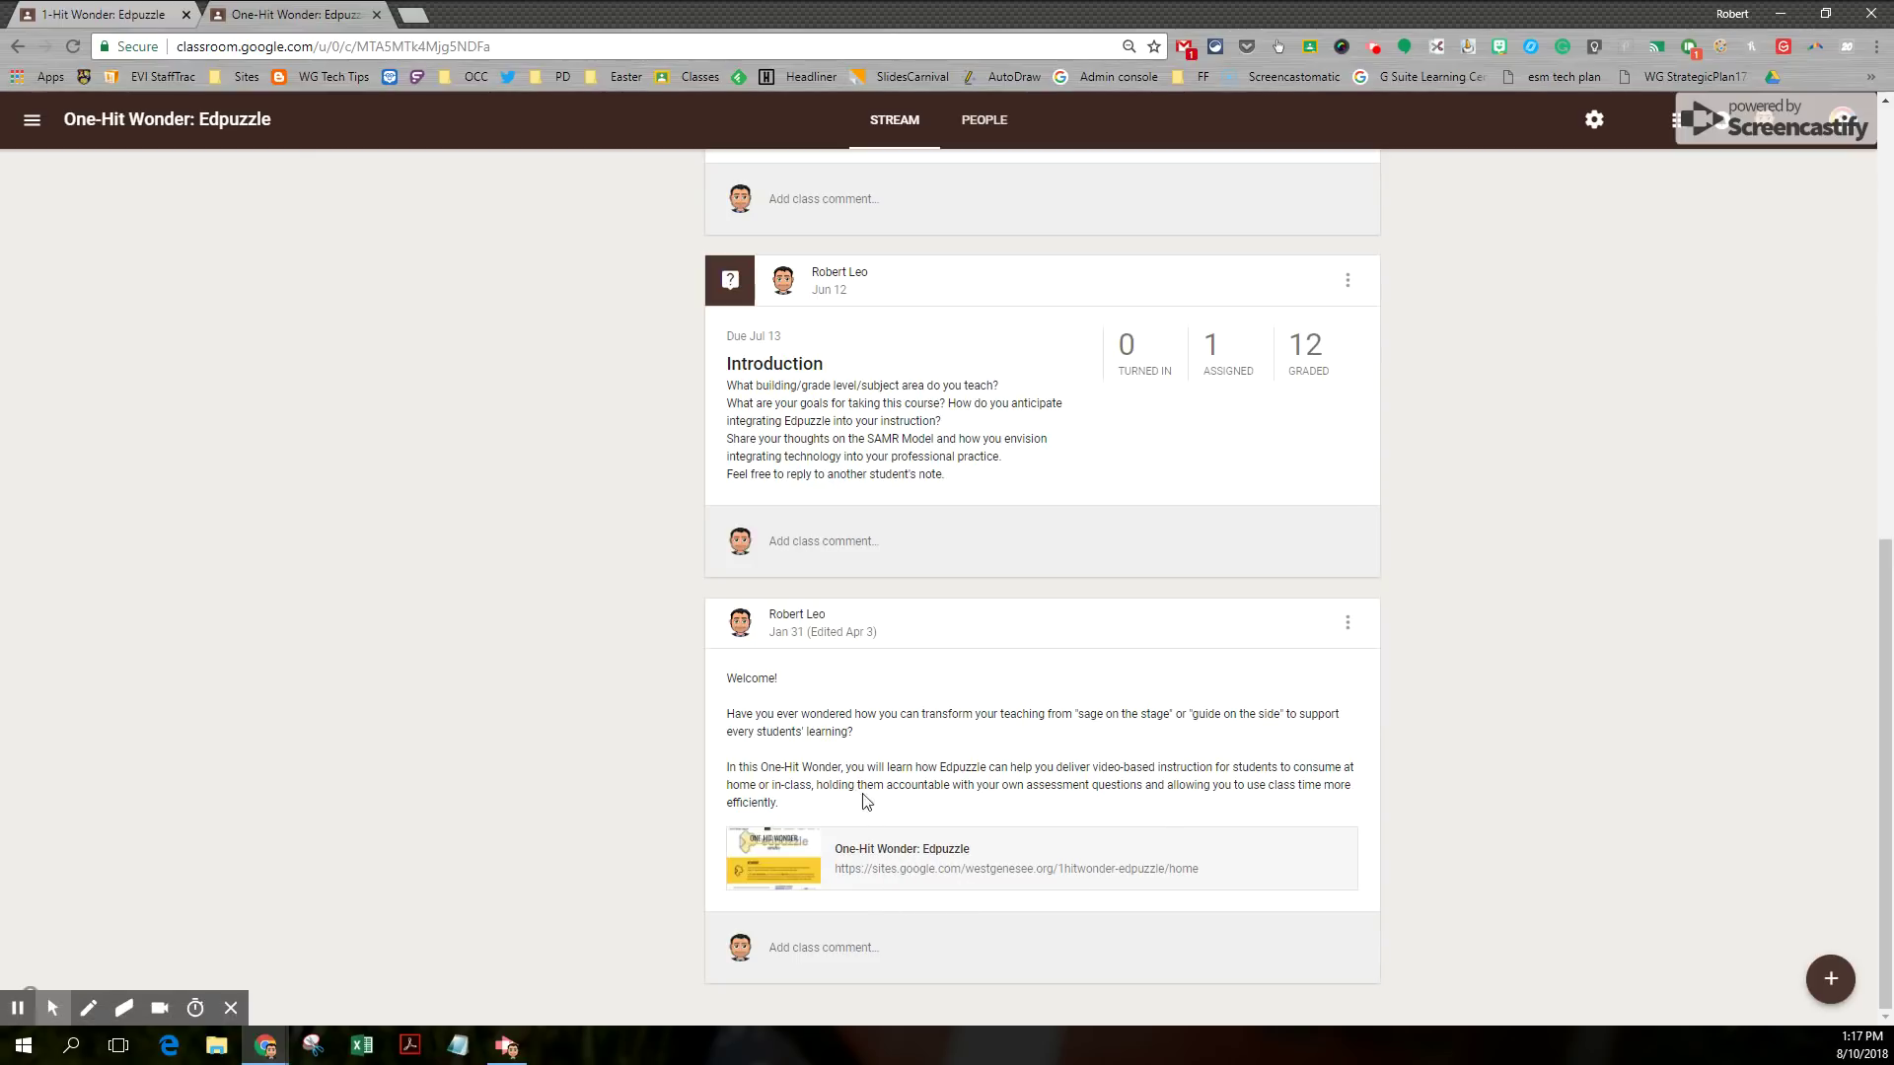
{"action": "left_click", "coordinate": [128, 15]}
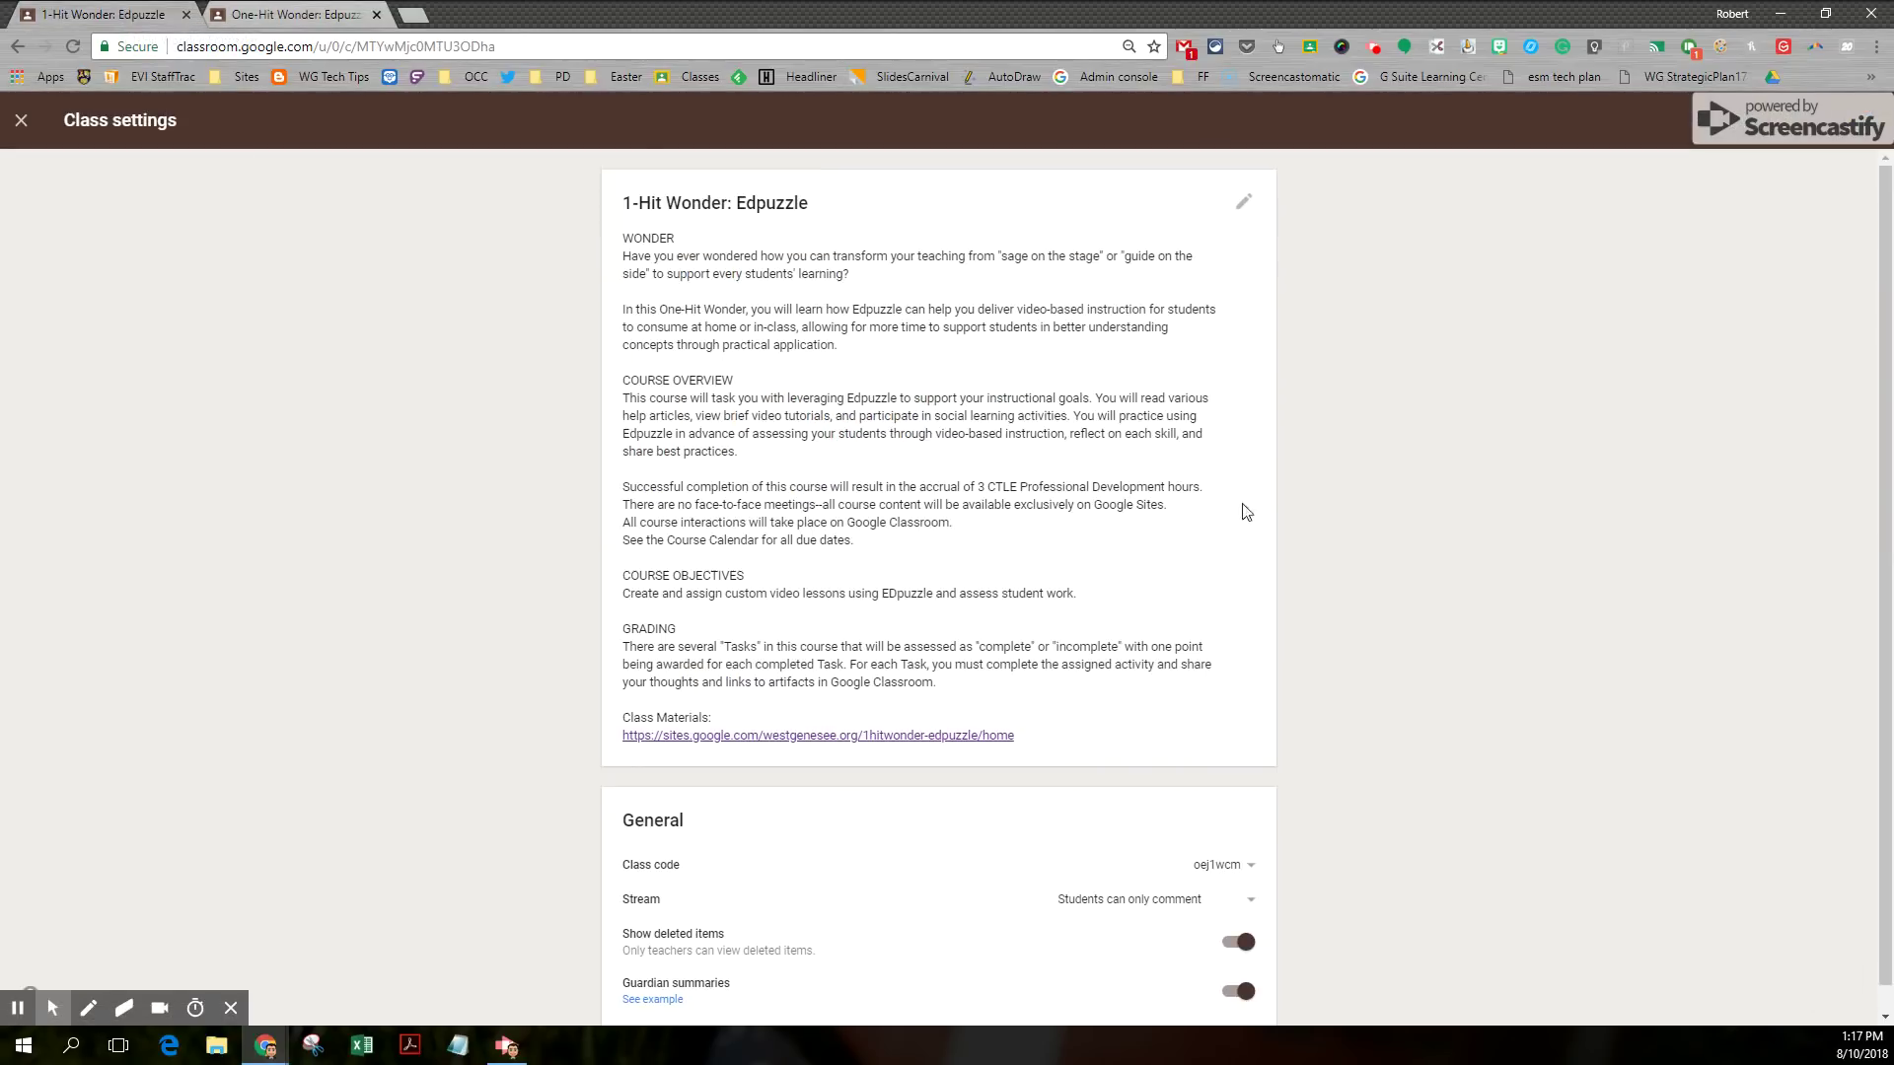
Reuse the Welcome! post from One-Hit Wonder: Edpuzzle and post it to this class stream.
{"action": "left_click", "coordinate": [23, 120]}
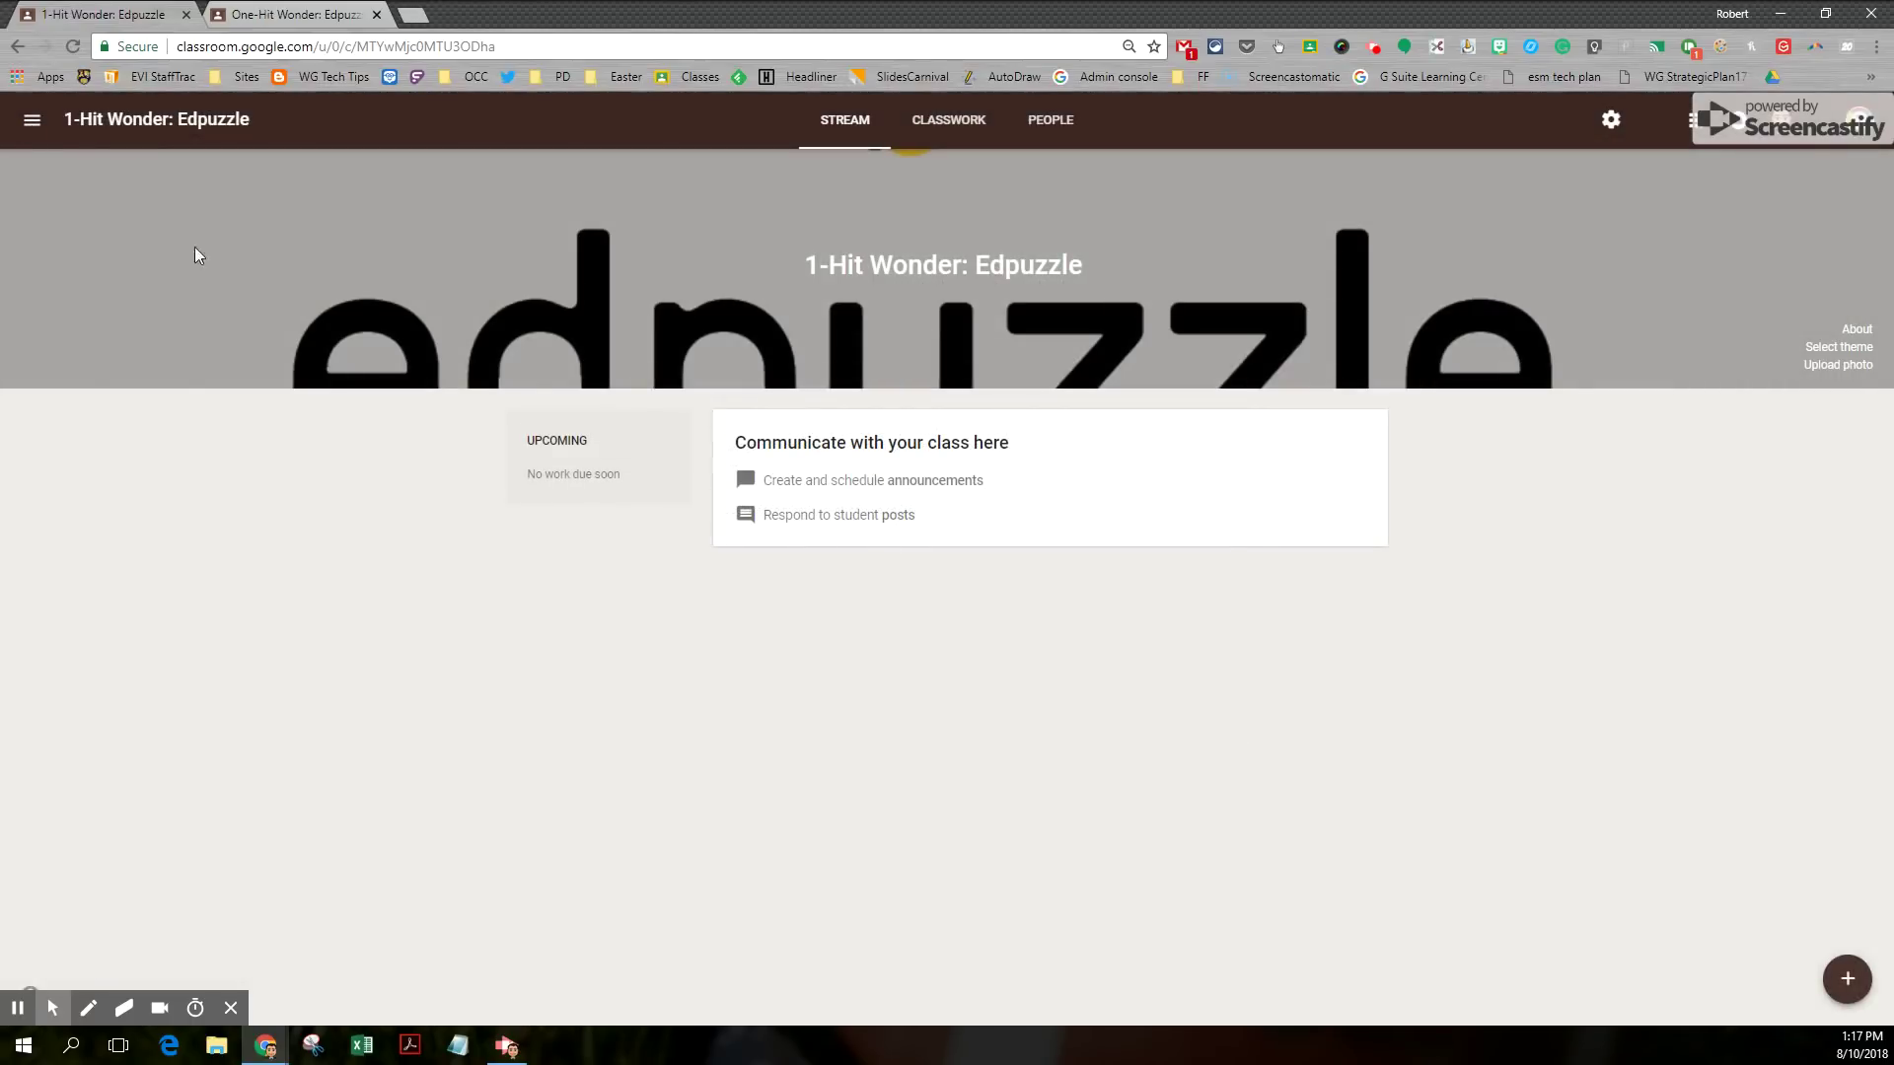
{"action": "mouse_move", "coordinate": [1849, 980]}
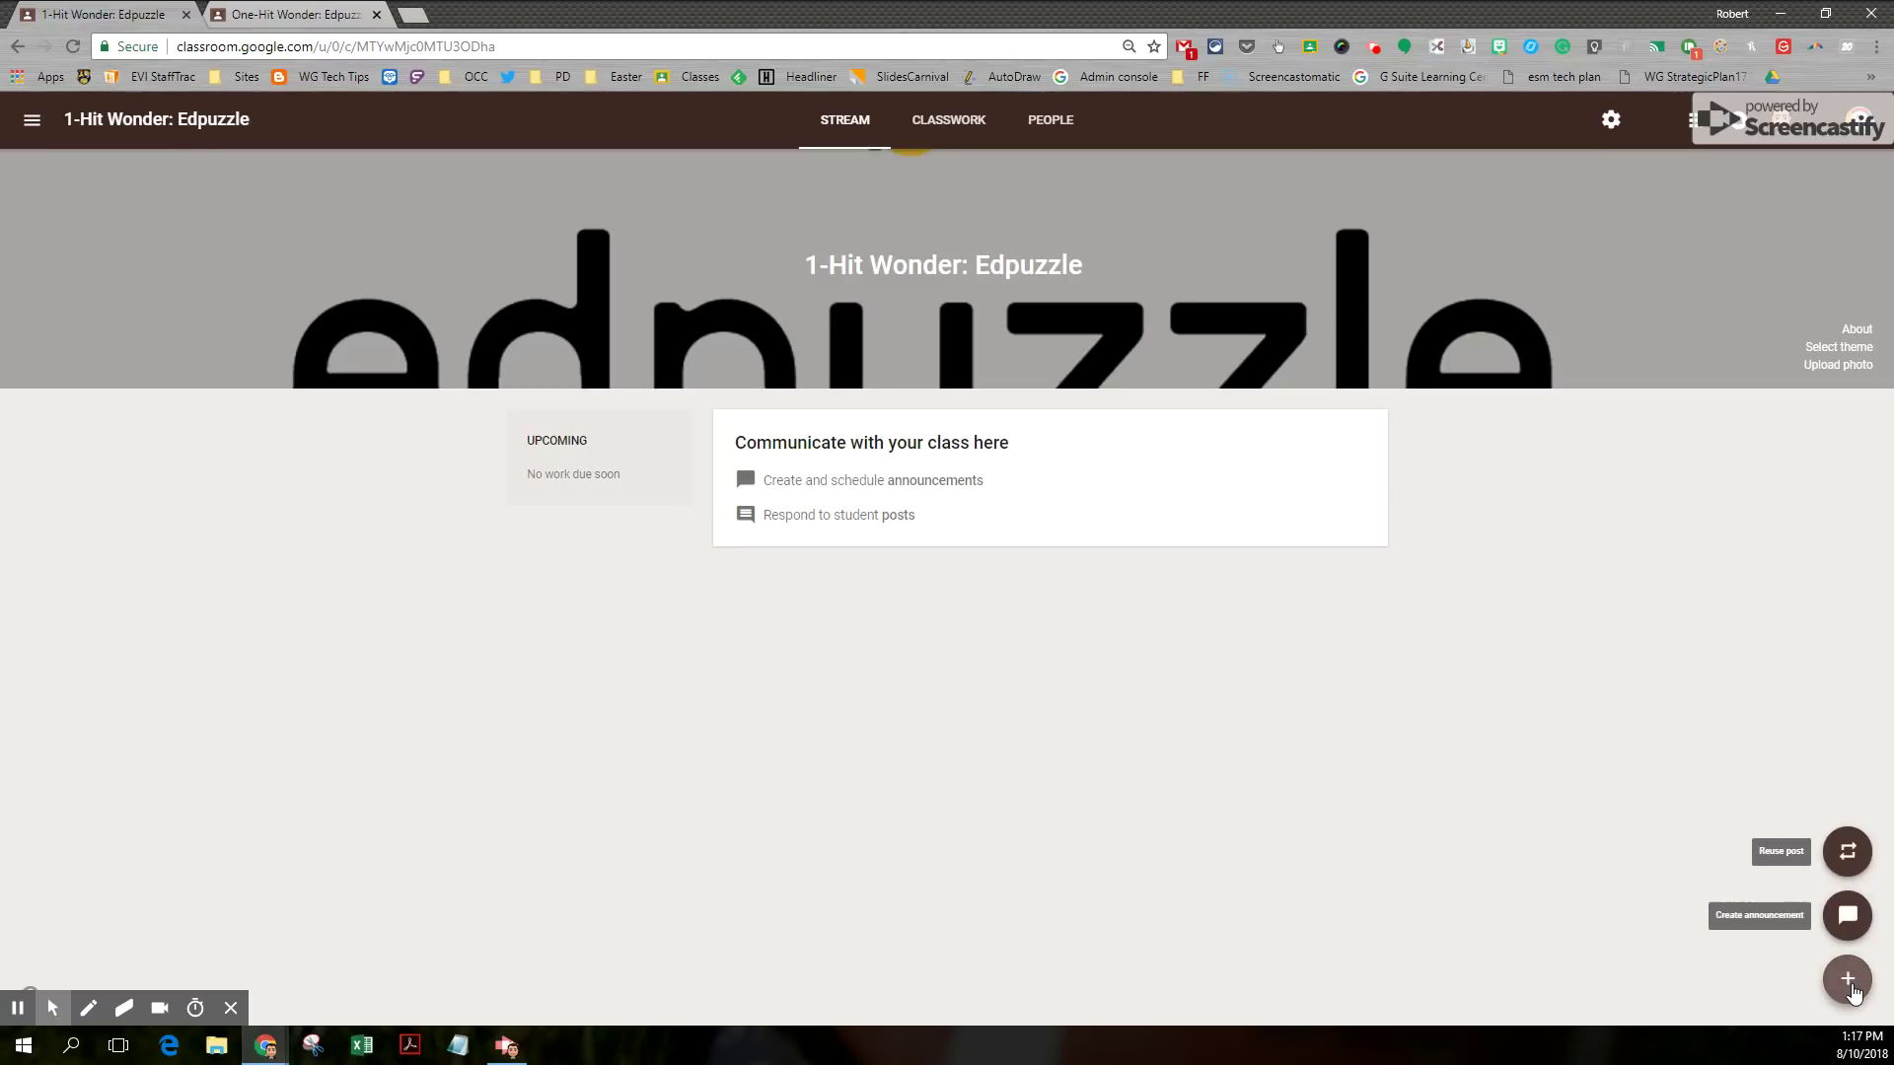
{"action": "left_click", "coordinate": [1848, 856]}
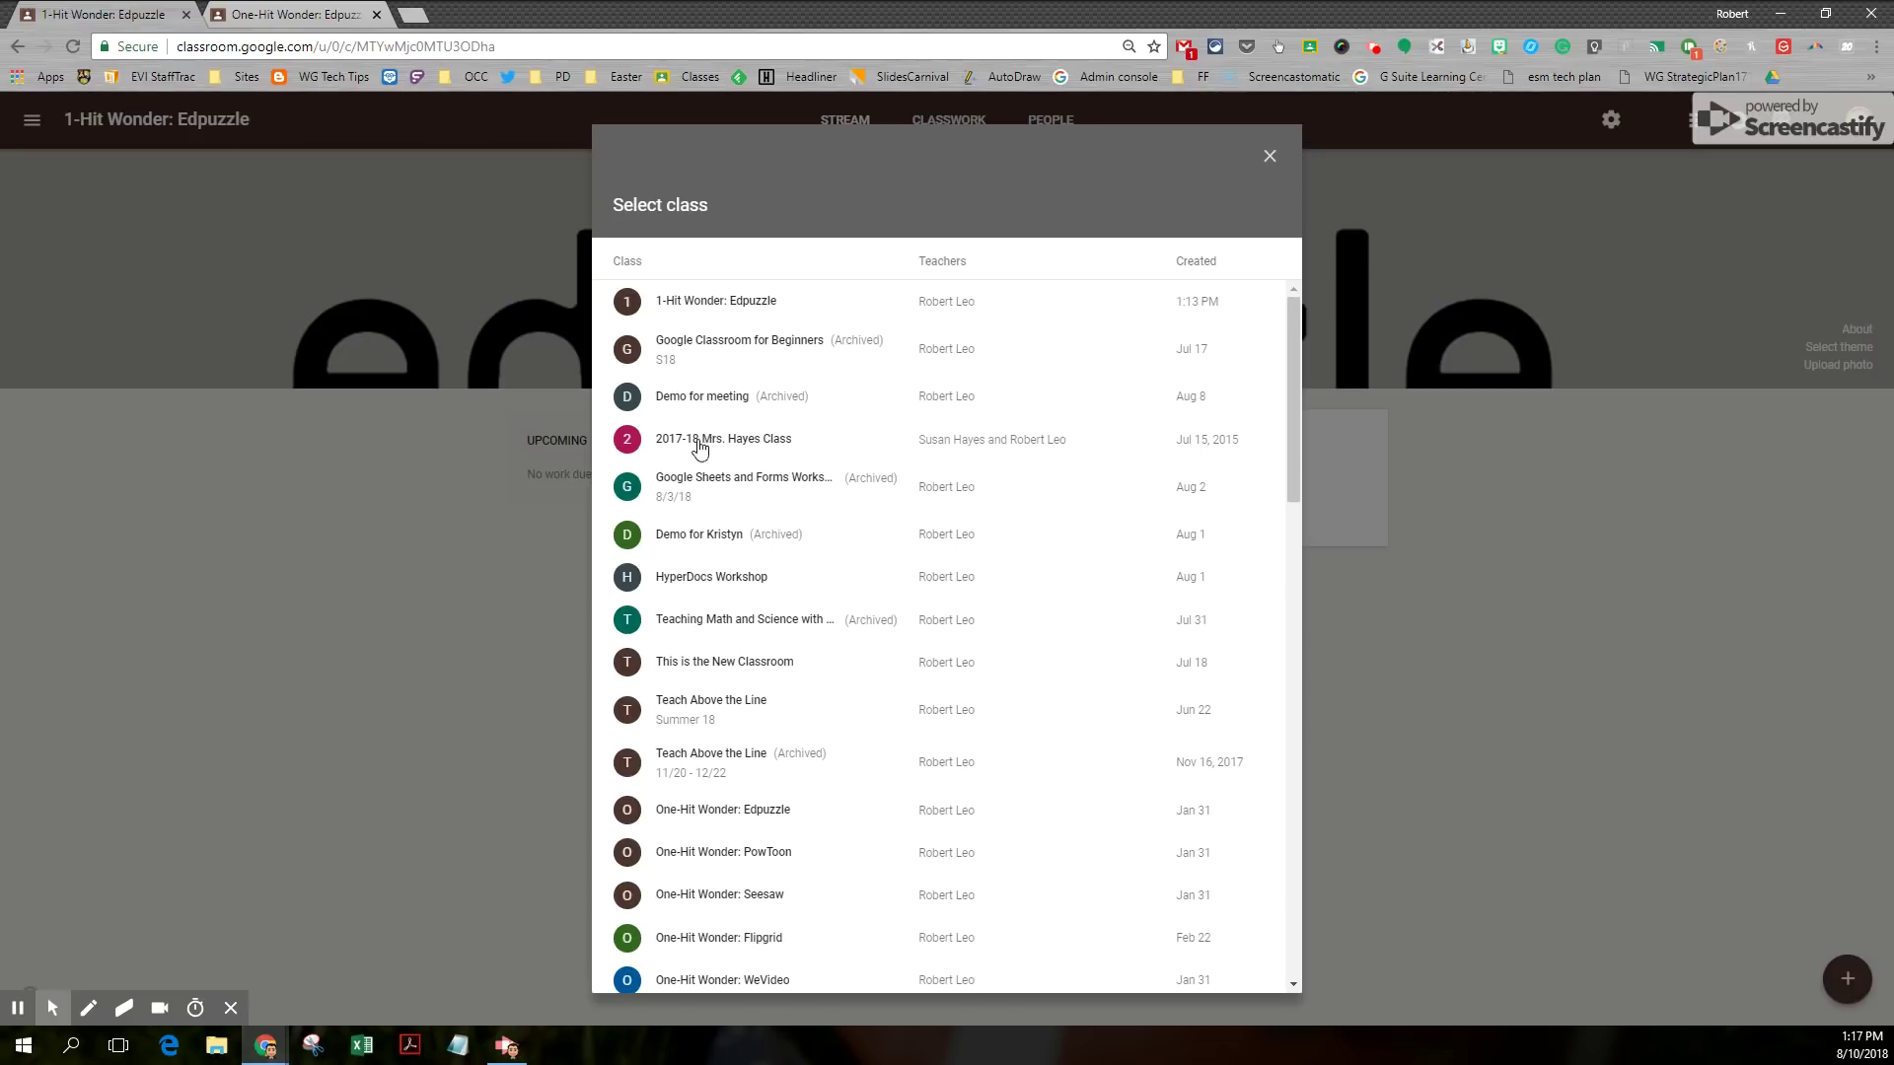
{"action": "scroll", "coordinate": [712, 761], "scroll_direction": "down", "scroll_amount": 1}
{"action": "left_click", "coordinate": [744, 714]}
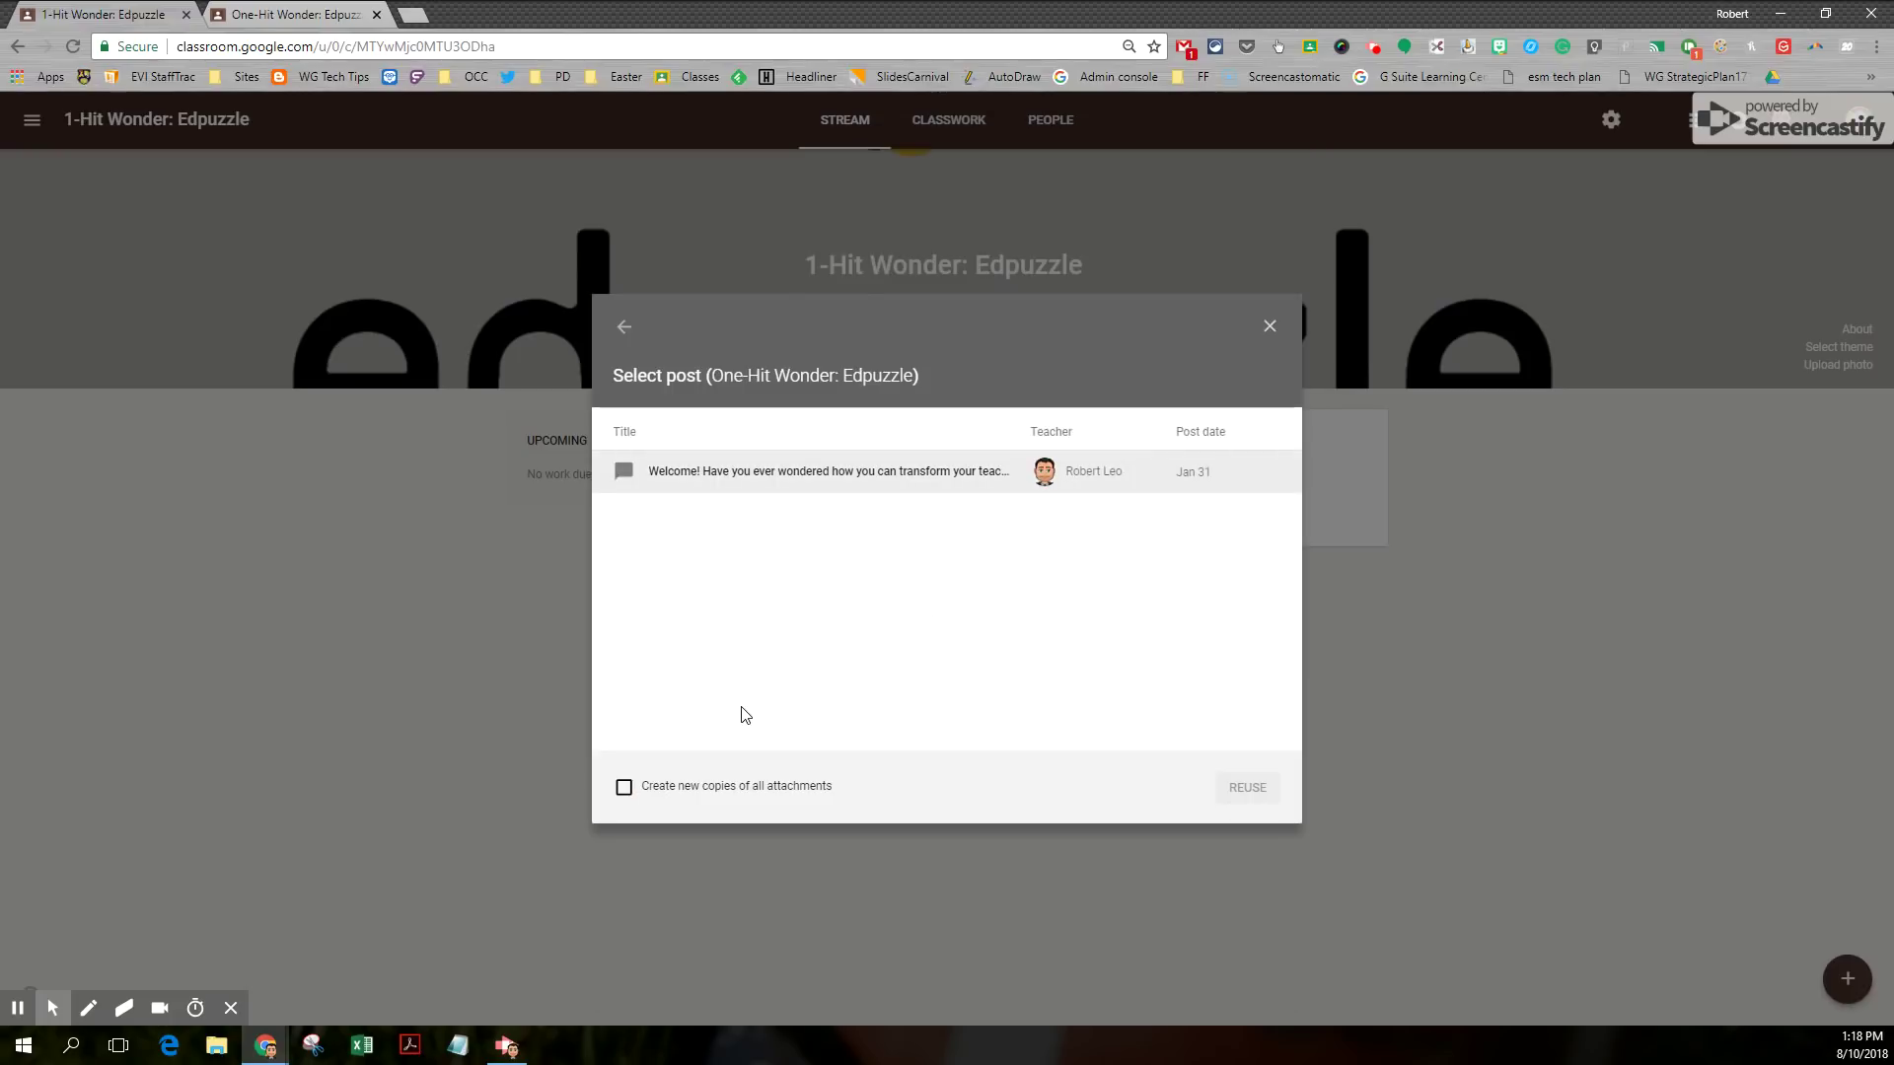
{"action": "left_click", "coordinate": [747, 477]}
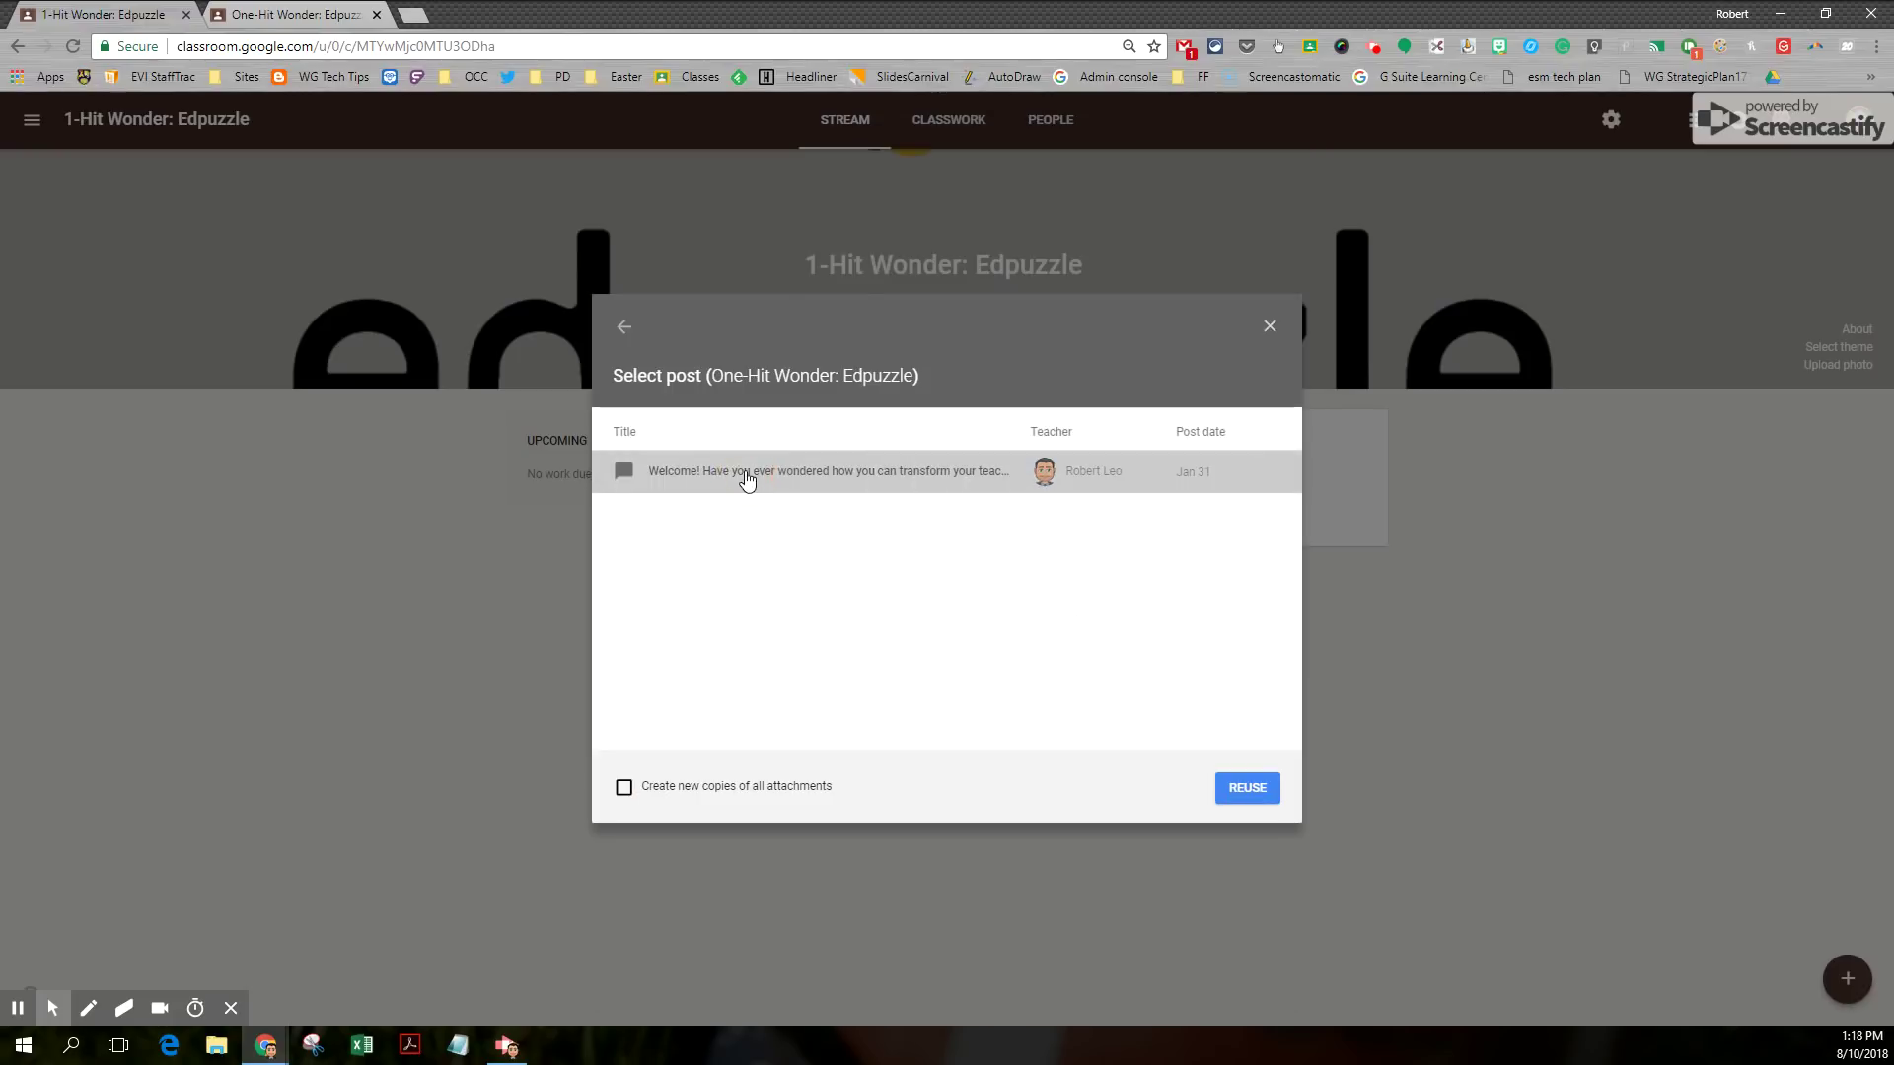
{"action": "left_click", "coordinate": [1235, 790]}
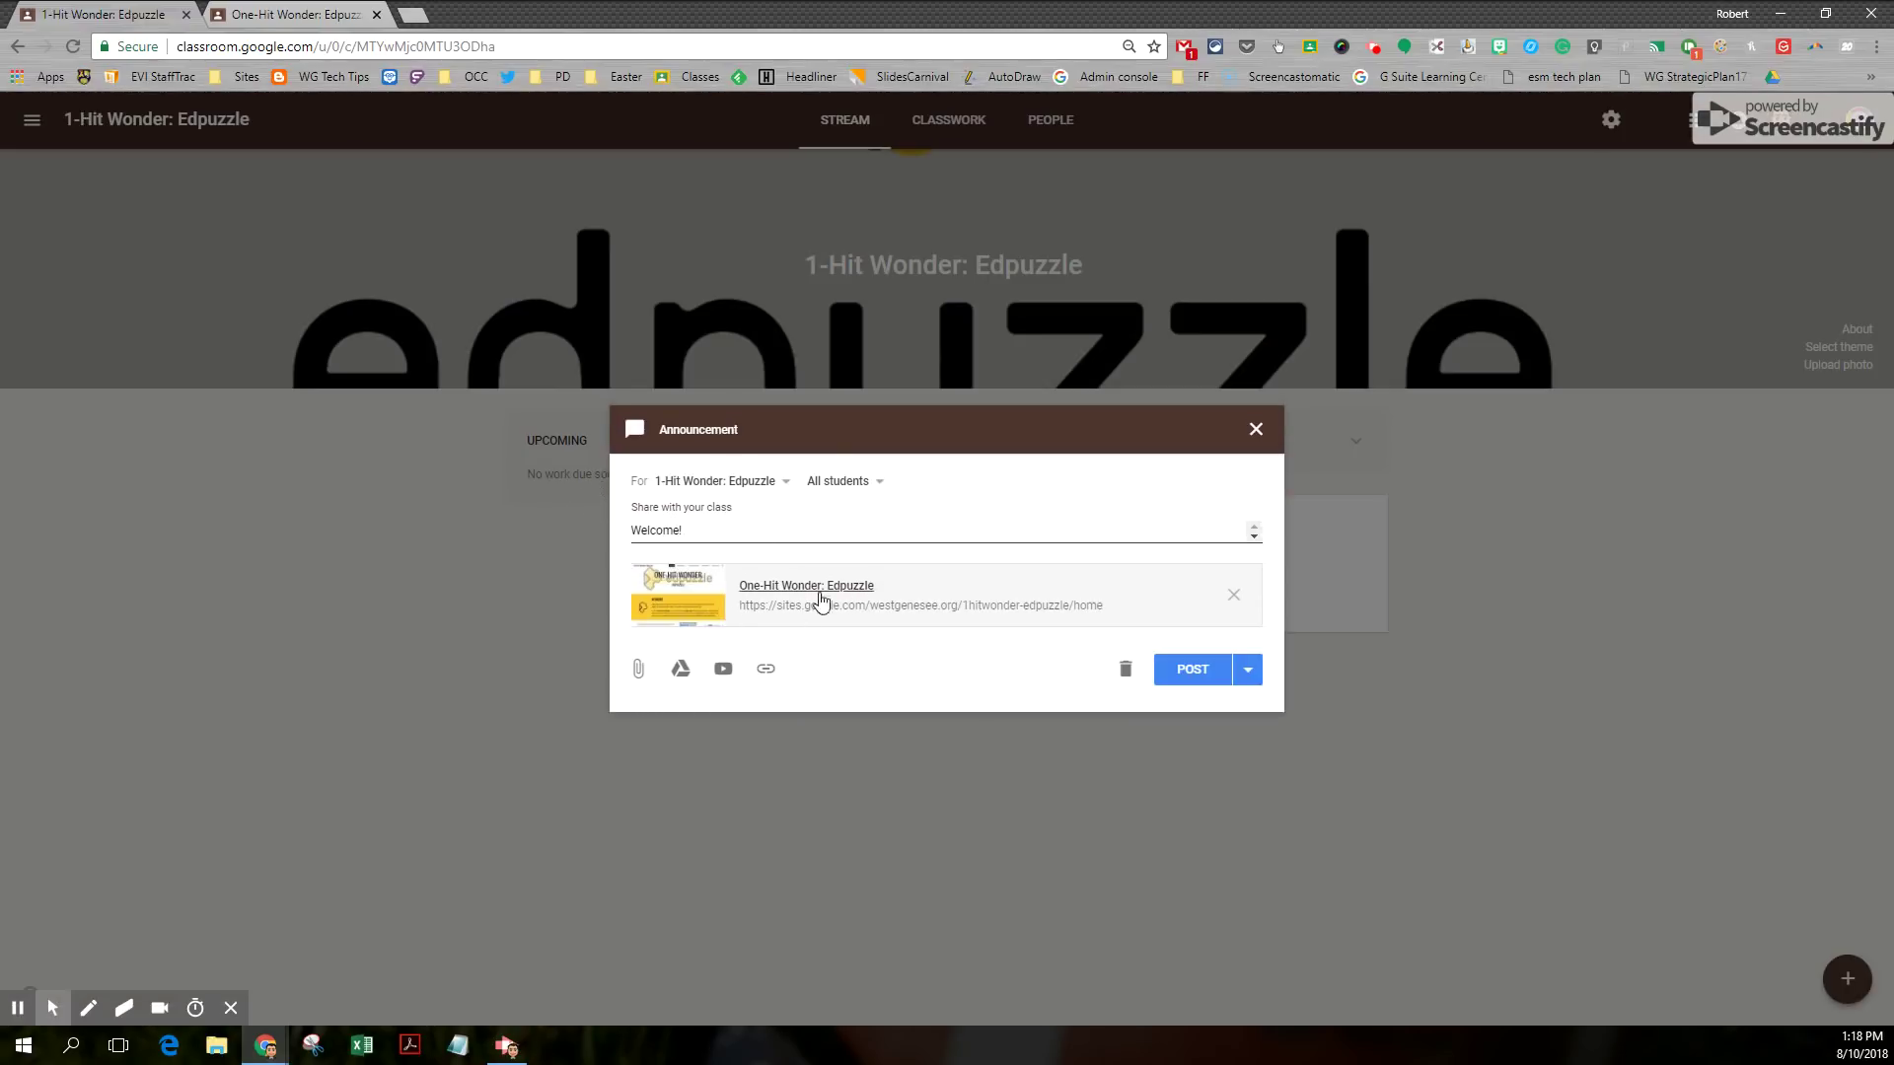
{"action": "left_click", "coordinate": [1178, 680]}
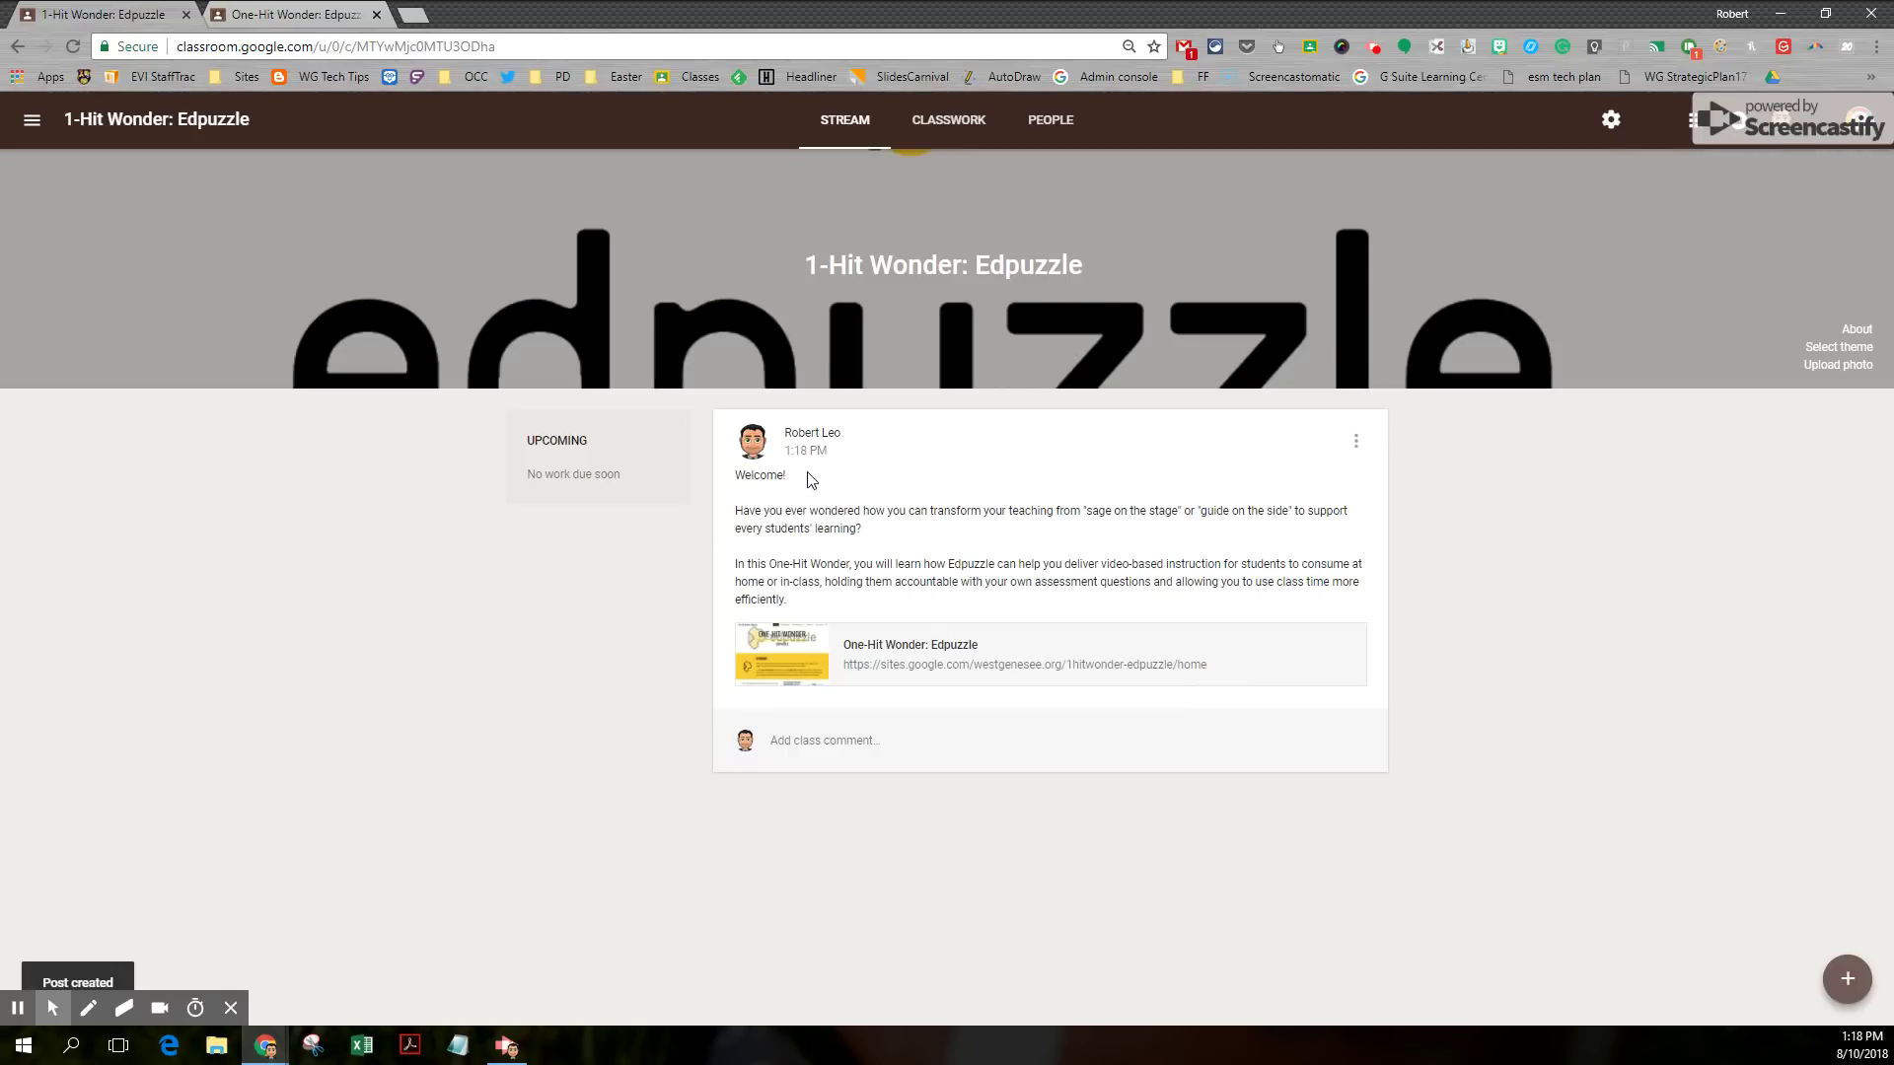
Go to the empty Classwork page and highlight the tip about organizing work with topics.
{"action": "left_click", "coordinate": [956, 133]}
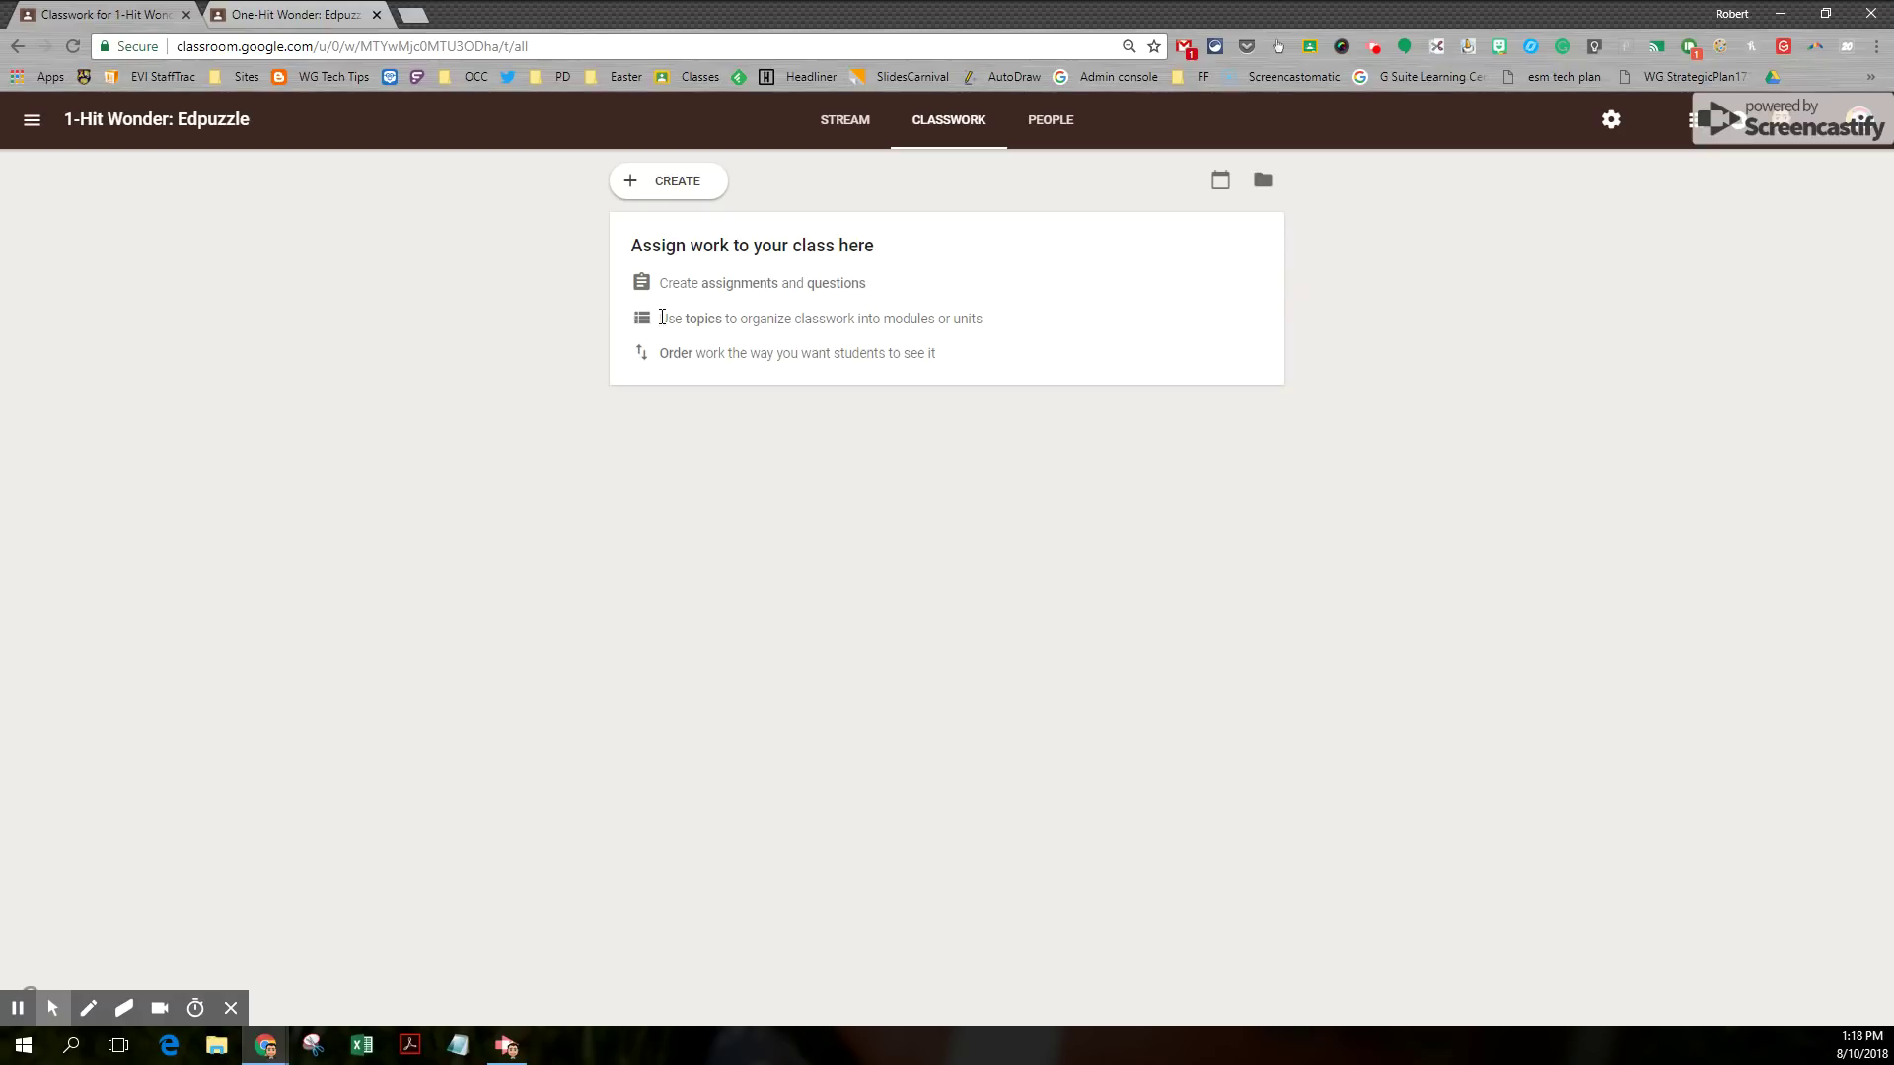
{"action": "left_click_drag", "start_coordinate": [661, 317], "coordinate": [1019, 331]}
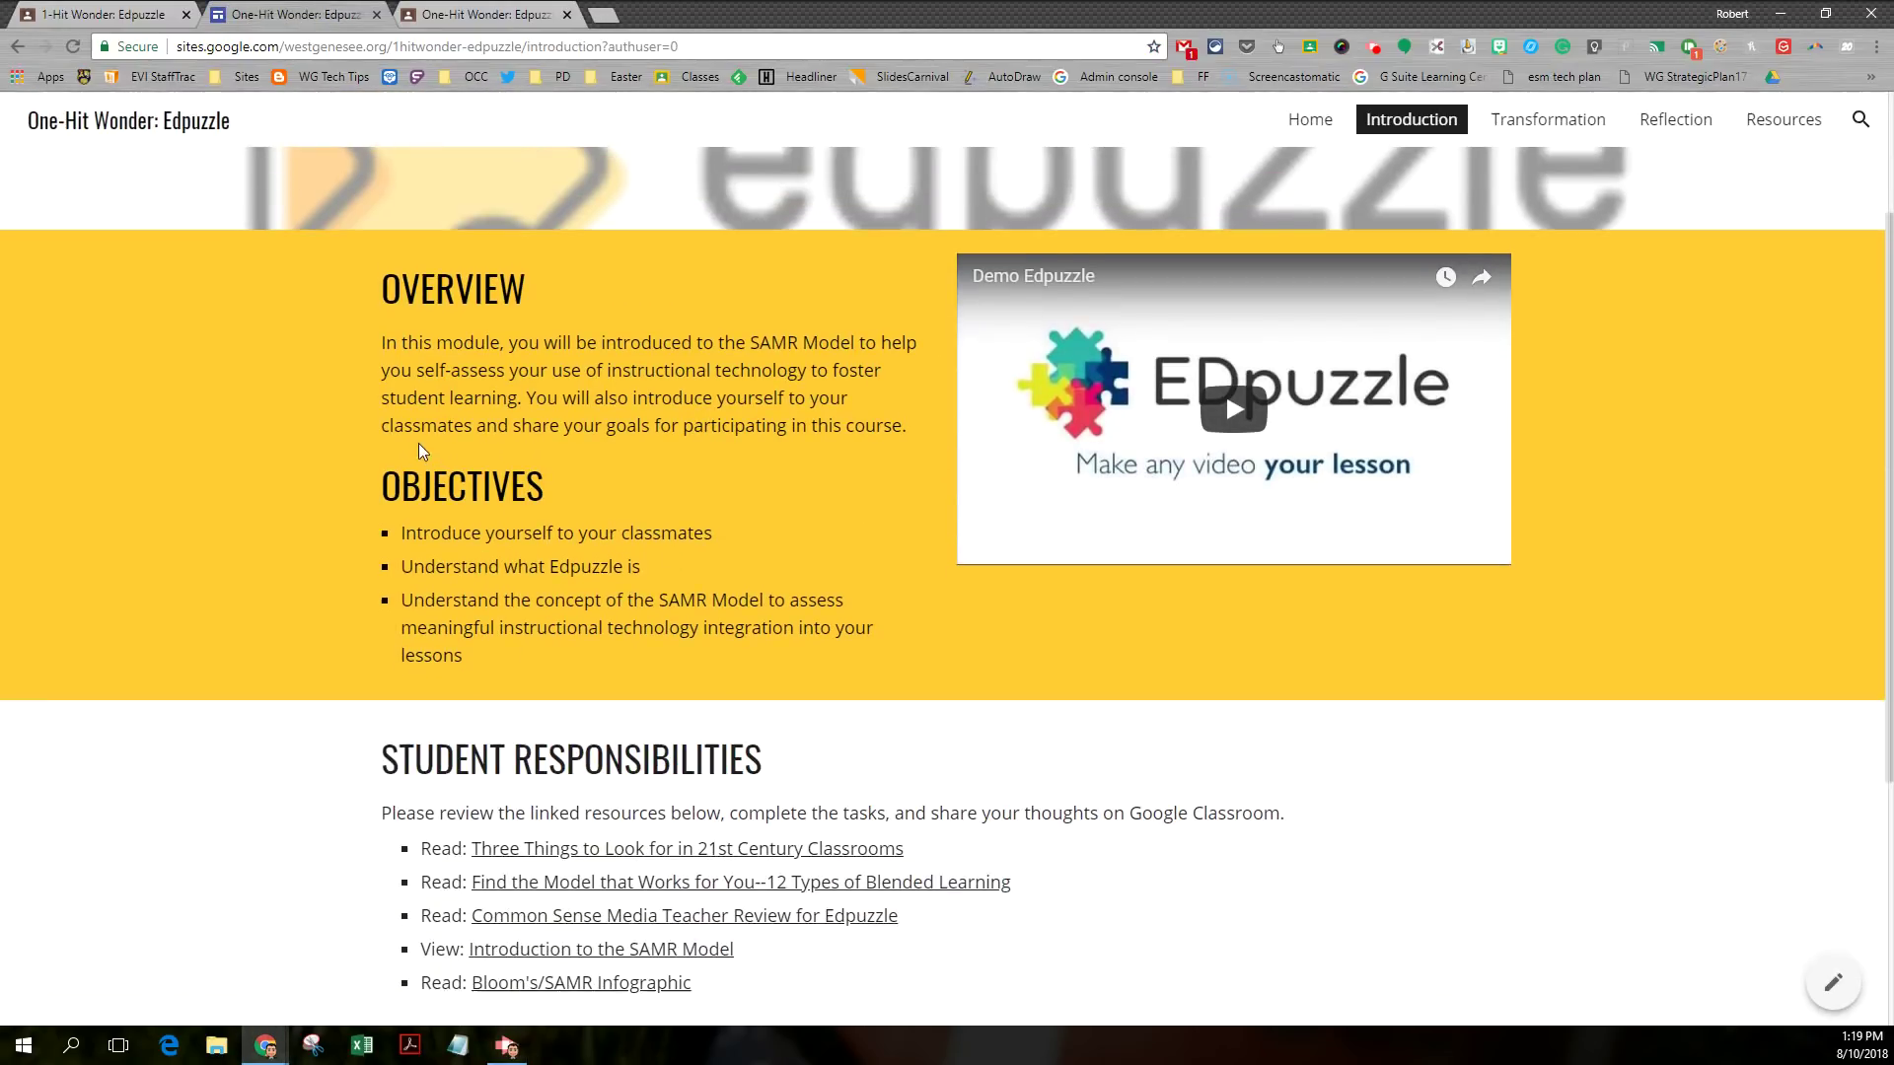
Scroll through the course site's Introduction page.
{"action": "scroll", "coordinate": [415, 392], "scroll_direction": "down", "scroll_amount": 1}
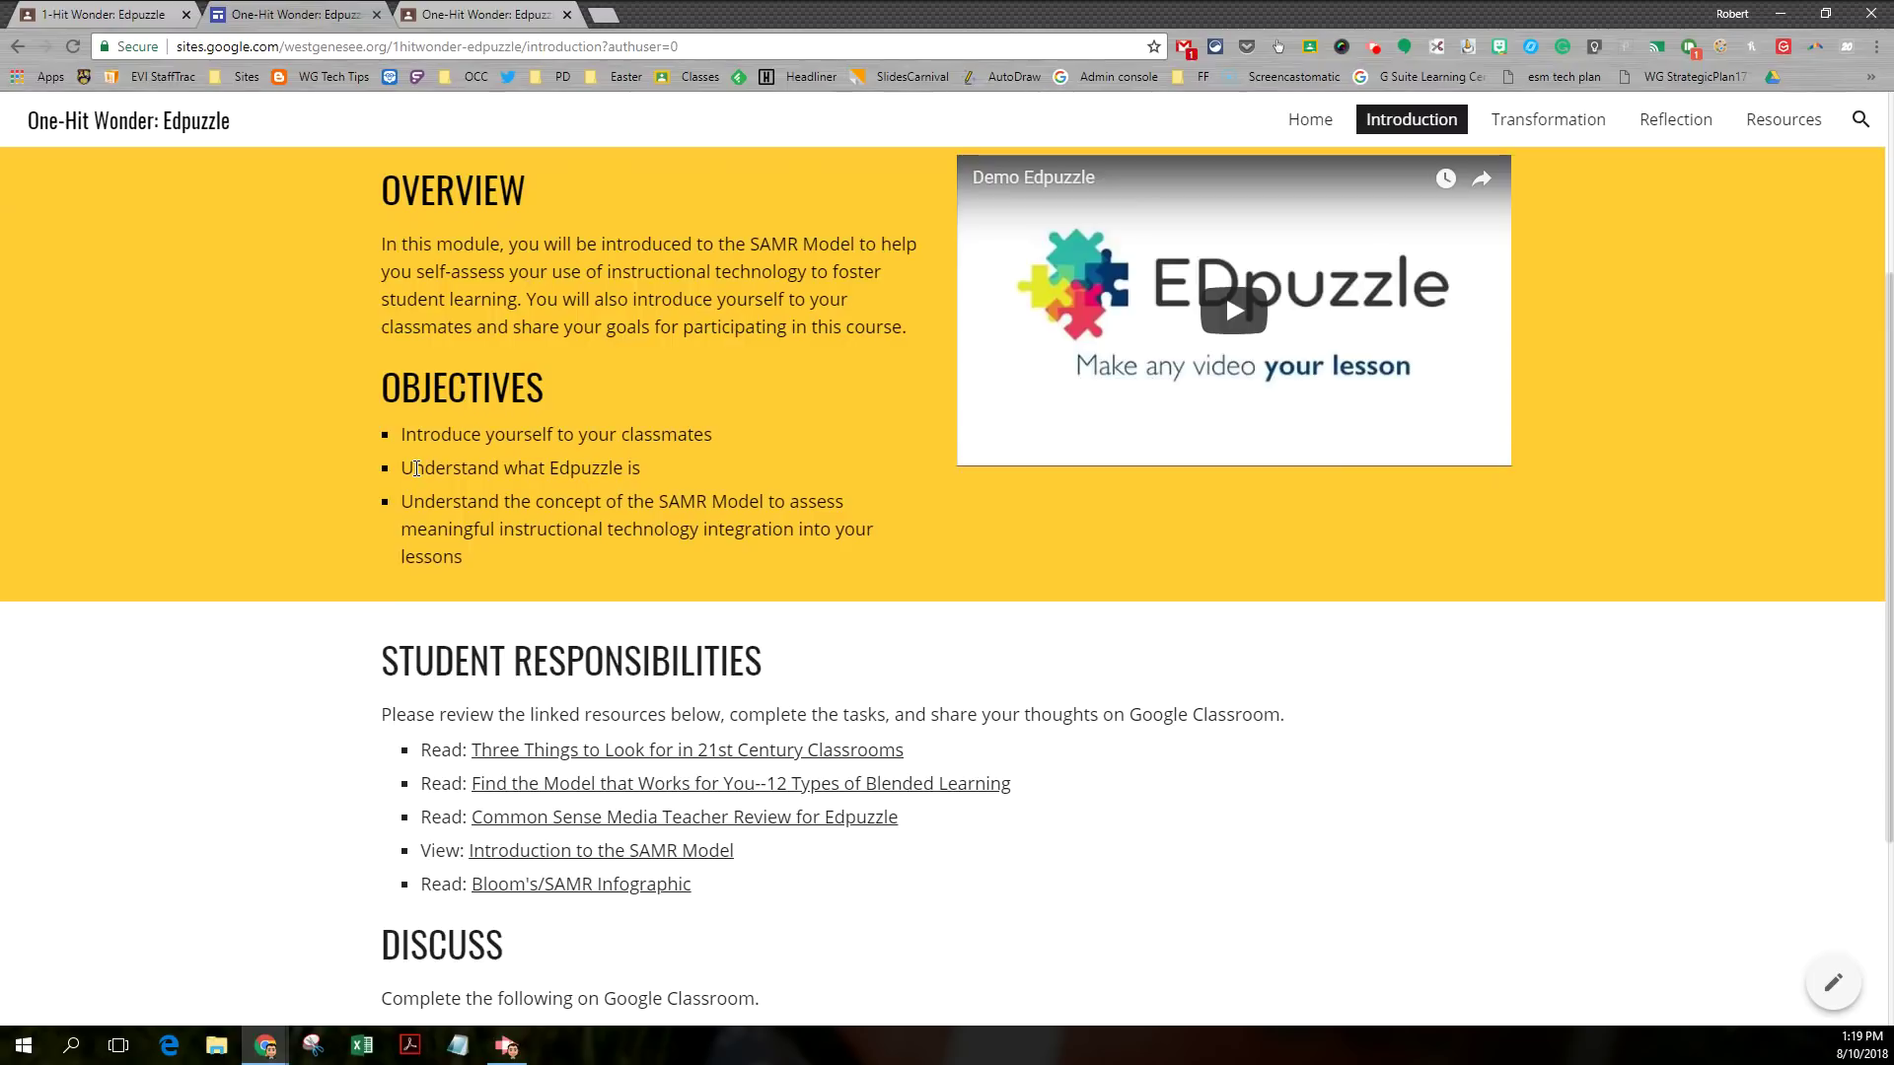
{"action": "scroll", "coordinate": [419, 545], "scroll_direction": "down", "scroll_amount": 2}
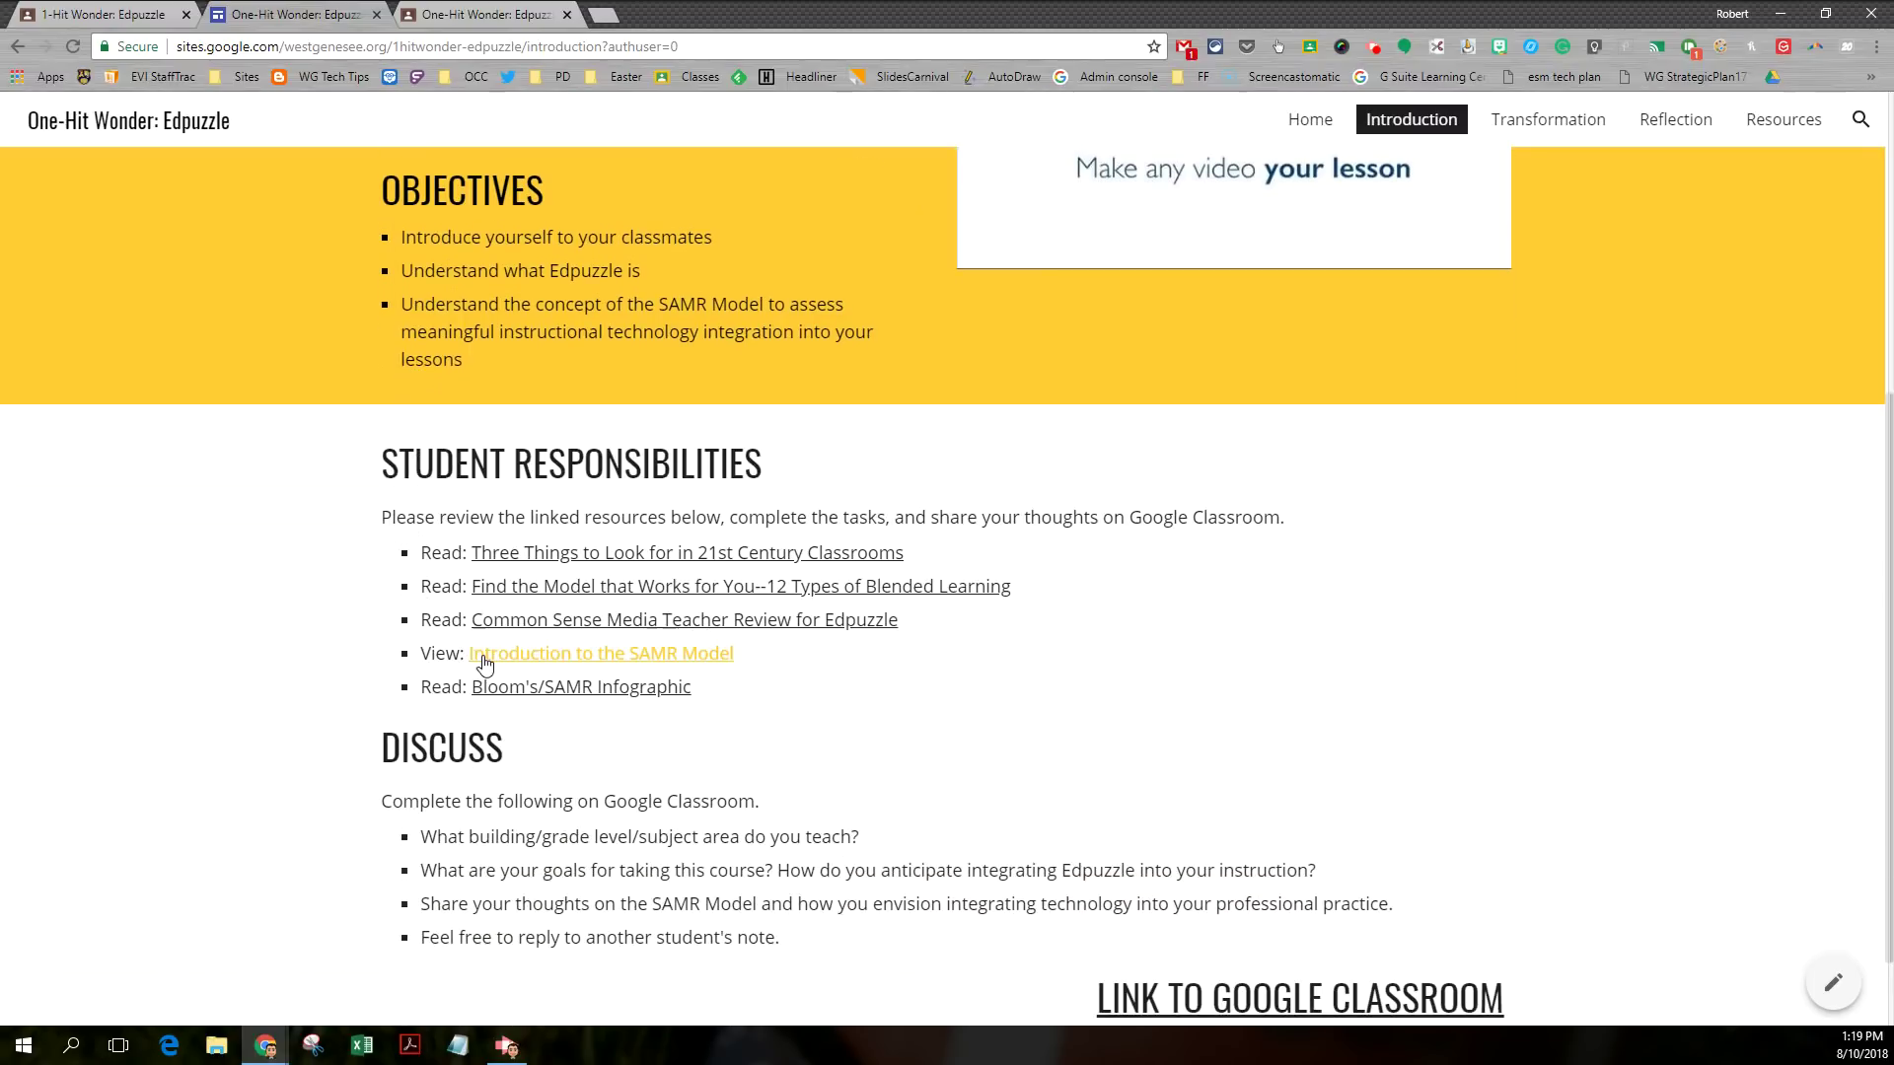
{"action": "scroll", "coordinate": [484, 662], "scroll_direction": "down", "scroll_amount": 1}
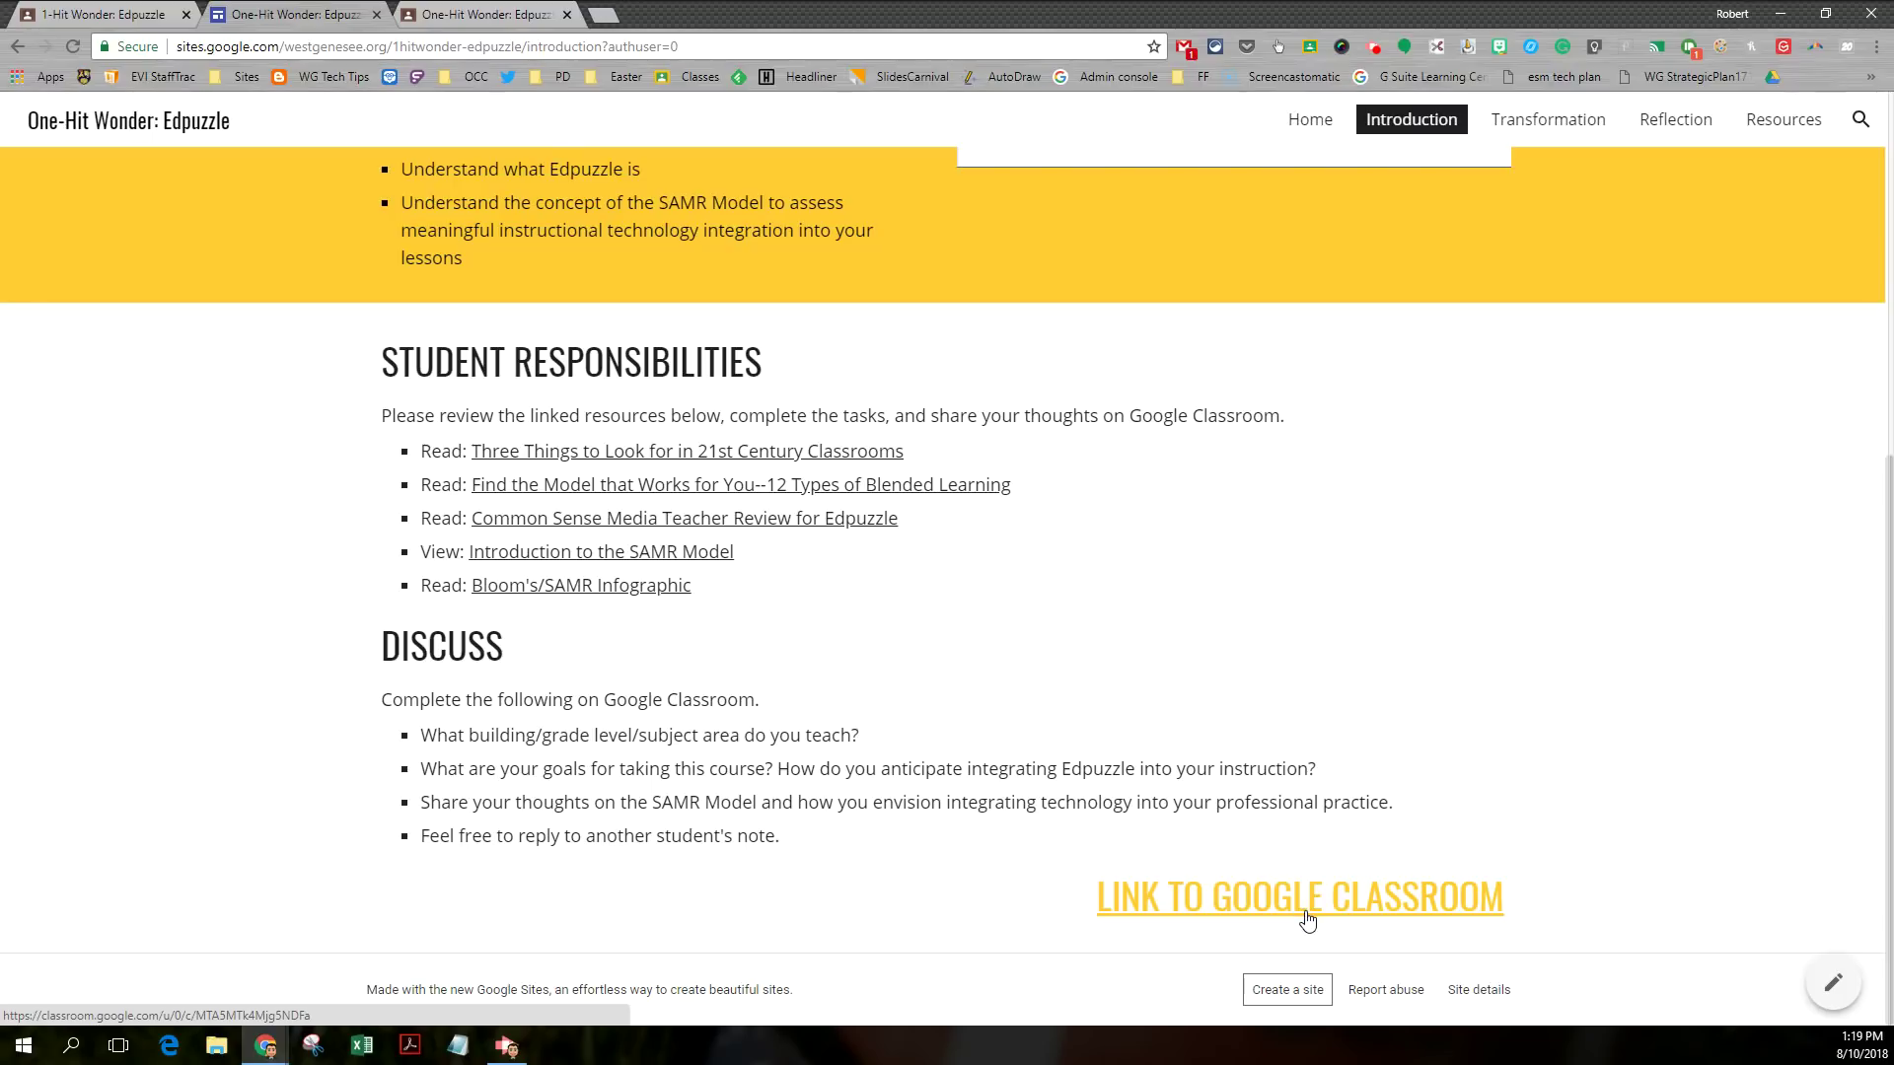
{"action": "scroll", "coordinate": [690, 454], "scroll_direction": "up", "scroll_amount": 10}
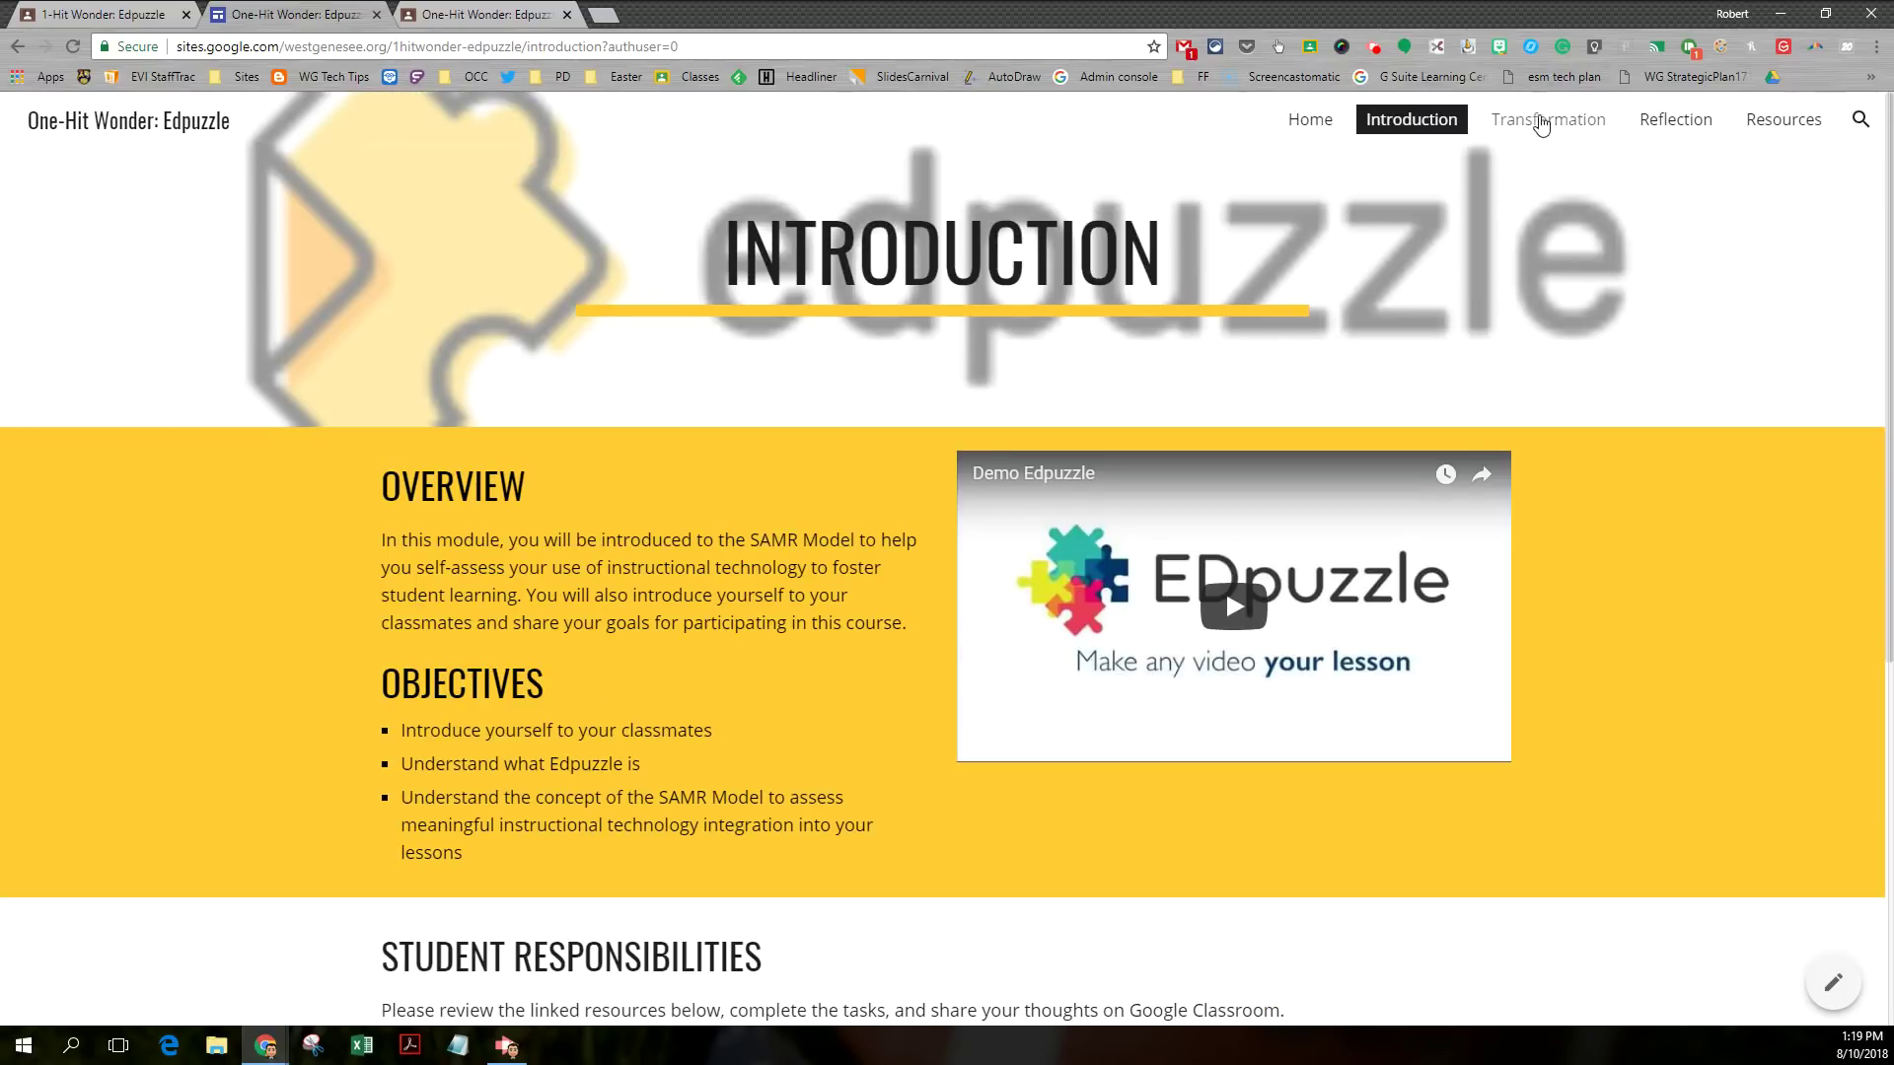
Open the course site's Transformation page and scroll through it.
{"action": "left_click", "coordinate": [1545, 123]}
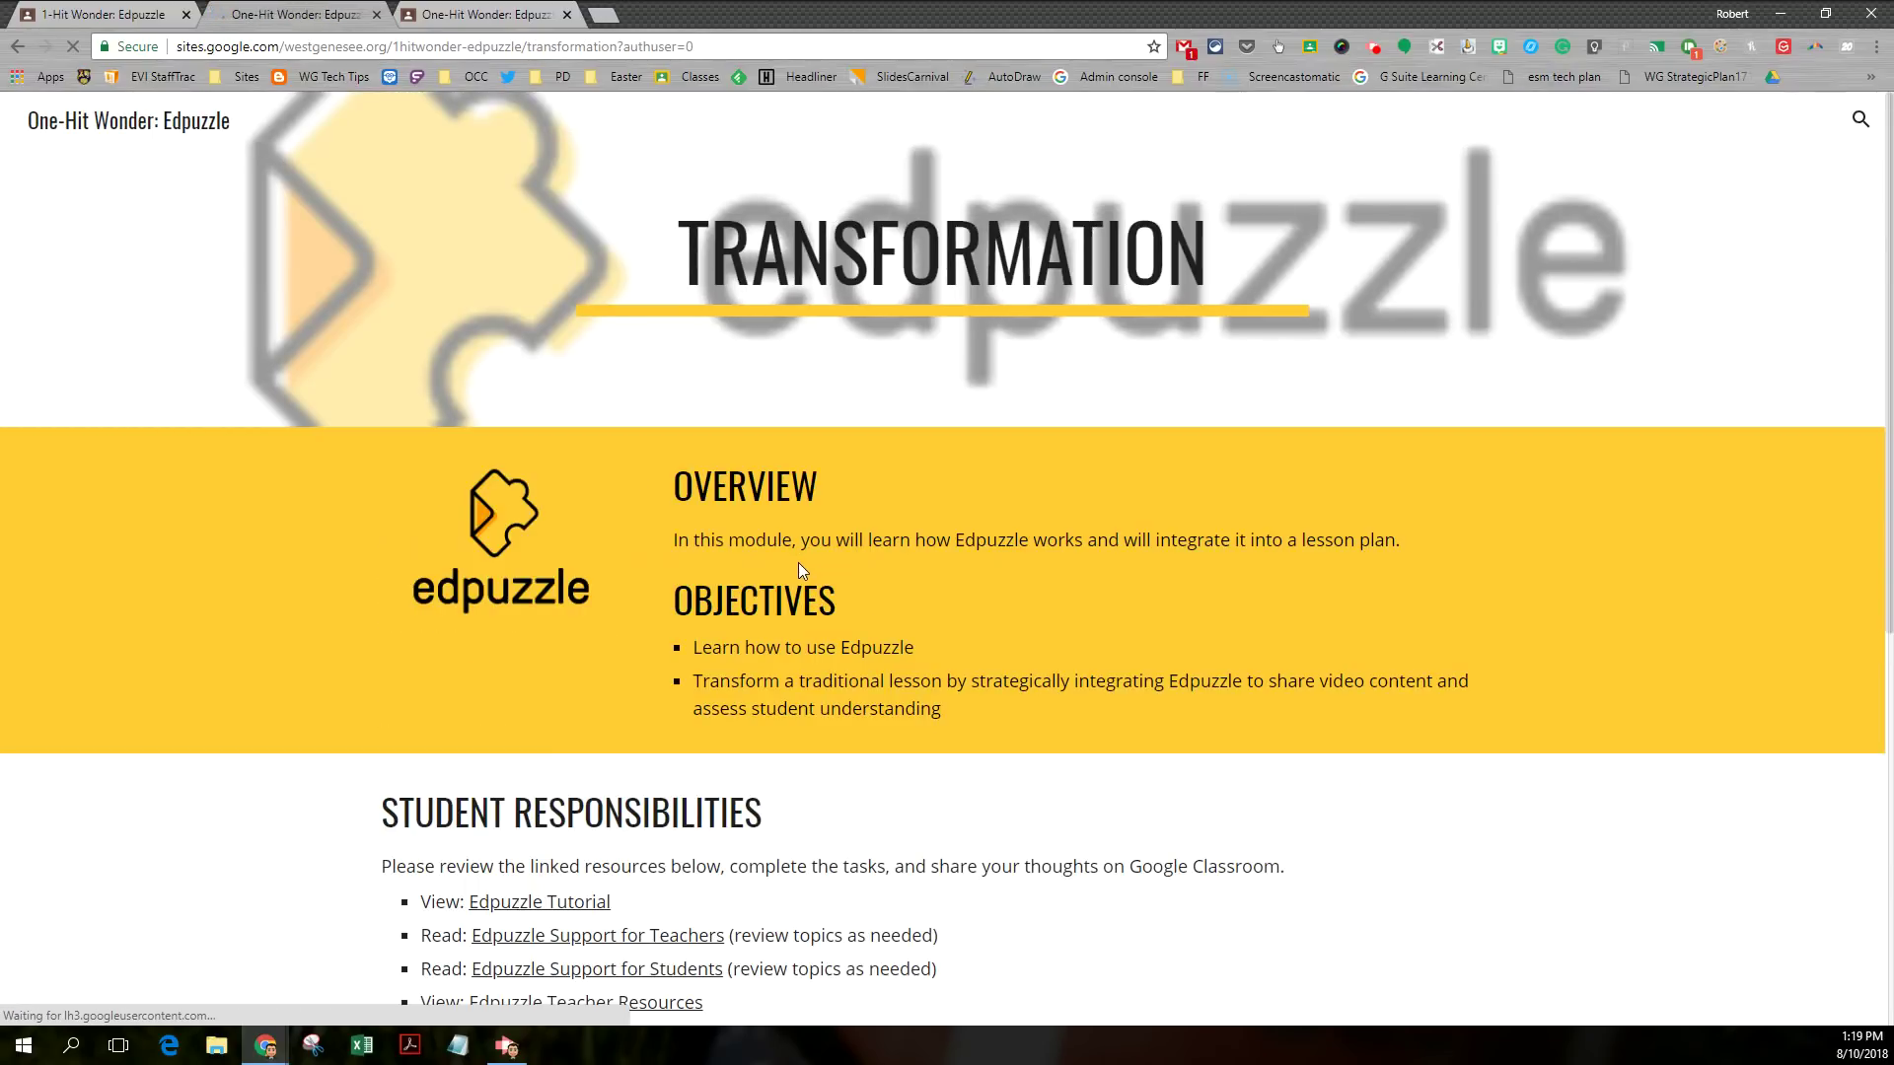
{"action": "scroll", "coordinate": [794, 574], "scroll_direction": "down", "scroll_amount": 4}
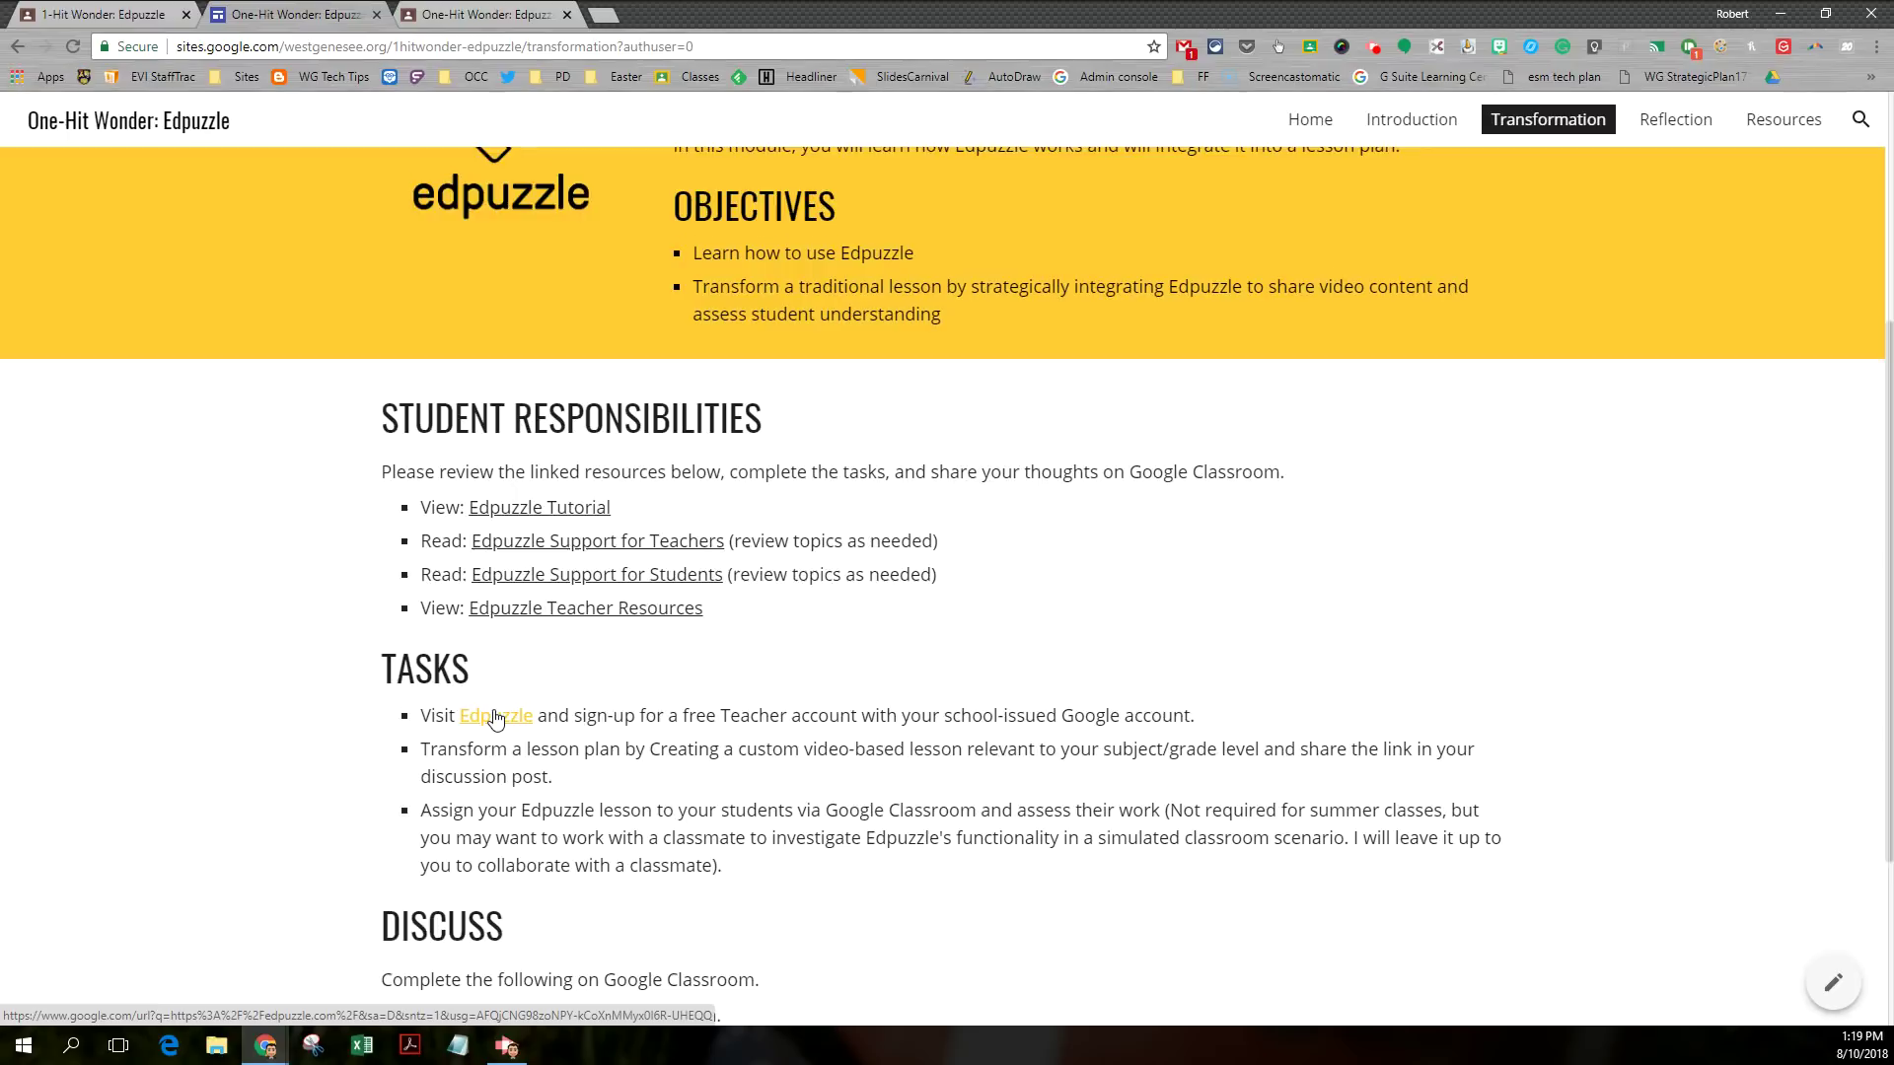
{"action": "scroll", "coordinate": [496, 719], "scroll_direction": "down", "scroll_amount": 2}
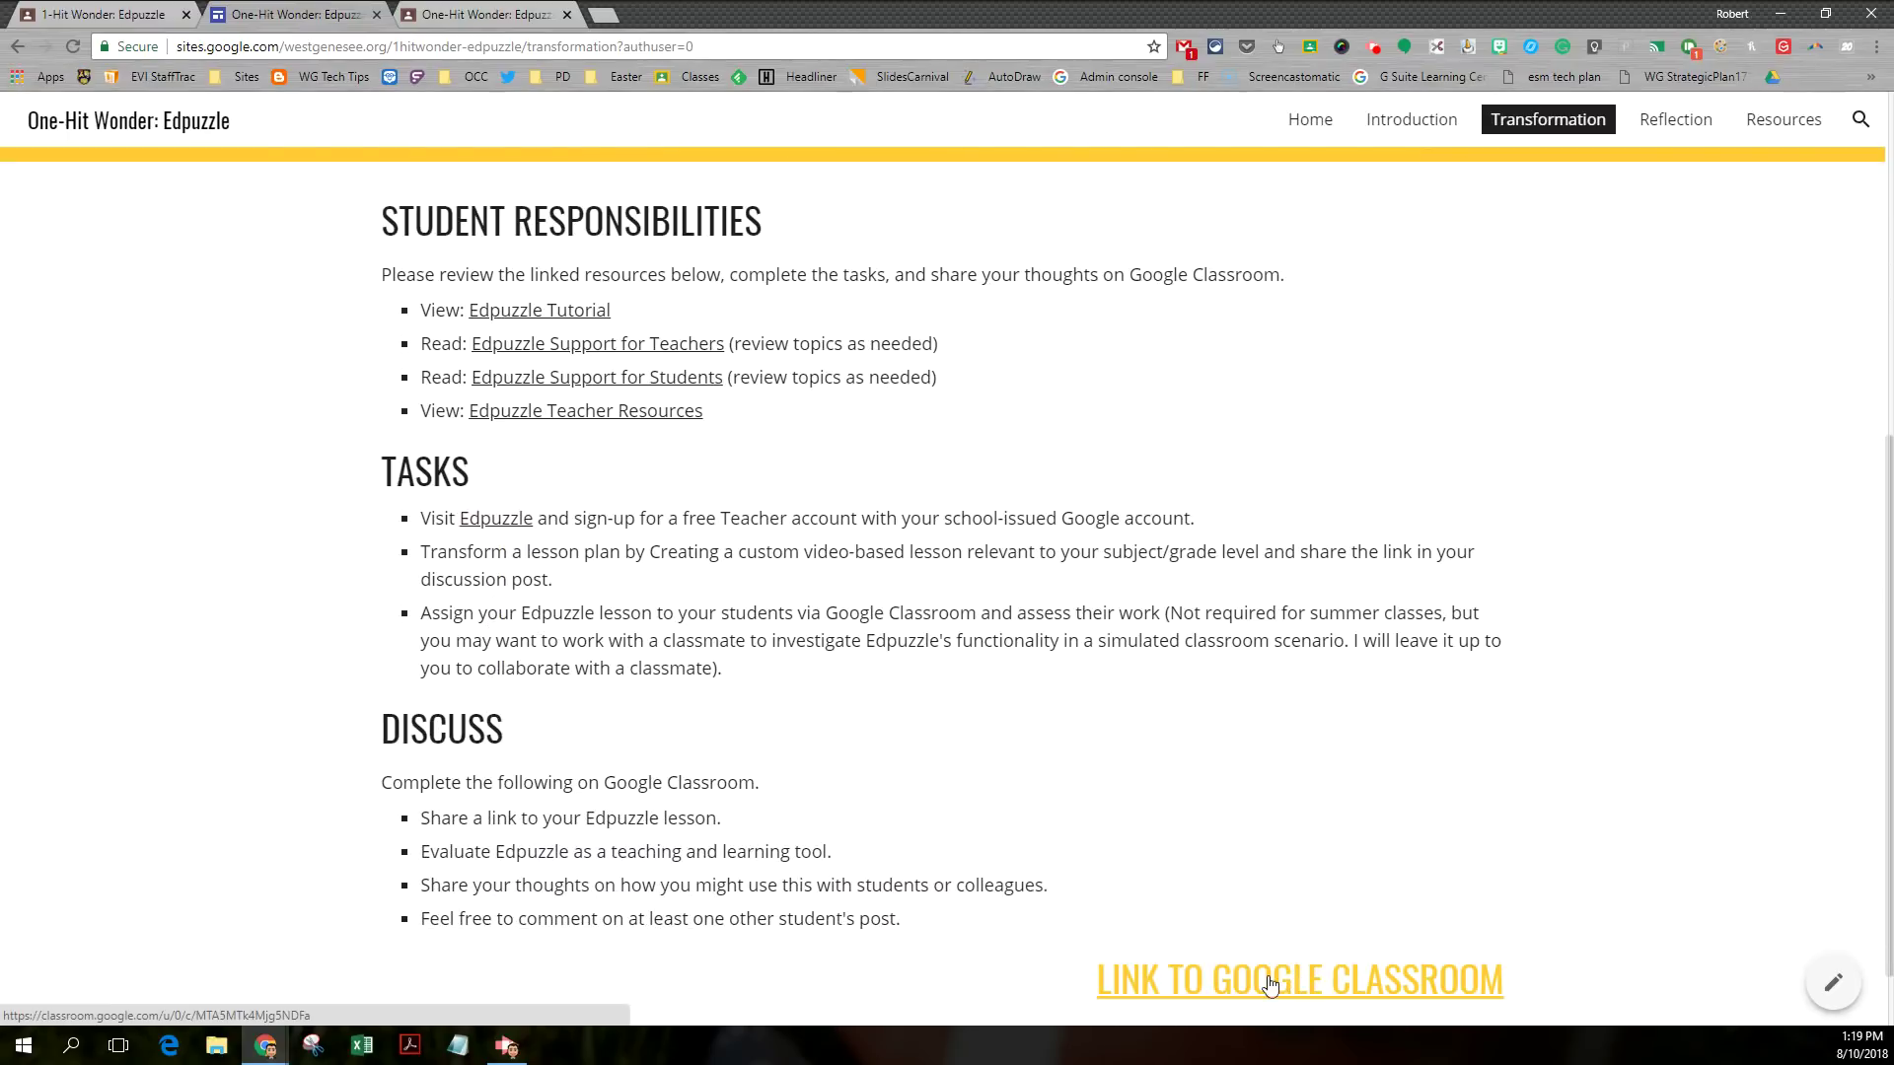
{"action": "scroll", "coordinate": [1336, 989], "scroll_direction": "up", "scroll_amount": 6}
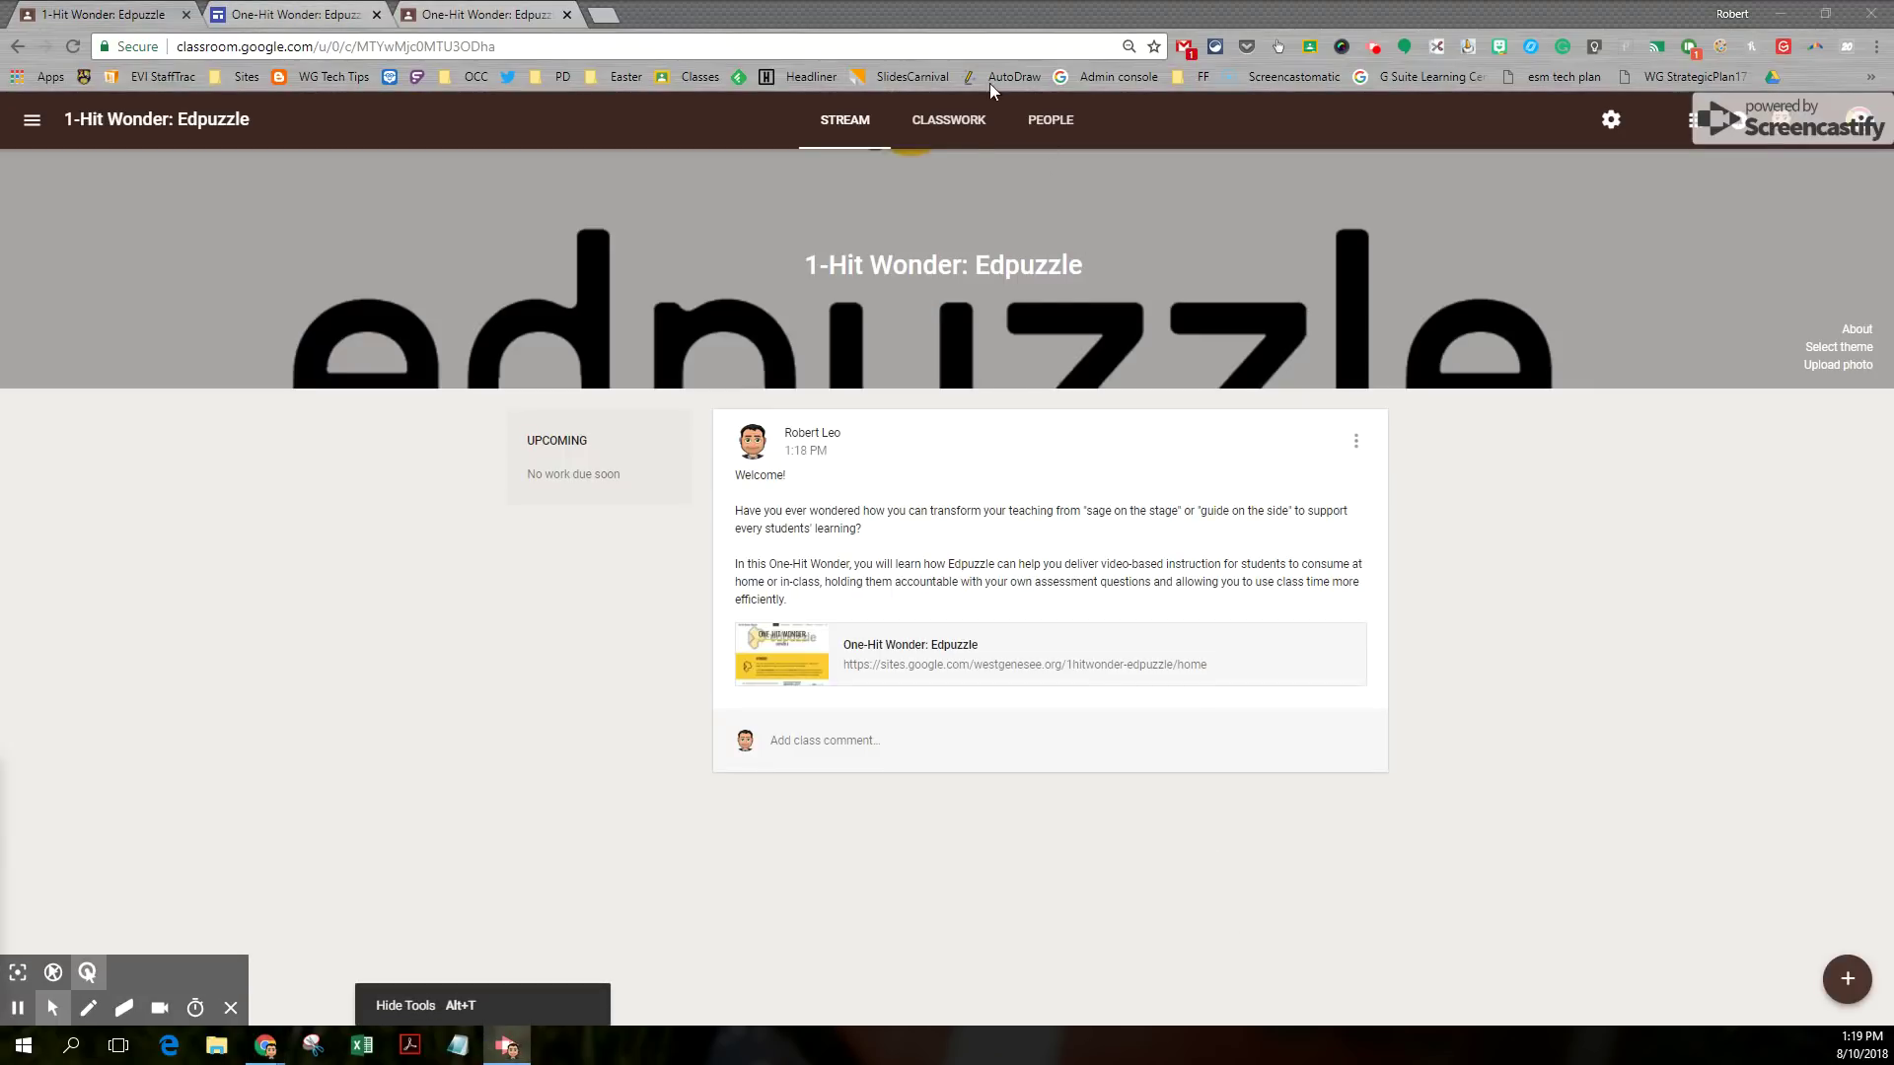
On the Classwork page, add a topic named Introduction.
{"action": "left_click", "coordinate": [957, 122]}
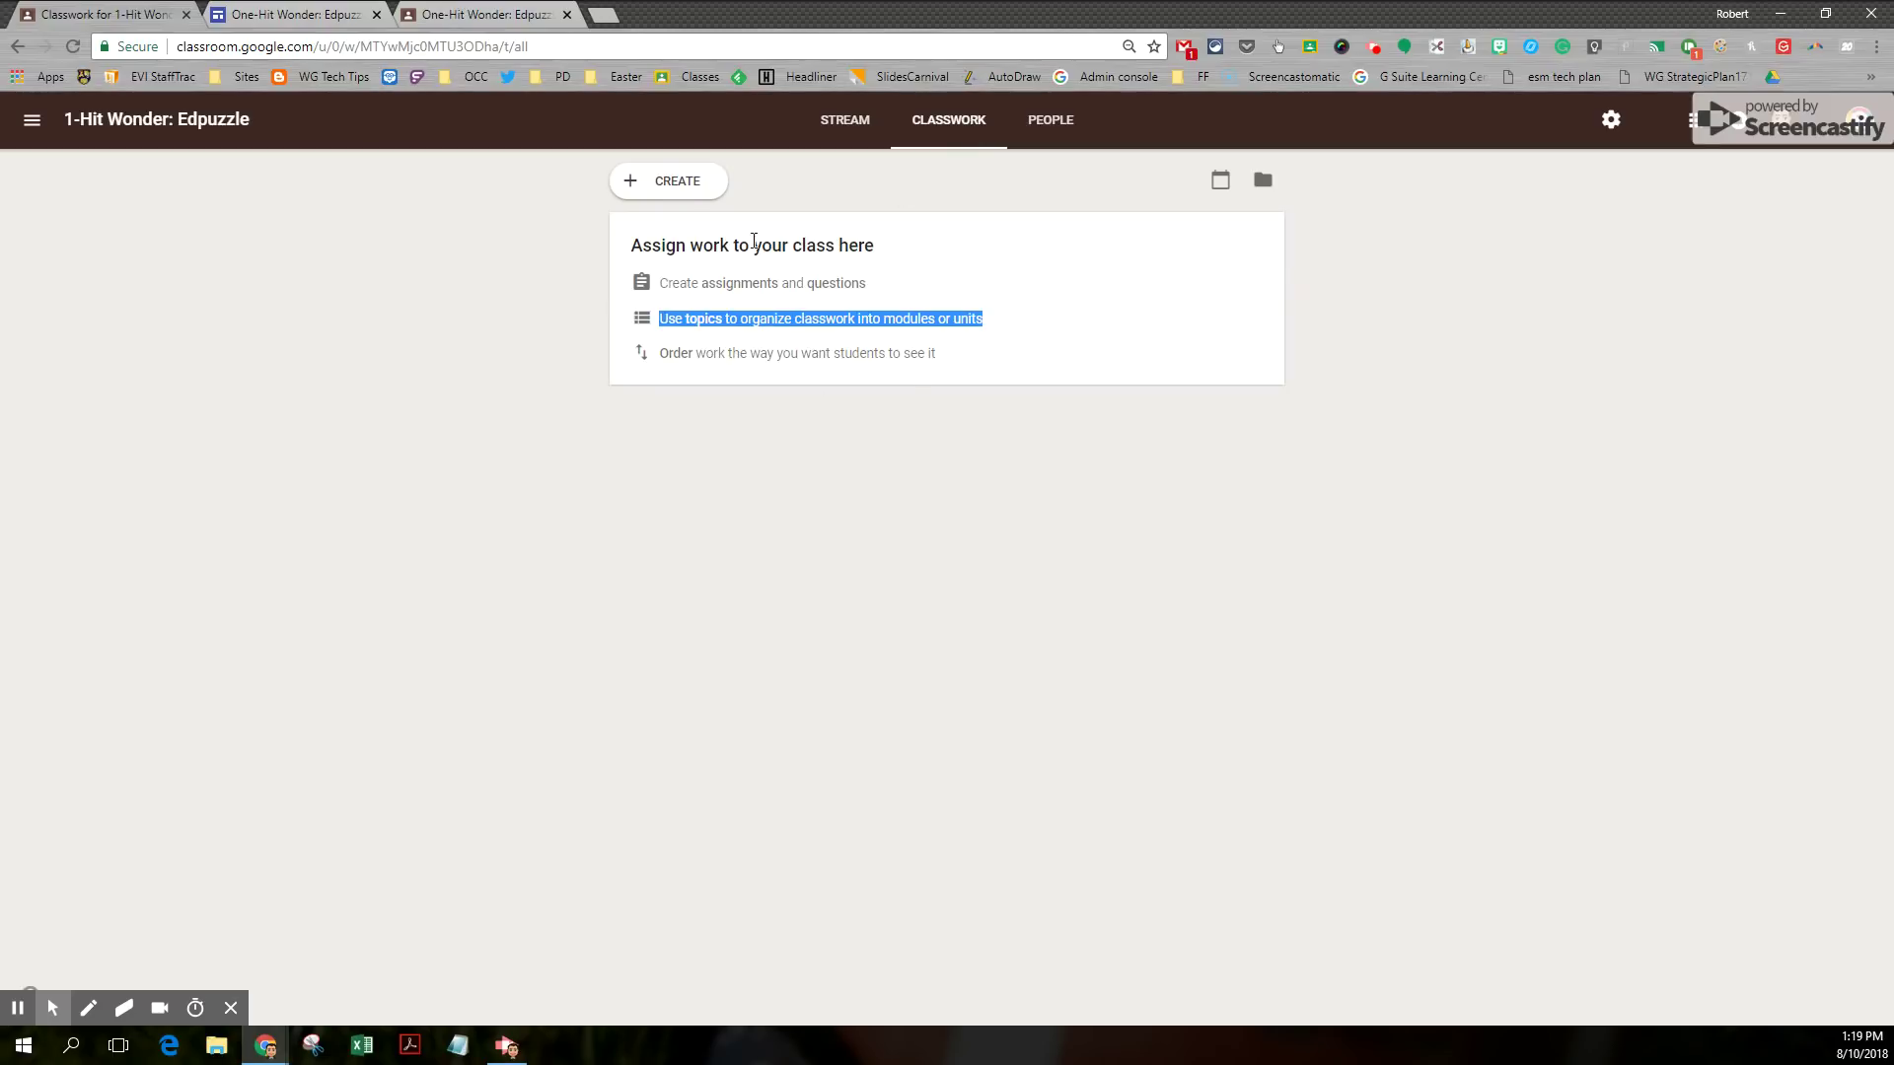
{"action": "left_click", "coordinate": [669, 179]}
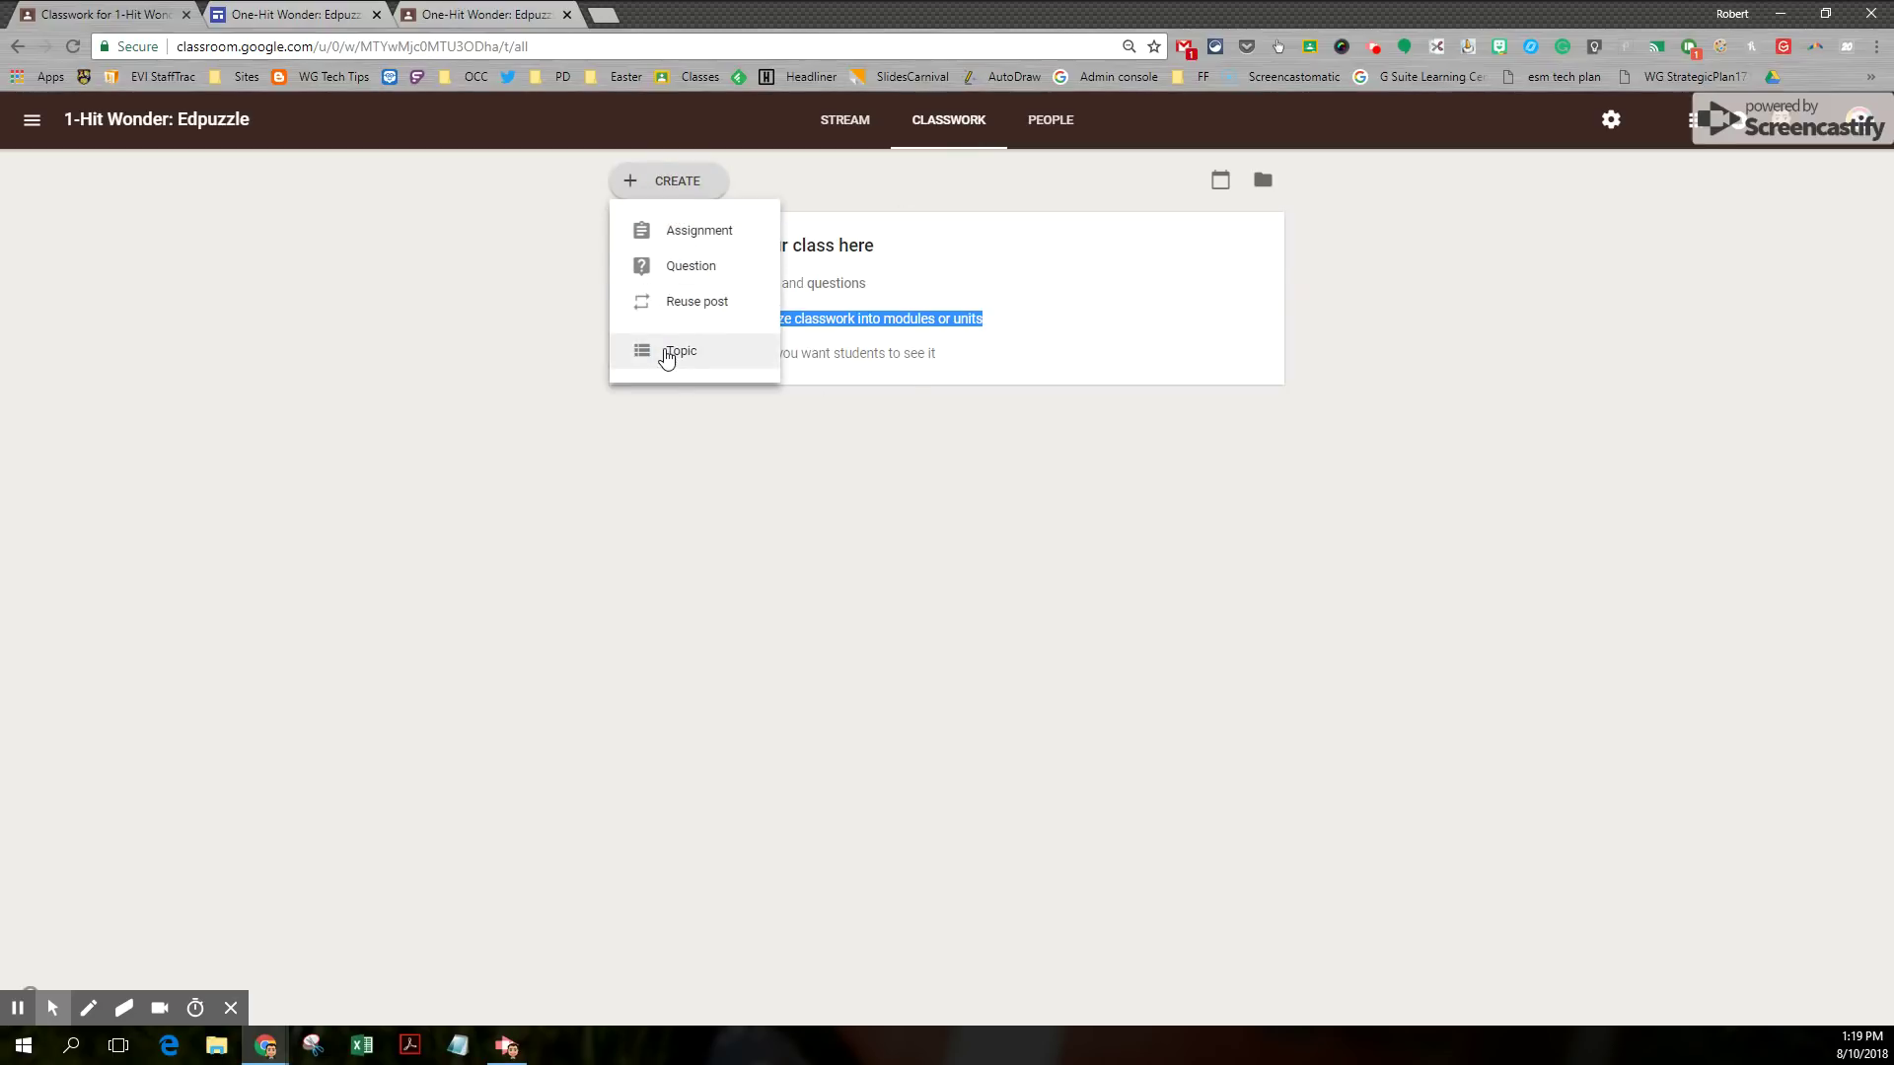
{"action": "left_click", "coordinate": [667, 352]}
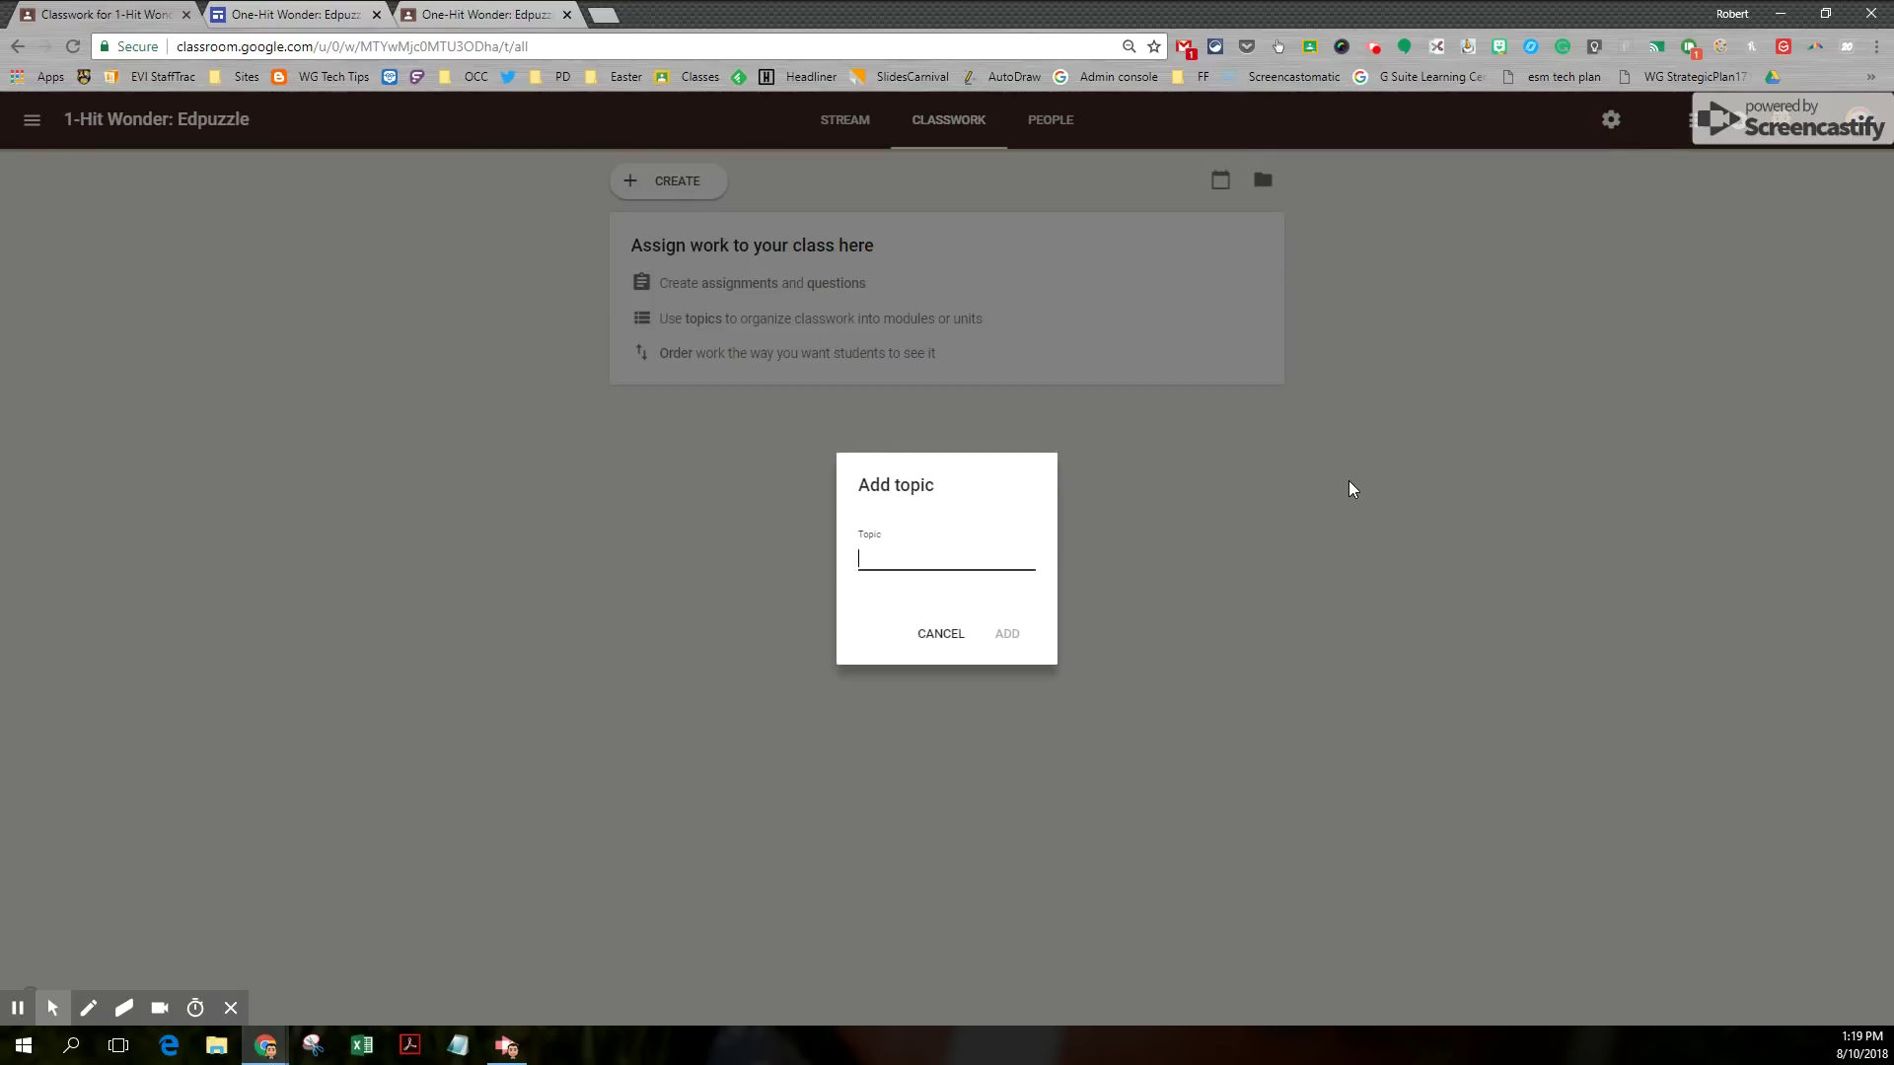
{"action": "type", "text": "Introduction"}
{"action": "left_click", "coordinate": [1008, 636]}
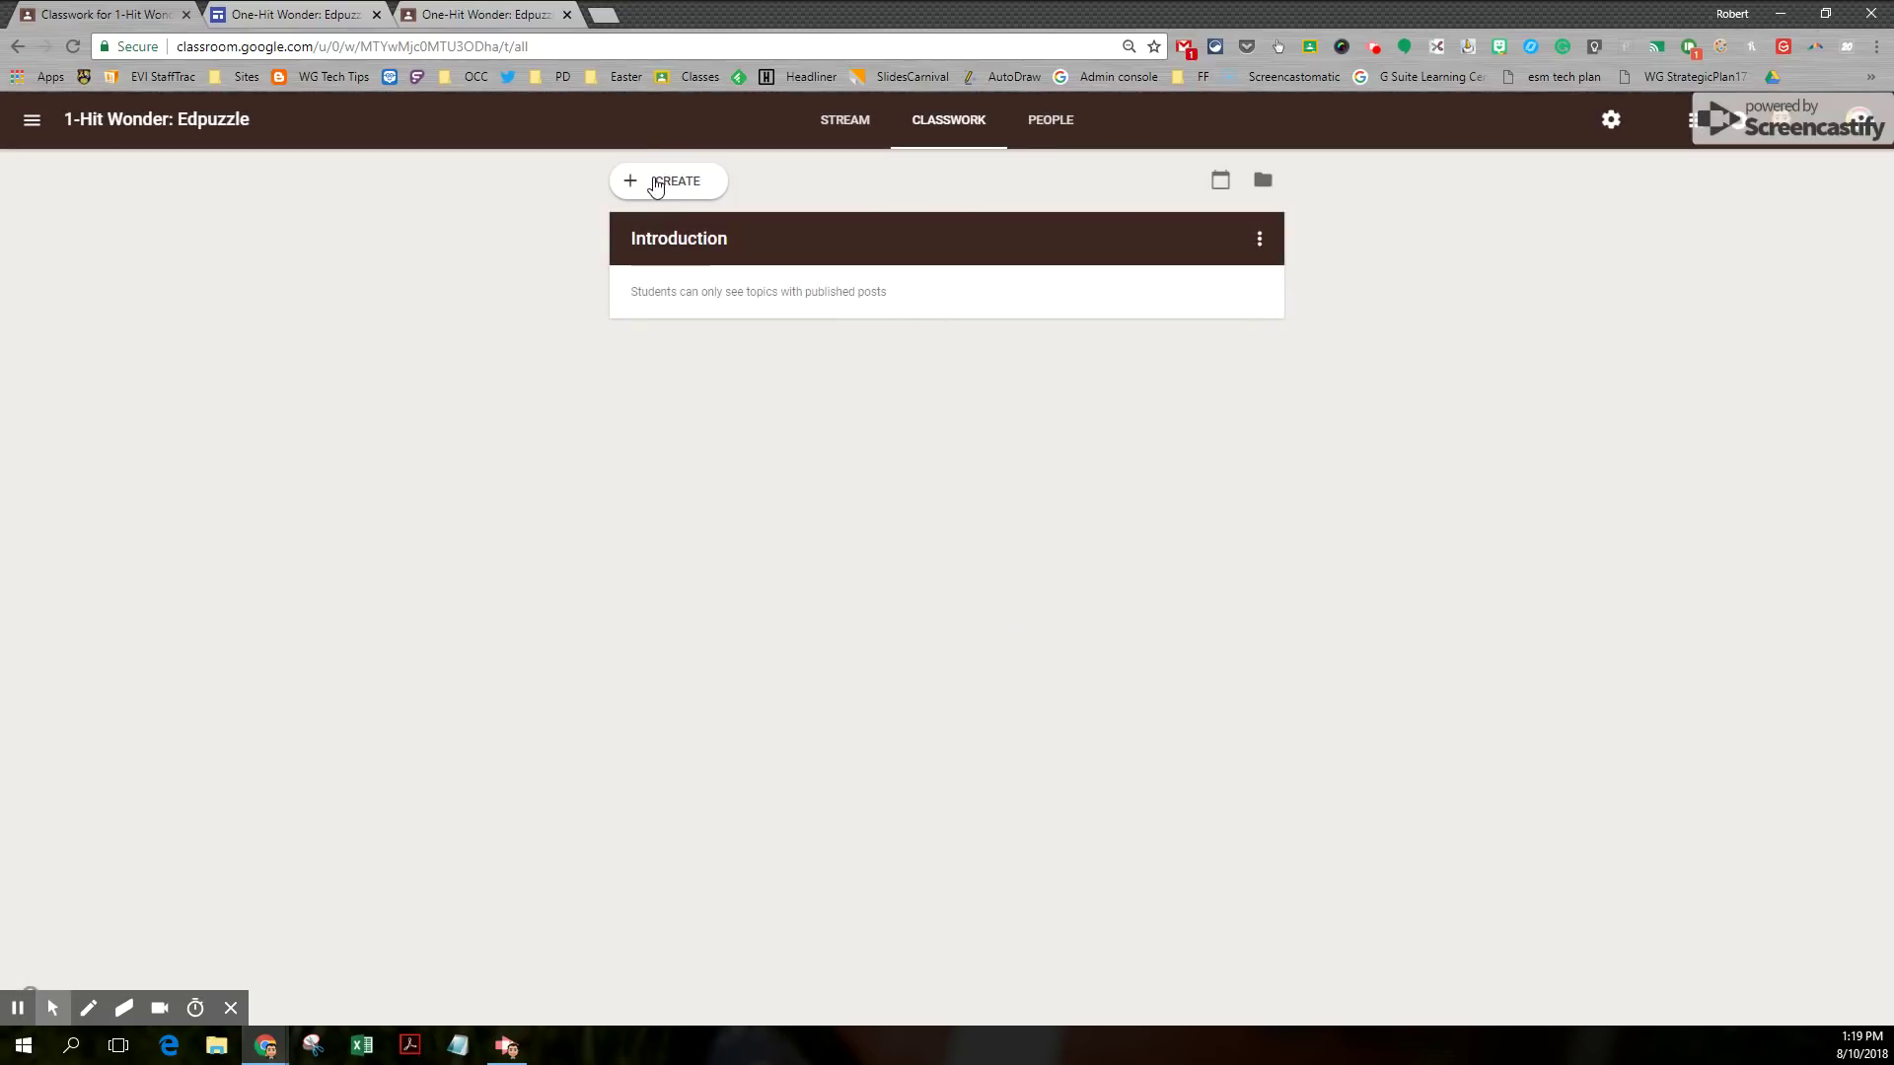
Add a second topic named Transformation.
{"action": "left_click", "coordinate": [656, 183]}
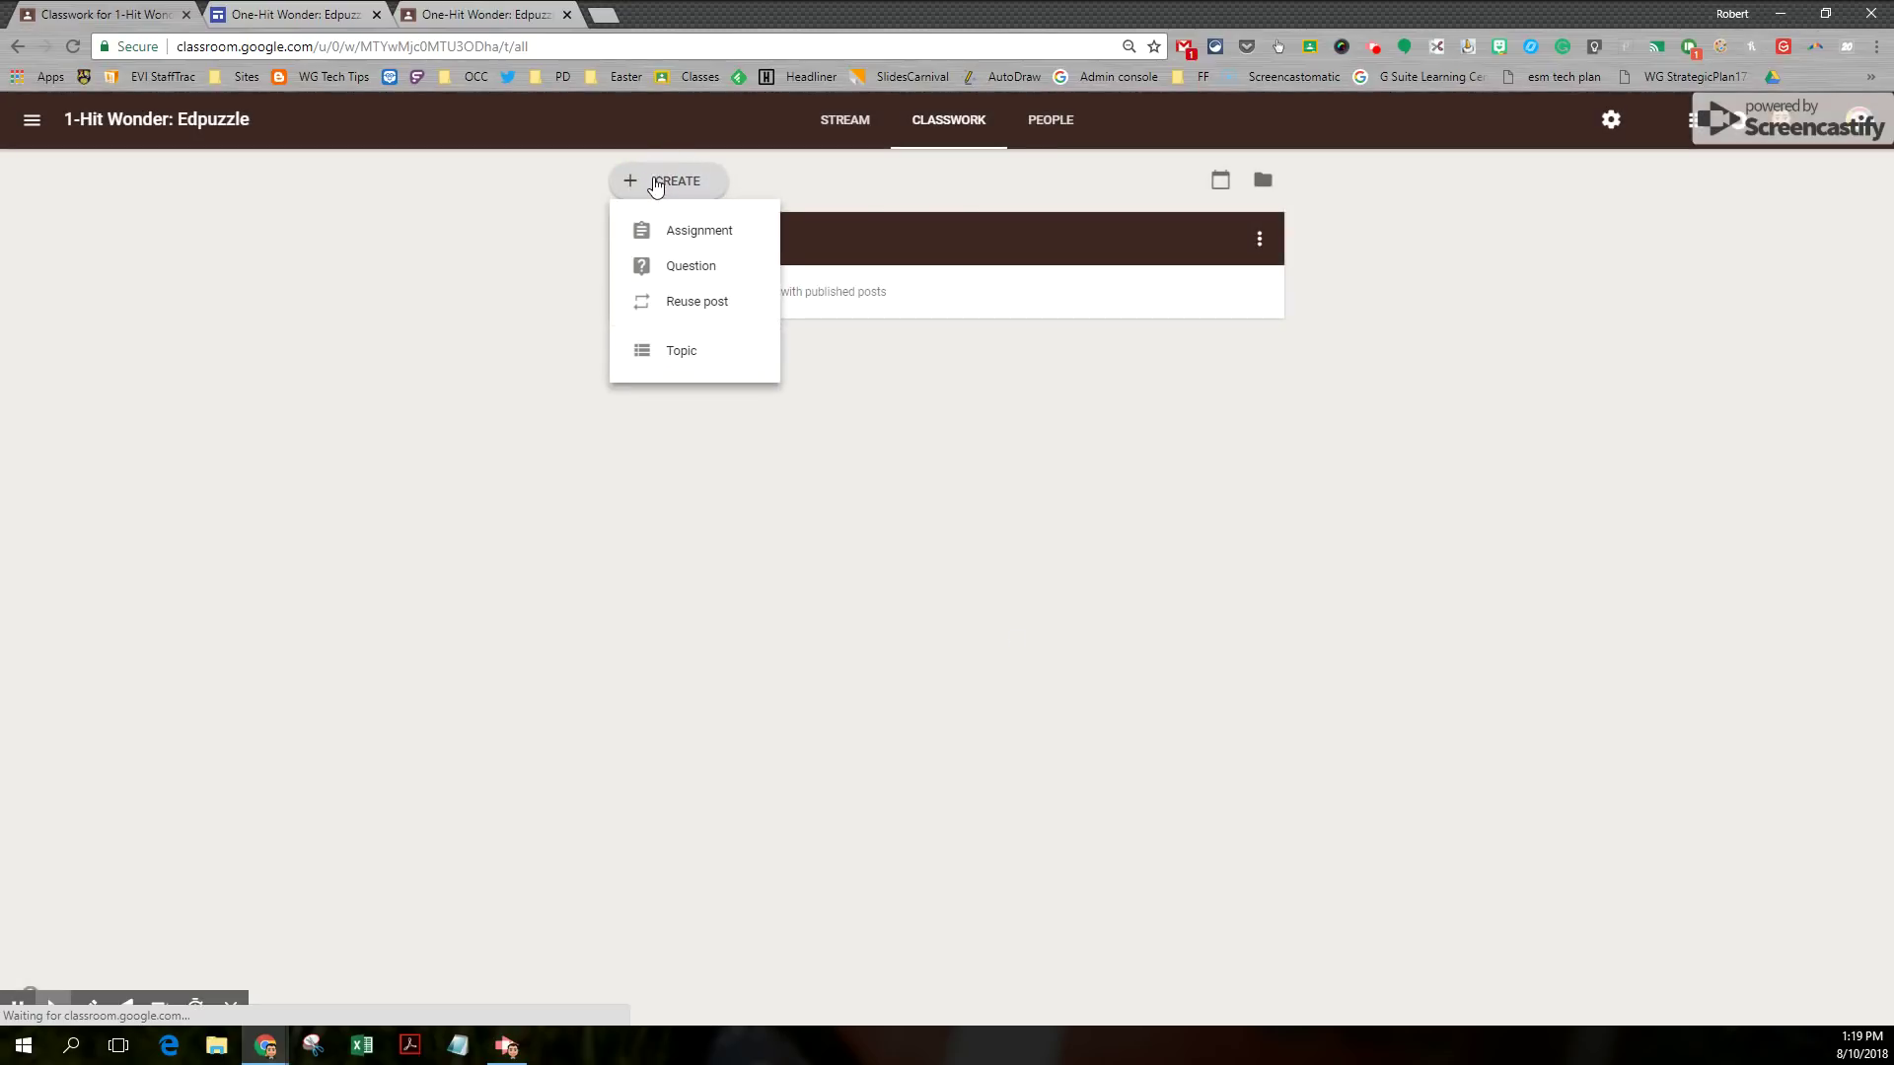
{"action": "left_click", "coordinate": [679, 354]}
{"action": "type", "text": "Transformation"}
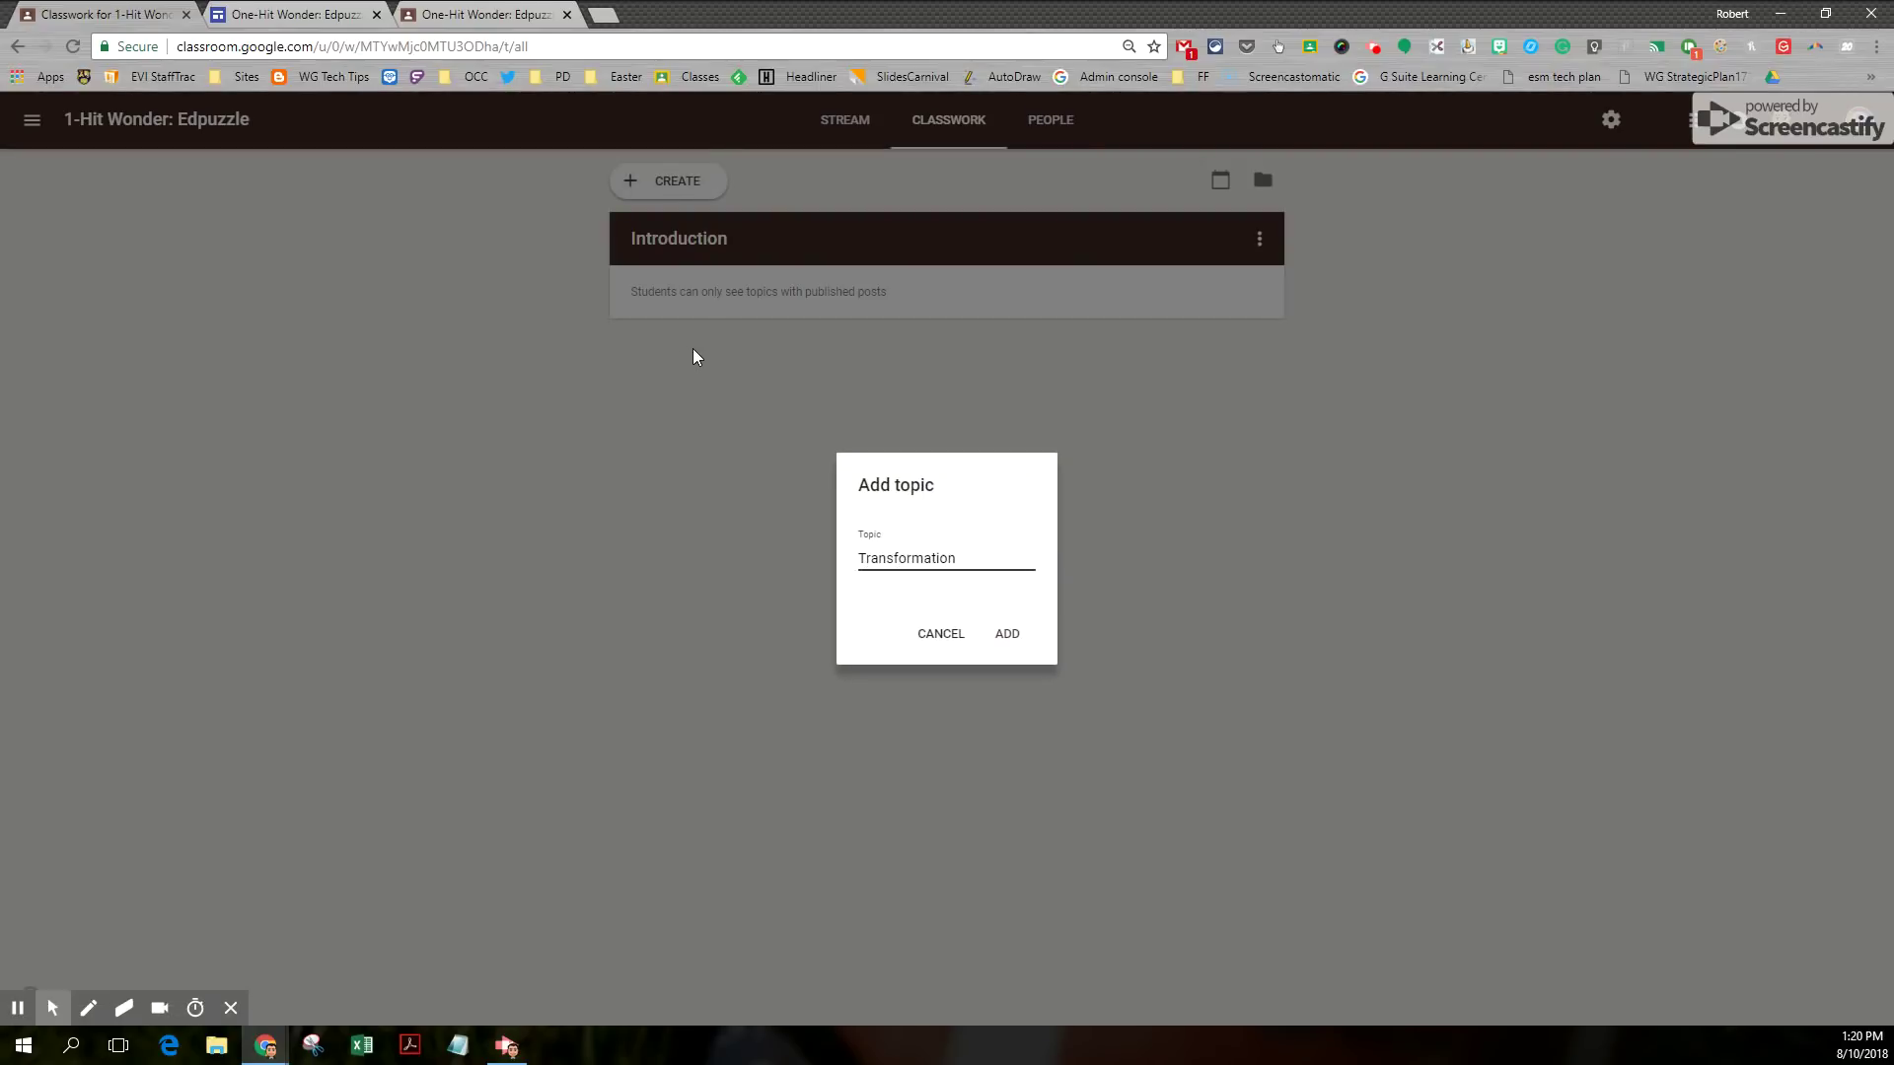
{"action": "left_click", "coordinate": [1007, 634]}
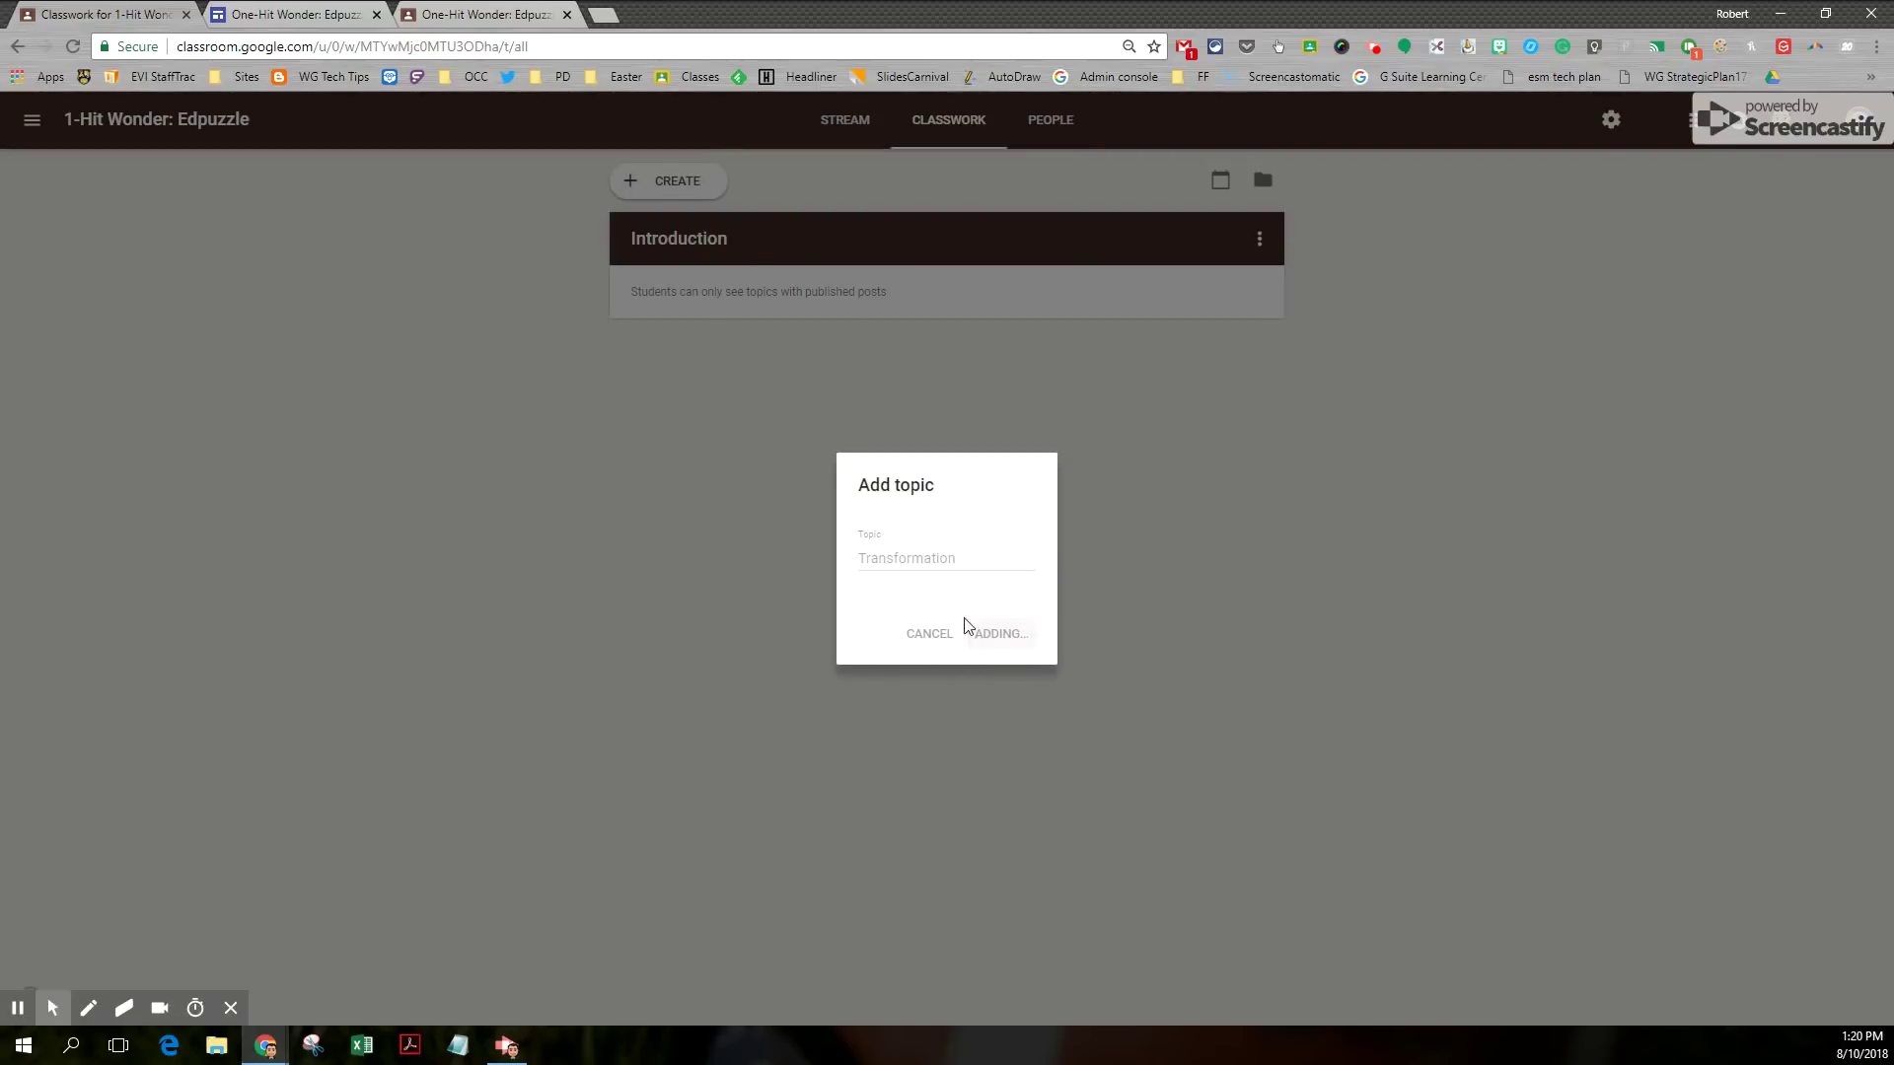
Add a third topic named Reflection.
{"action": "left_click", "coordinate": [685, 183]}
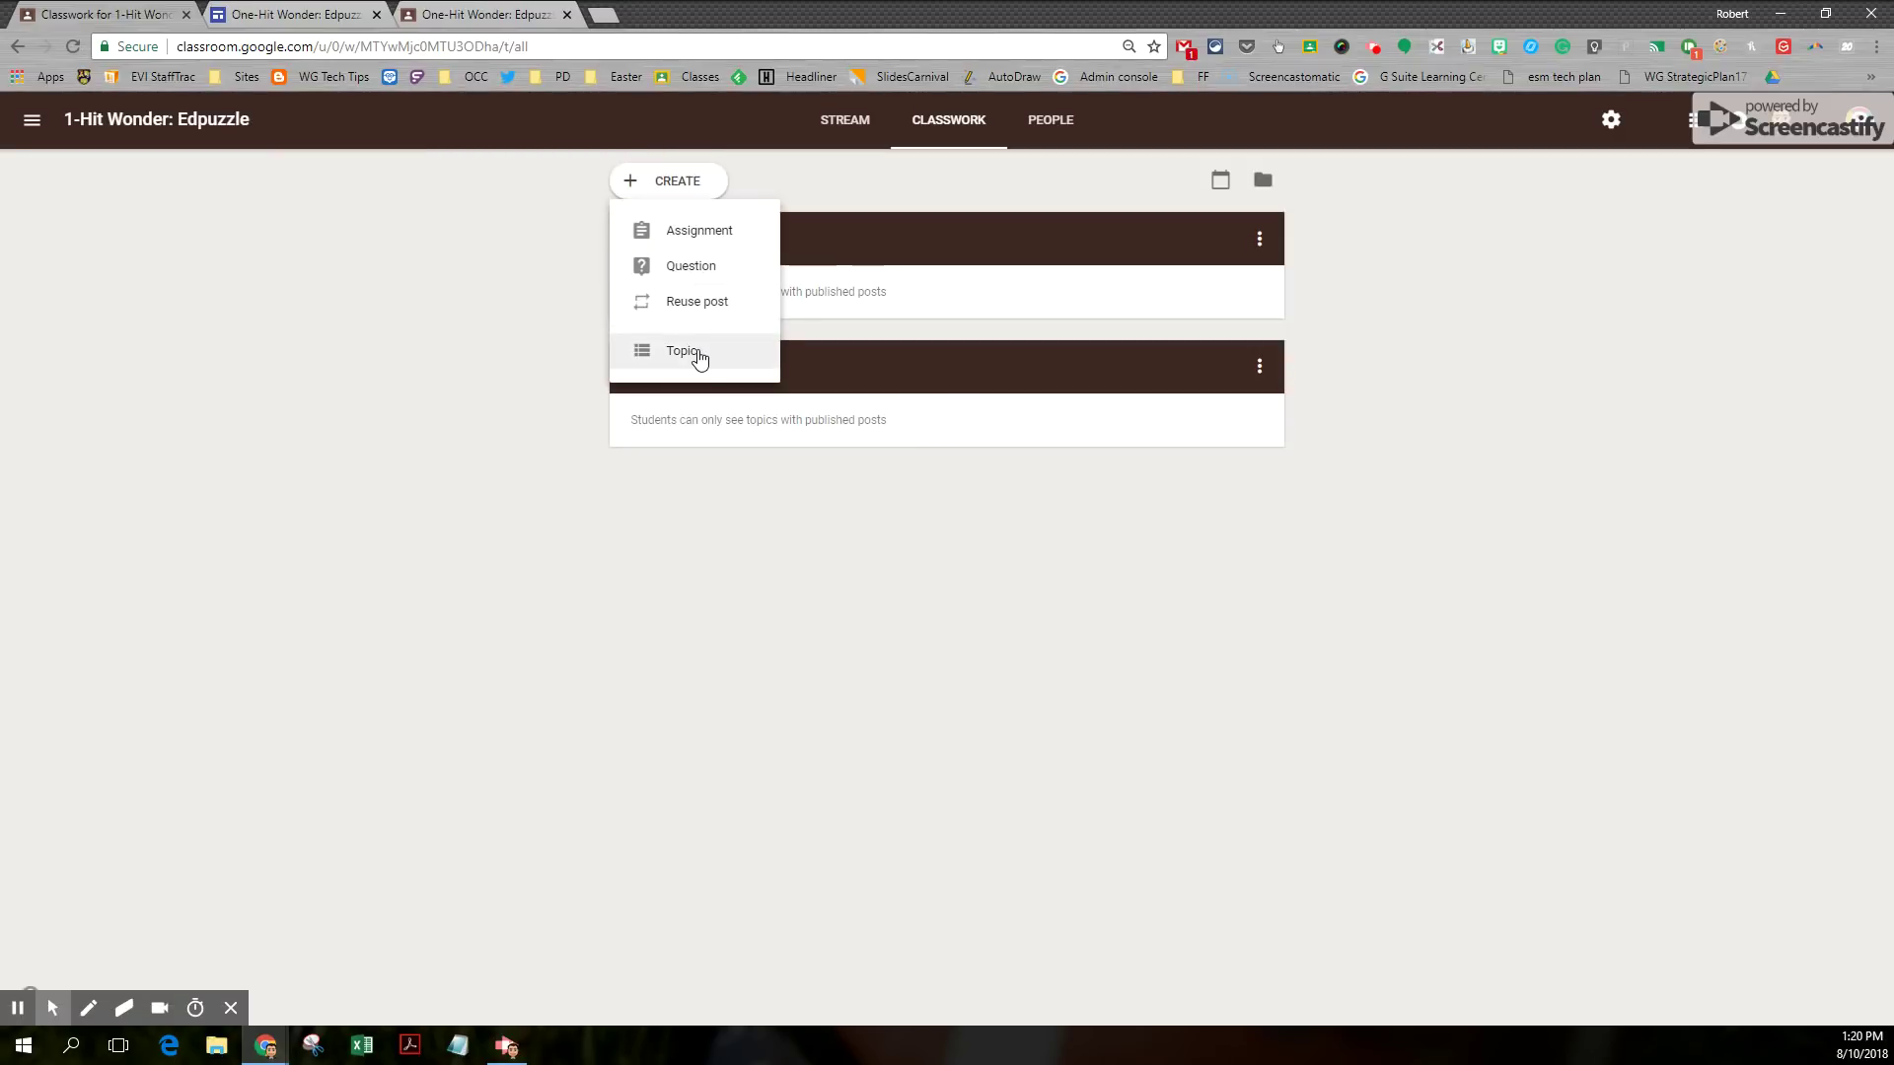
{"action": "key", "text": "Escape"}
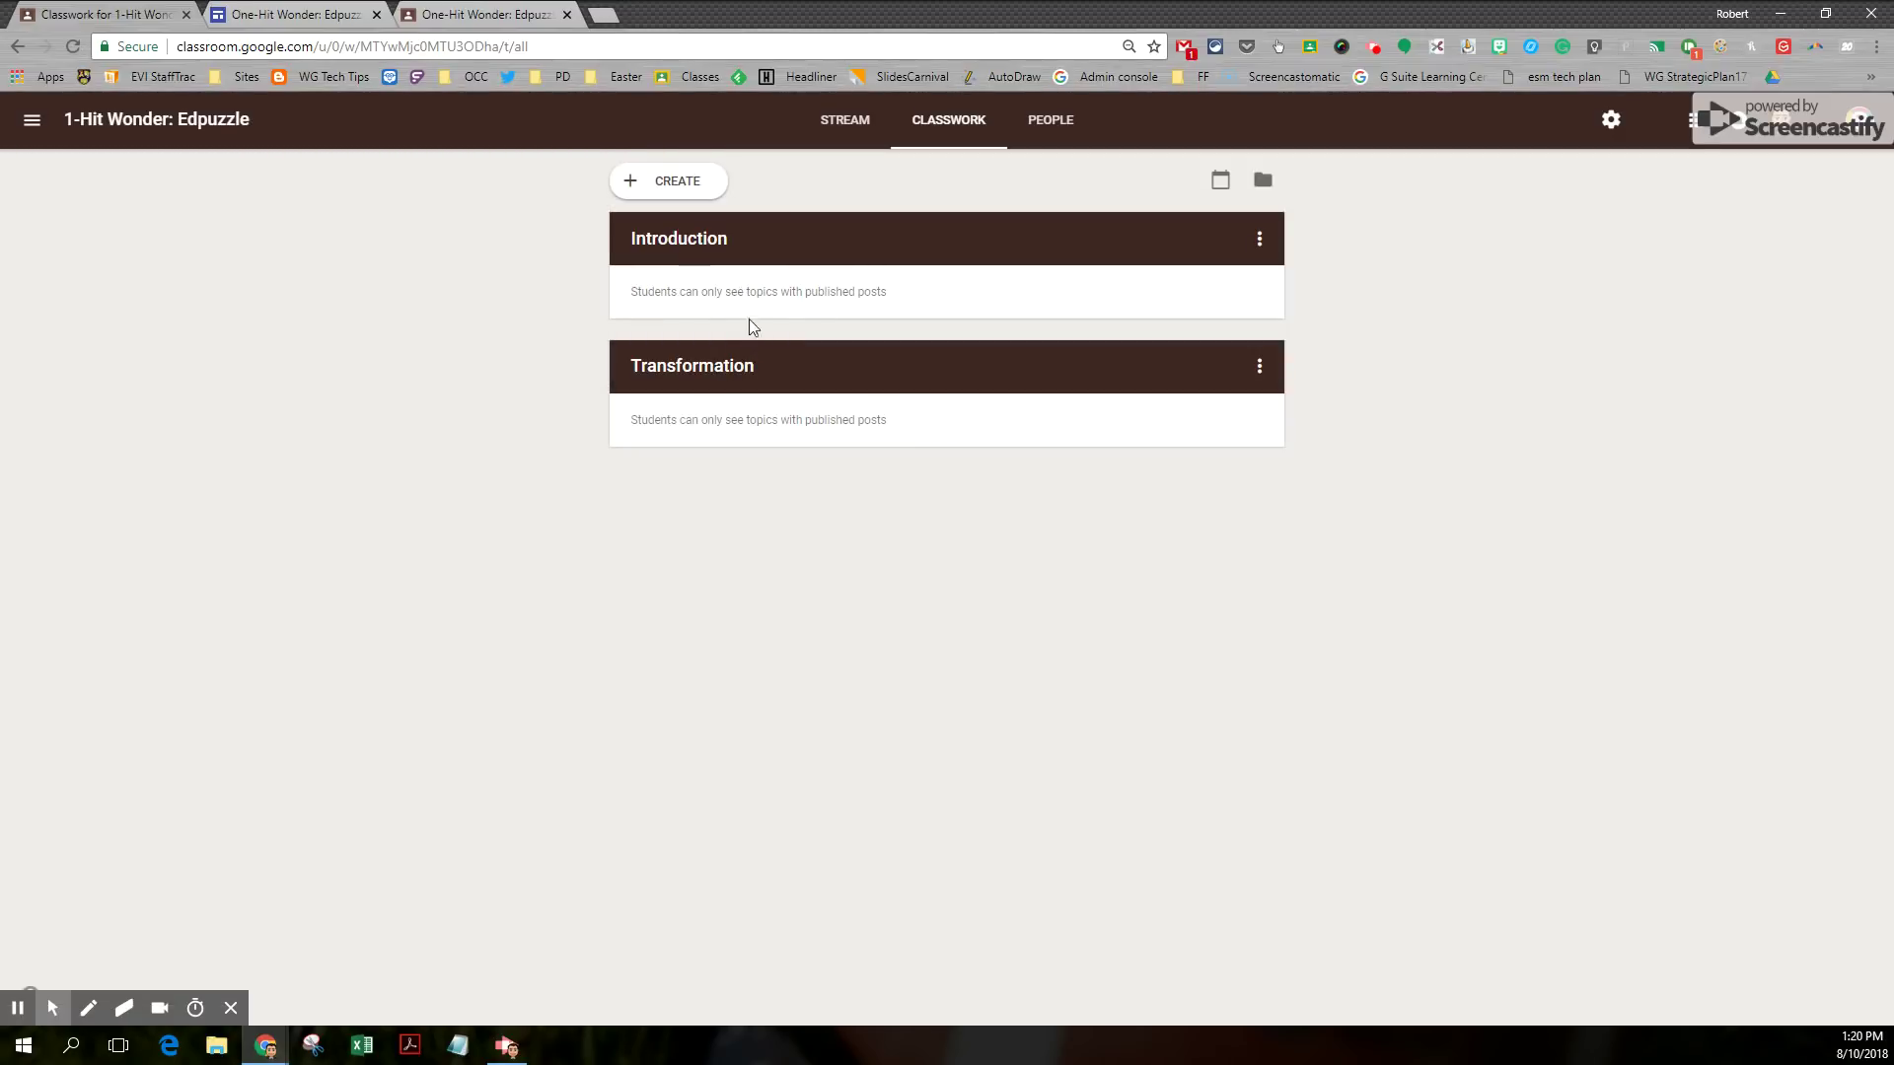
{"action": "left_click", "coordinate": [655, 198]}
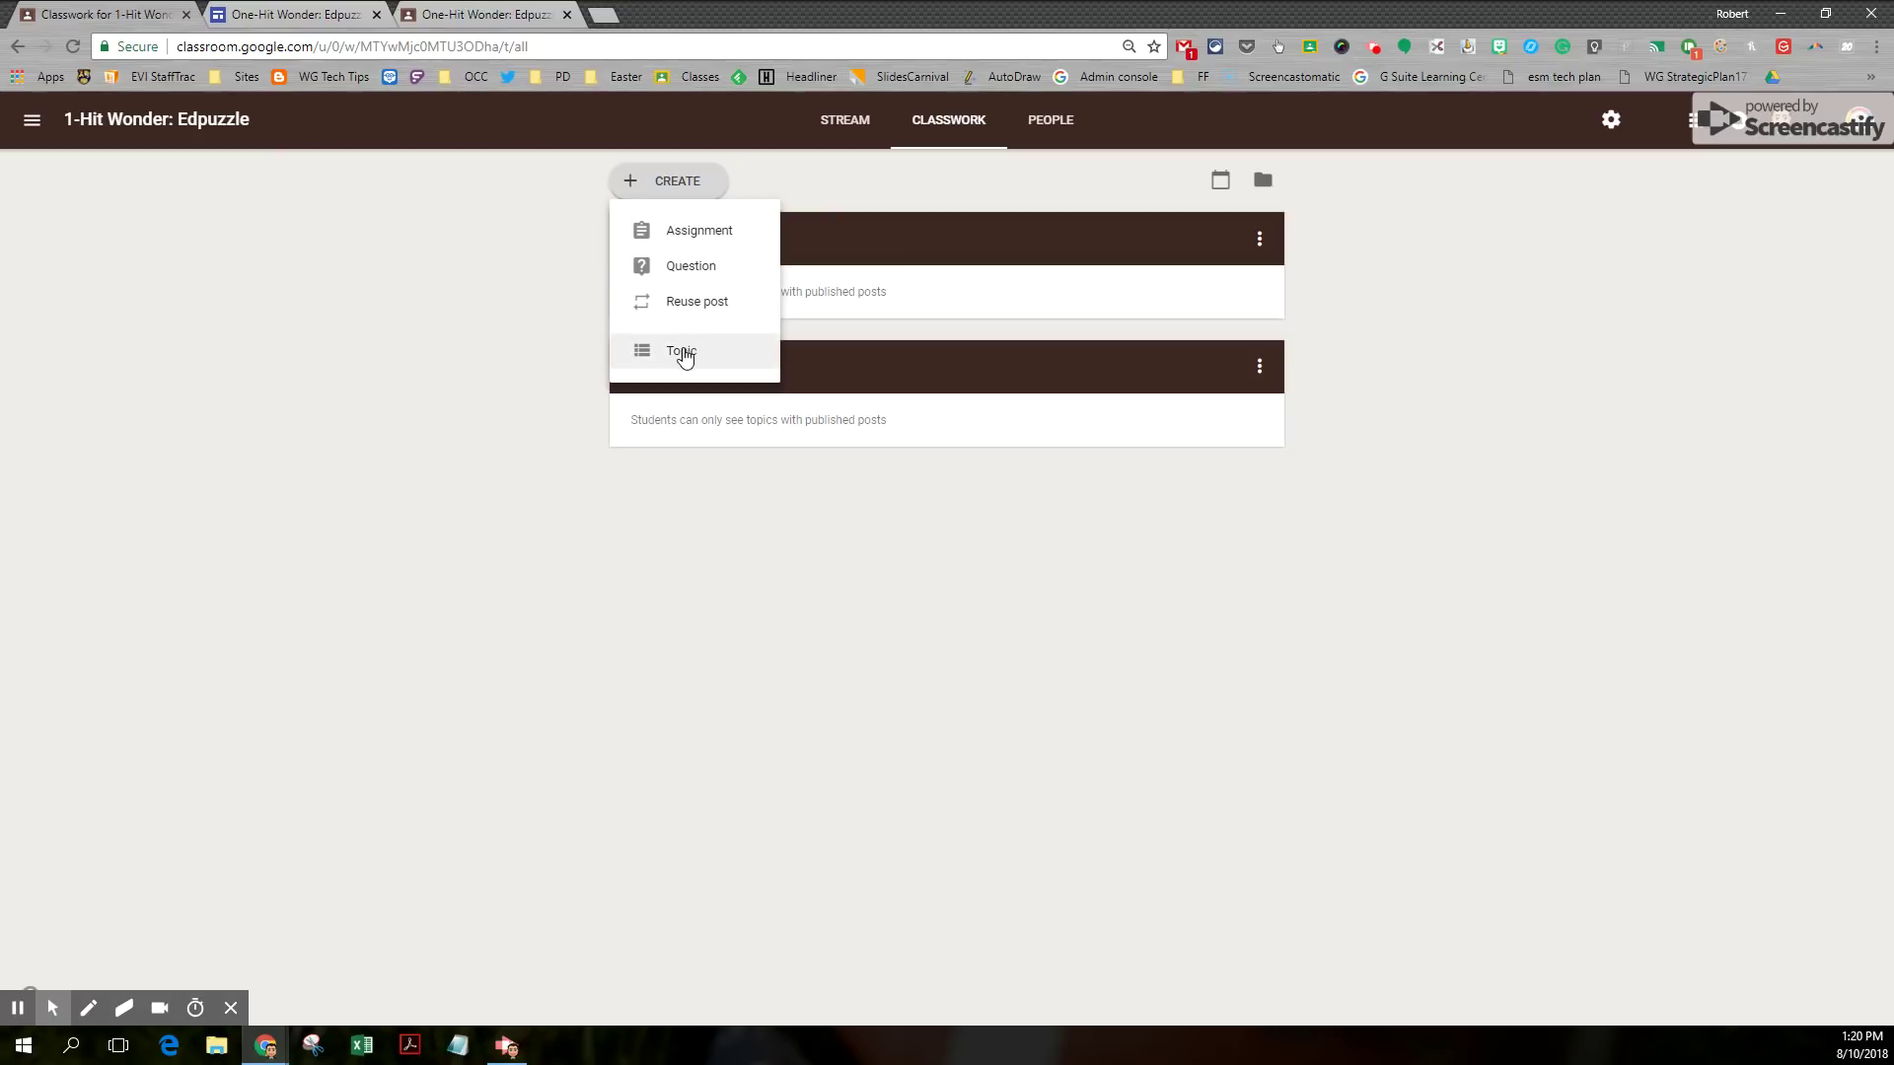
{"action": "left_click", "coordinate": [684, 353]}
{"action": "type", "text": "Reflection"}
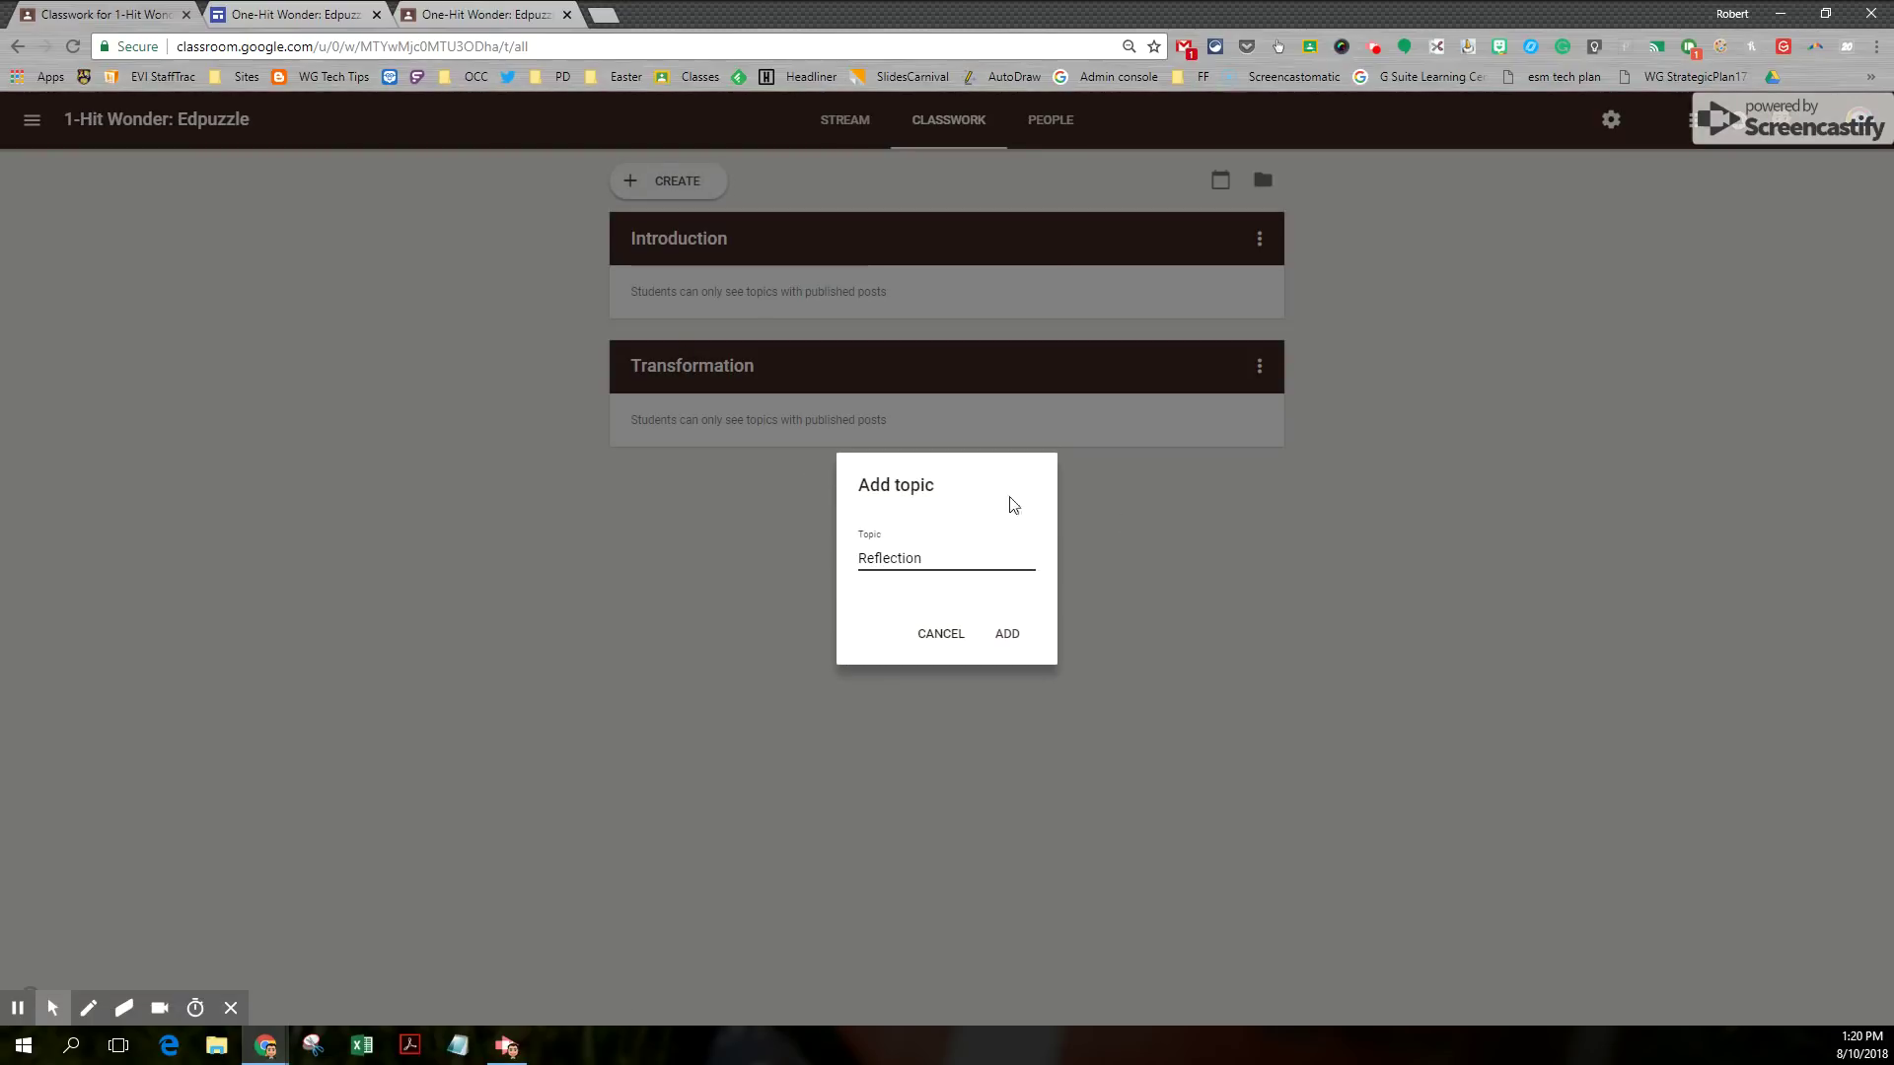
{"action": "left_click", "coordinate": [1008, 635]}
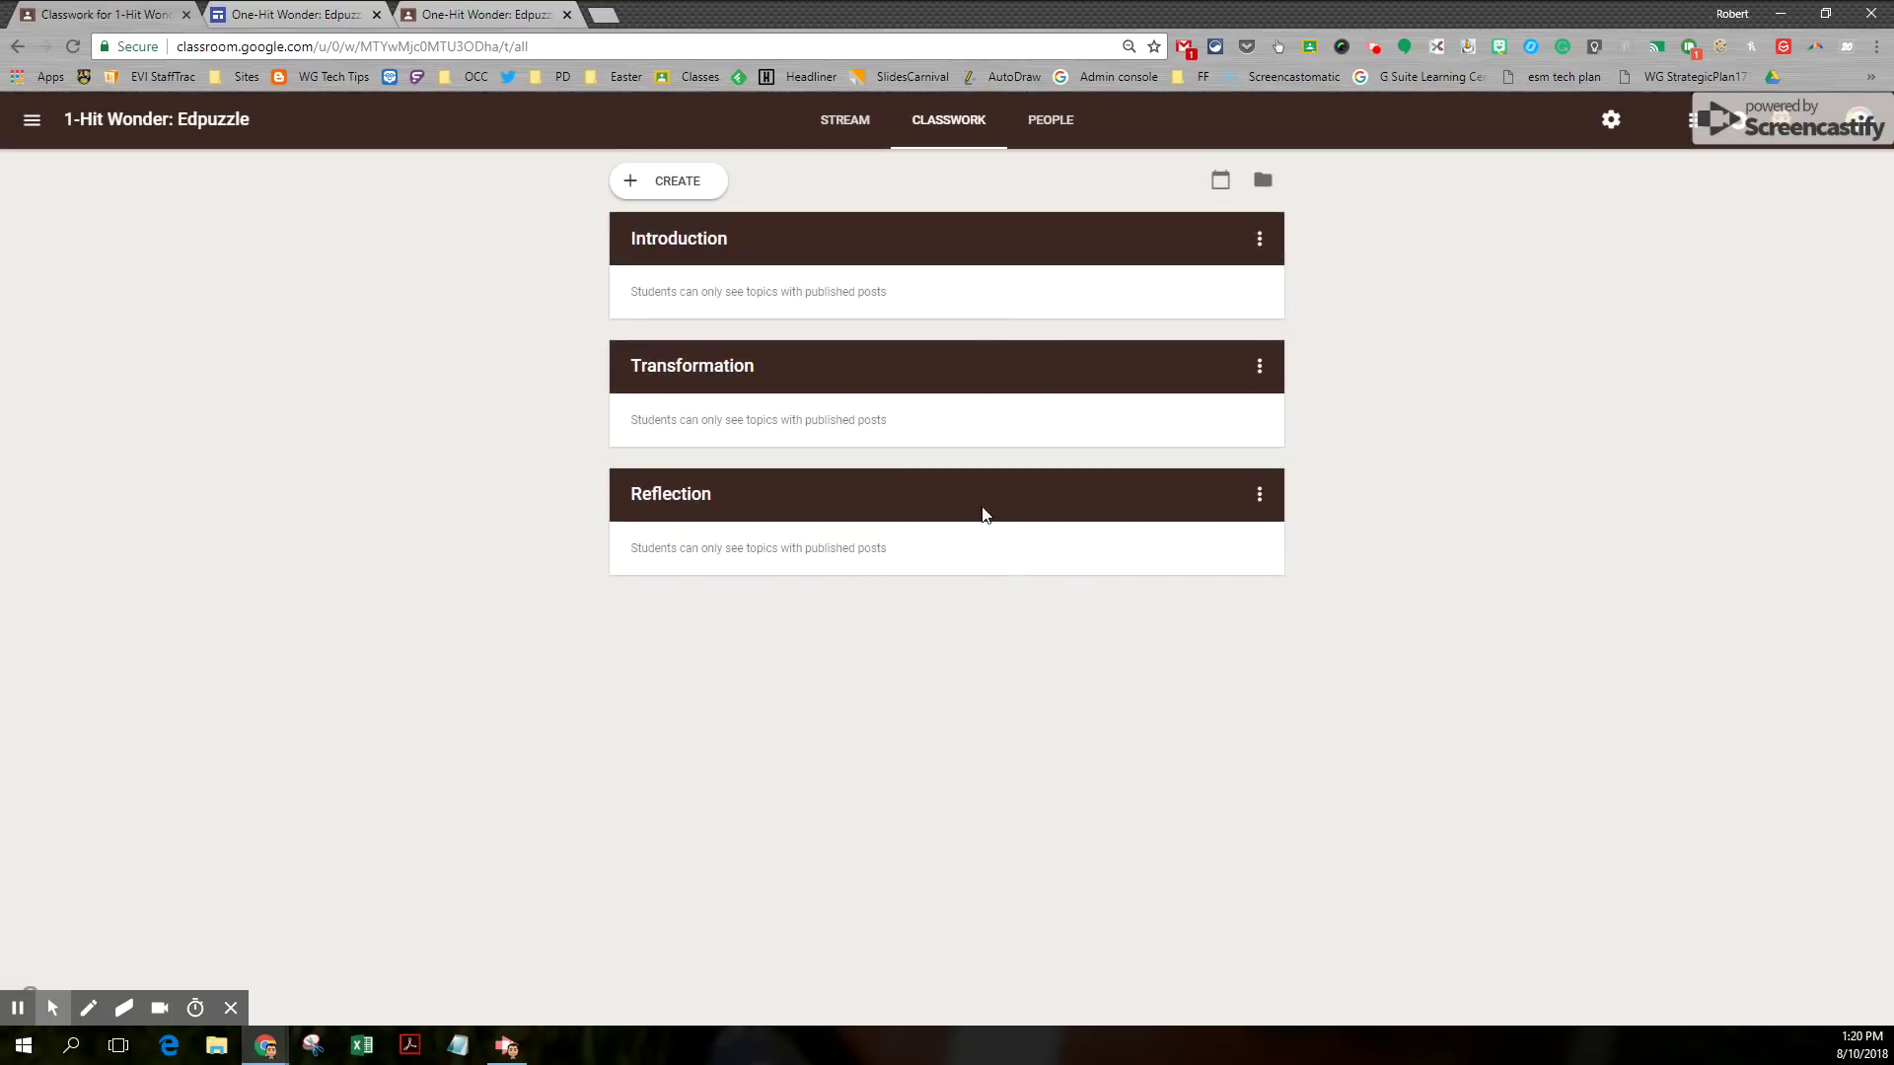
Move the Reflection topic so the order ends Introduction, Transformation, Reflection.
{"action": "left_click", "coordinate": [1259, 496]}
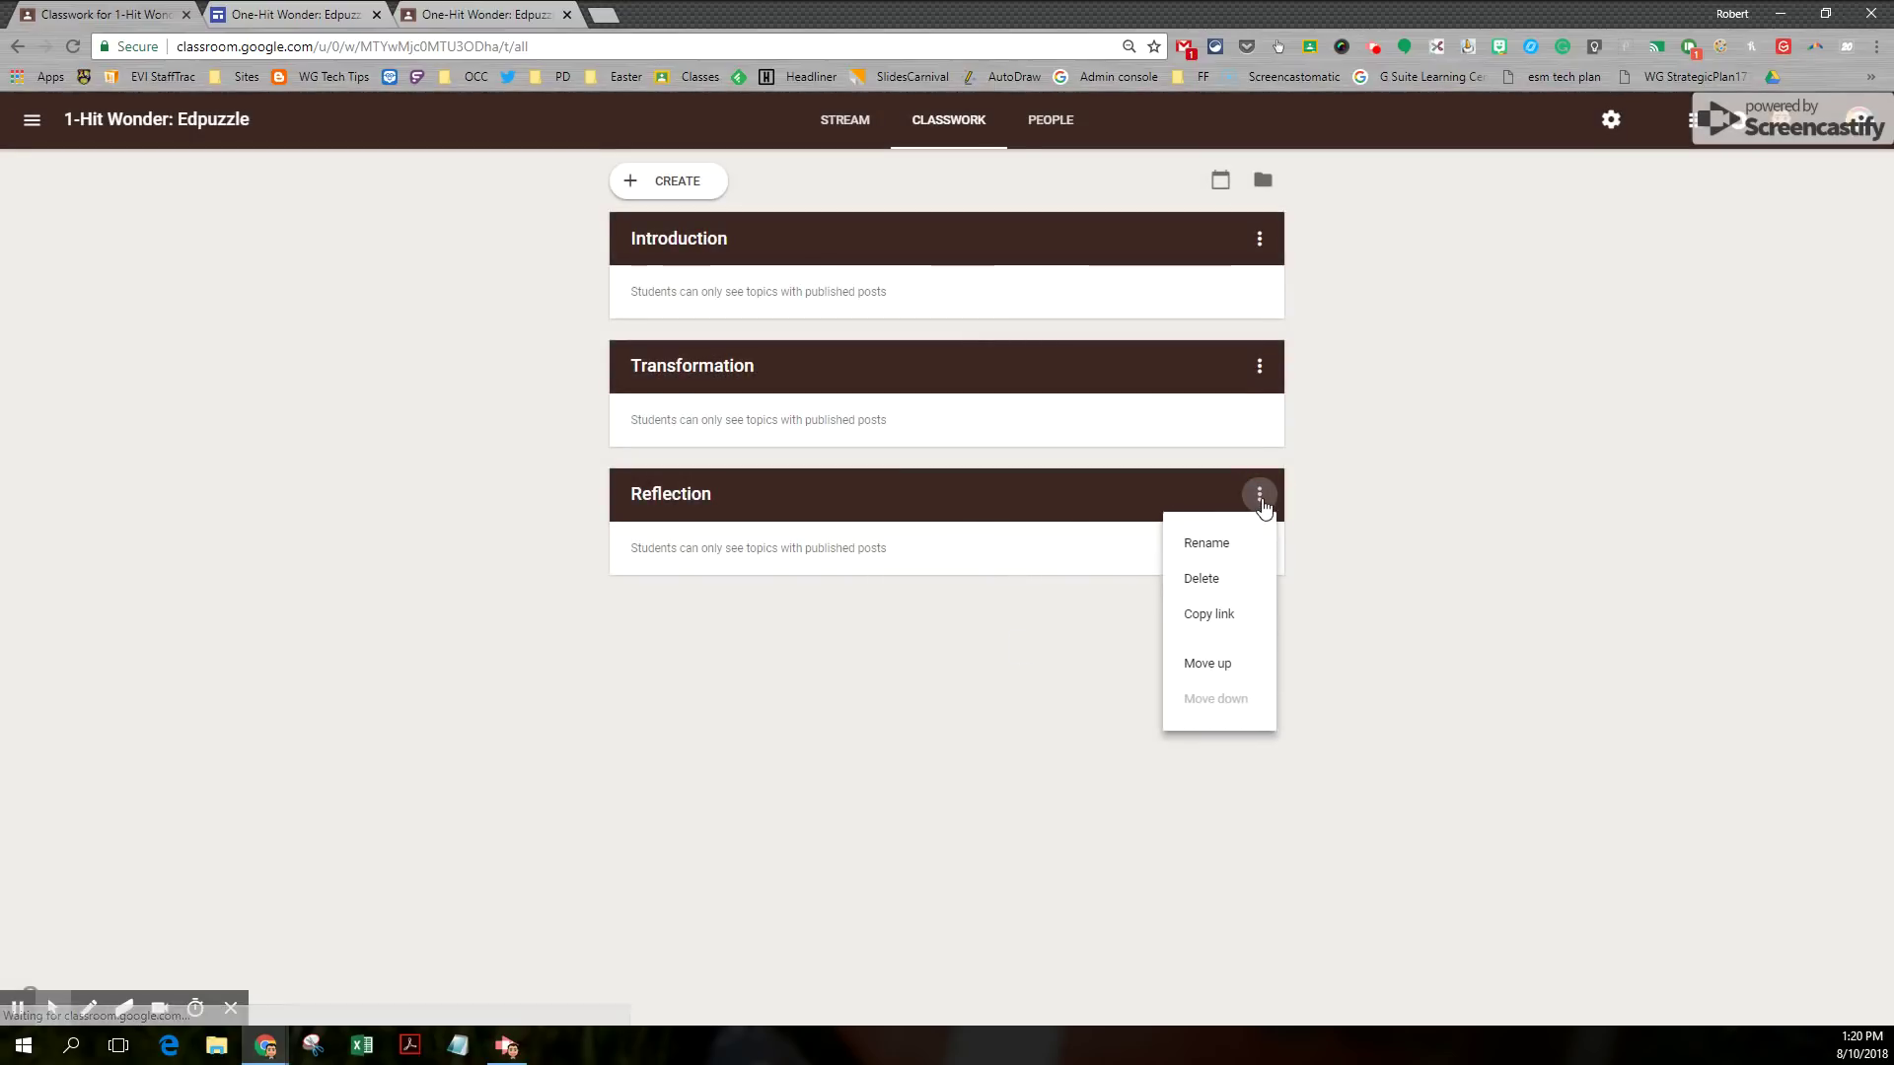
{"action": "left_click", "coordinate": [1212, 663]}
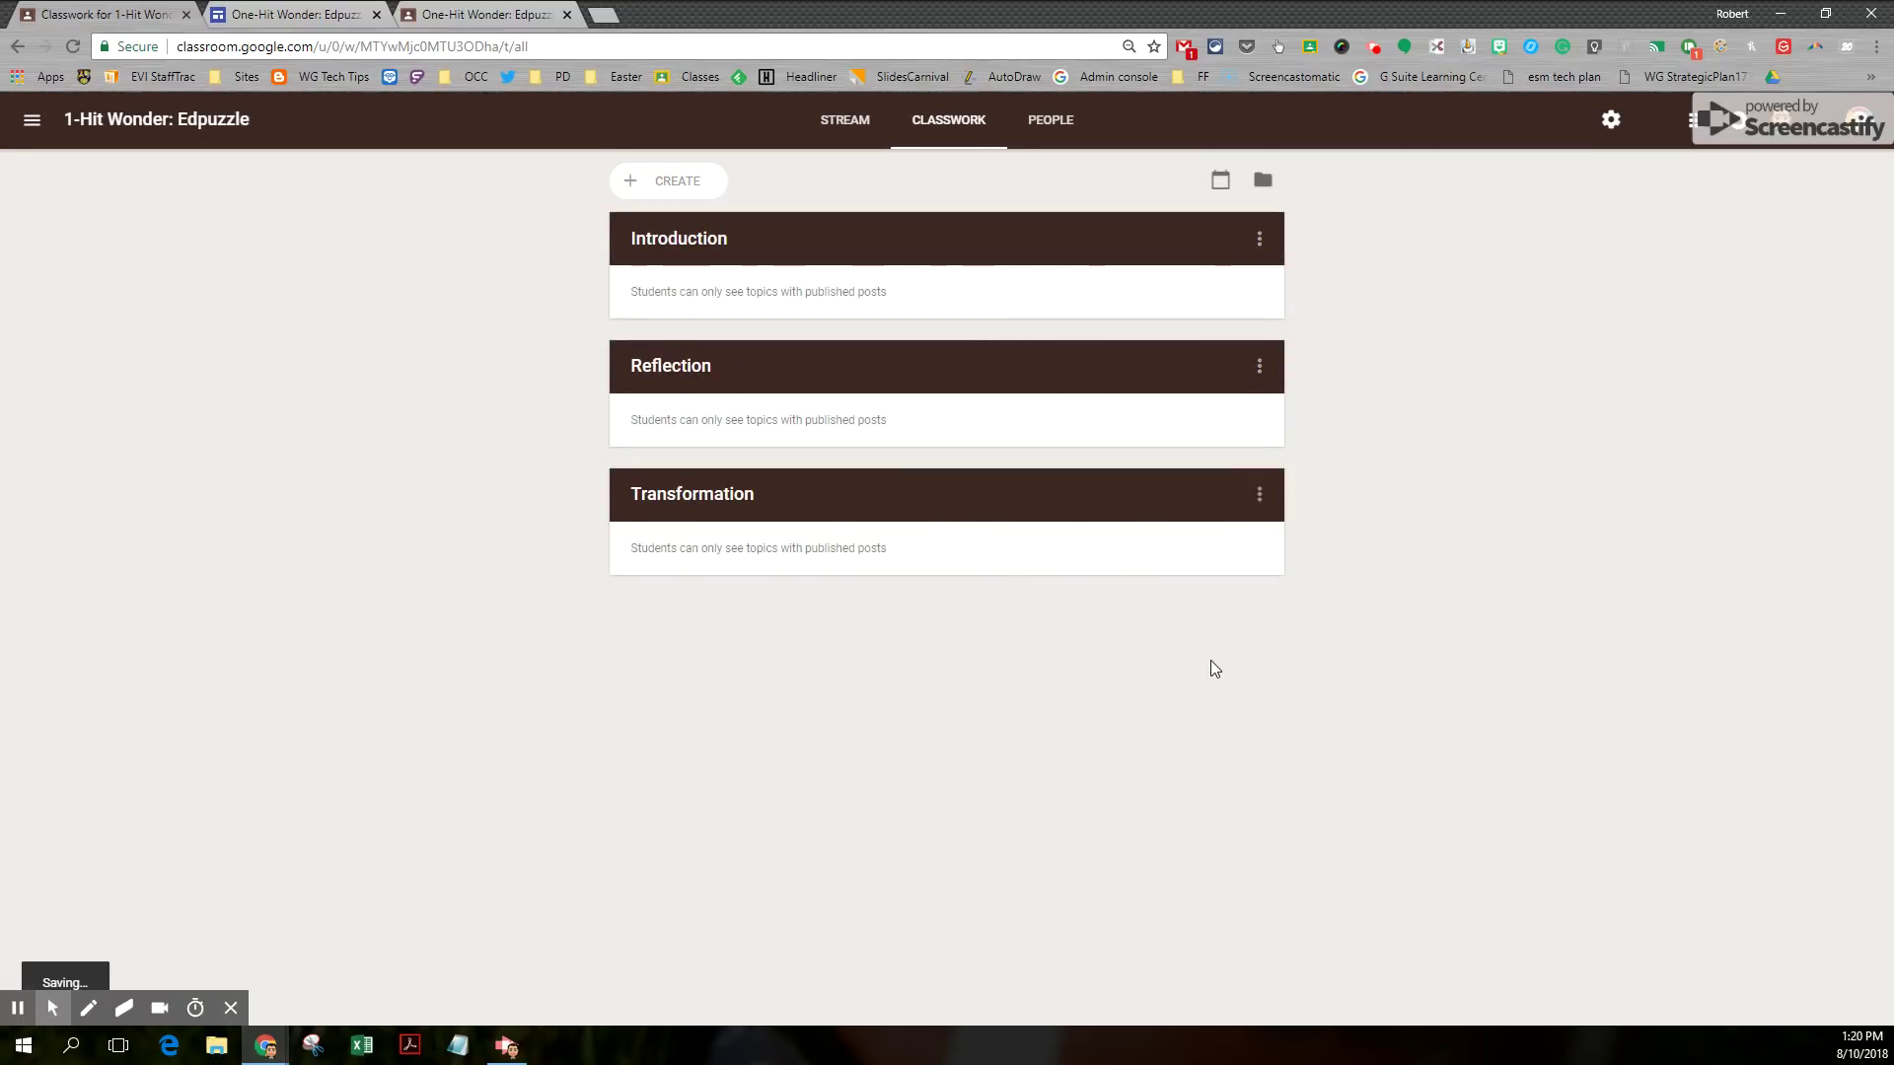
{"action": "left_click", "coordinate": [1258, 366]}
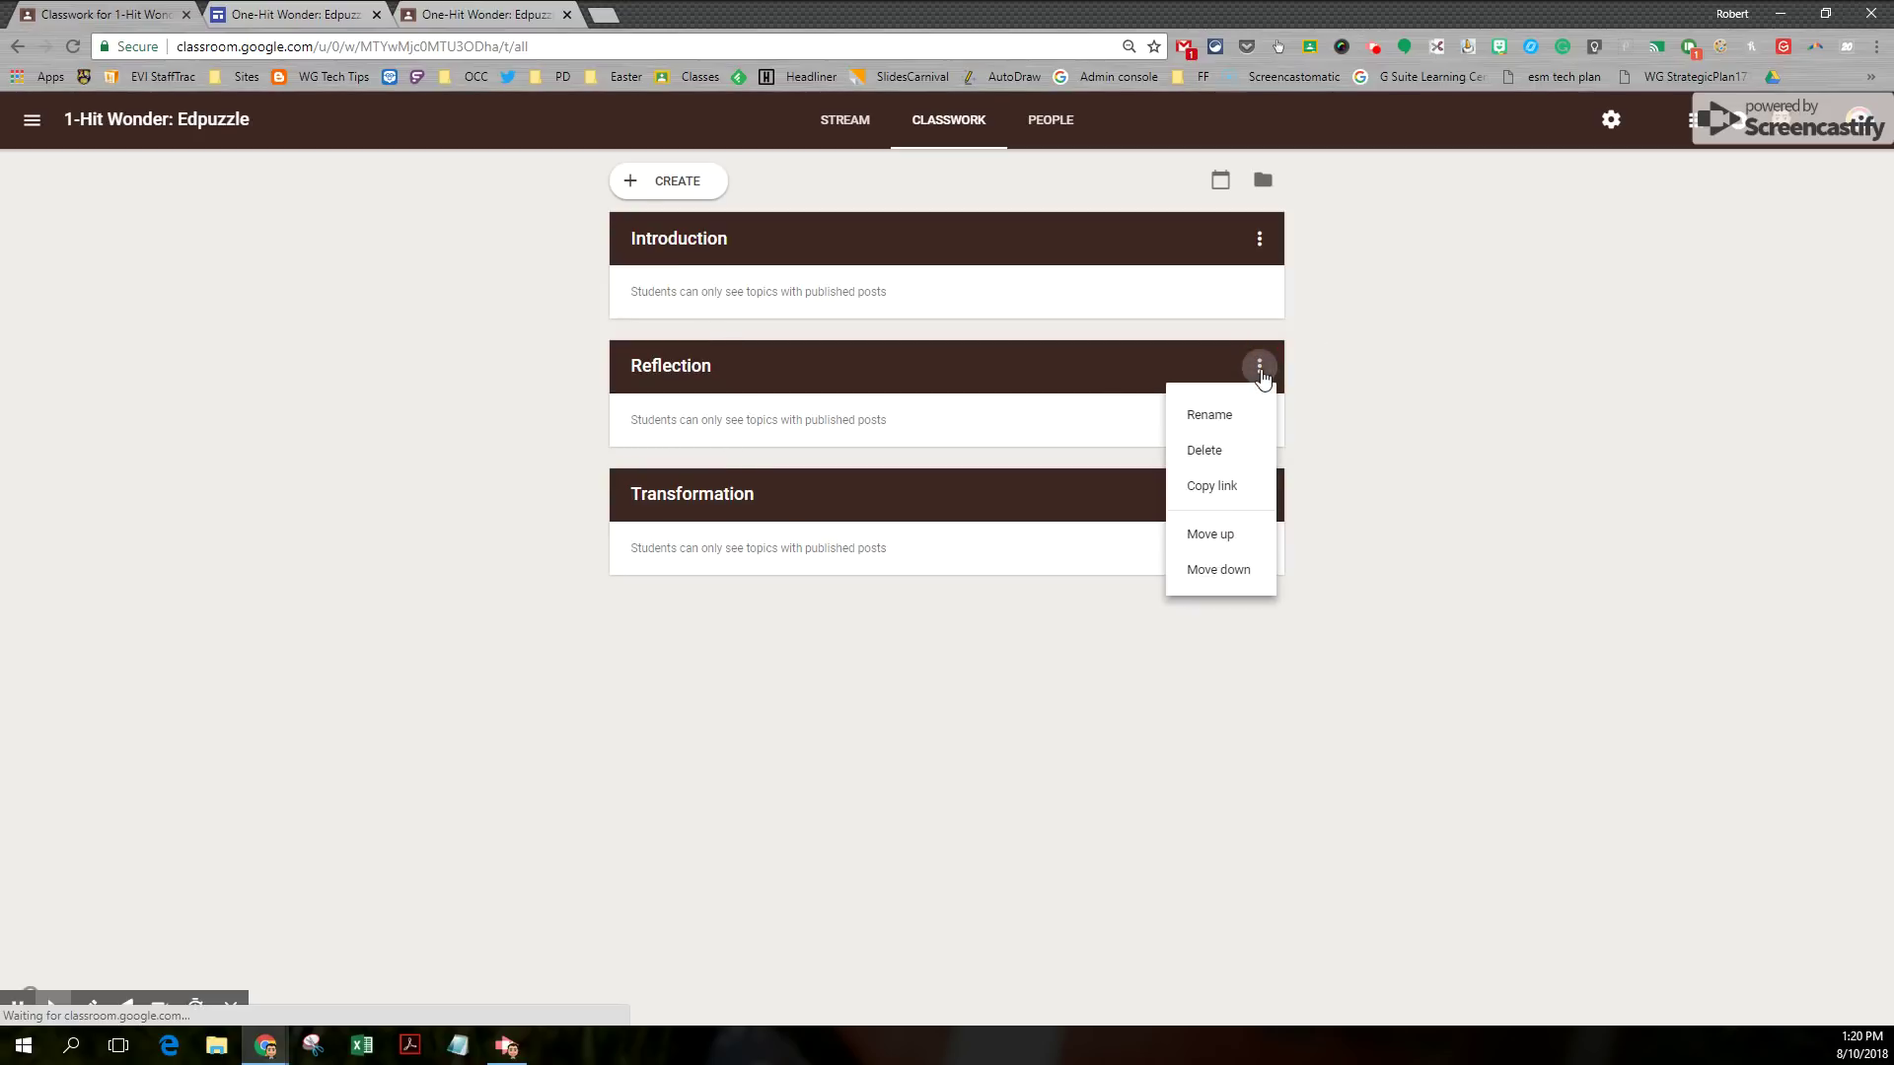
{"action": "left_click", "coordinate": [1219, 572]}
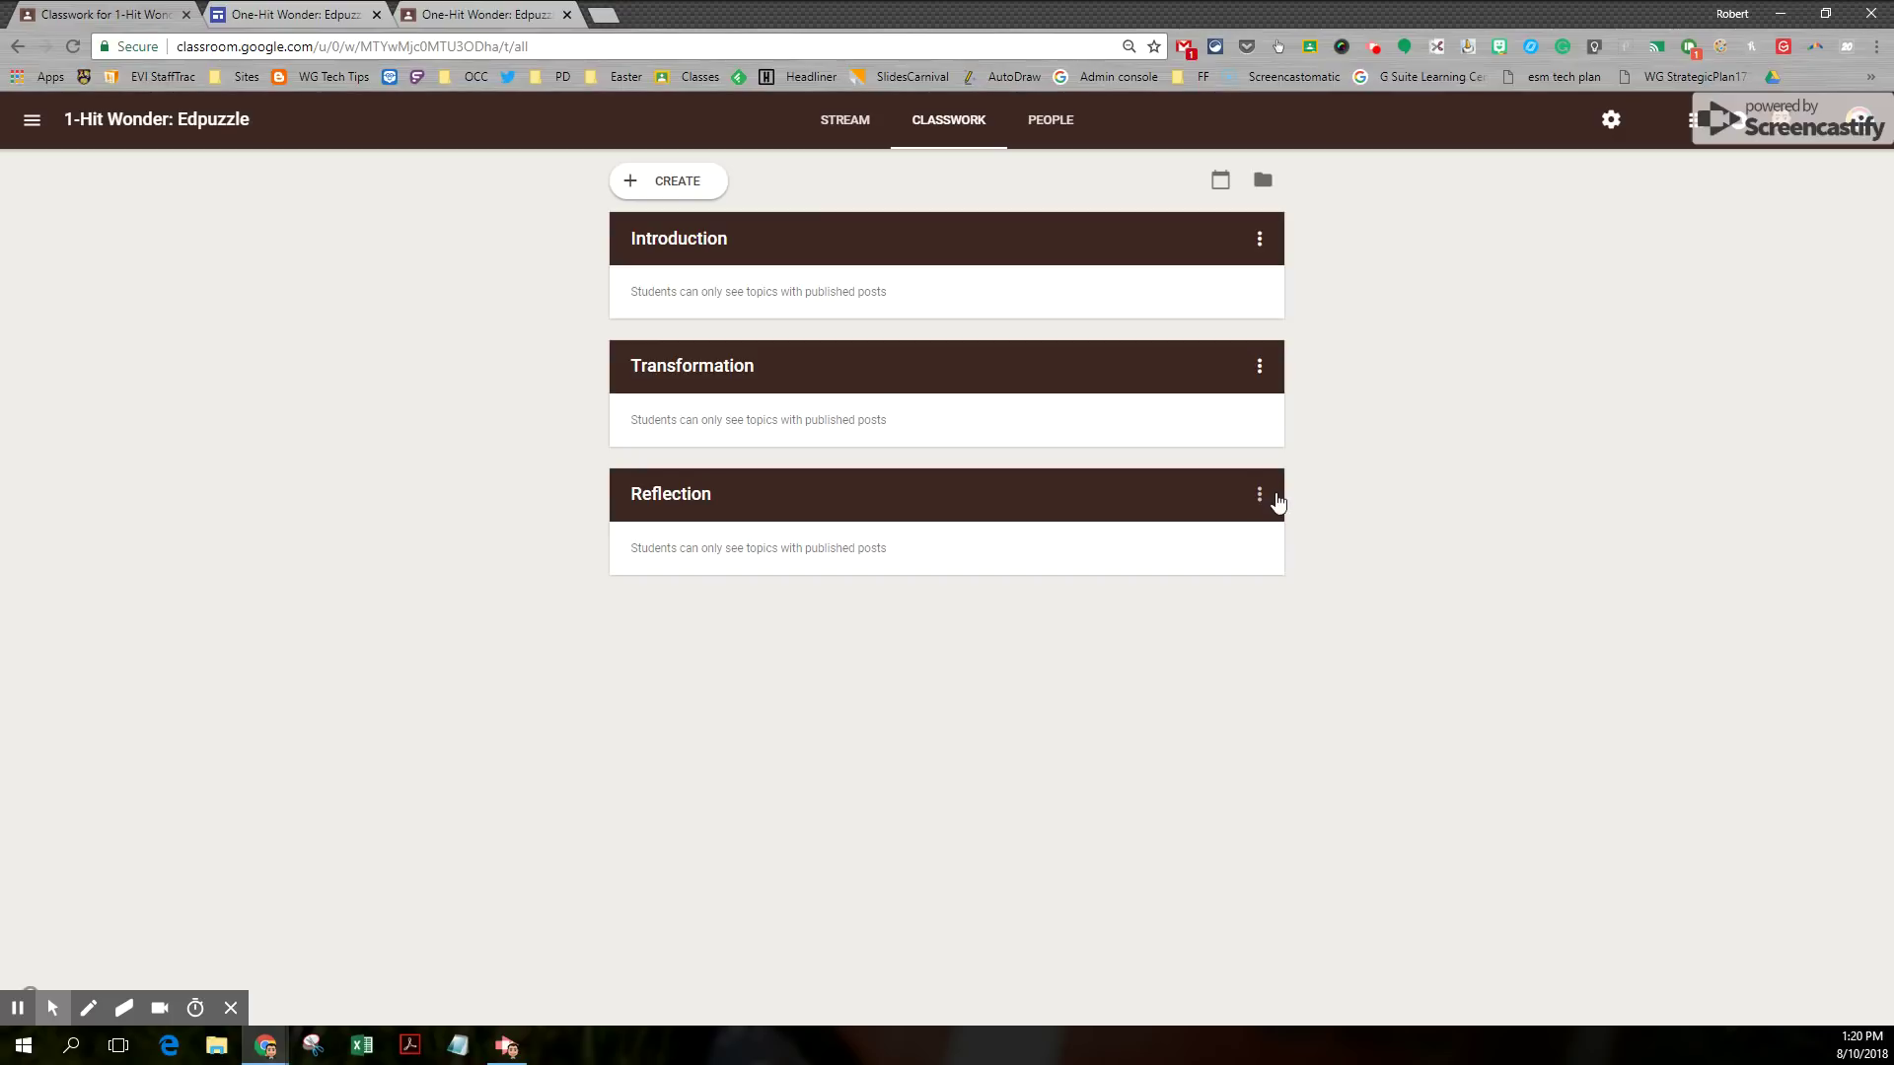
Reuse the existing Introduction question post and ask it under the Introduction topic.
{"action": "left_click", "coordinate": [665, 187]}
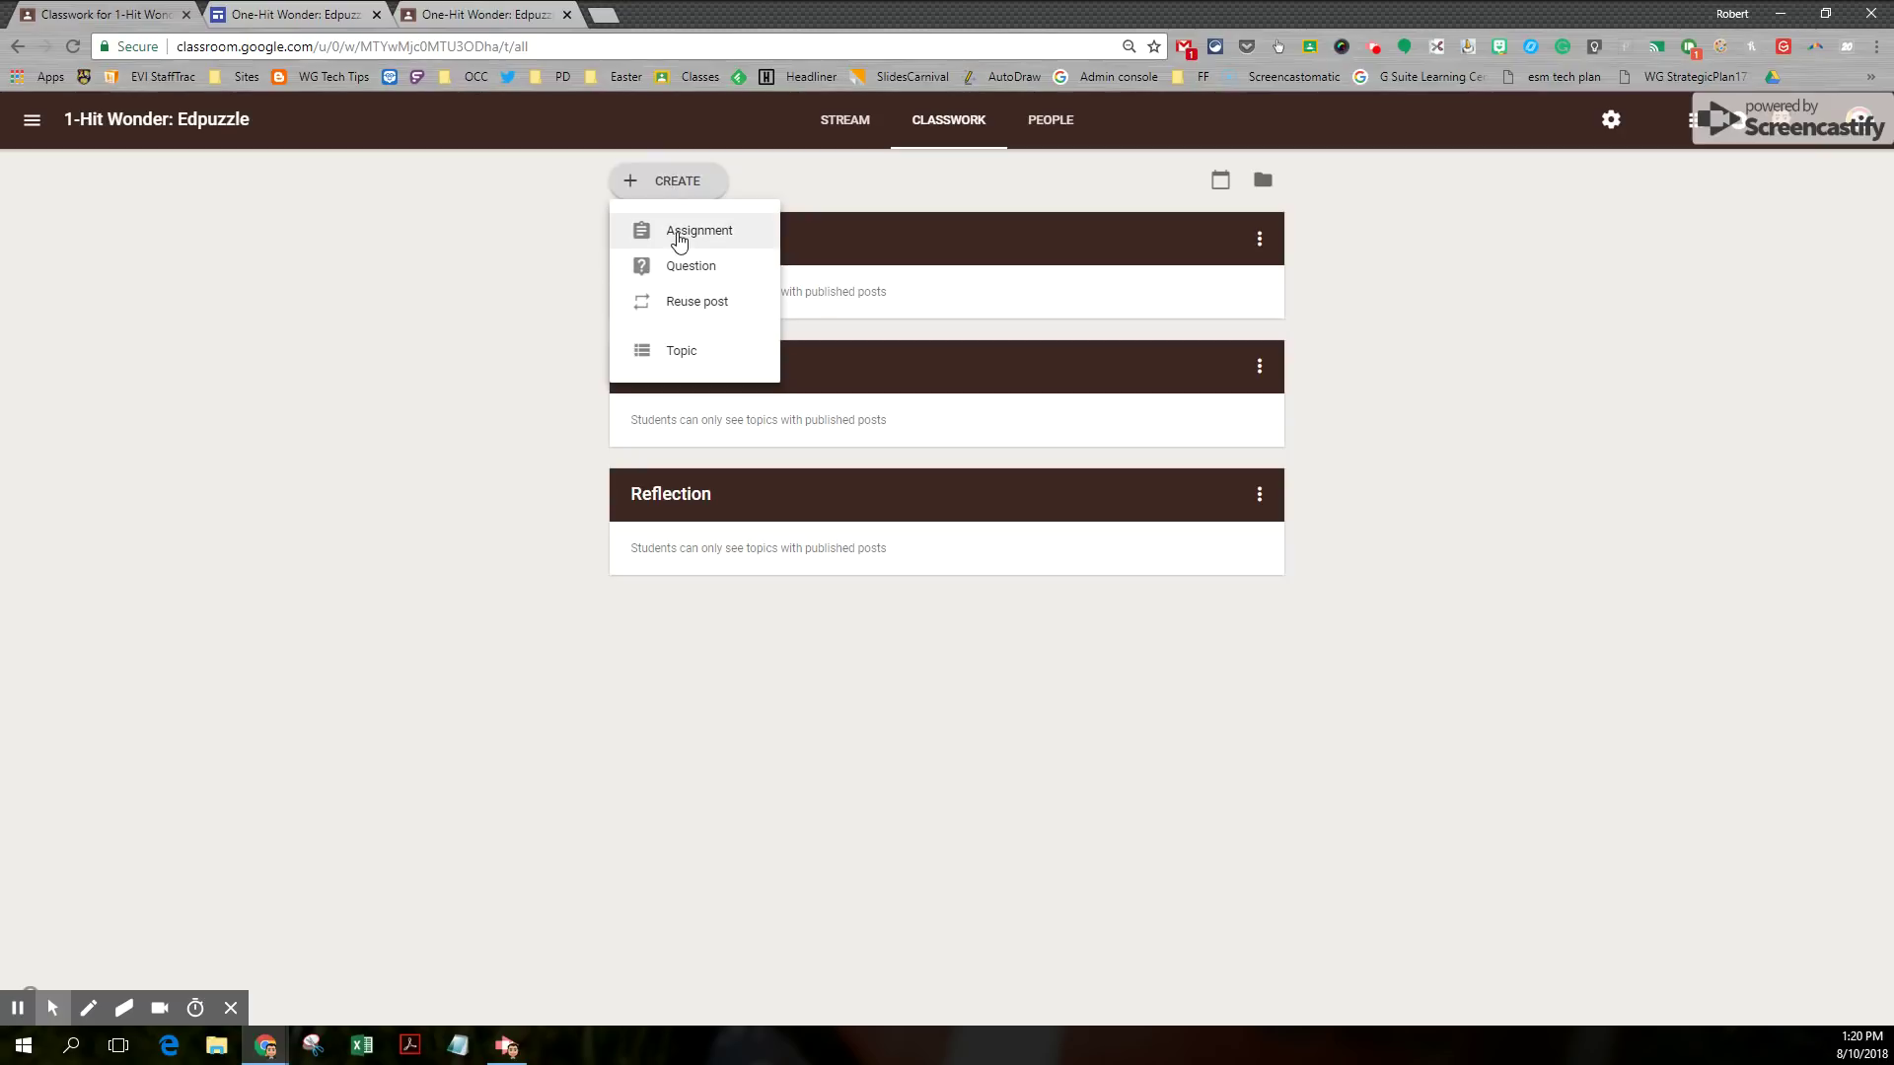
{"action": "left_click", "coordinate": [691, 313]}
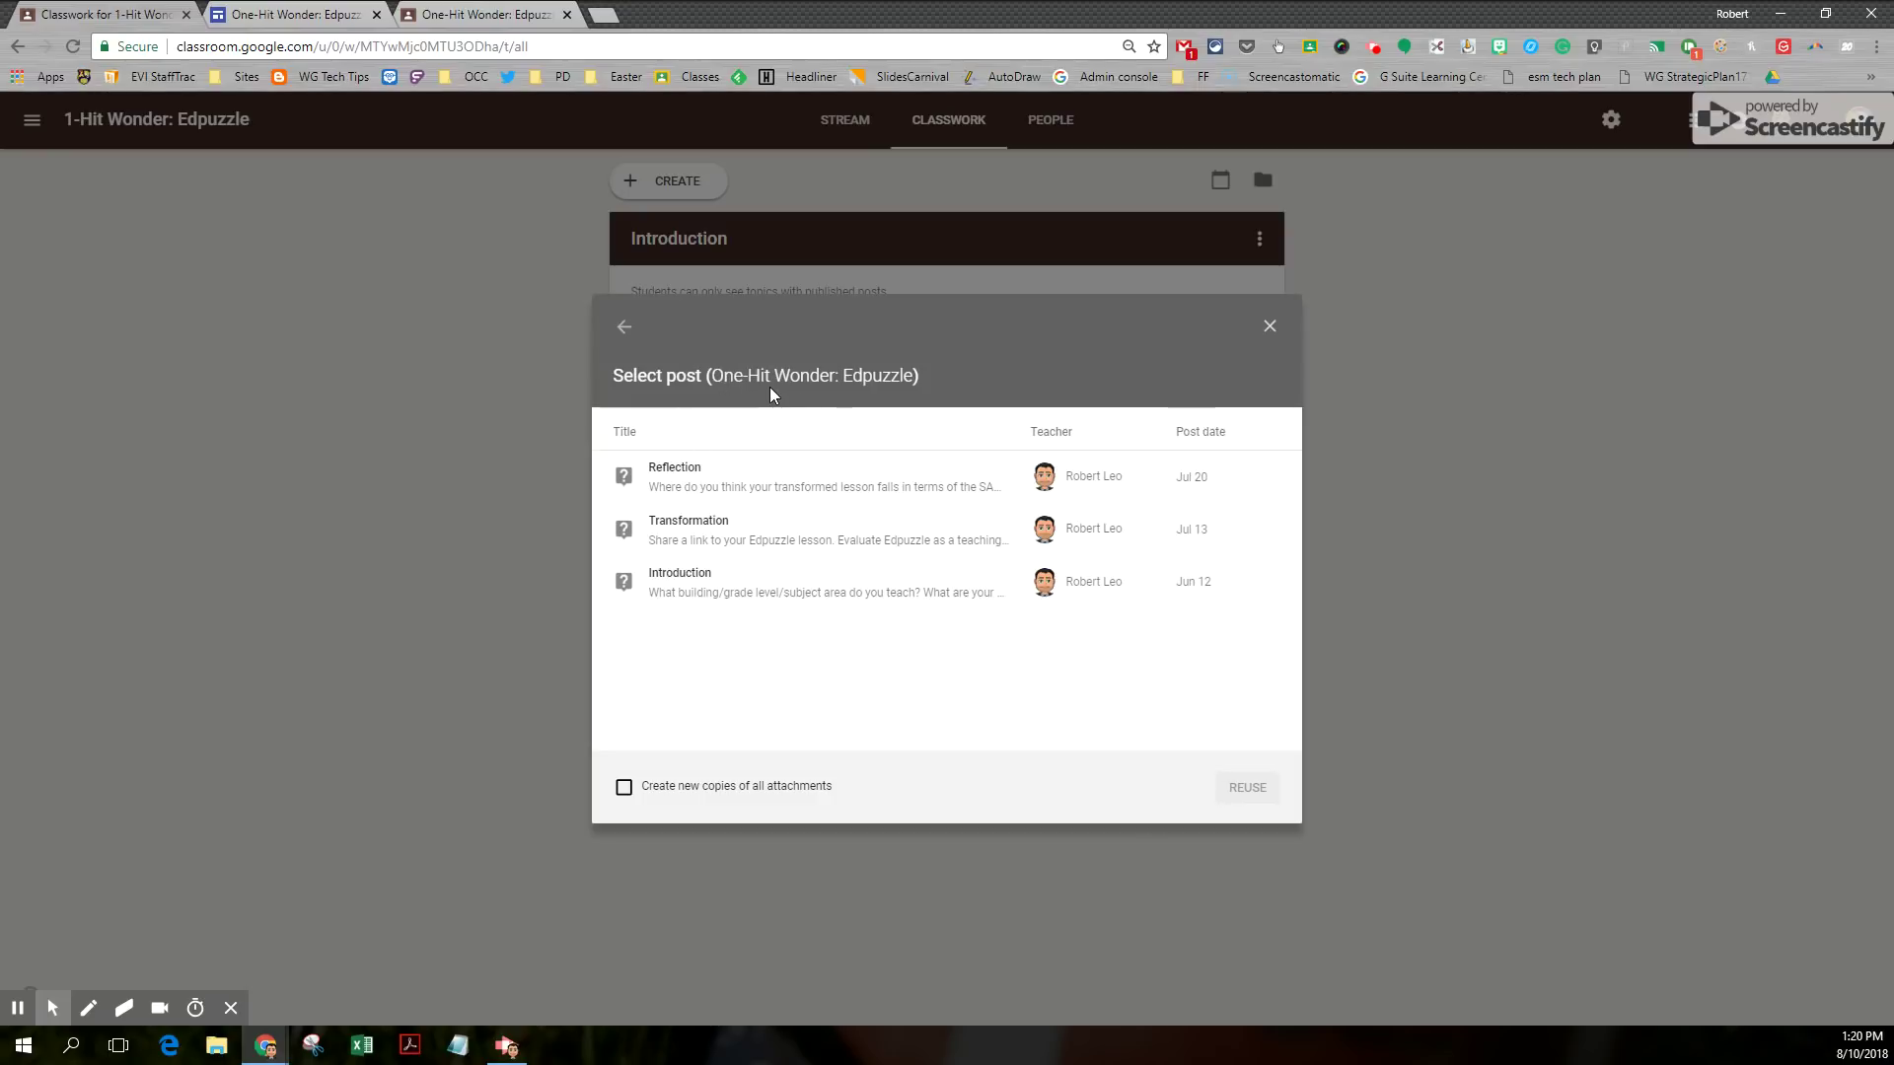
{"action": "left_click", "coordinate": [687, 594]}
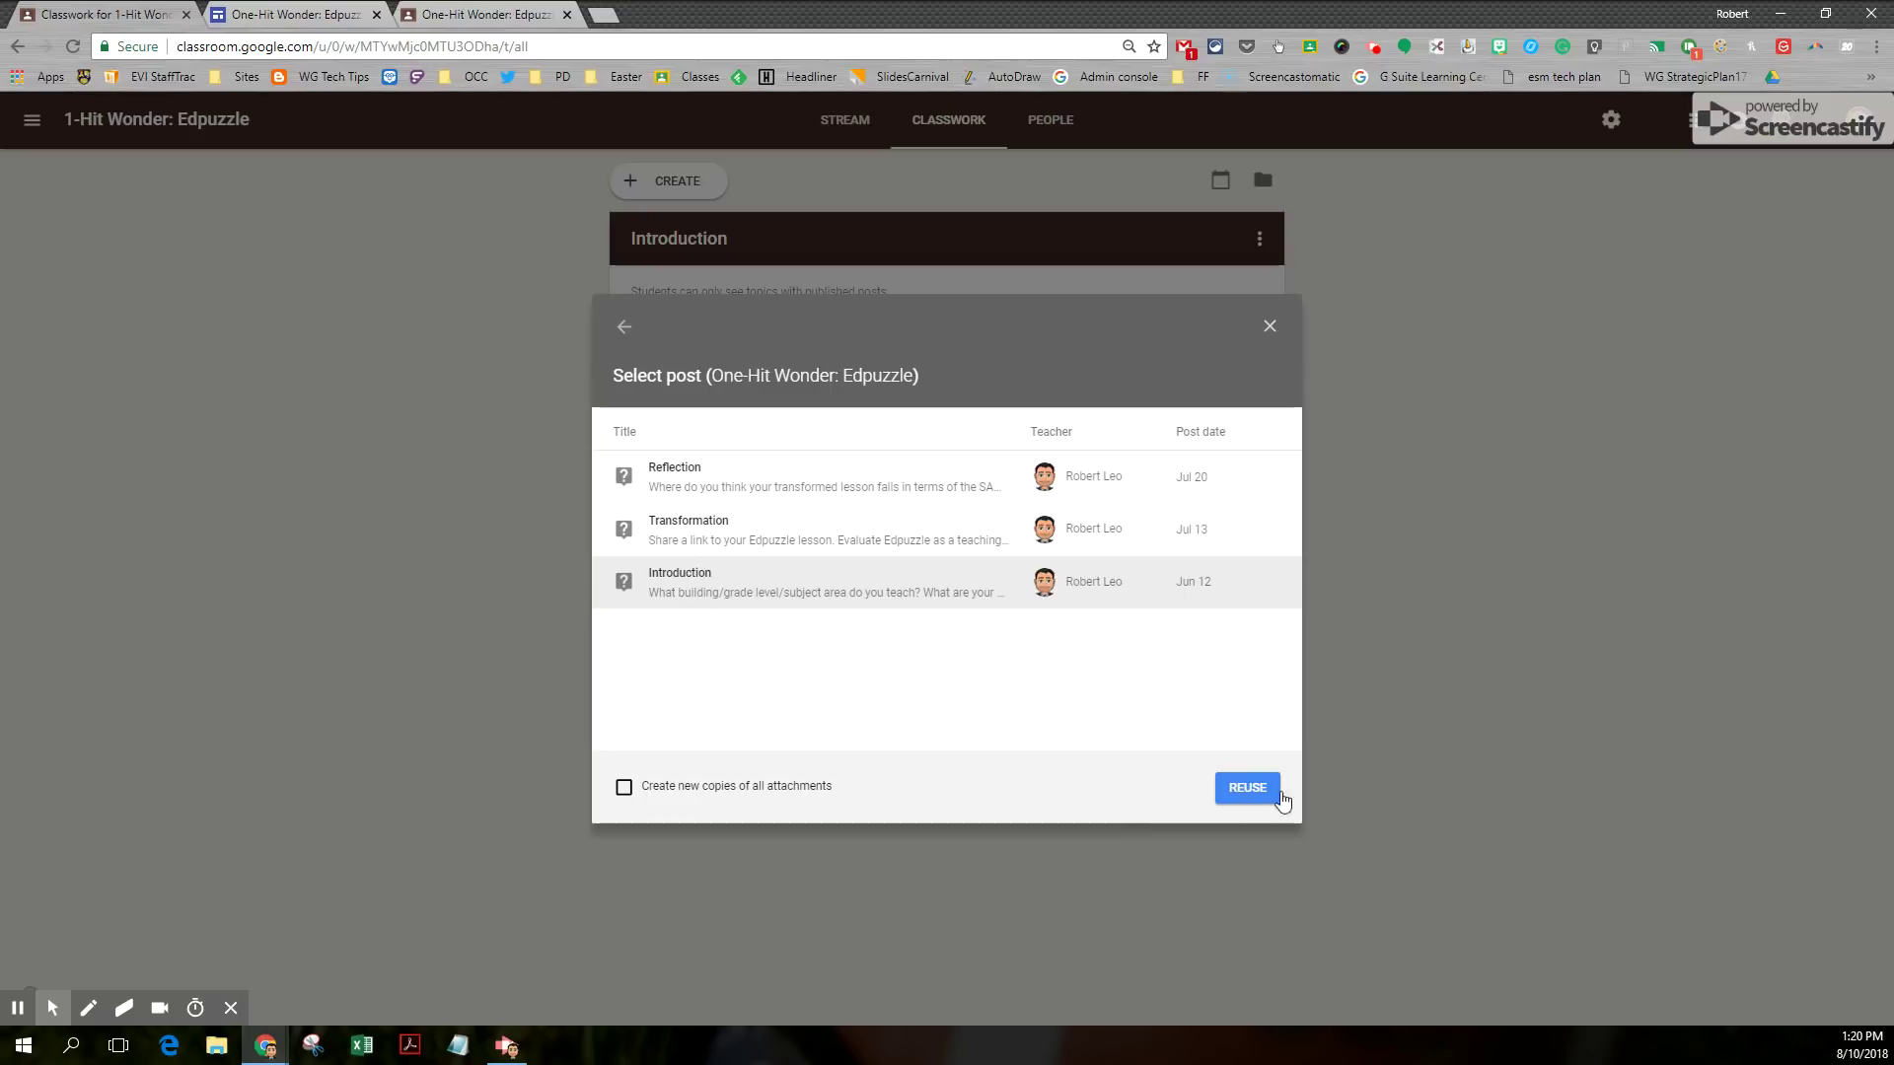
{"action": "left_click", "coordinate": [1235, 787]}
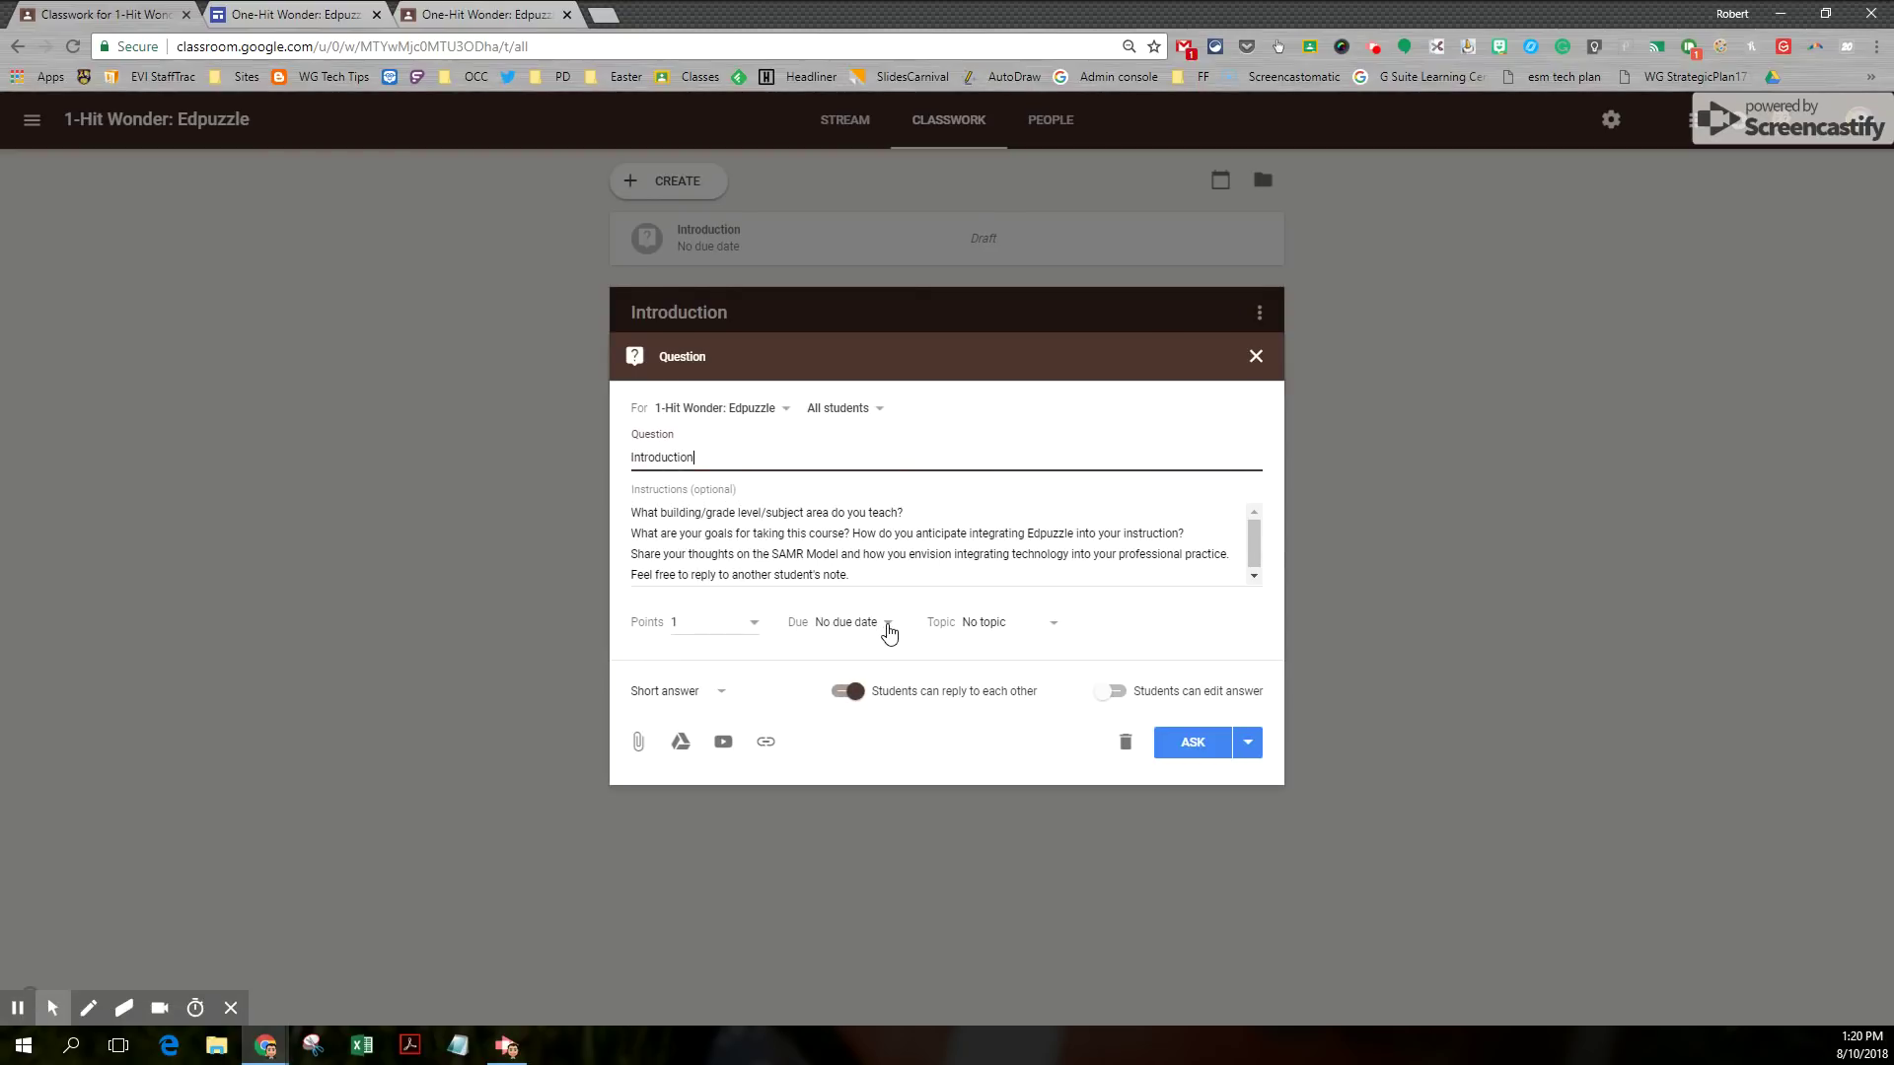
{"action": "left_click", "coordinate": [1044, 628]}
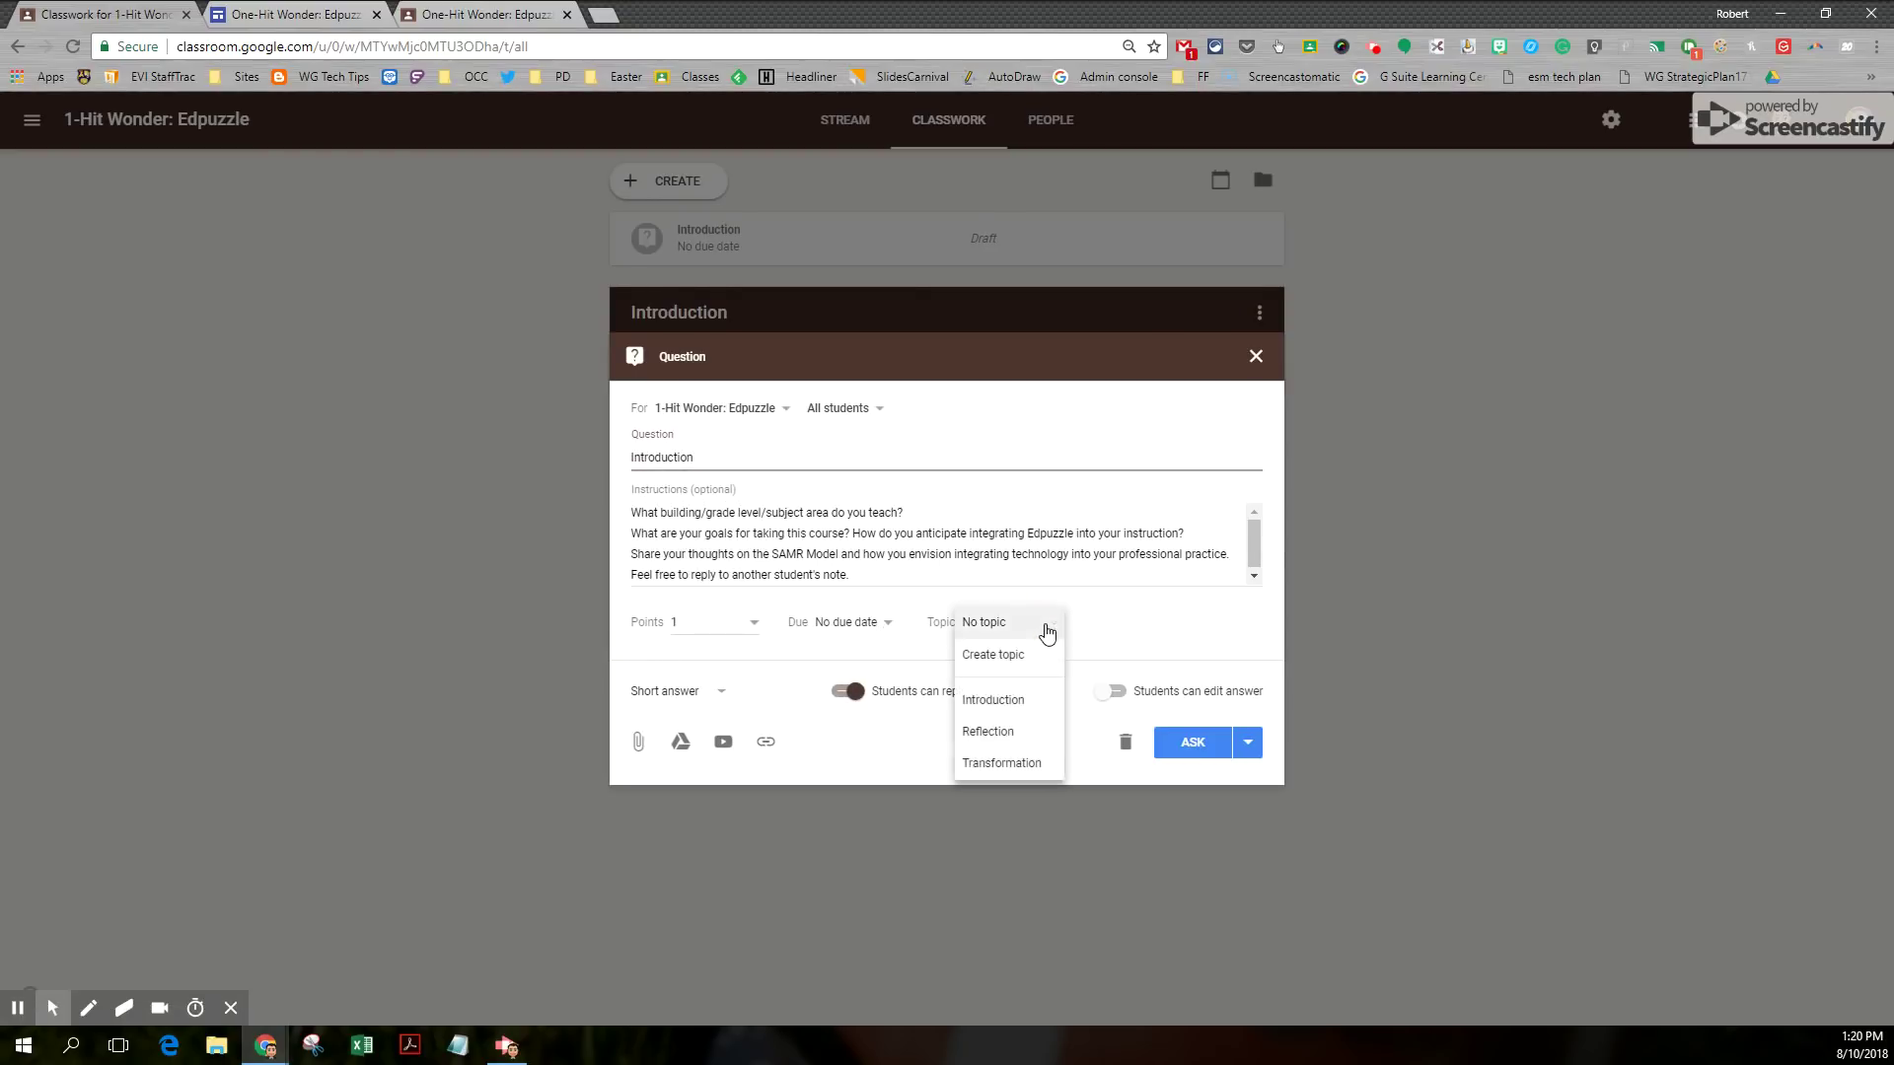
{"action": "left_click", "coordinate": [1003, 703]}
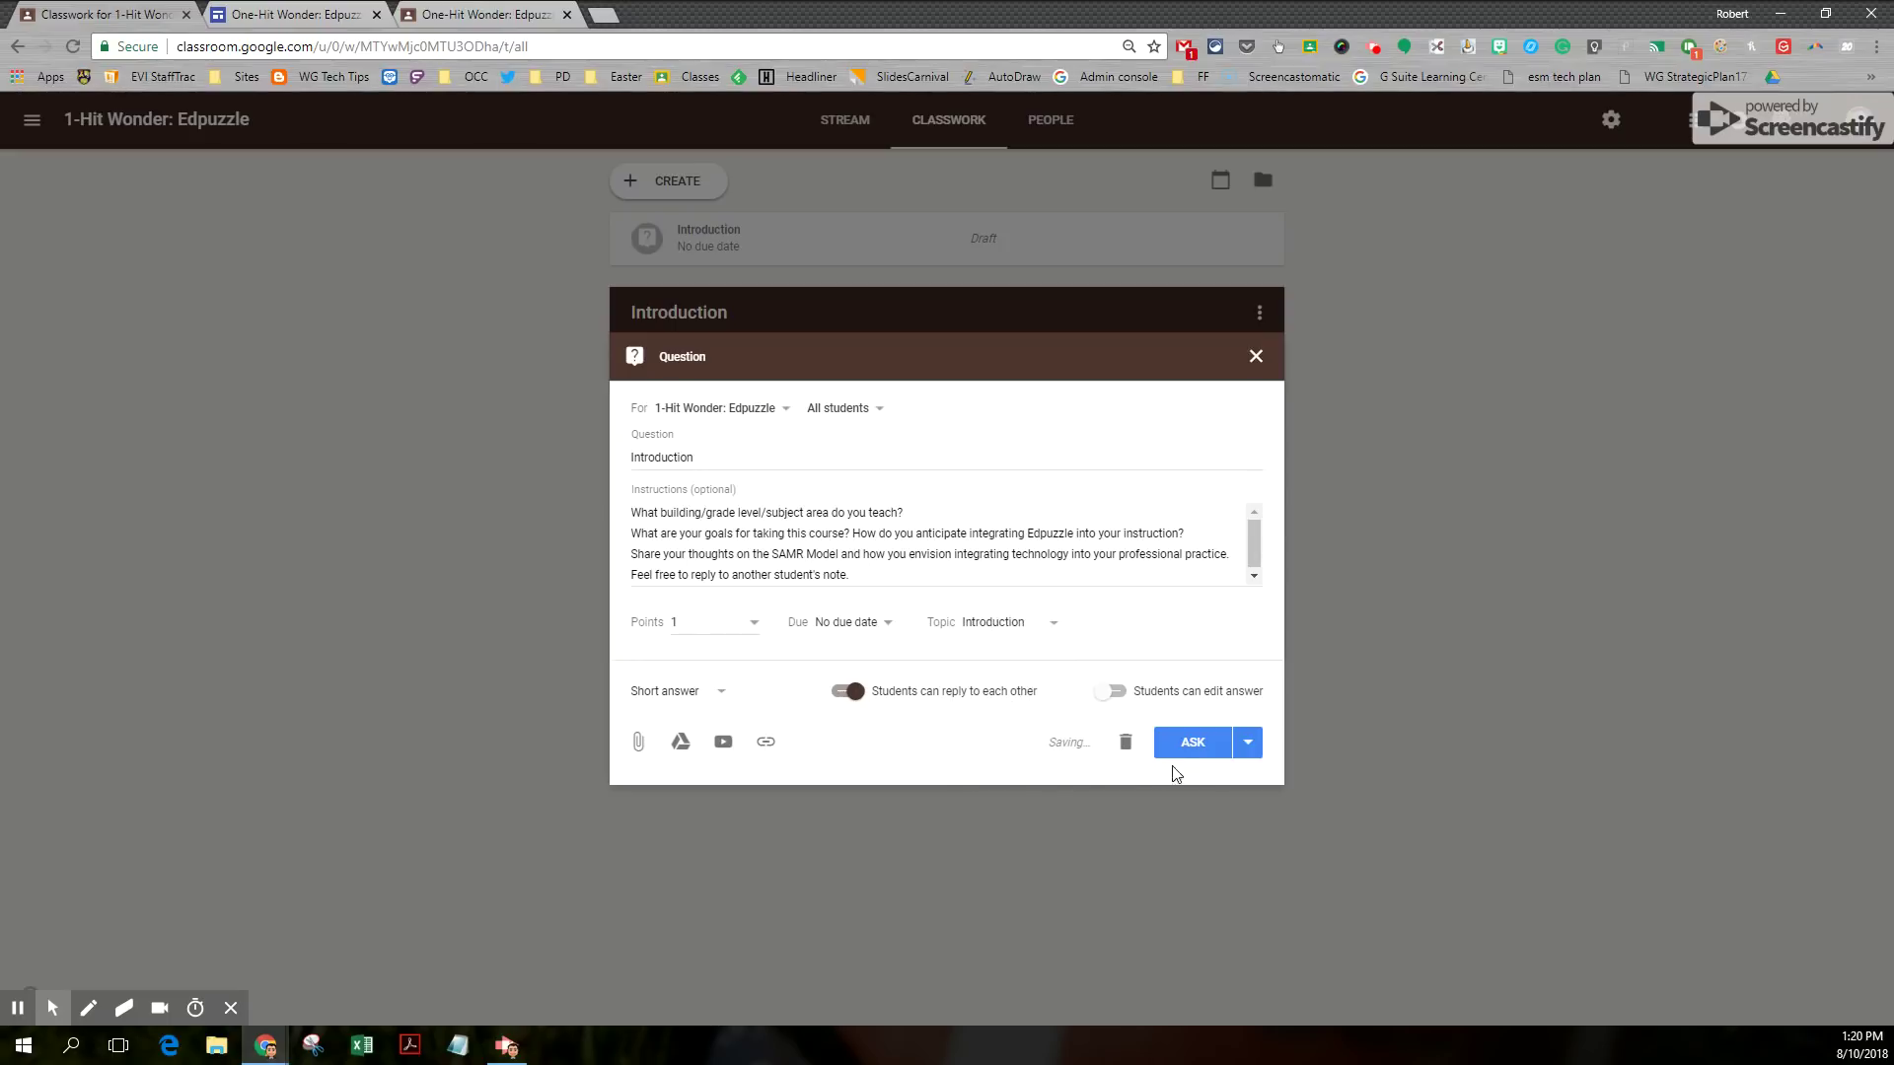
{"action": "left_click", "coordinate": [1199, 744]}
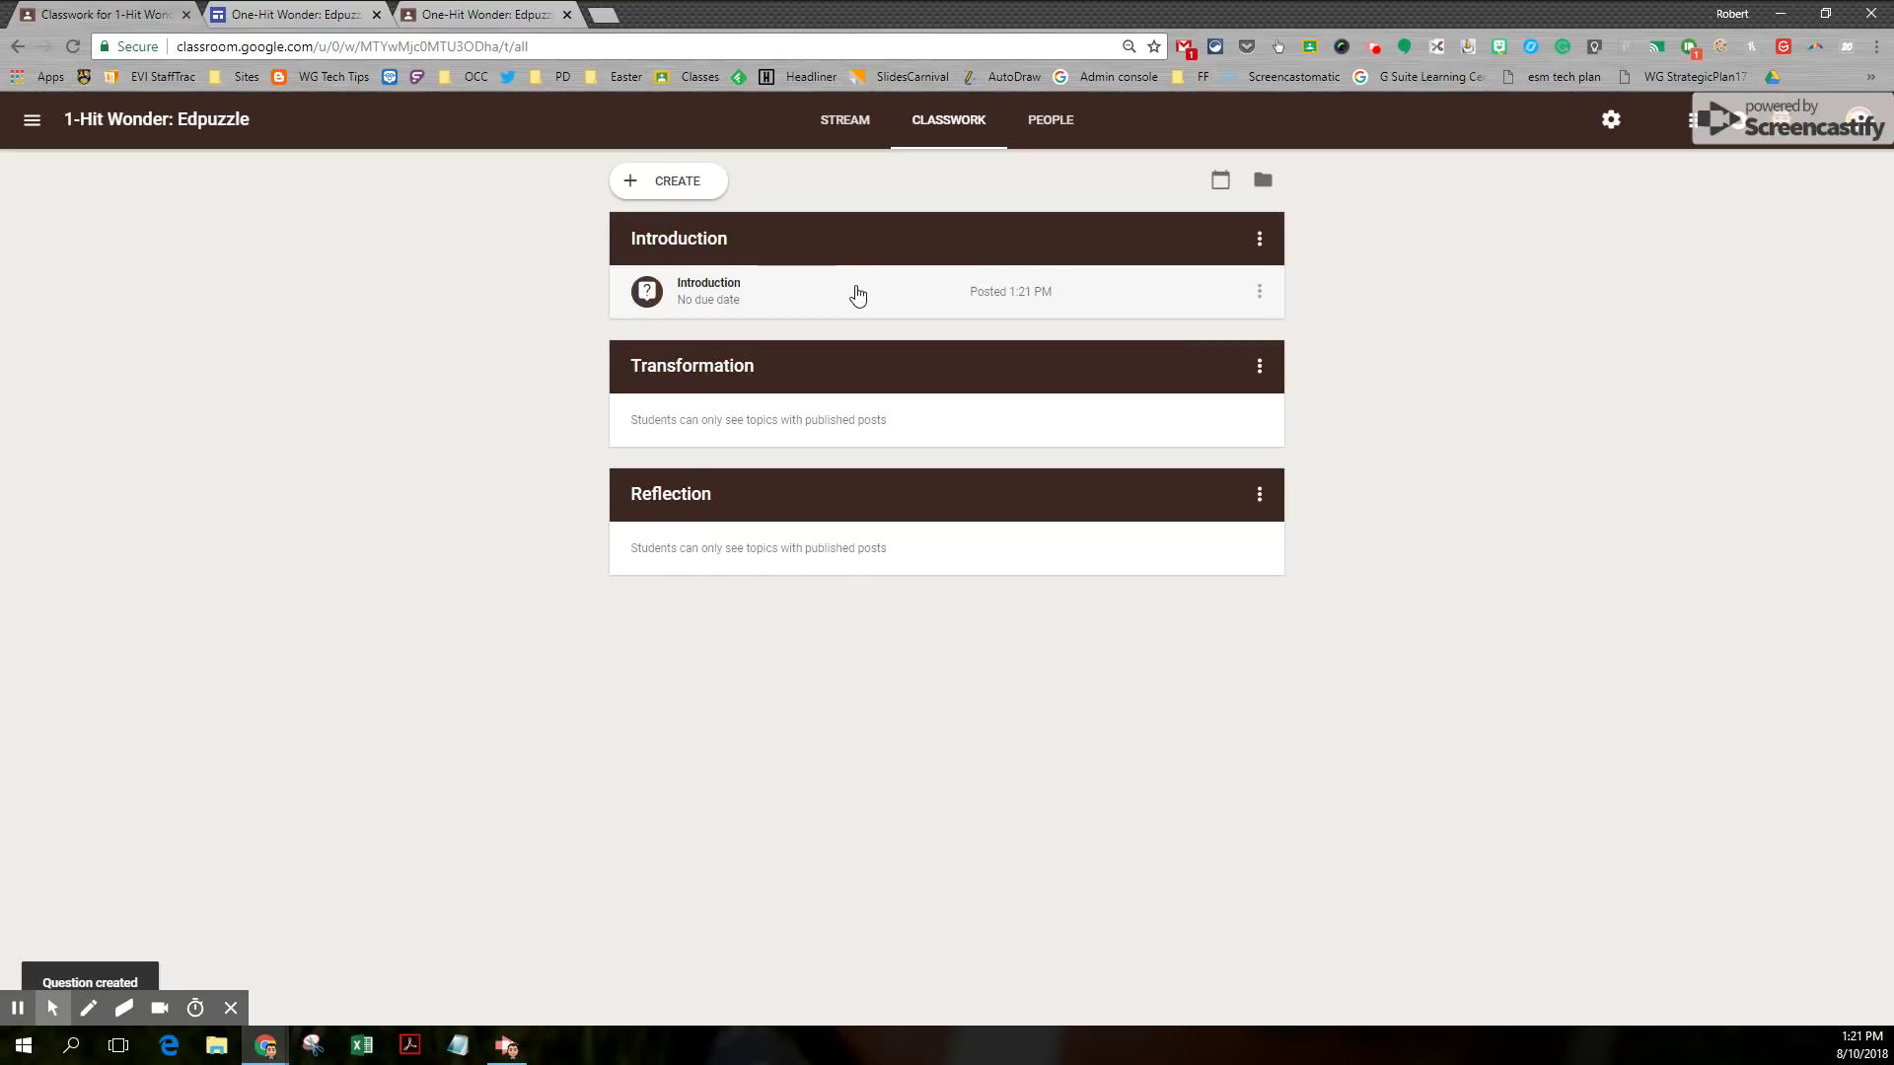
Reuse the existing Transformation question post and ask it under the Transformation topic.
{"action": "left_click", "coordinate": [683, 185]}
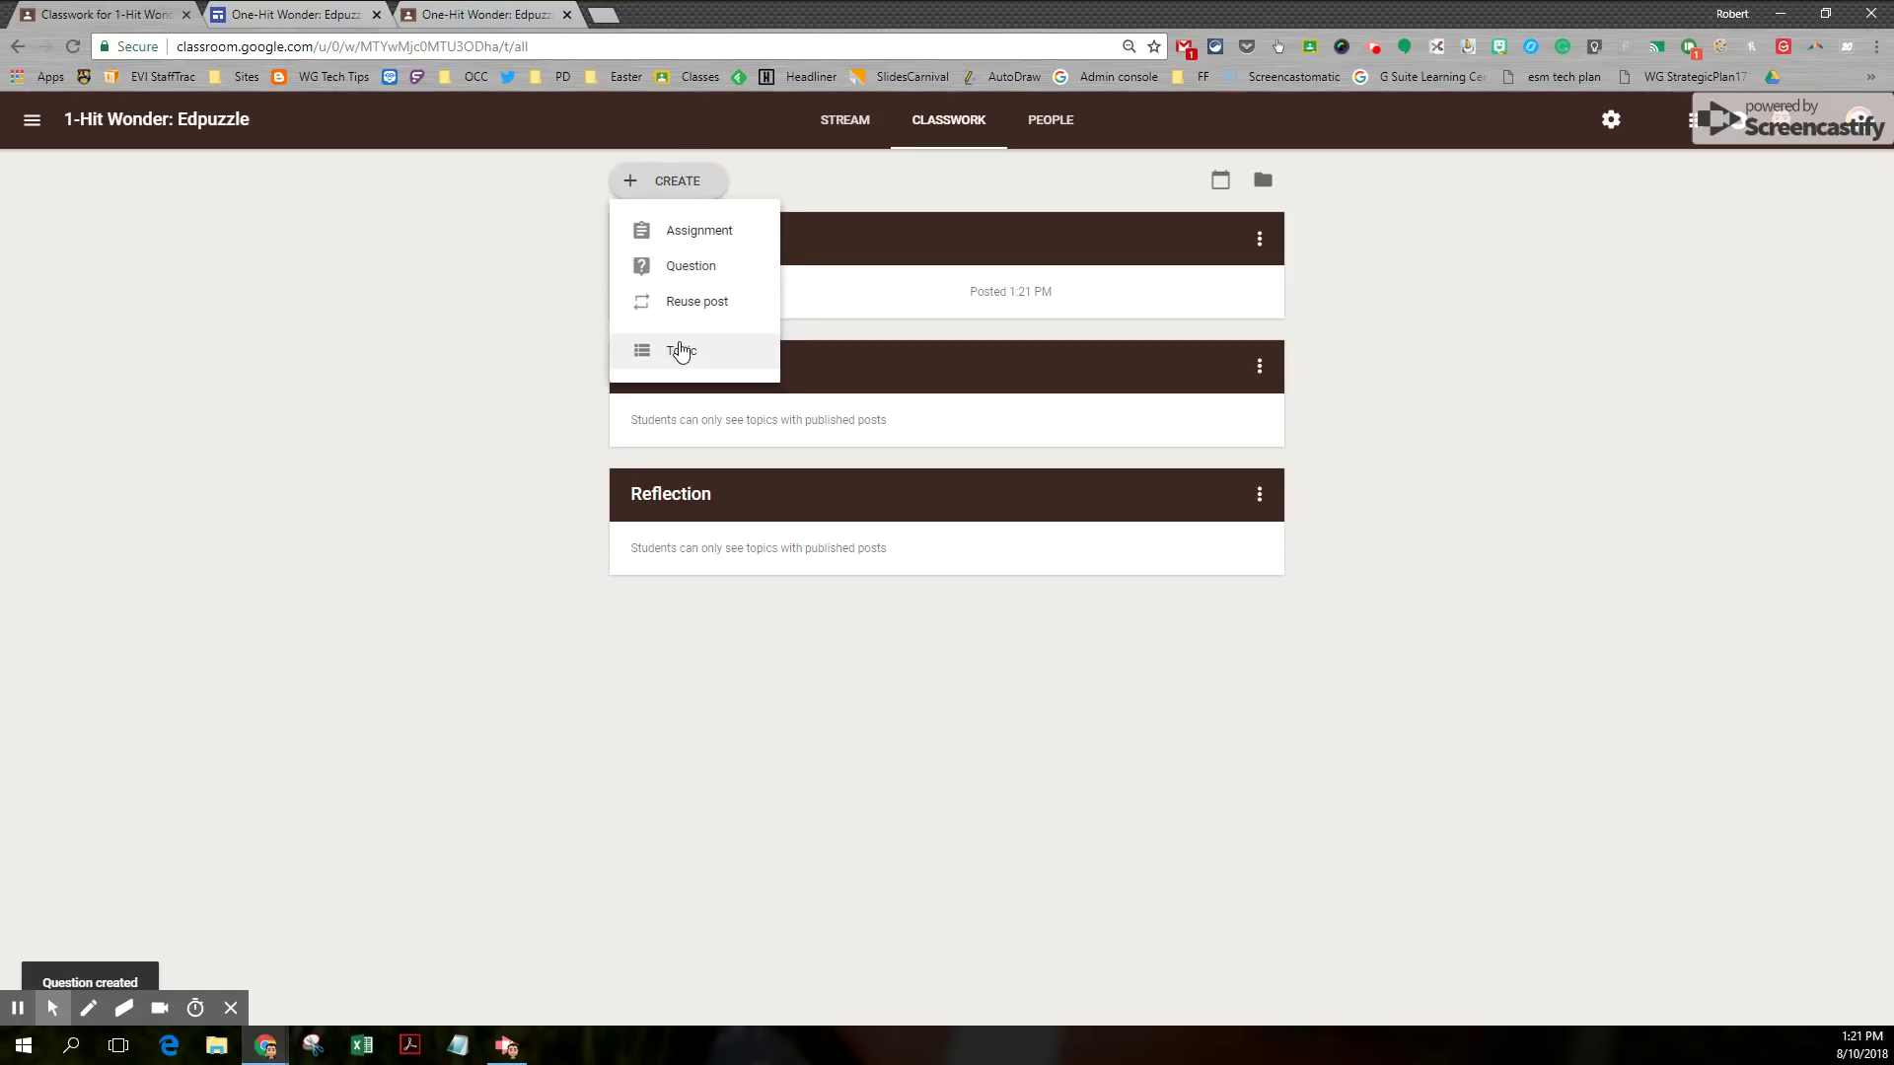
{"action": "left_click", "coordinate": [688, 312]}
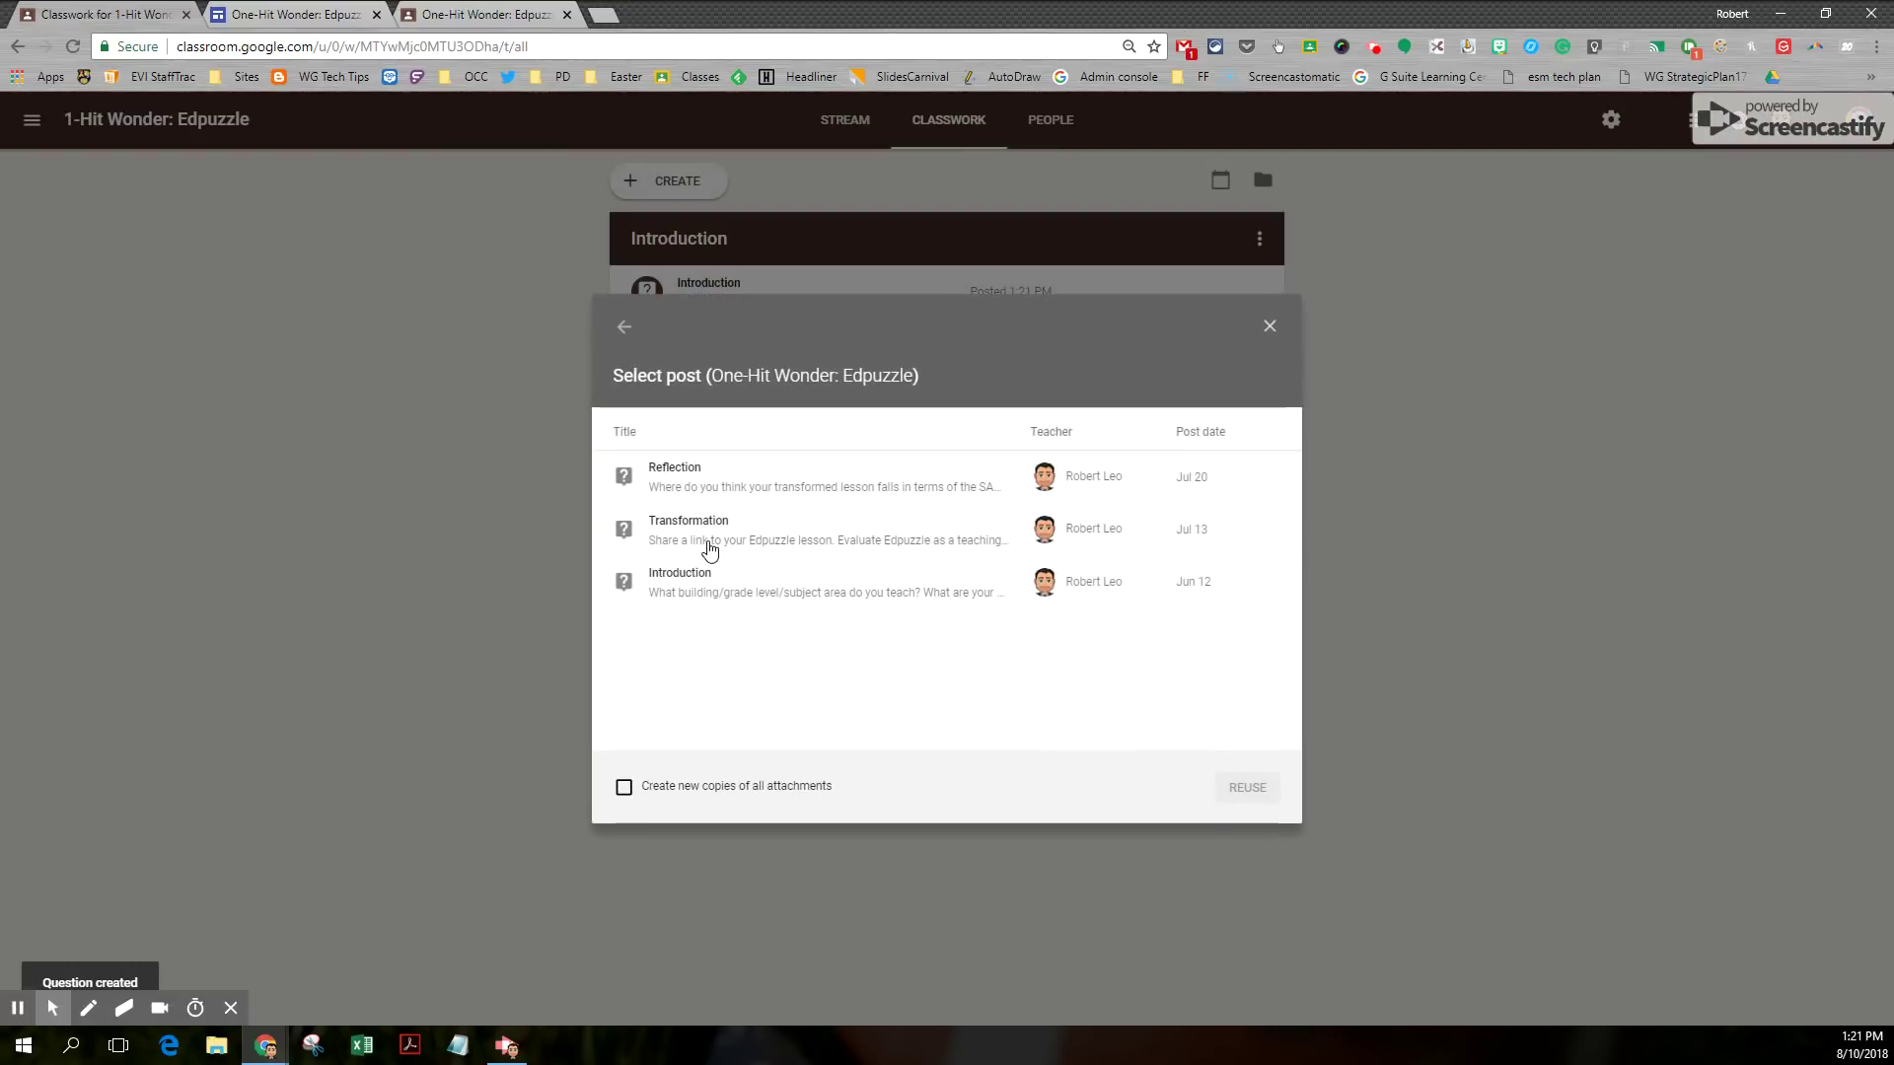
{"action": "left_click", "coordinate": [704, 538]}
{"action": "left_click", "coordinate": [1243, 792]}
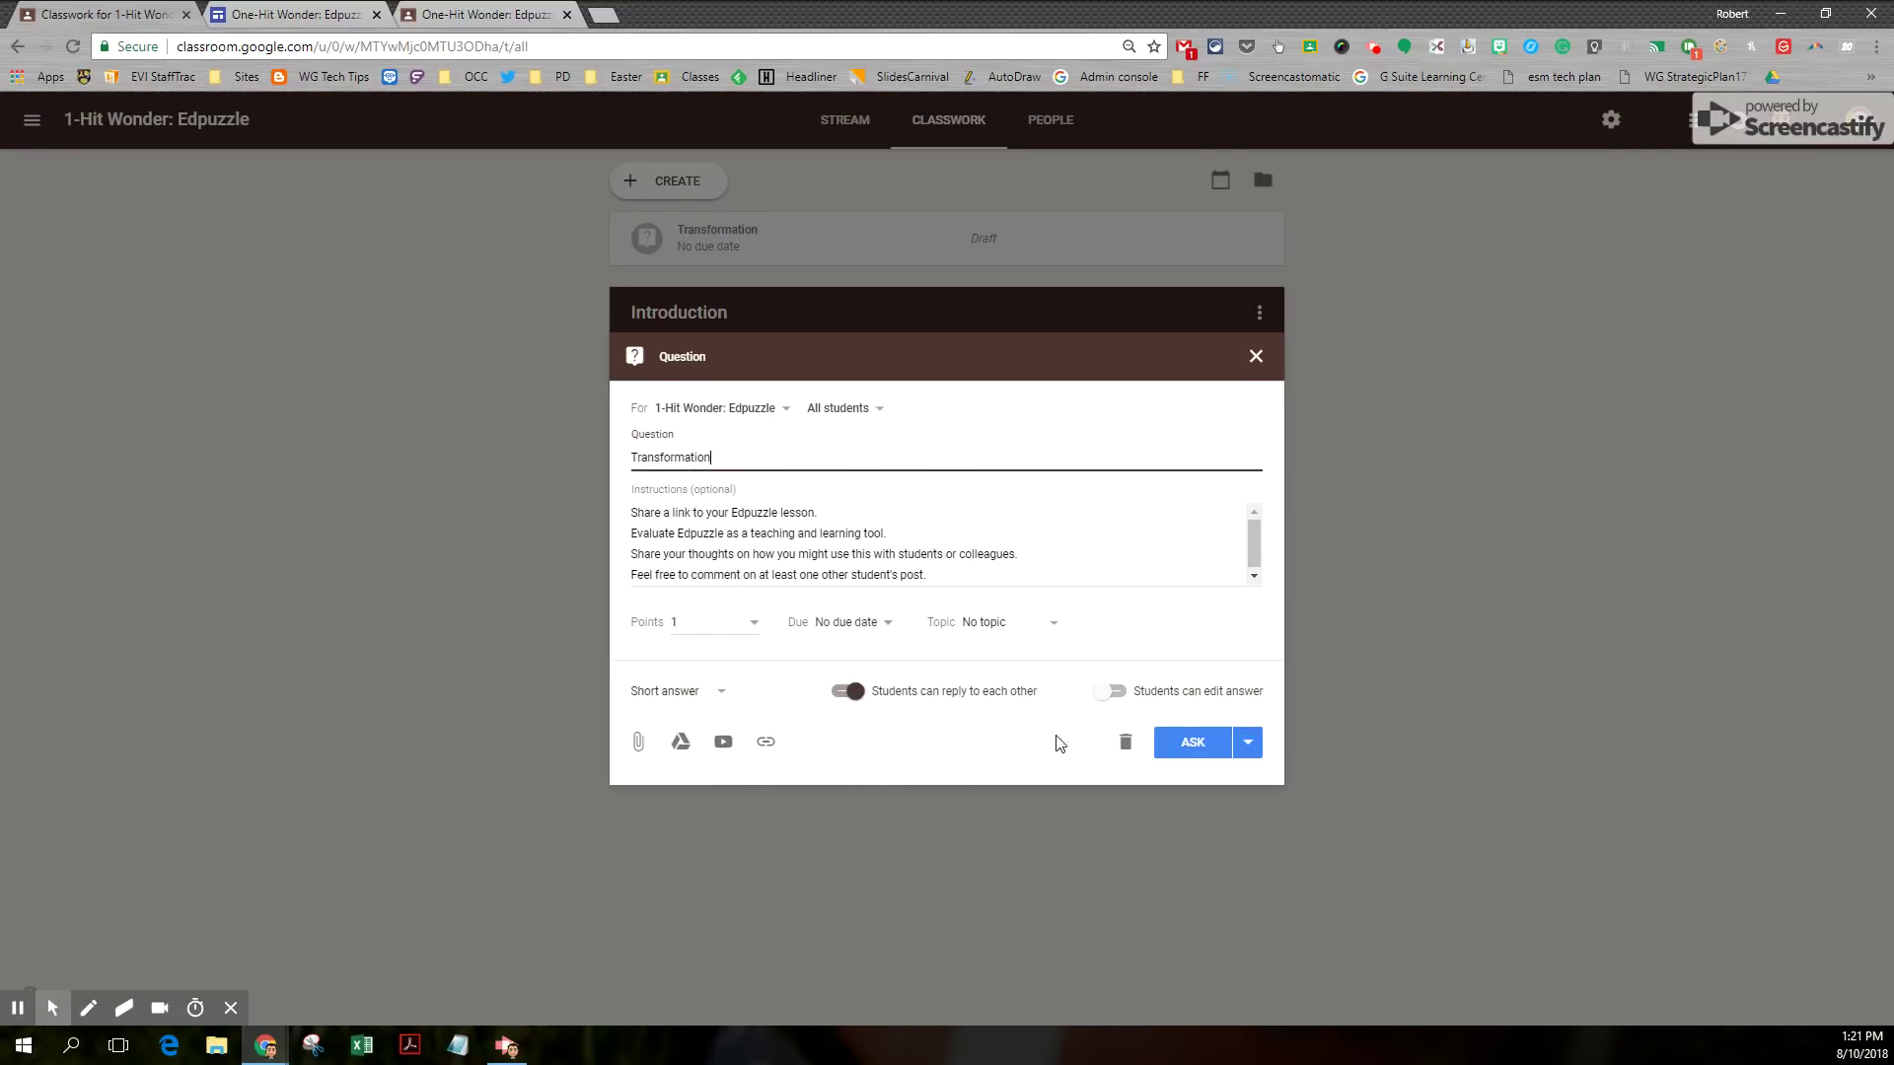
{"action": "left_click", "coordinate": [1044, 621]}
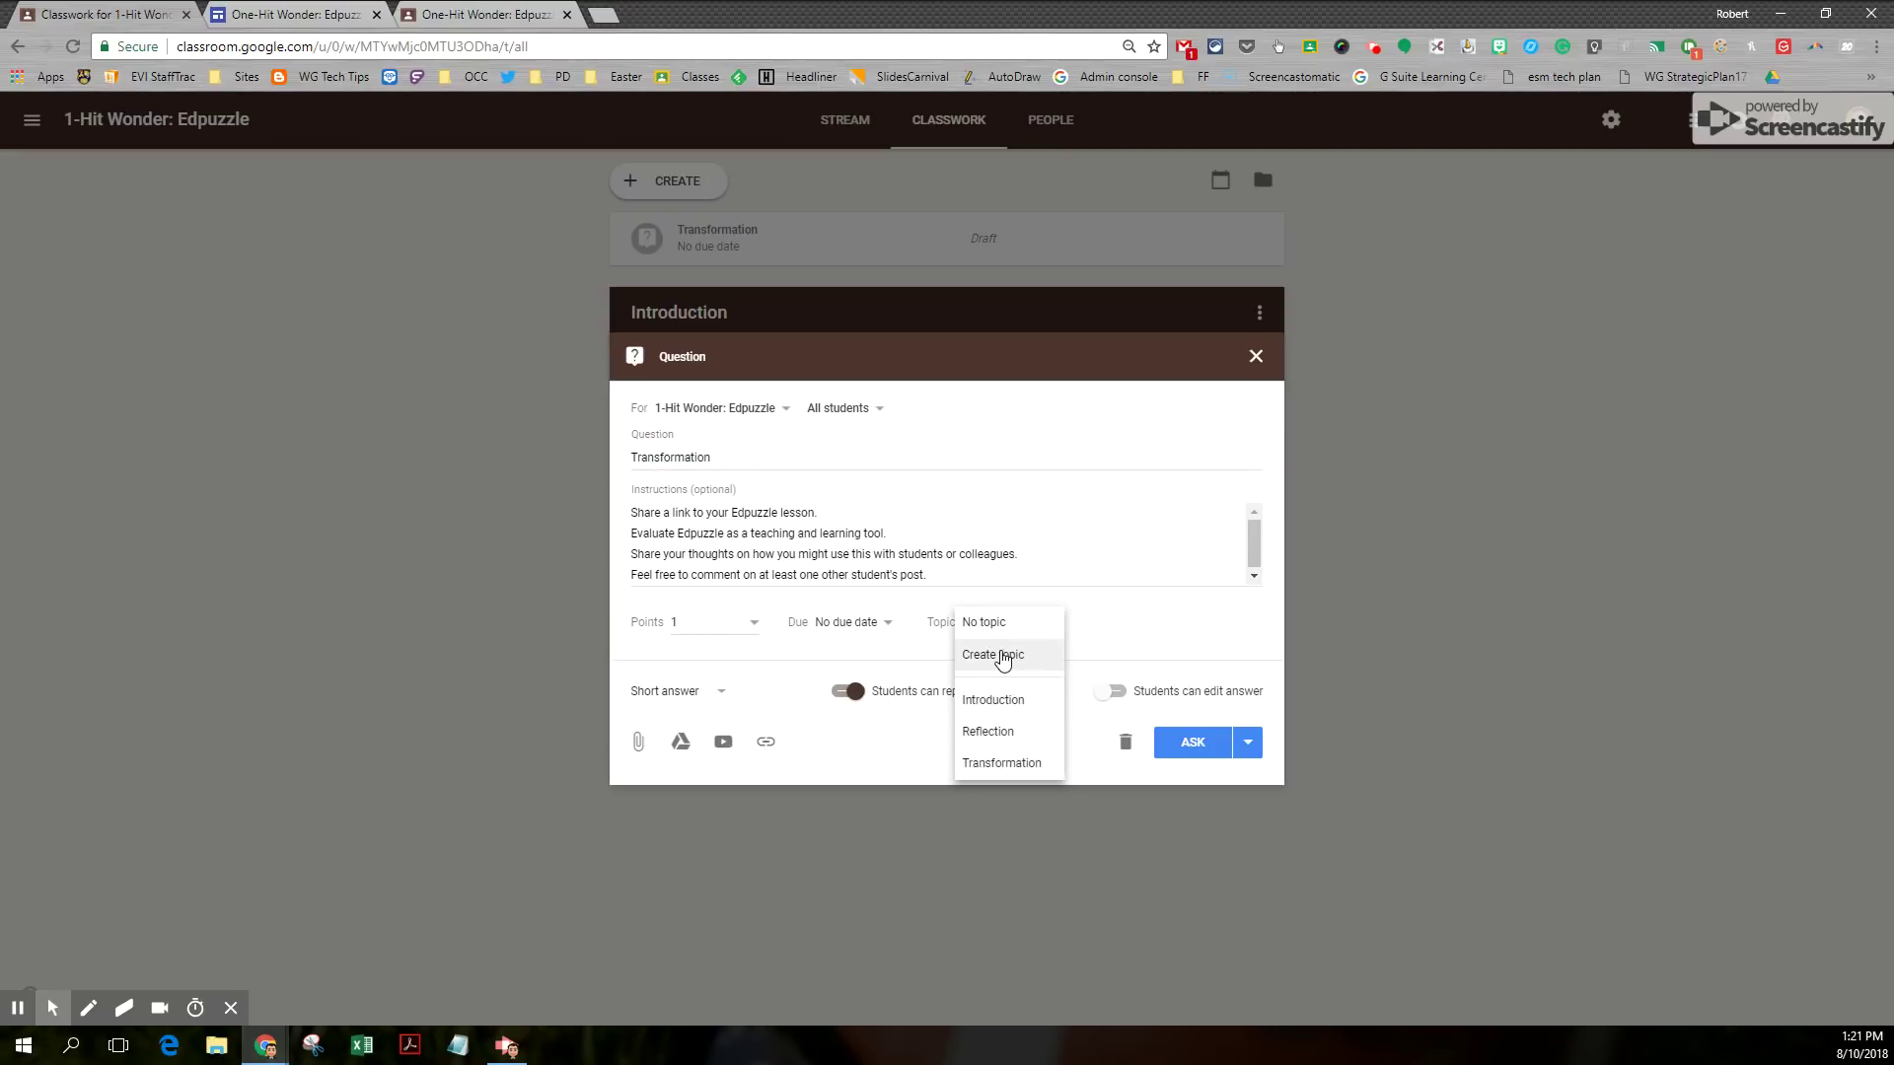
{"action": "left_click", "coordinate": [1011, 764]}
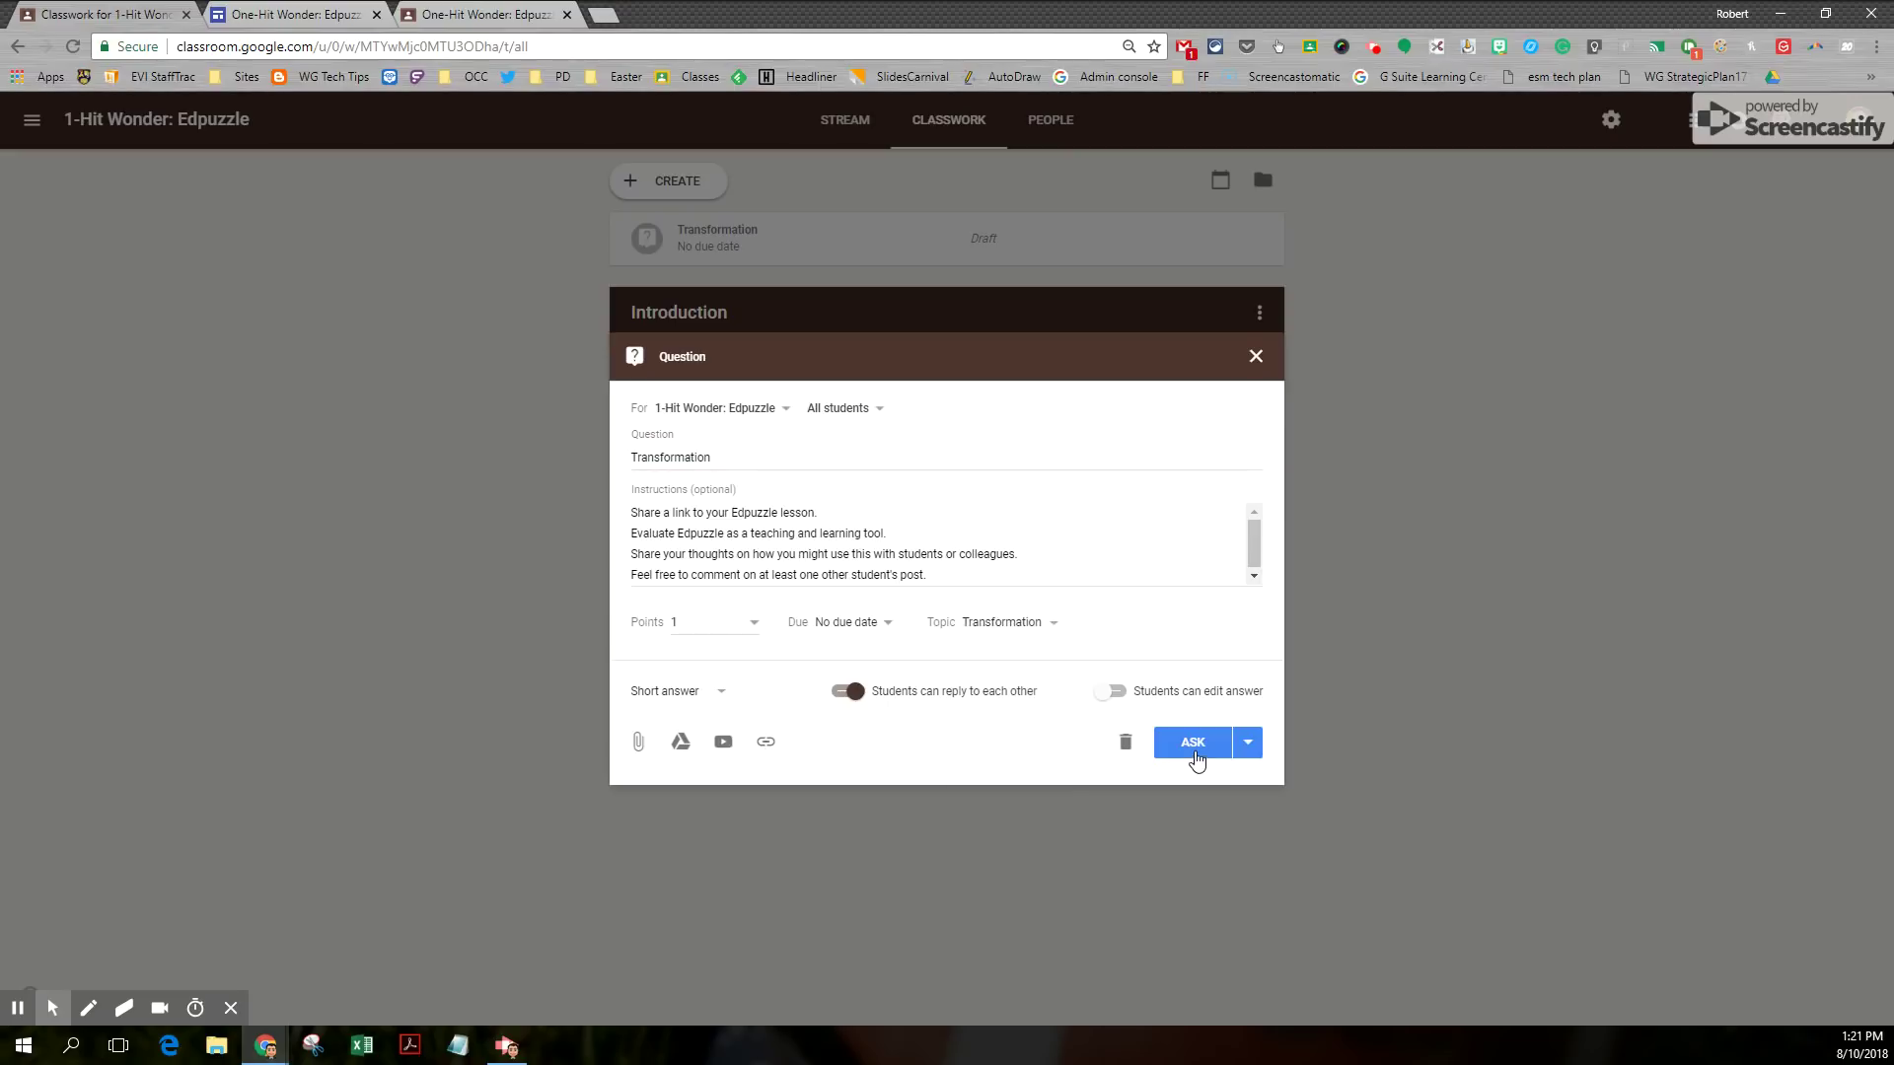
{"action": "left_click", "coordinate": [1194, 757]}
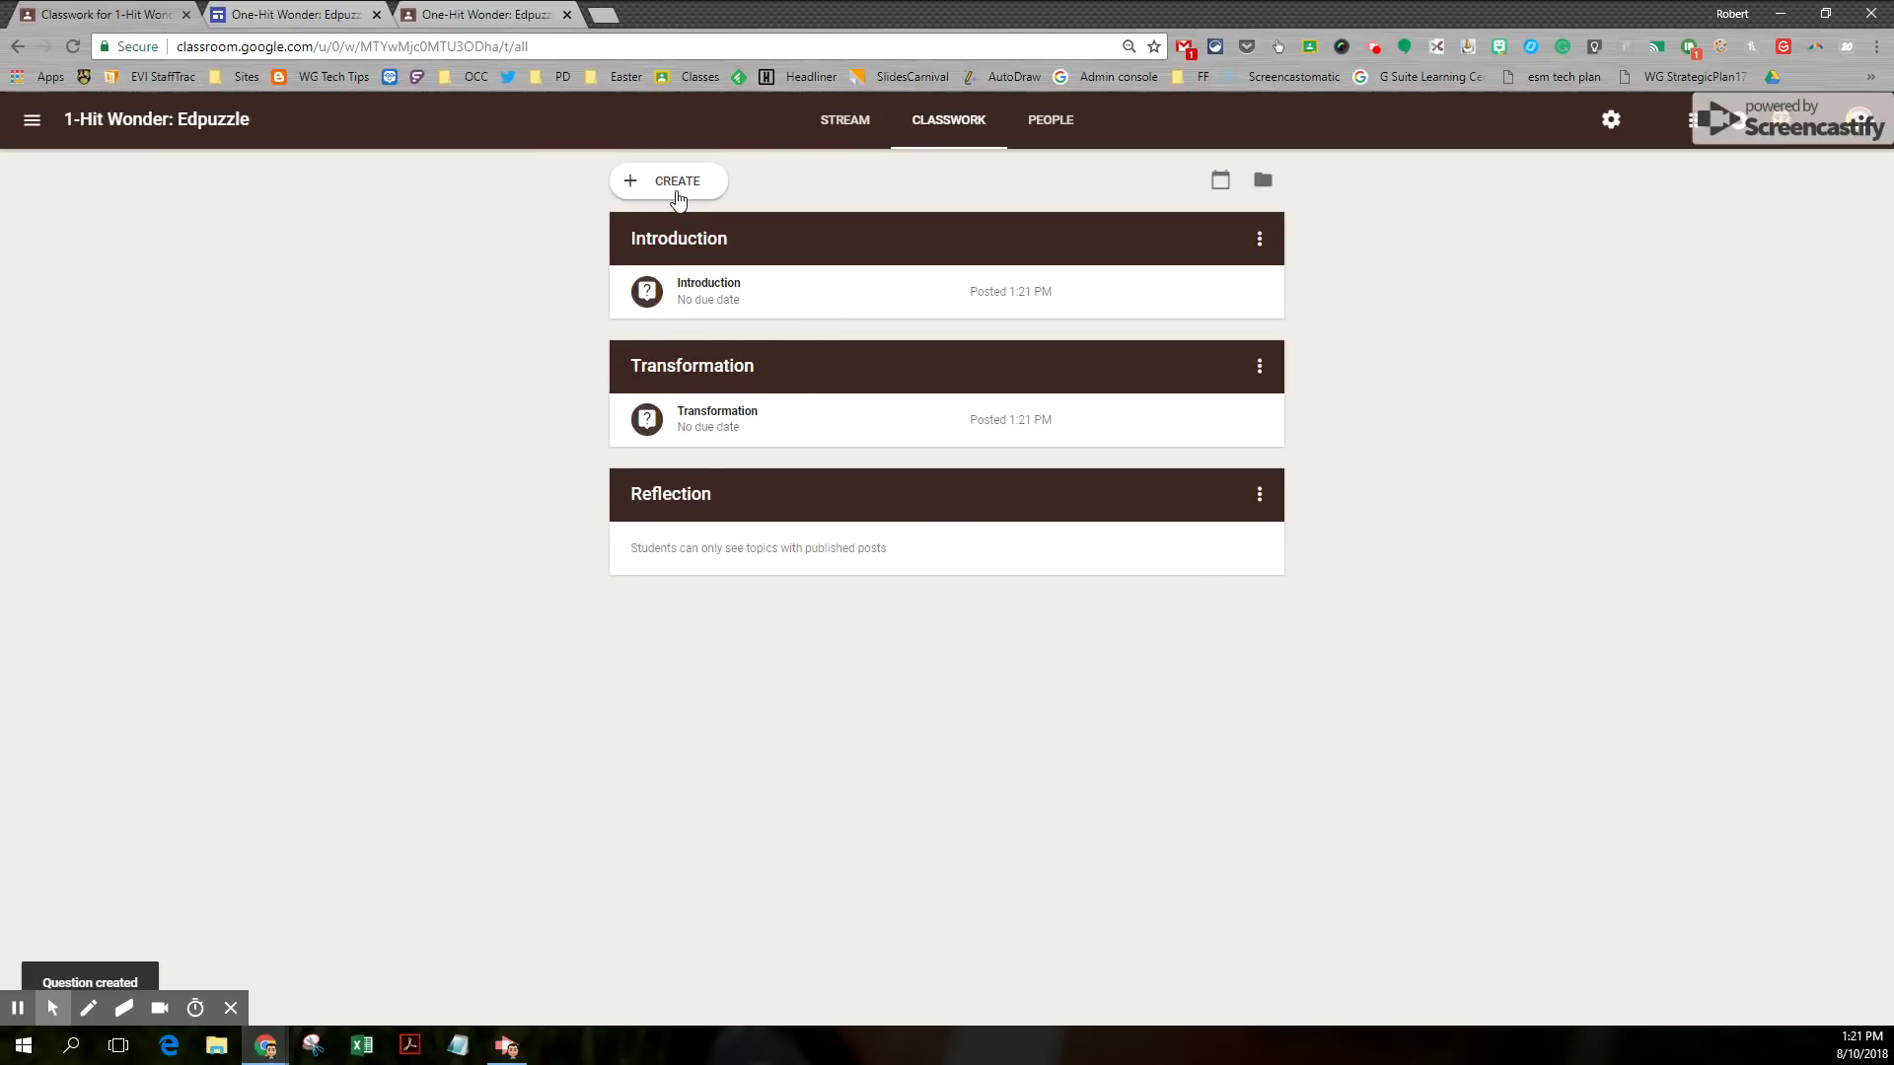
Reuse the existing Reflection question post and ask it under the Reflection topic.
{"action": "left_click", "coordinate": [678, 188]}
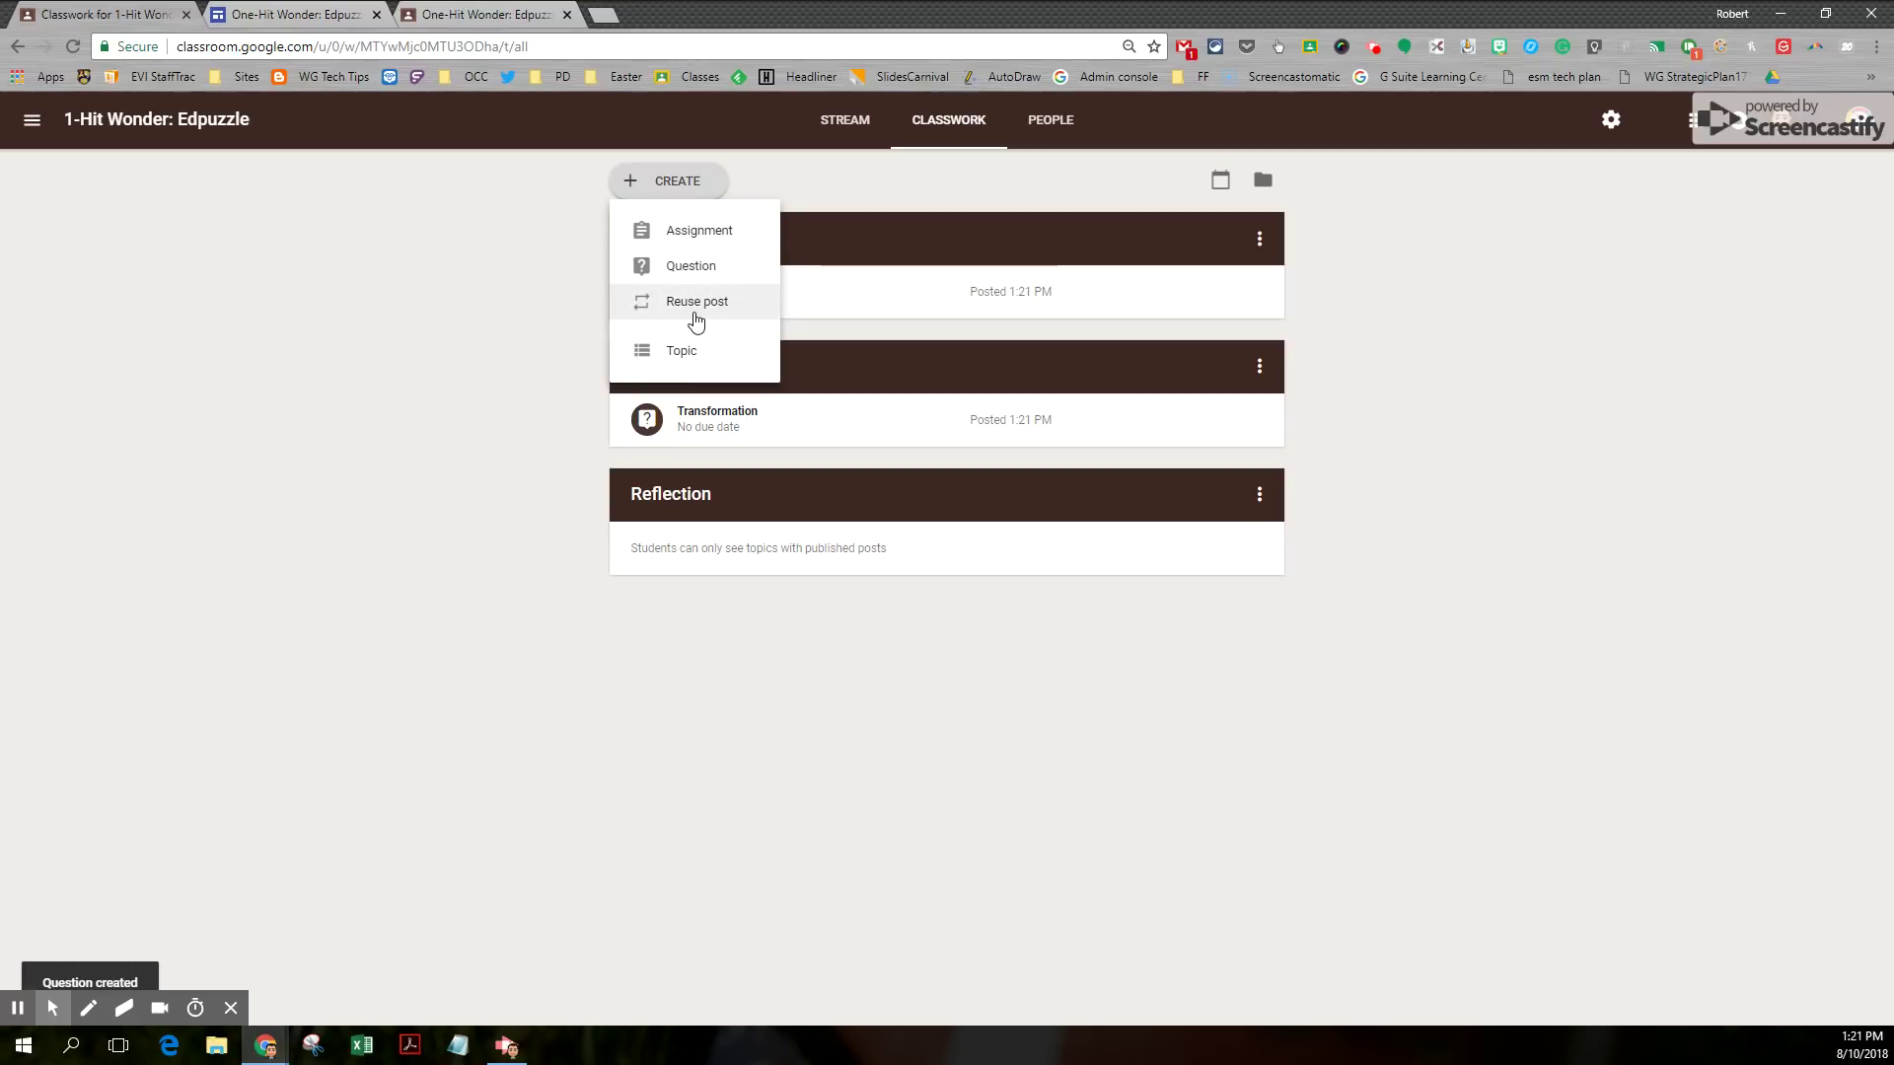
{"action": "left_click", "coordinate": [697, 316]}
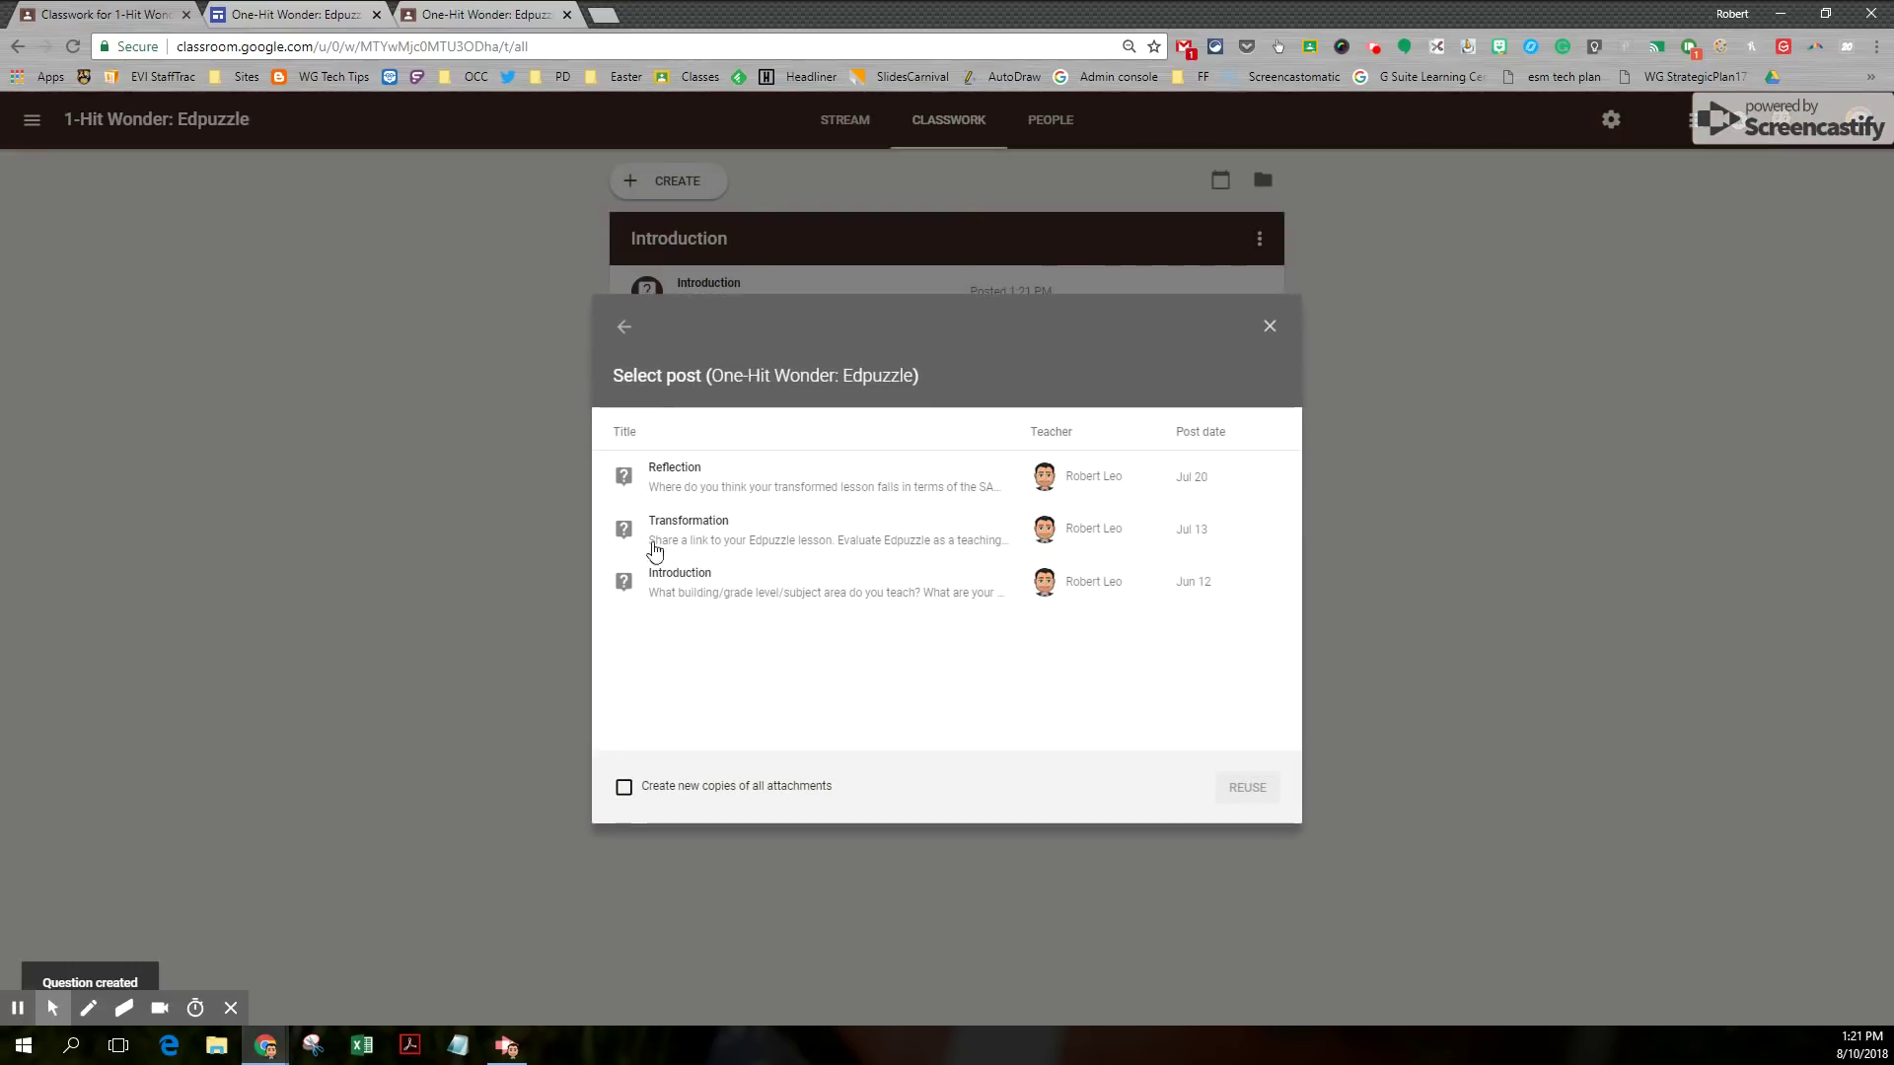
{"action": "left_click", "coordinate": [671, 480]}
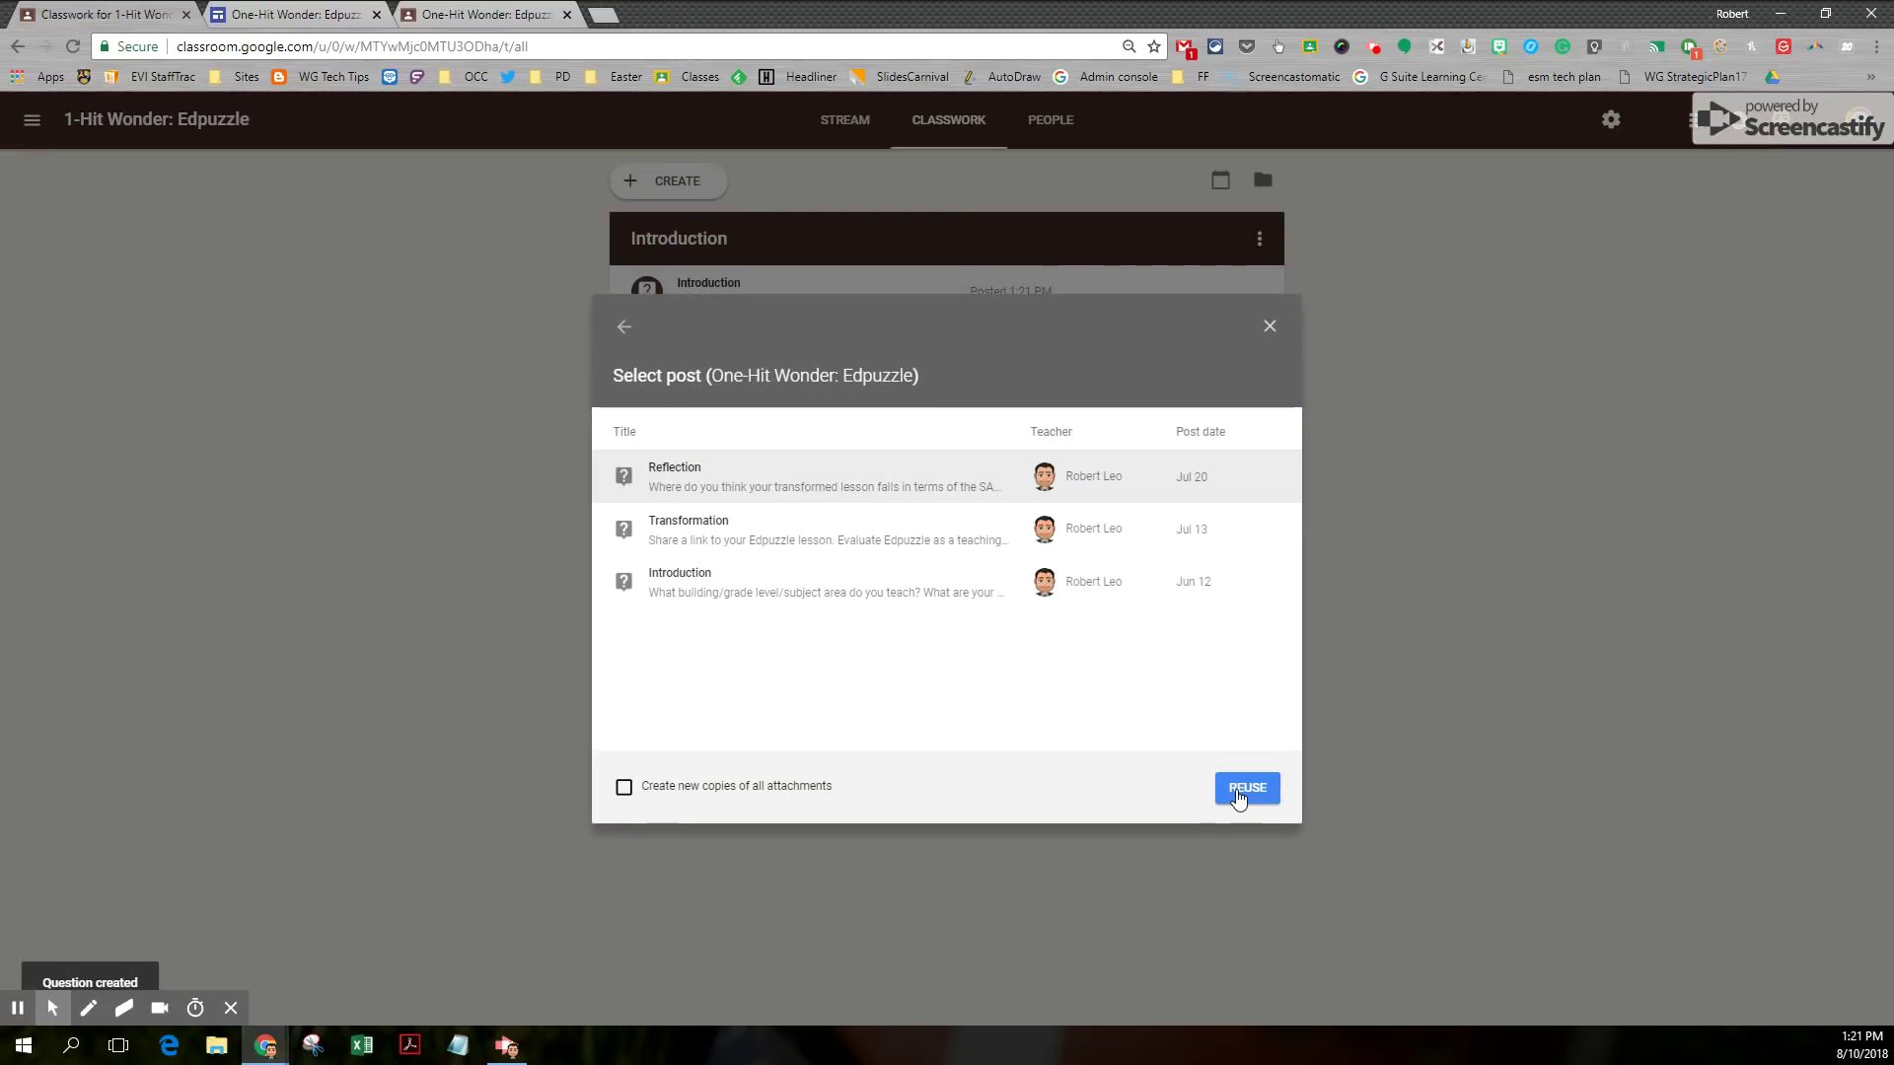
{"action": "left_click", "coordinate": [1240, 797]}
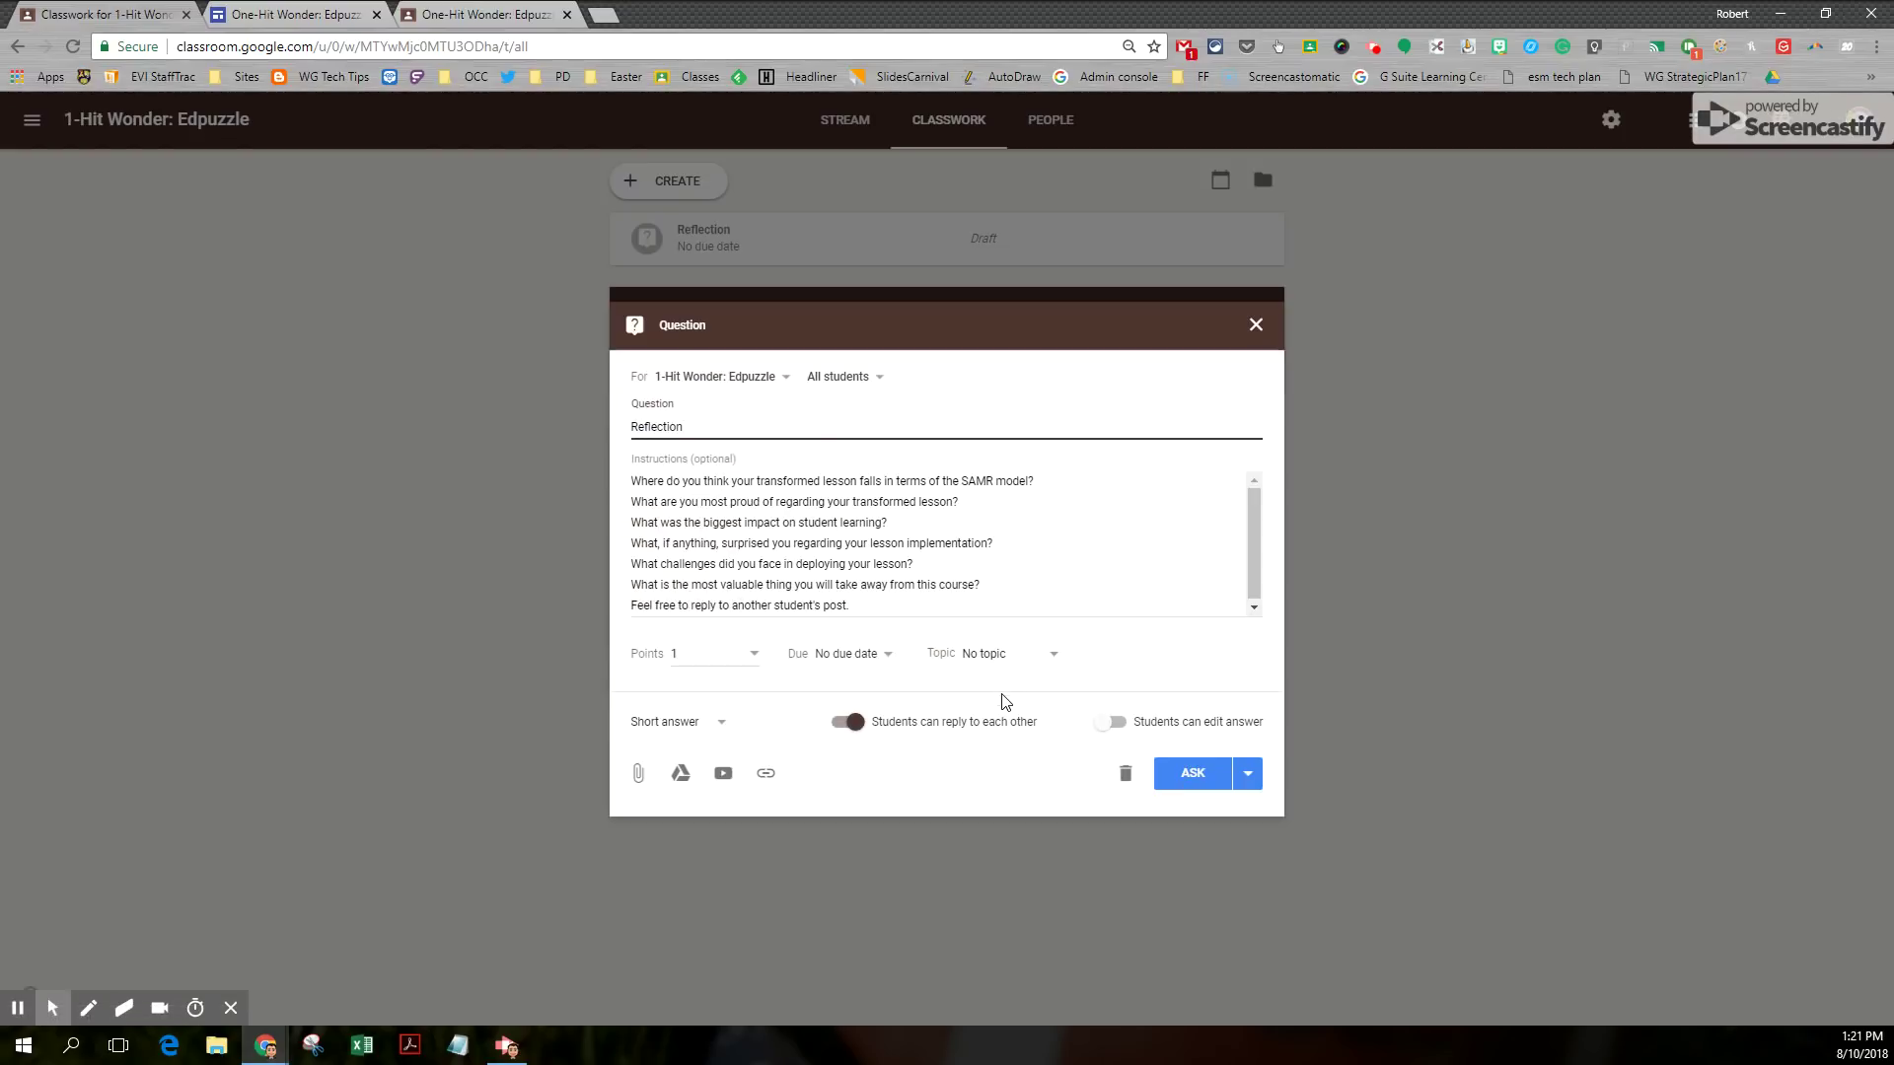
{"action": "left_click", "coordinate": [1040, 654]}
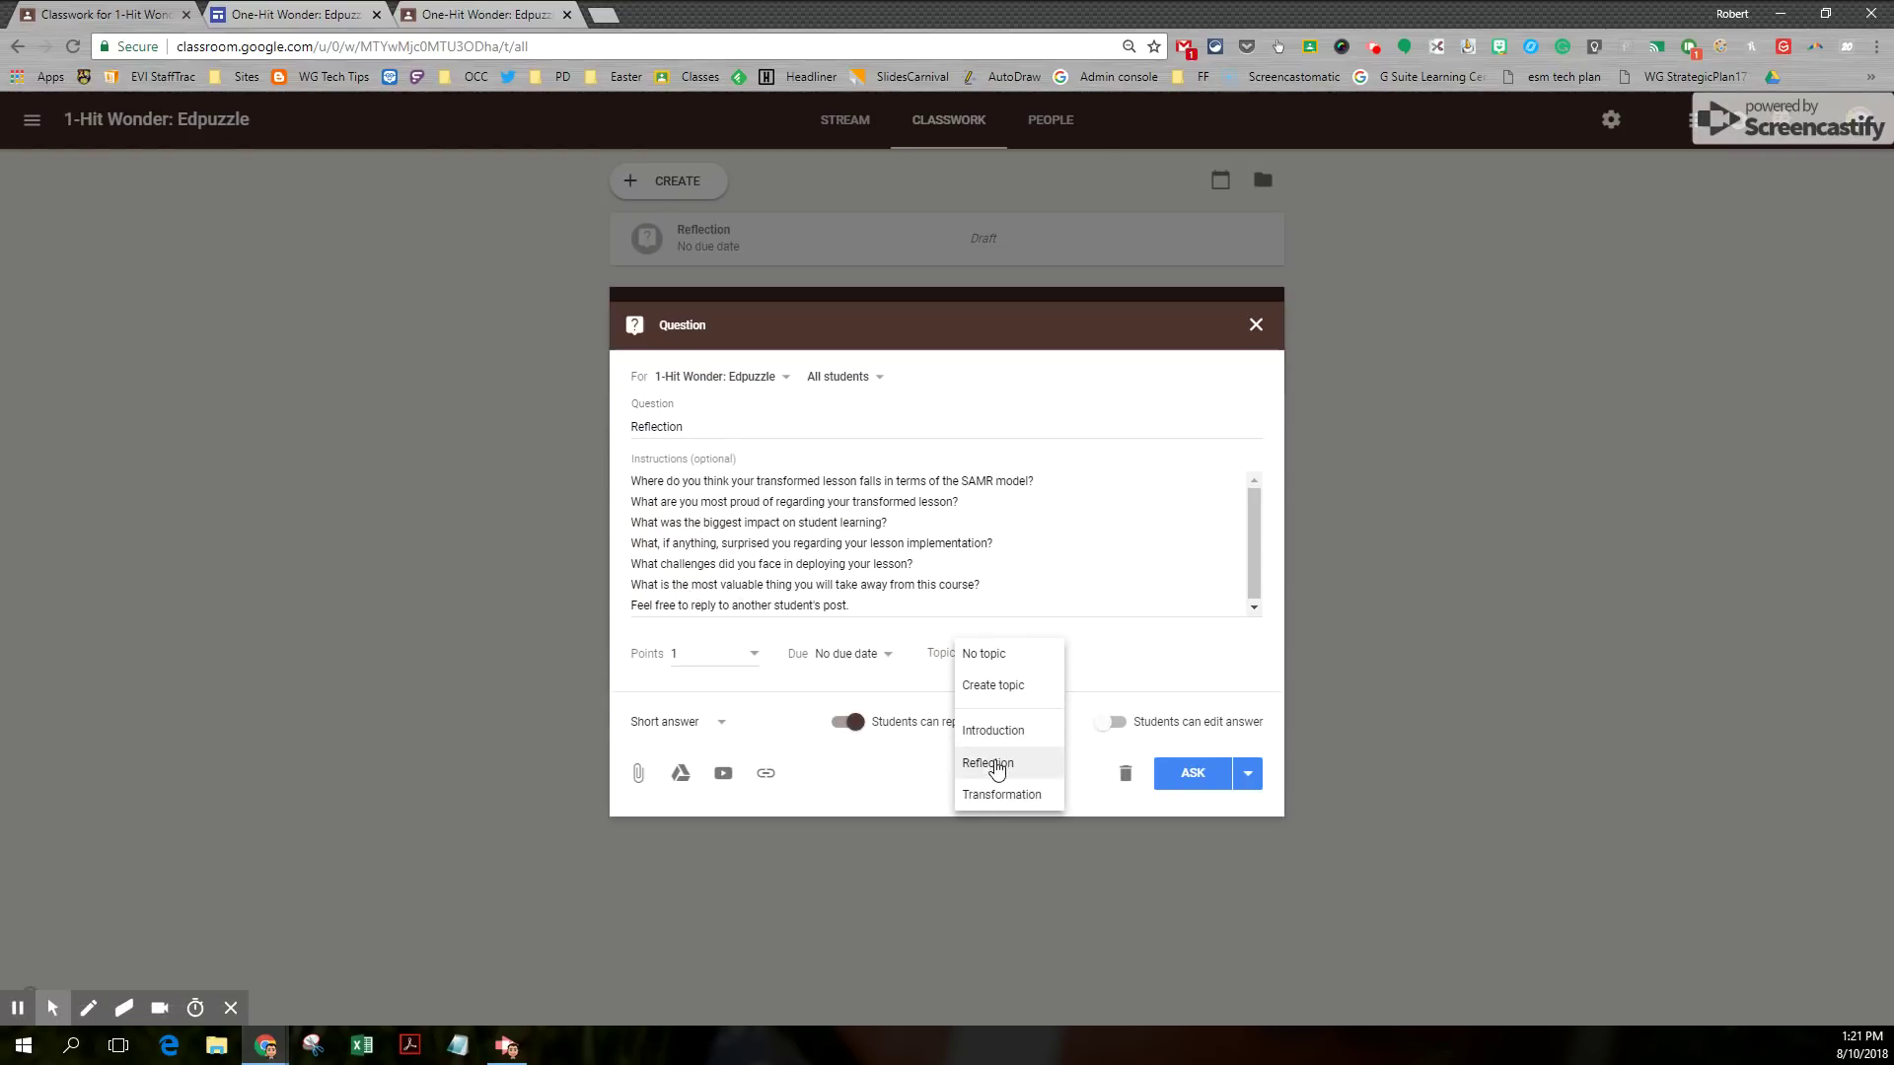
{"action": "left_click", "coordinate": [996, 768]}
{"action": "left_click", "coordinate": [1186, 774]}
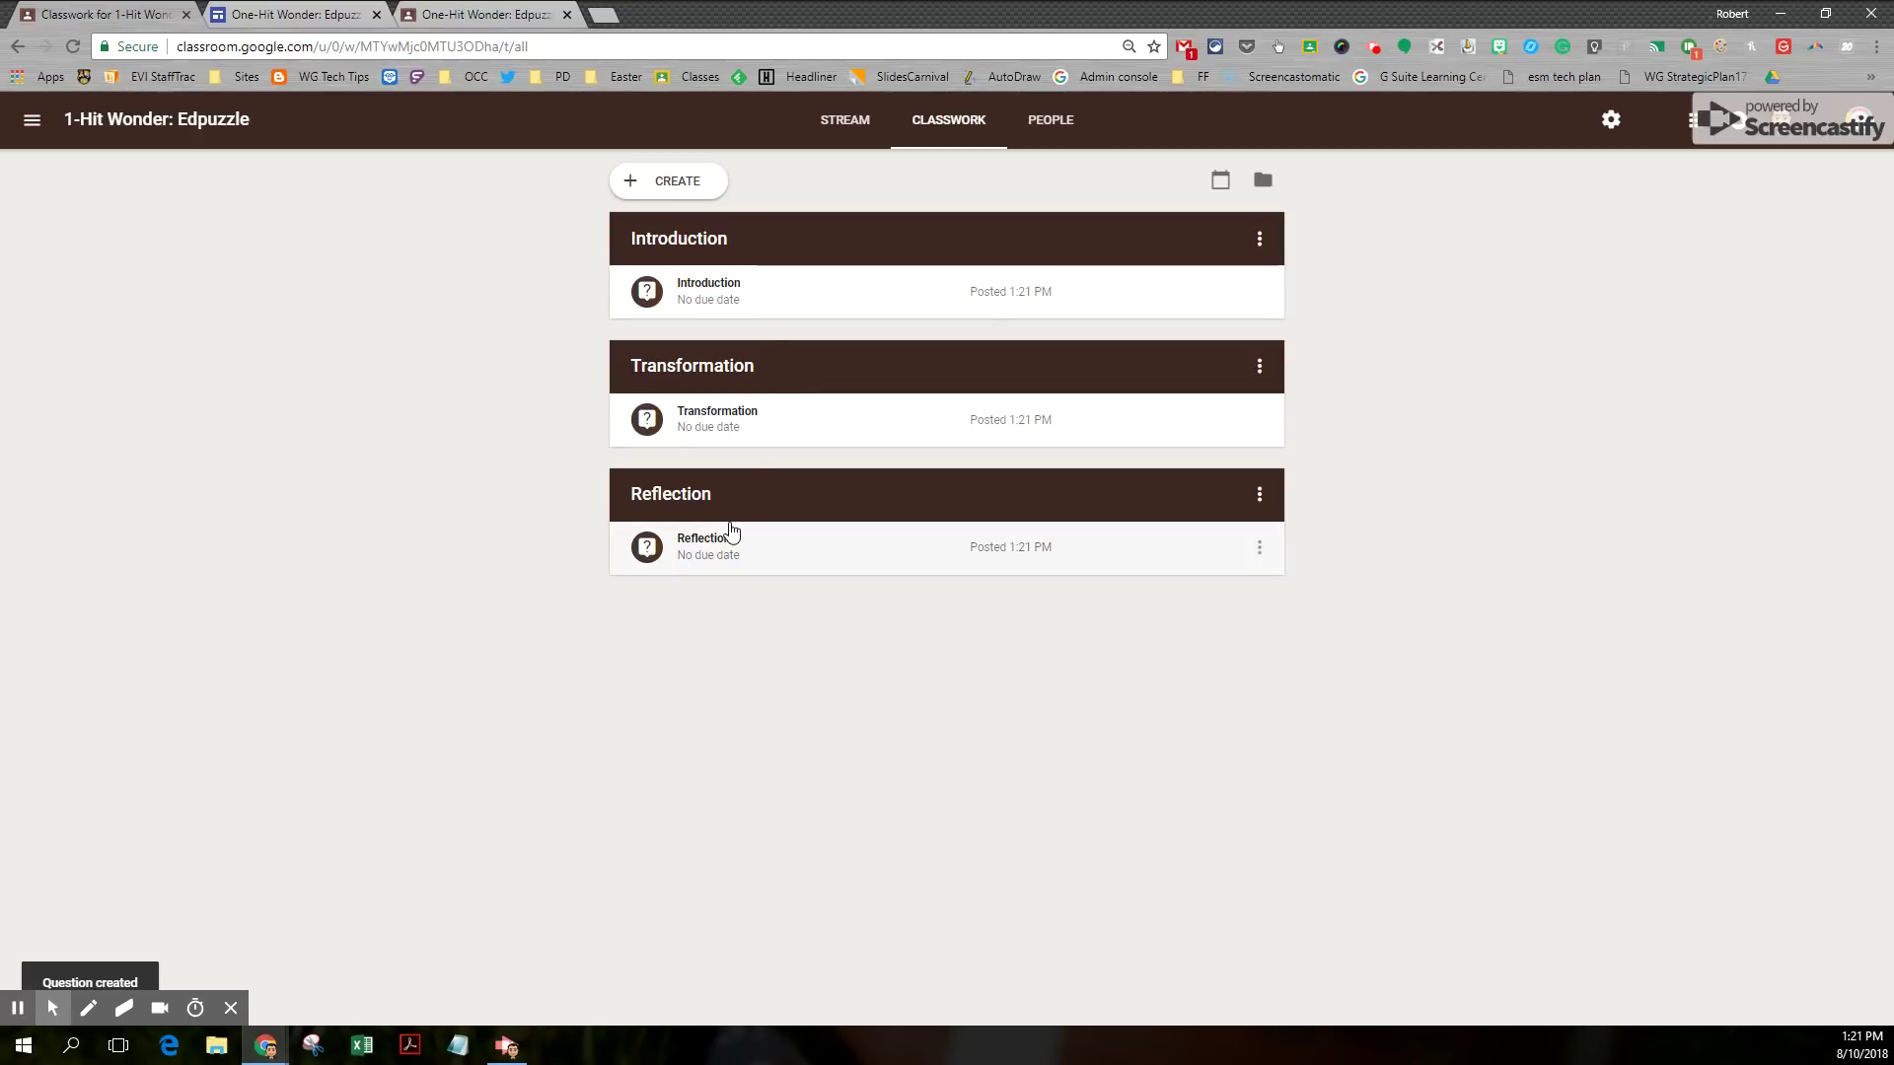
Check the new questions in the class stream, then return to the Classwork topic list.
{"action": "left_click", "coordinate": [846, 119]}
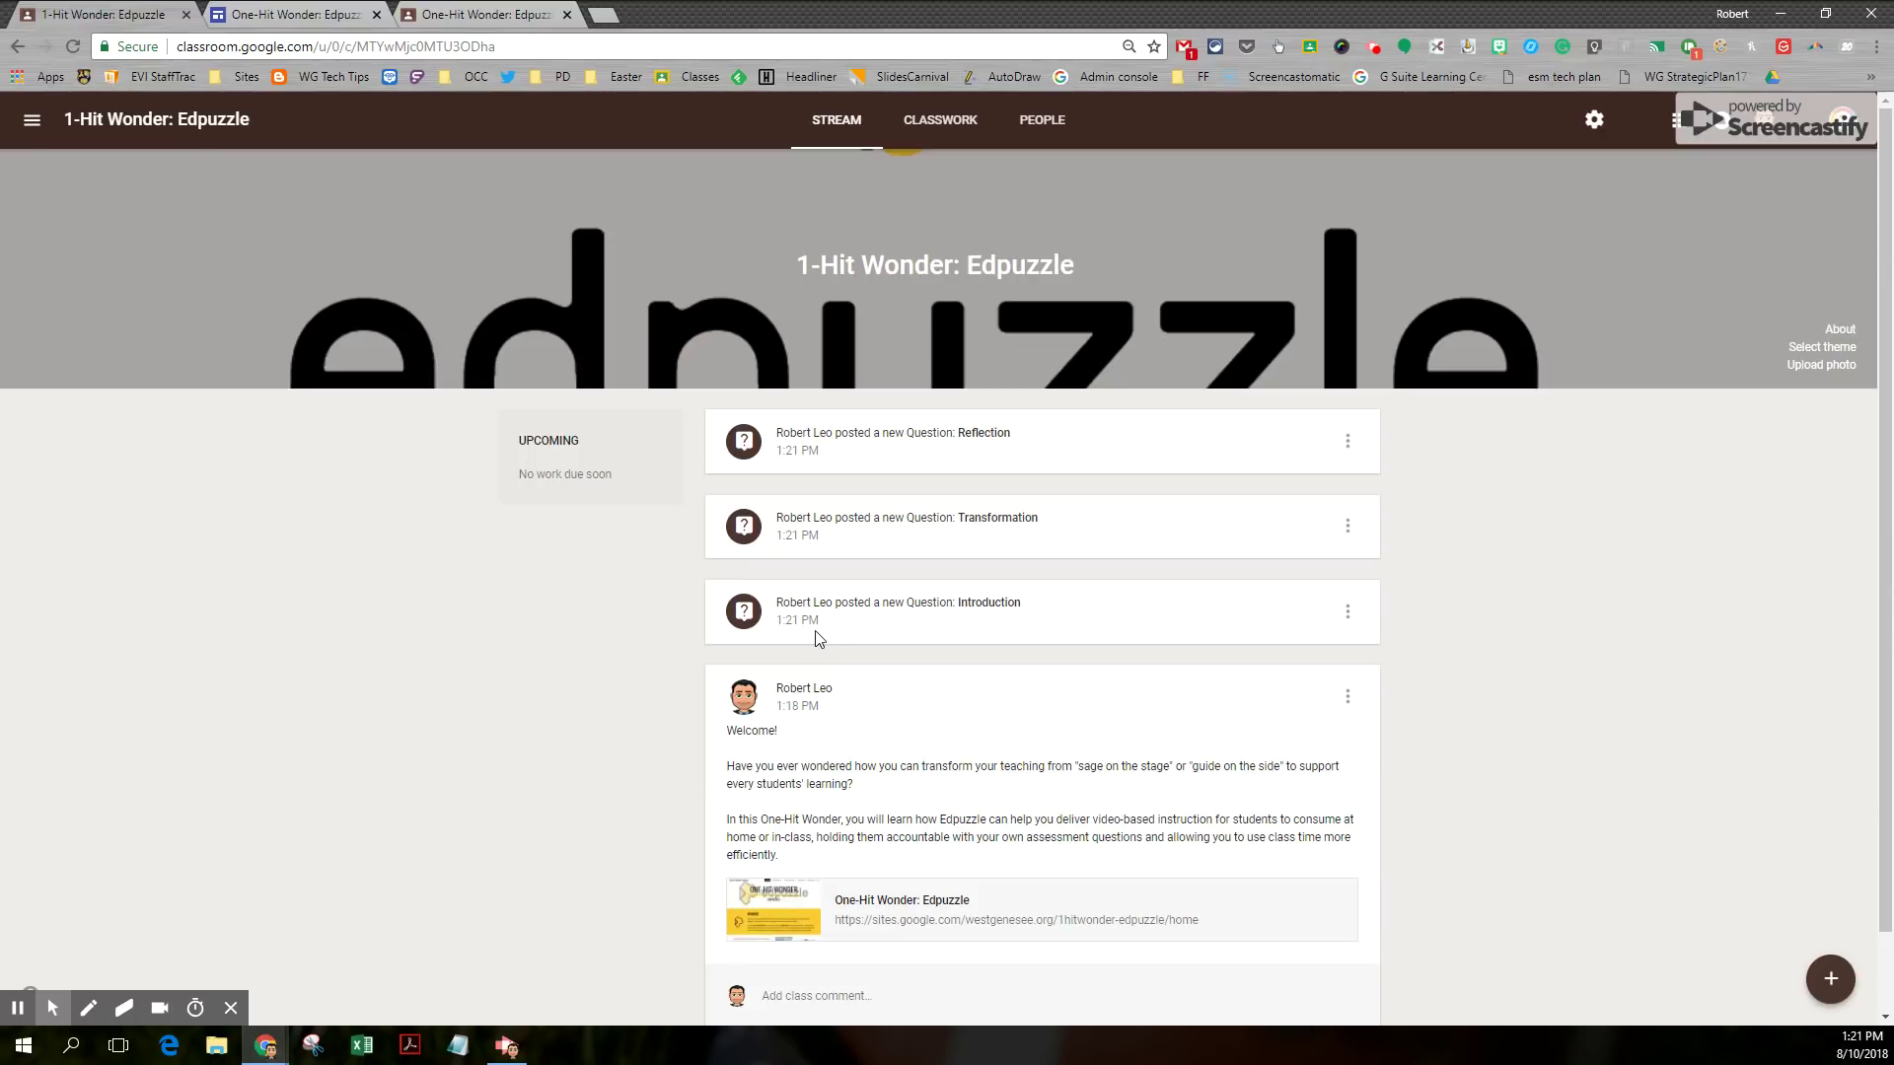
{"action": "left_click", "coordinate": [937, 123]}
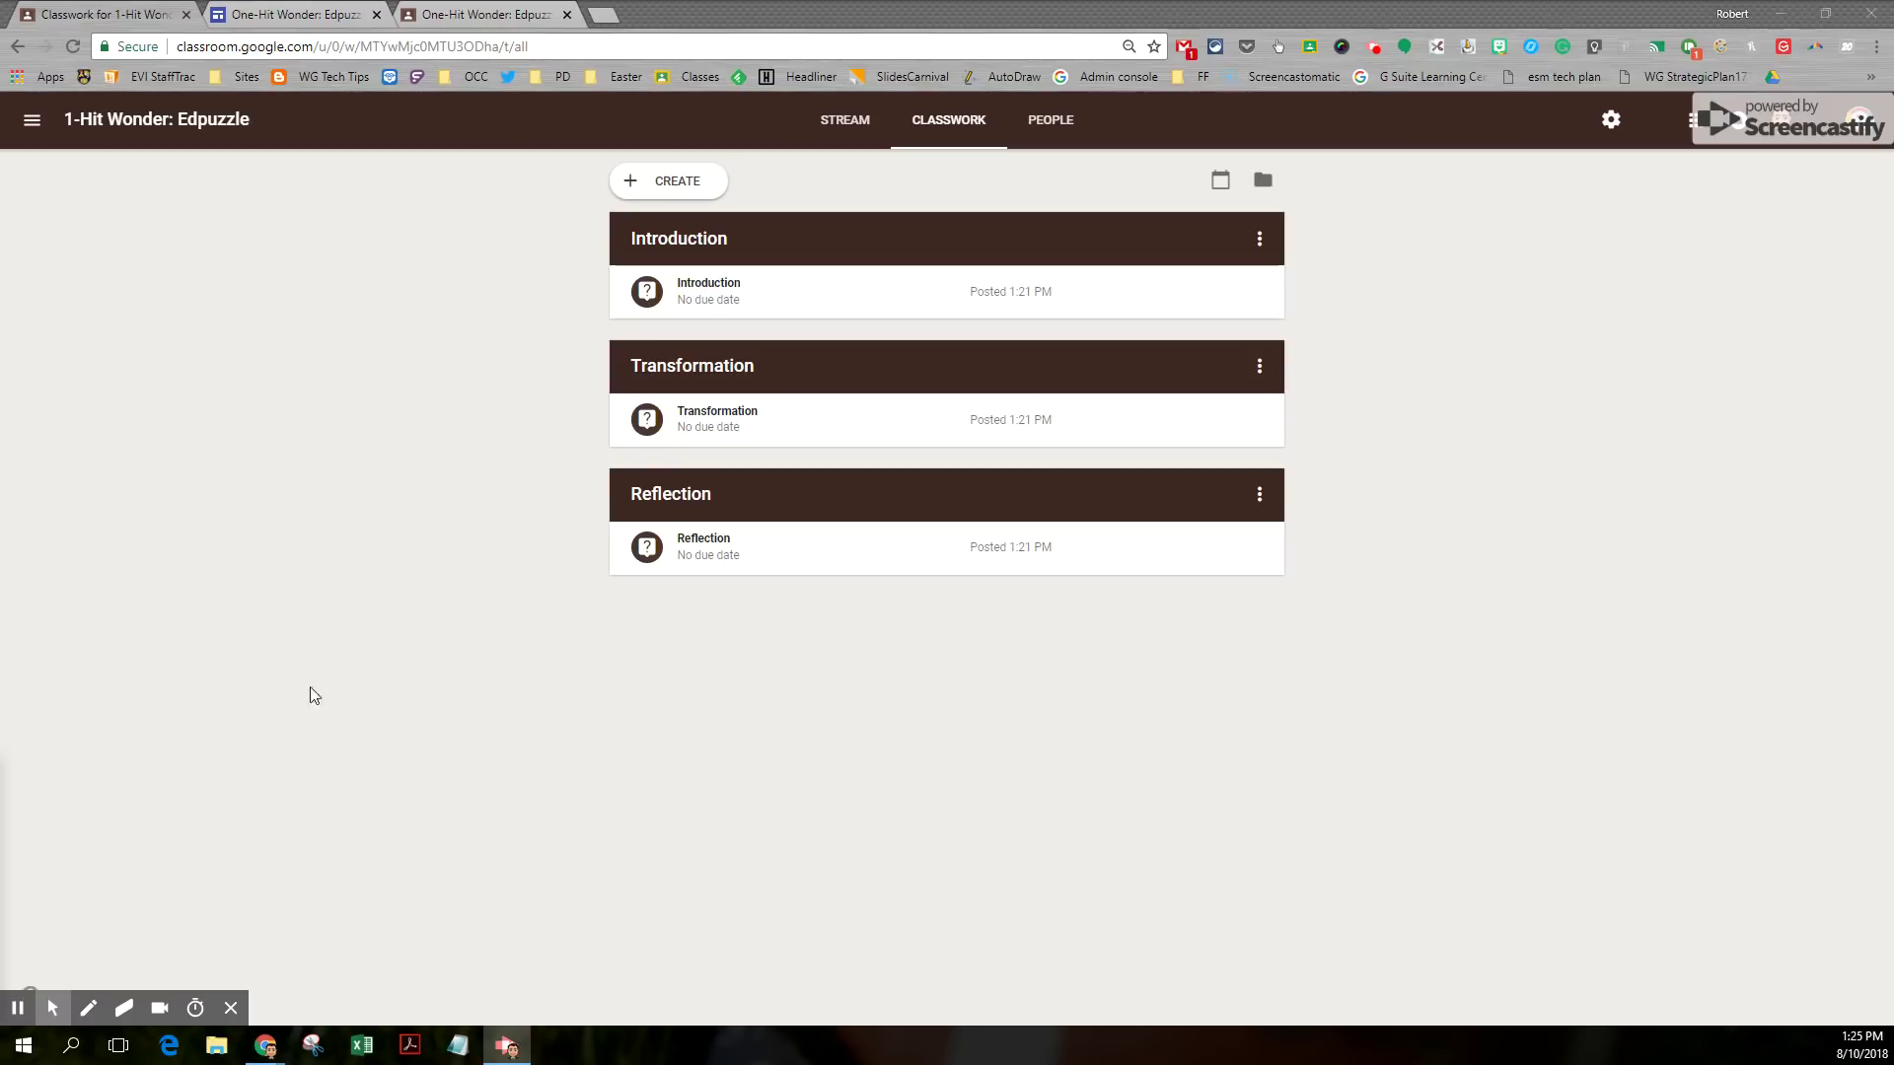
From the People page, find a student by name and invite them to the class.
{"action": "left_click", "coordinate": [1038, 126]}
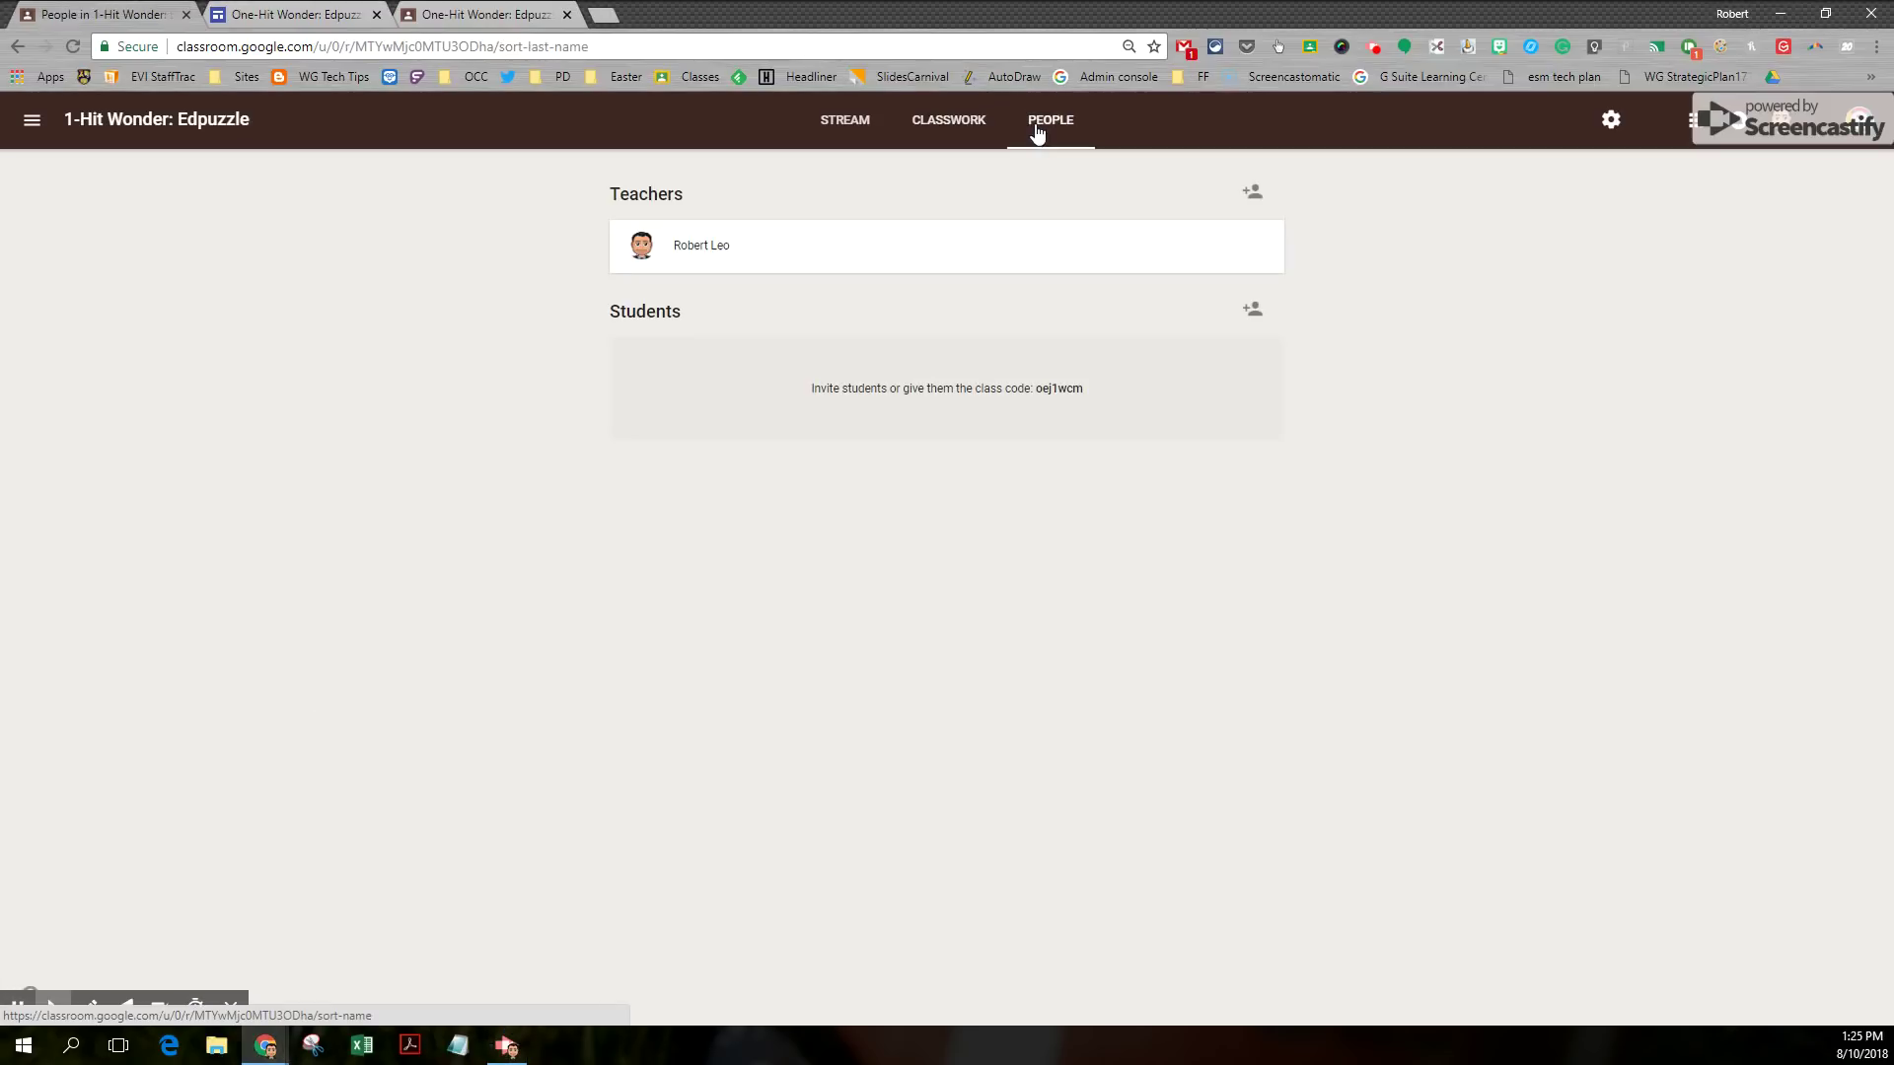
{"action": "left_click", "coordinate": [1249, 312]}
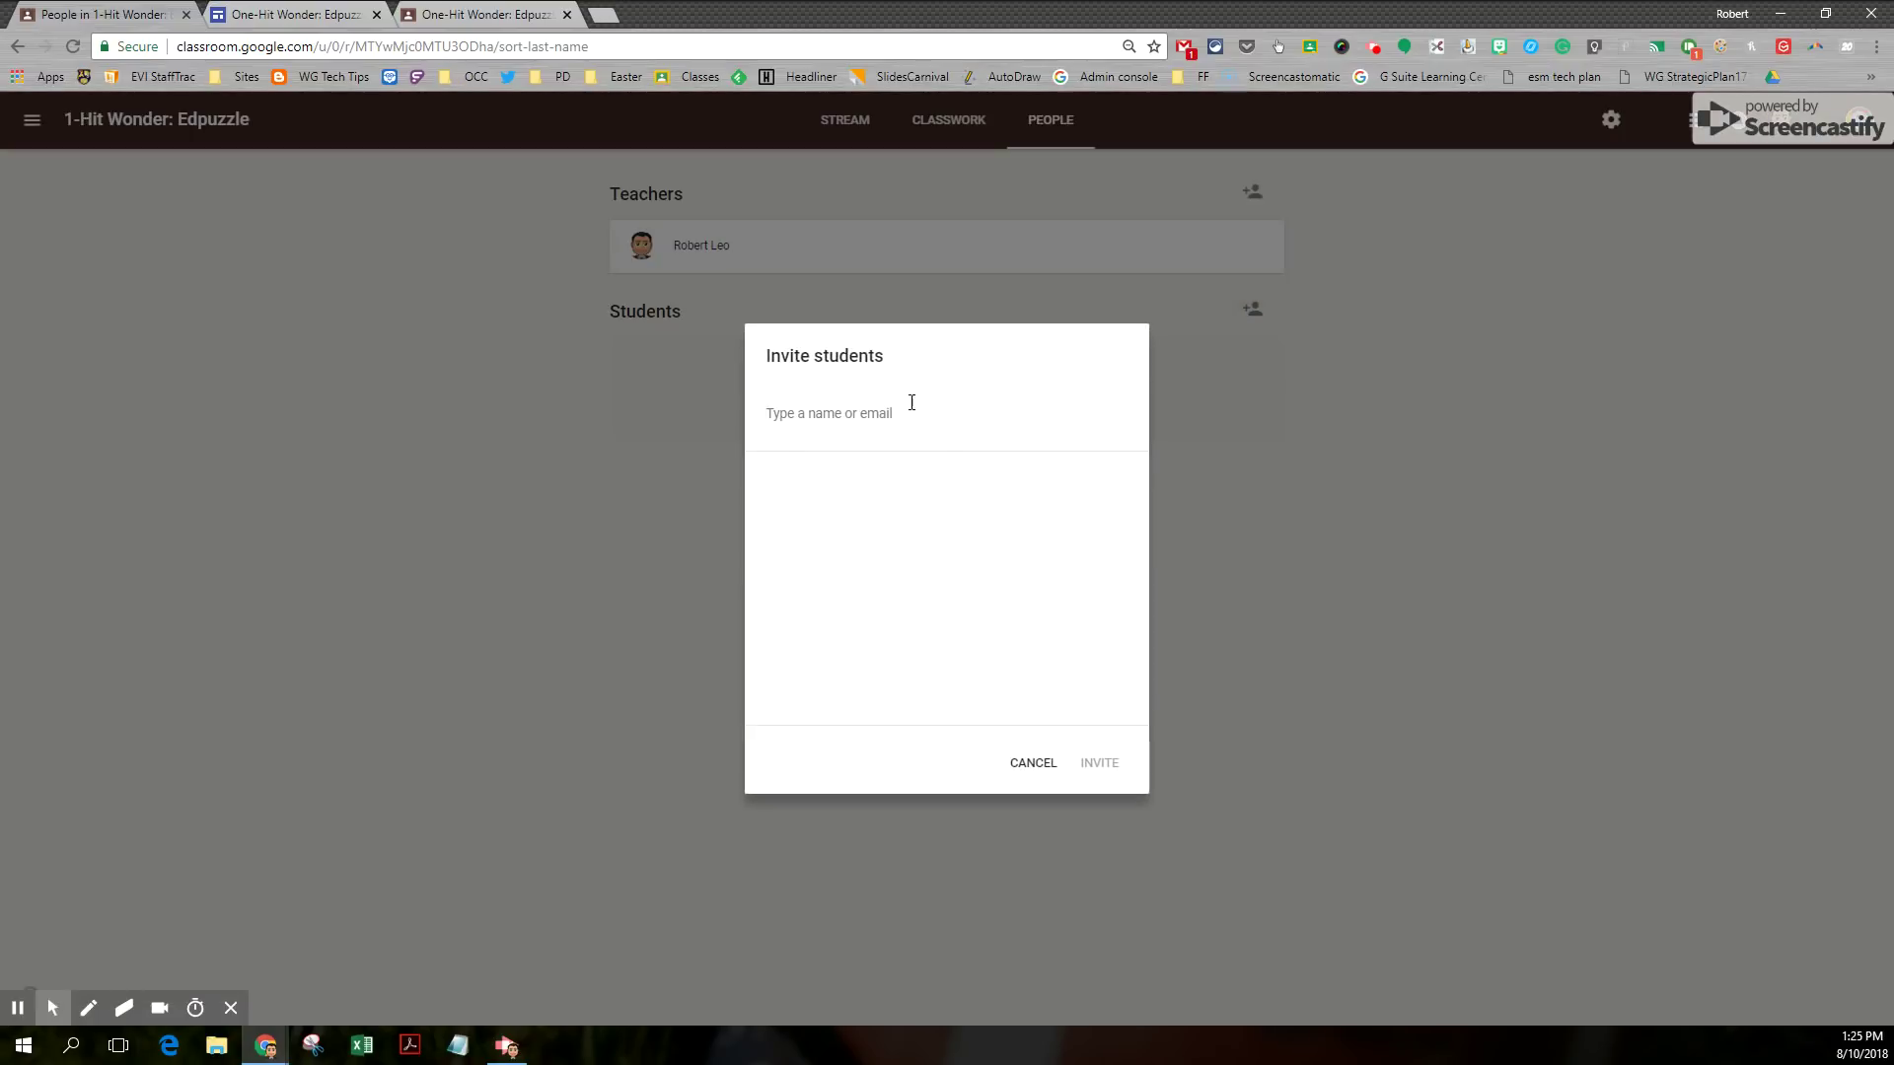
{"action": "type", "text": "nicho"}
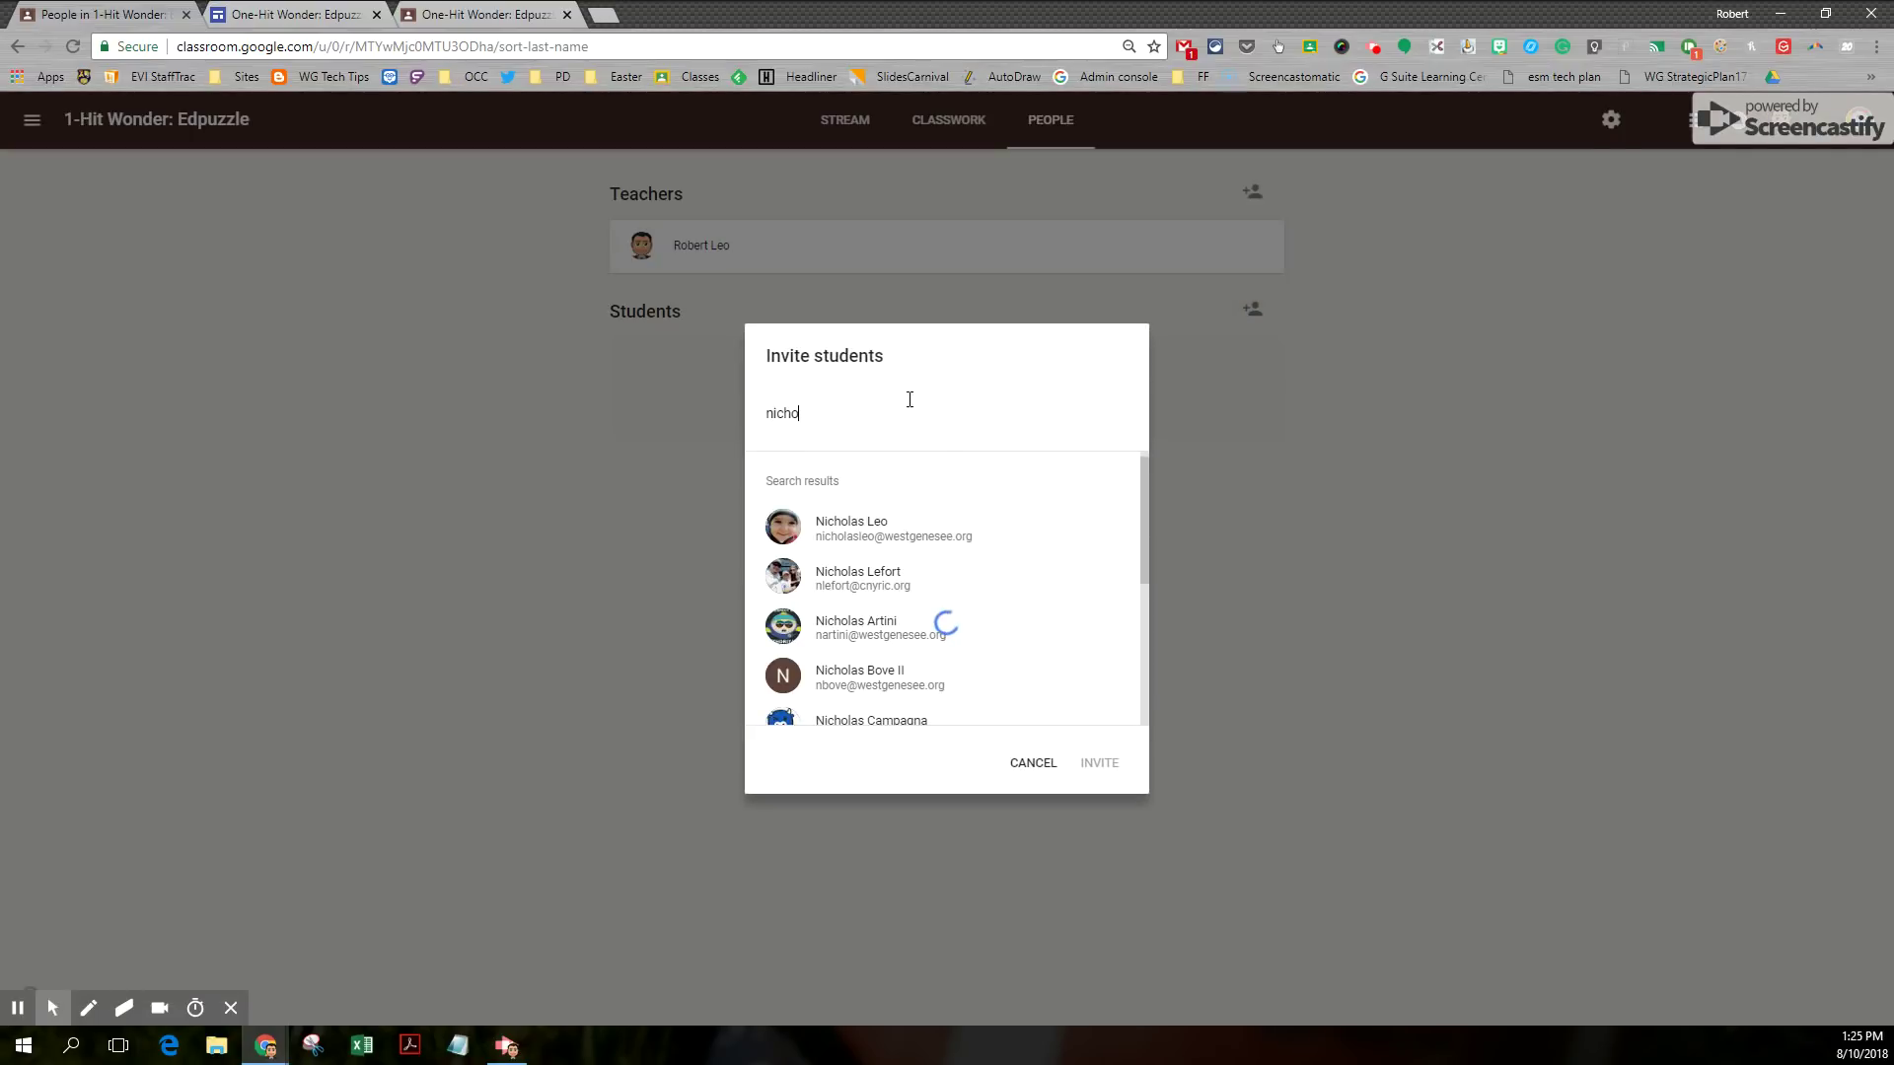
{"action": "type", "text": "las"}
{"action": "left_click", "coordinate": [888, 524]}
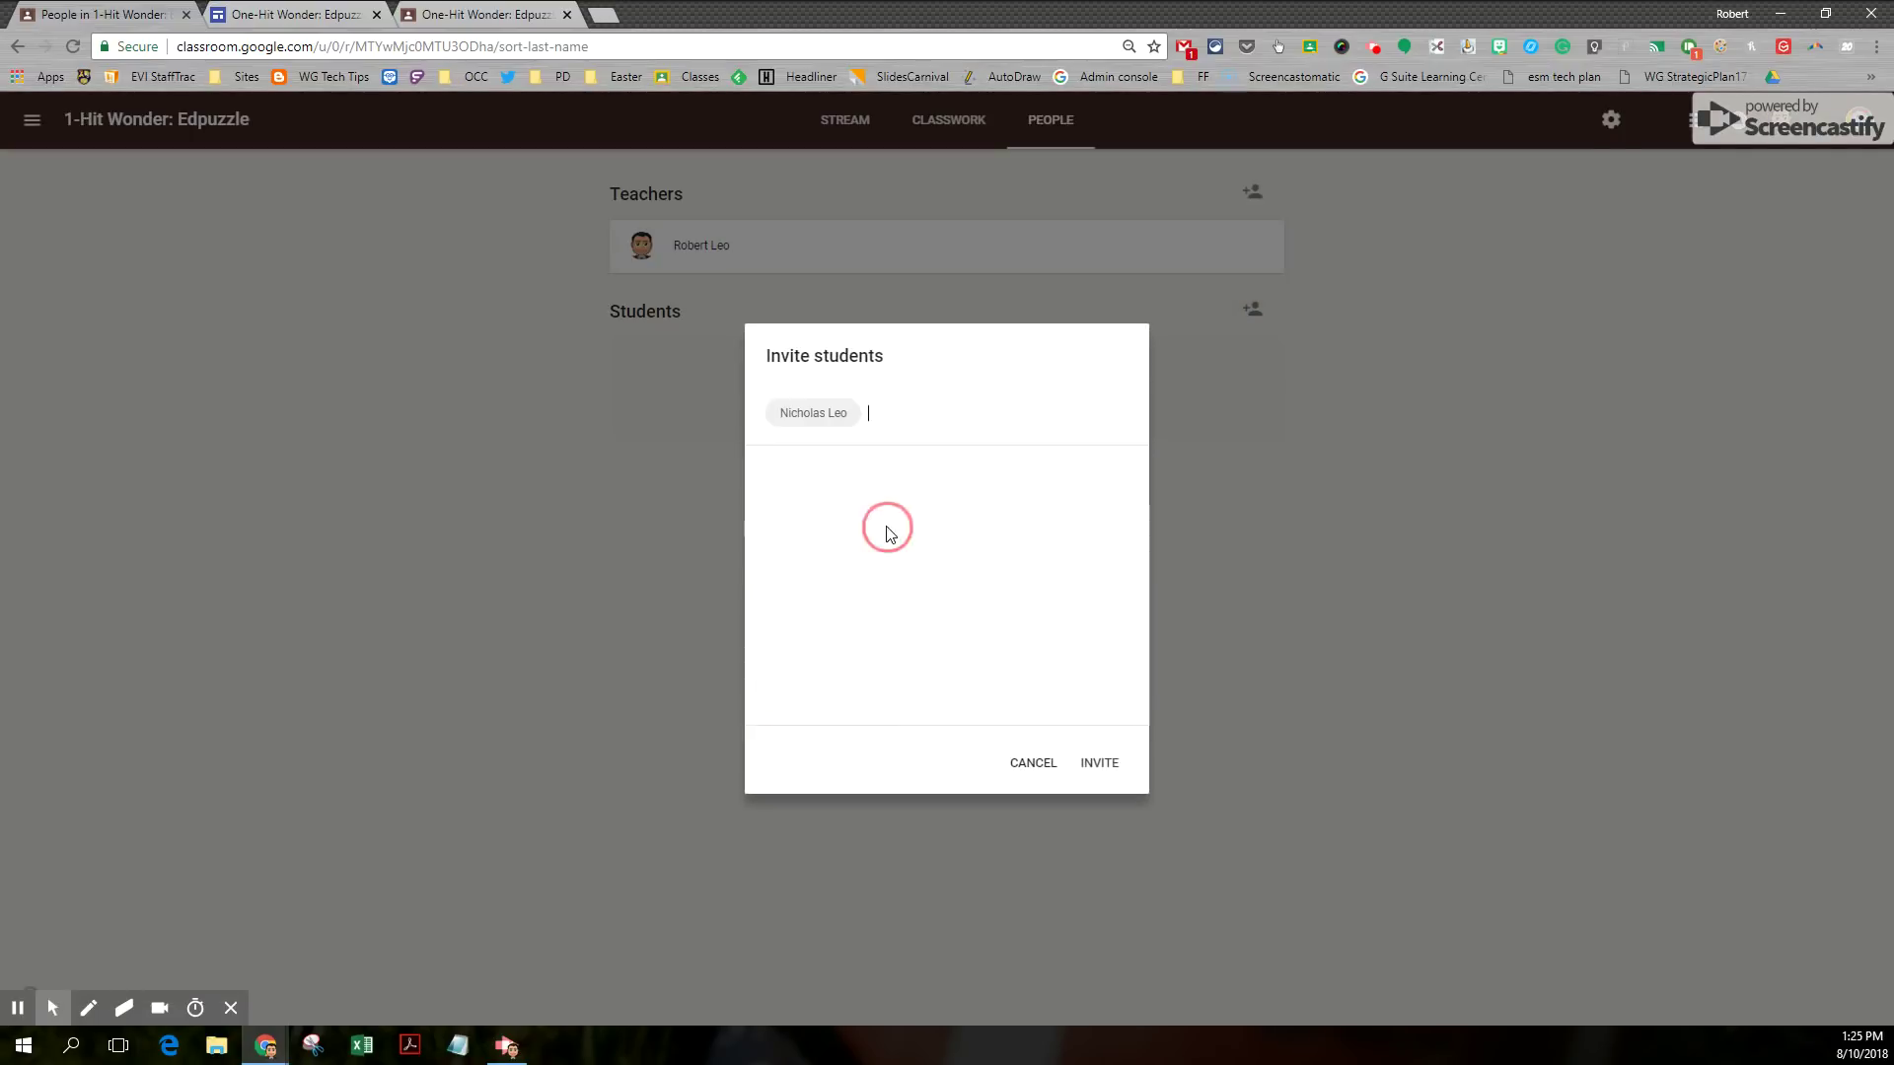
{"action": "left_click", "coordinate": [1099, 774]}
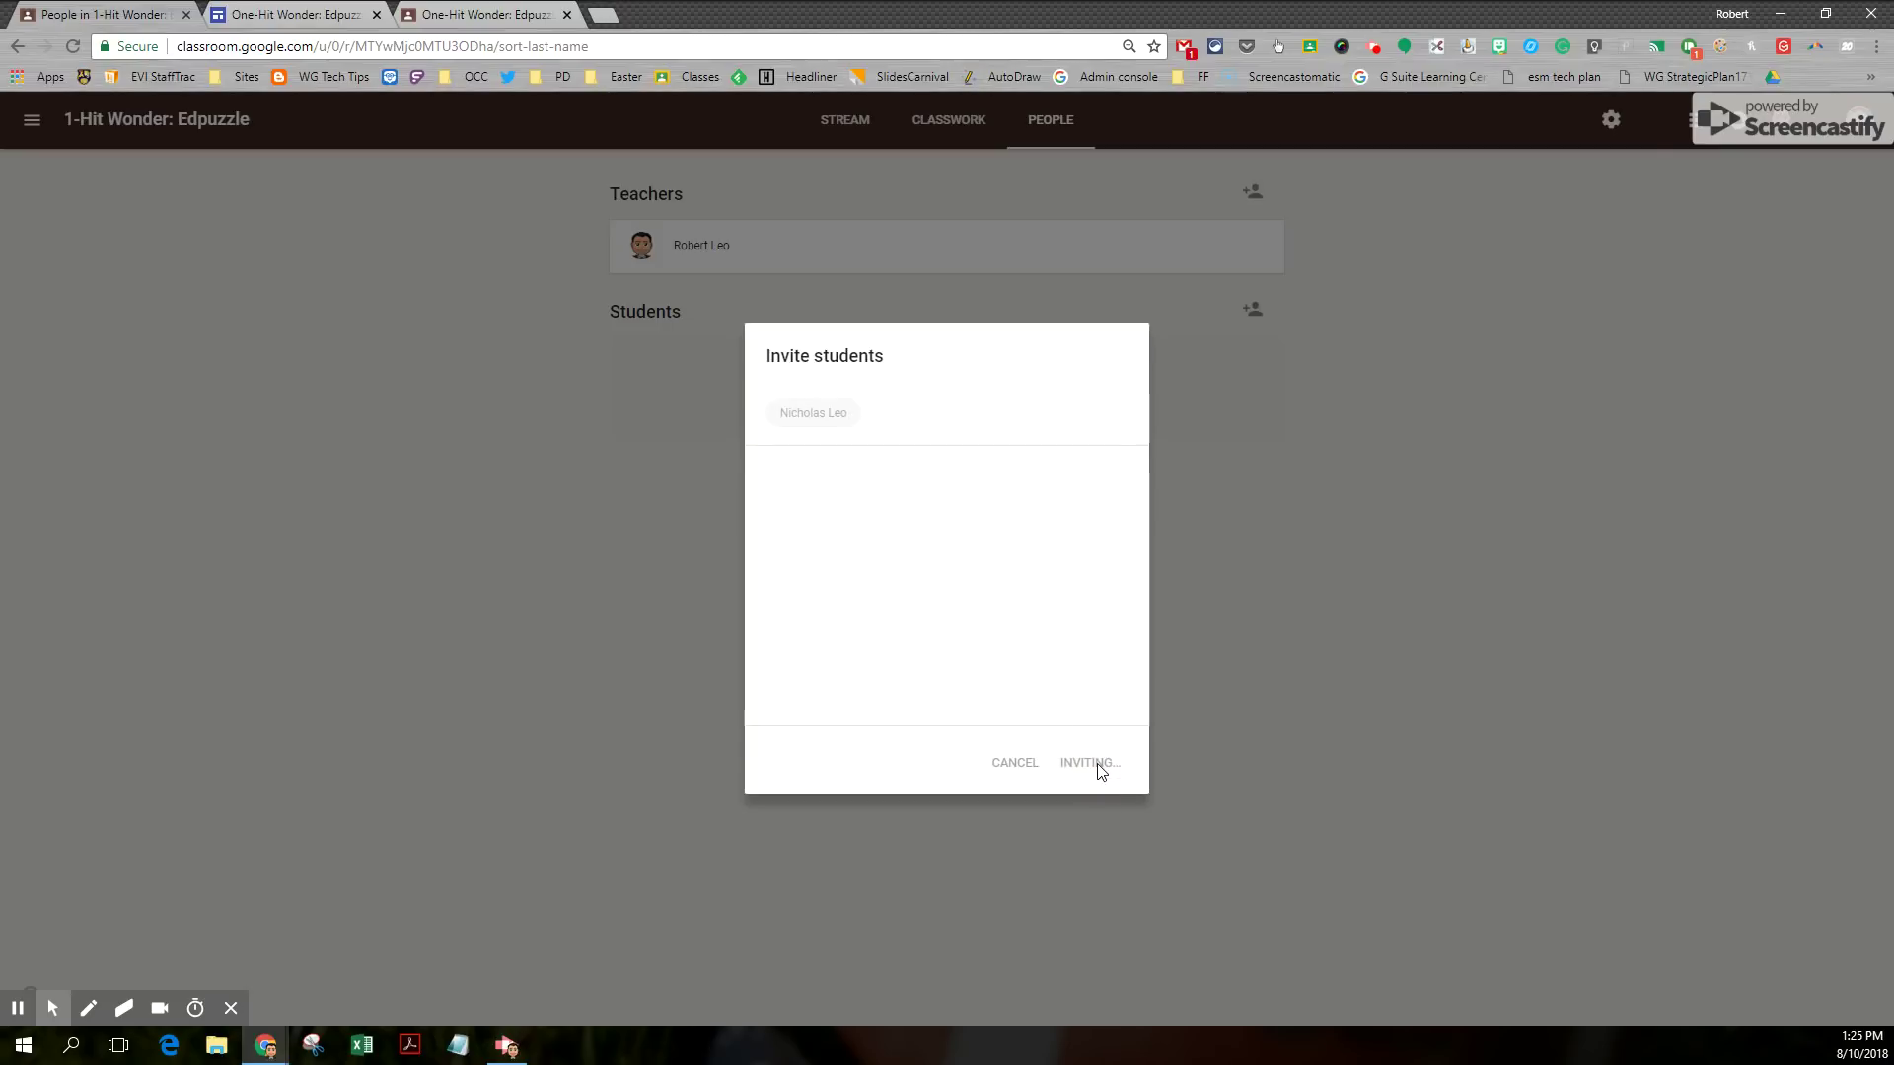